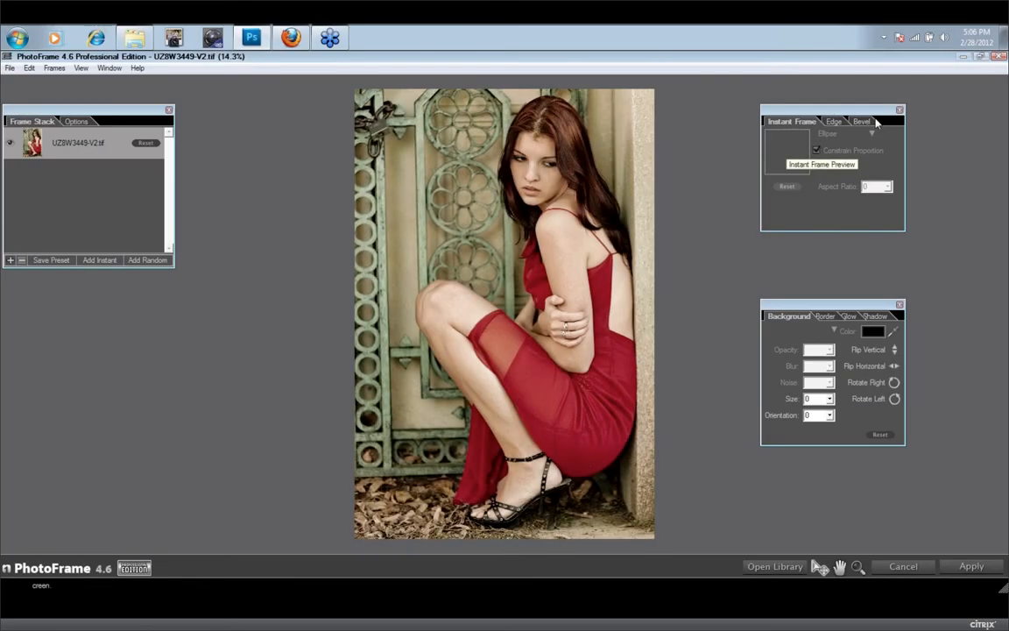
Hide the floating palettes to view the photo alone, and show them again
key(Tab)
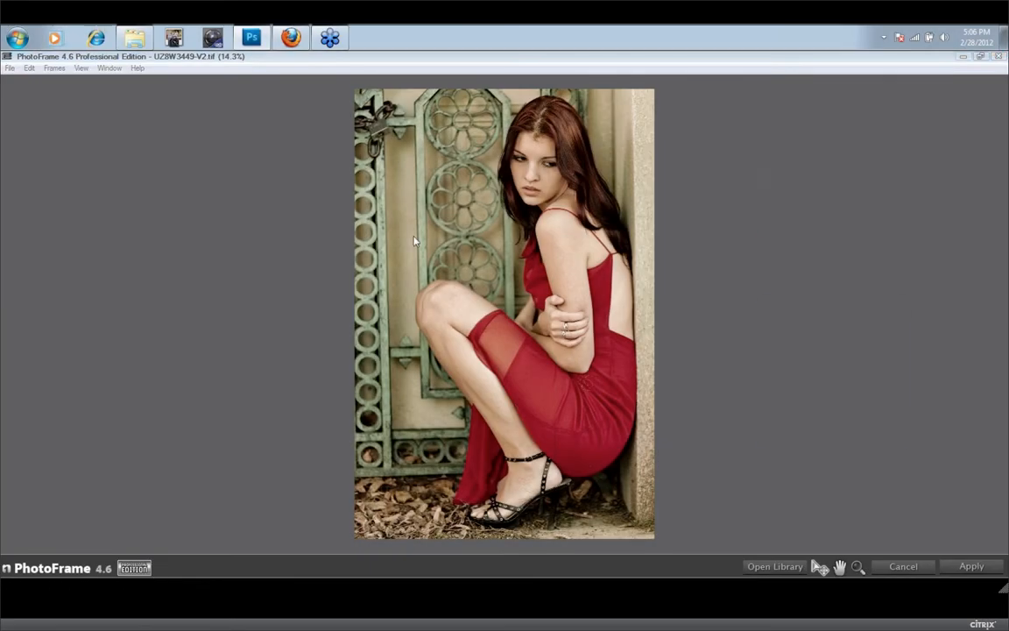
key(Tab)
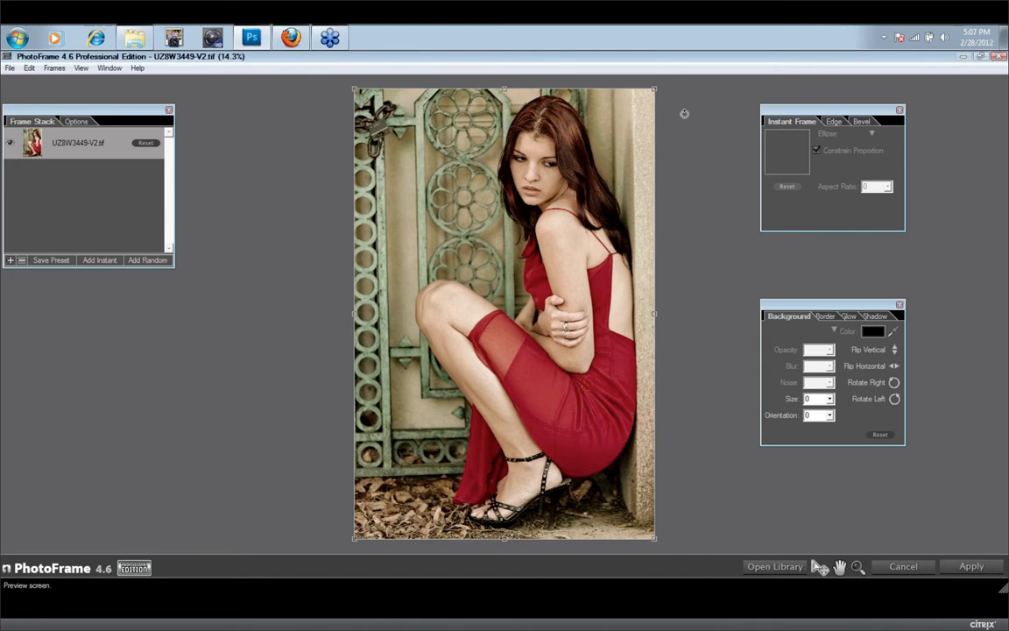
click(826, 129)
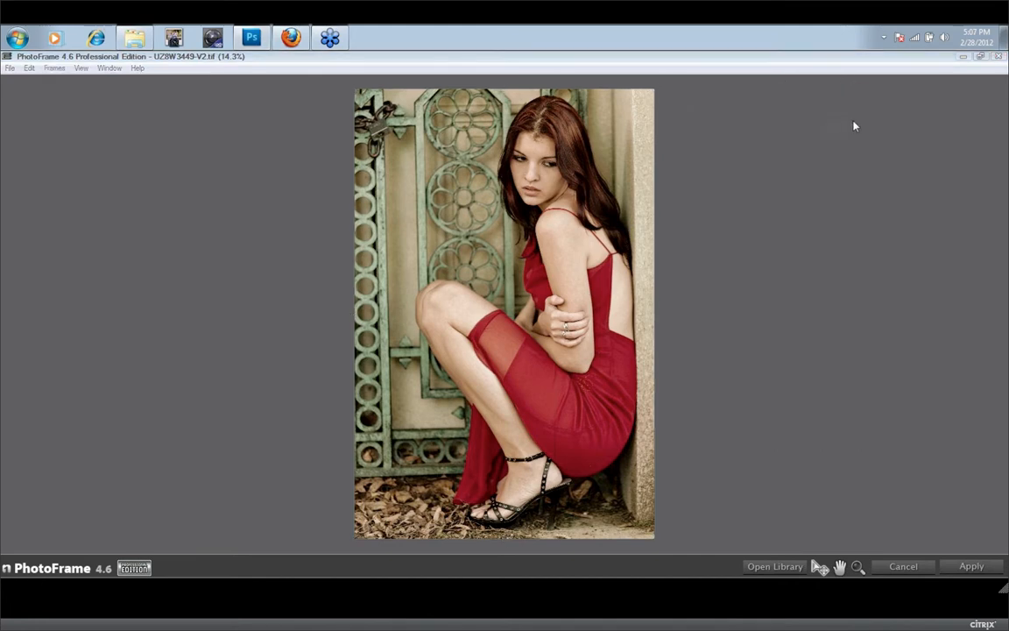
click(263, 197)
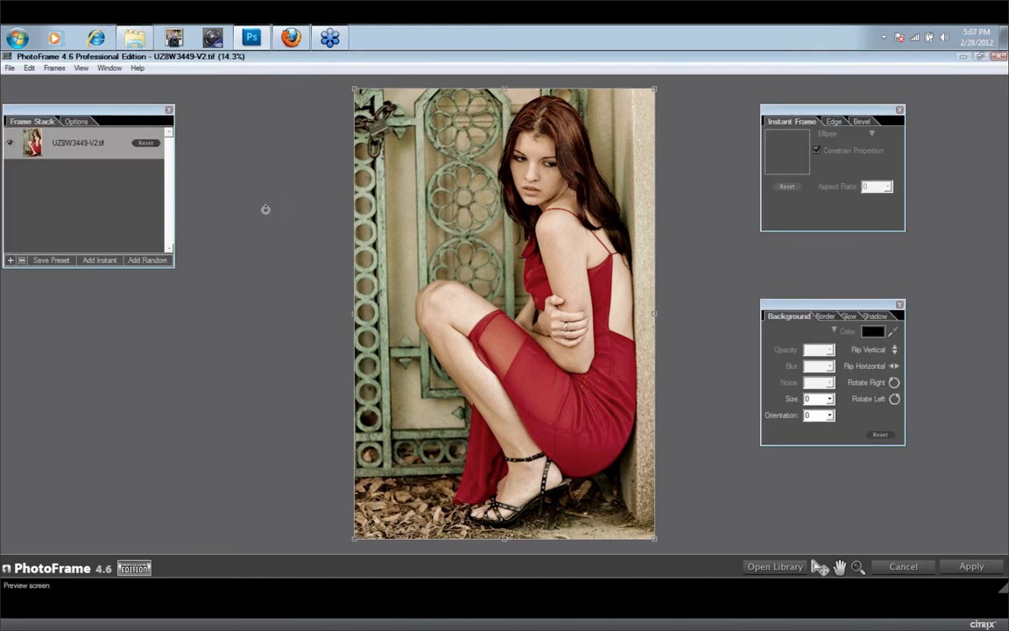
Review the options for applying frames to layers, and the Edge and Bevel settings
click(76, 121)
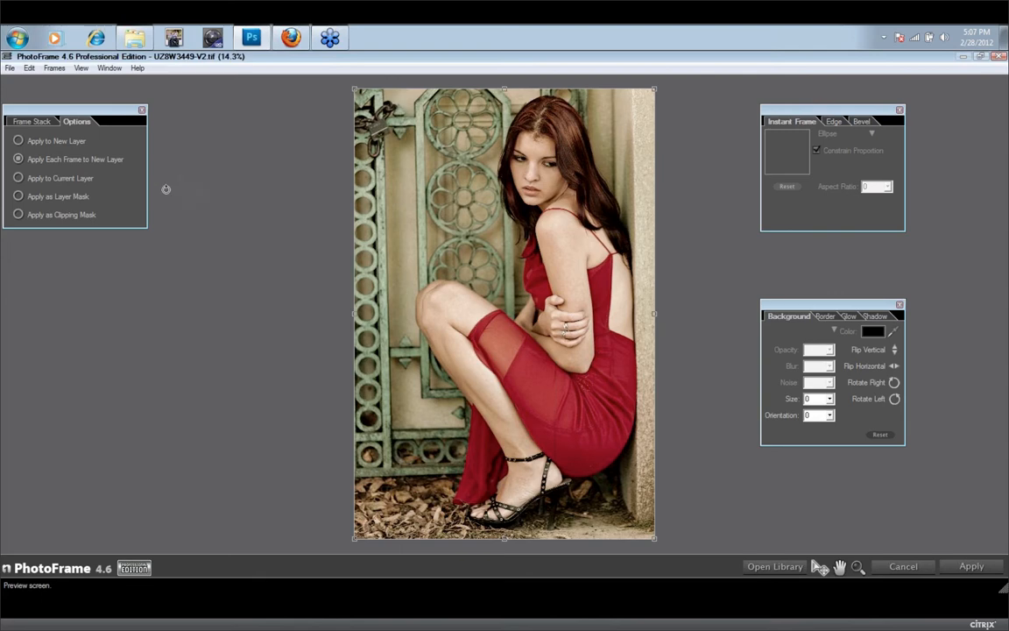
click(30, 119)
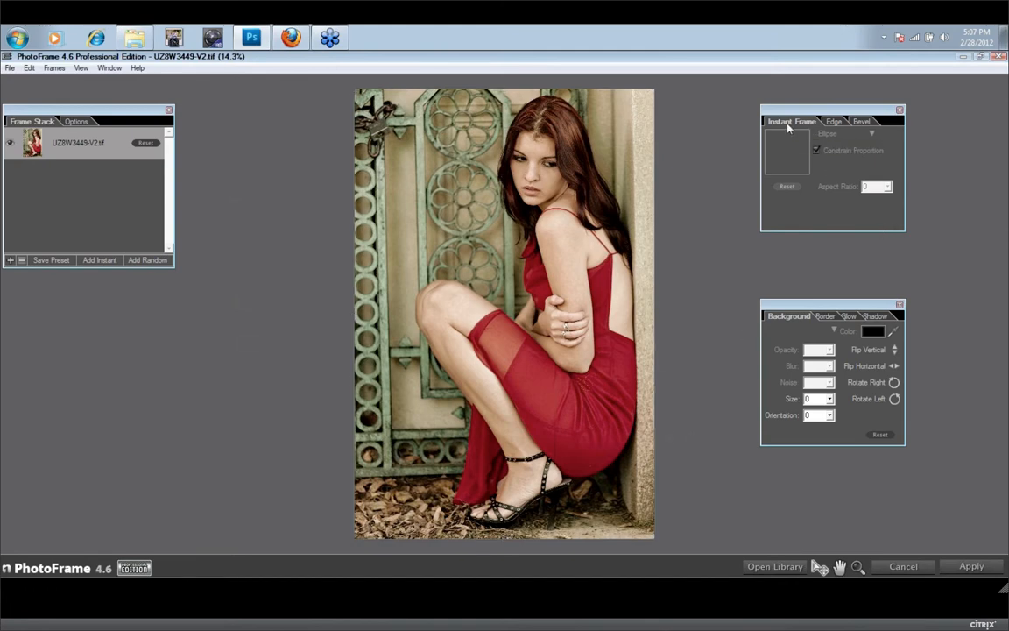
click(834, 123)
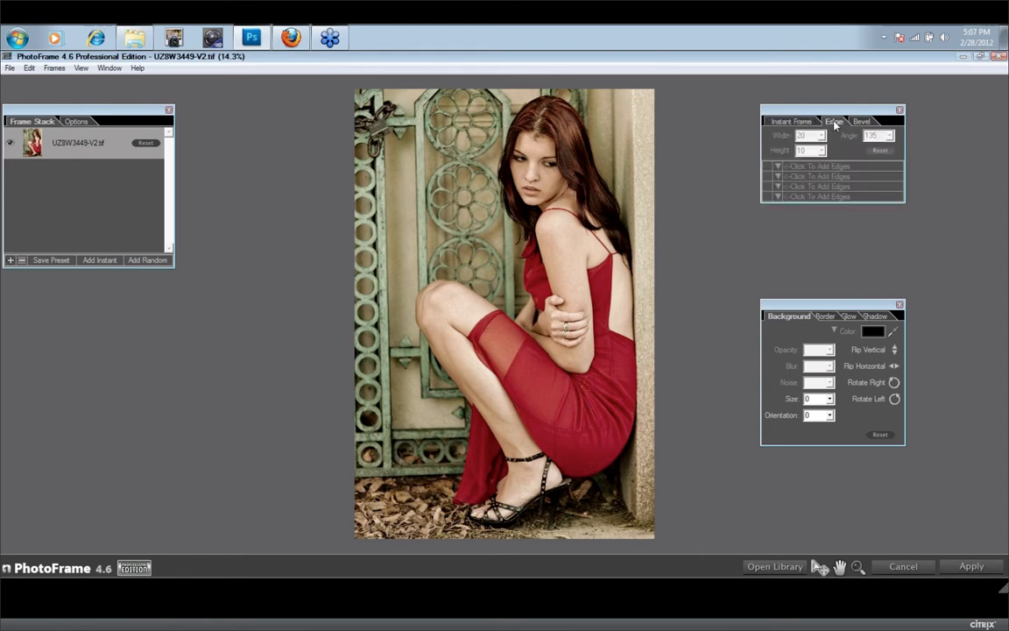
click(862, 121)
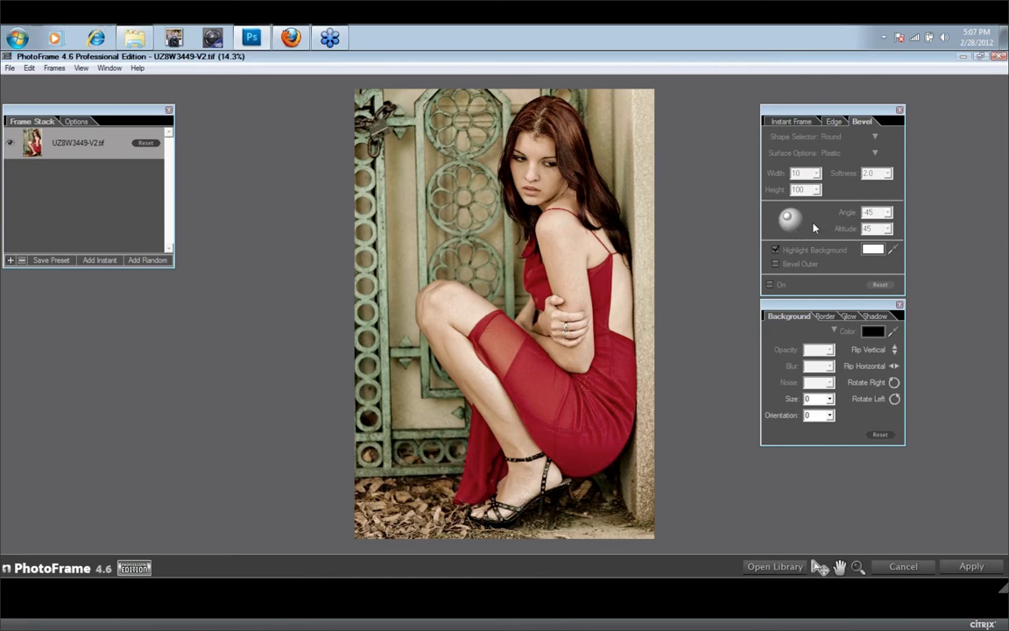
click(791, 121)
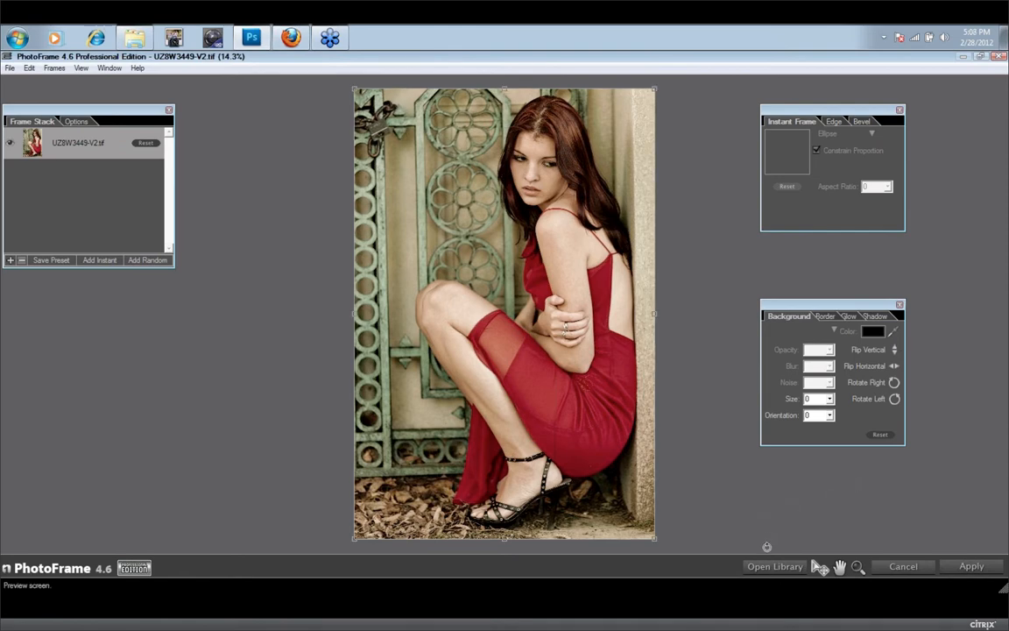
Open the frame library and filter the User category to five-star items
click(773, 567)
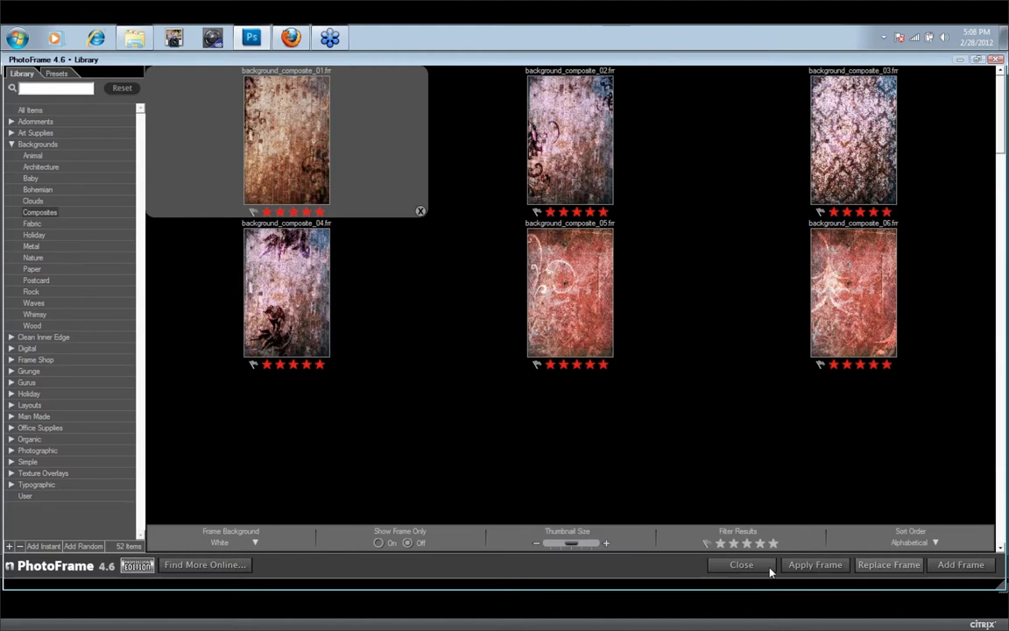
click(25, 496)
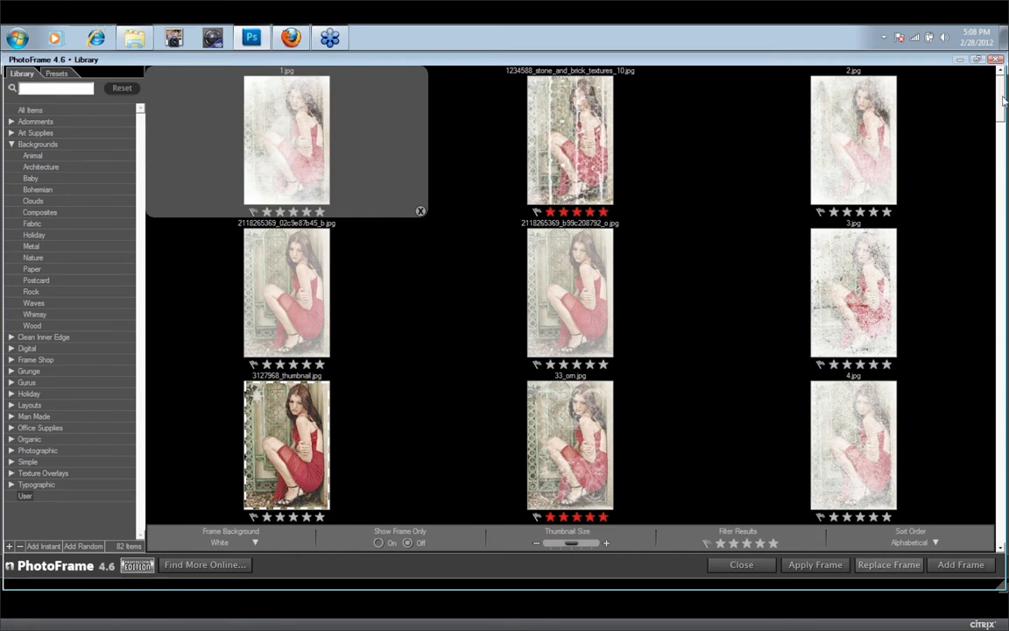
scroll(1004, 103, down, 1)
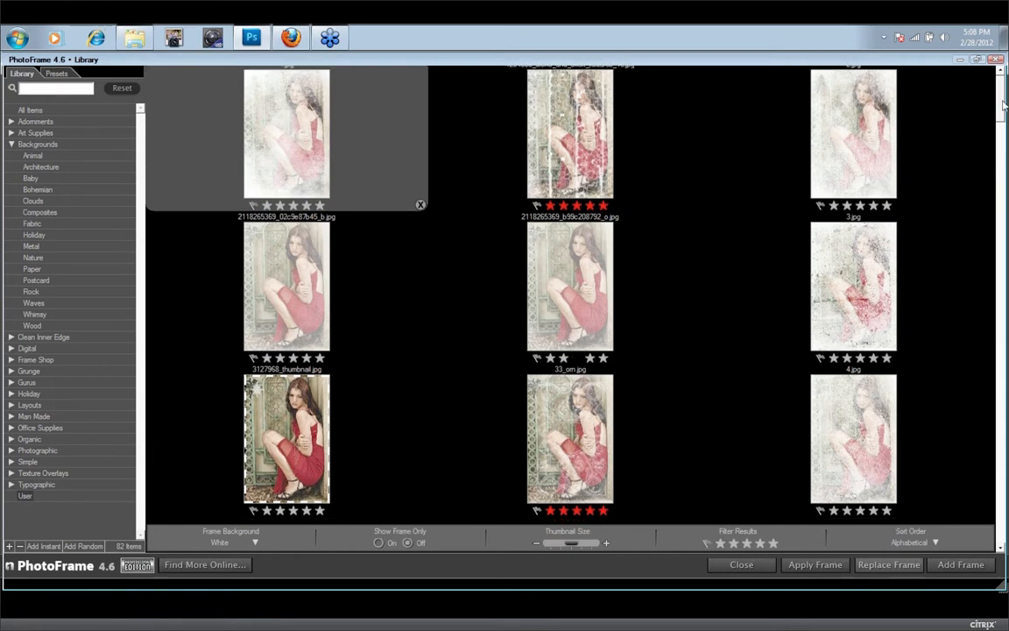
drag(1003, 103, 1005, 212)
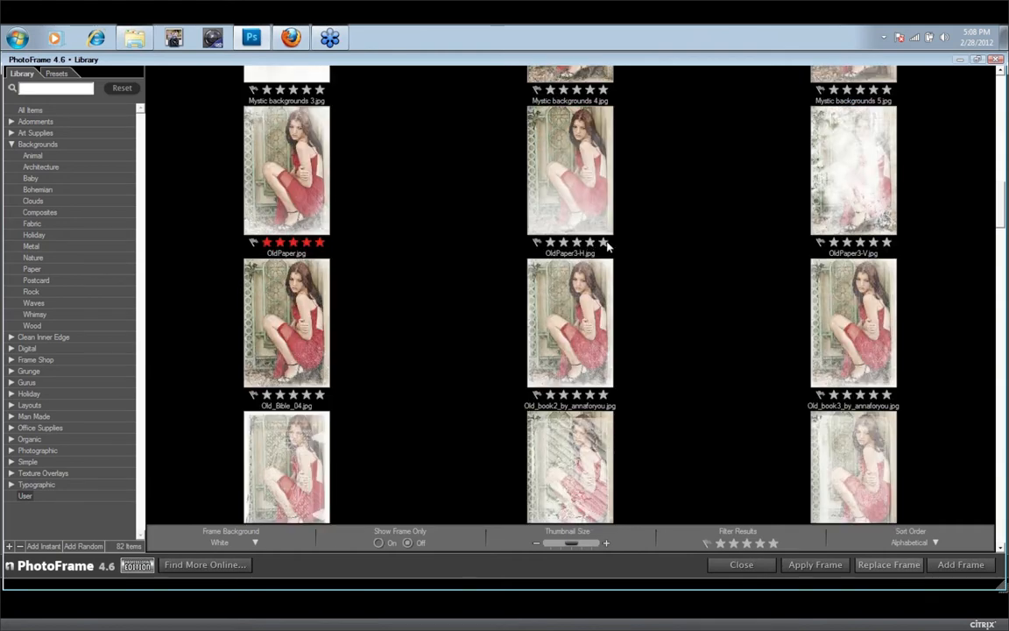
click(773, 543)
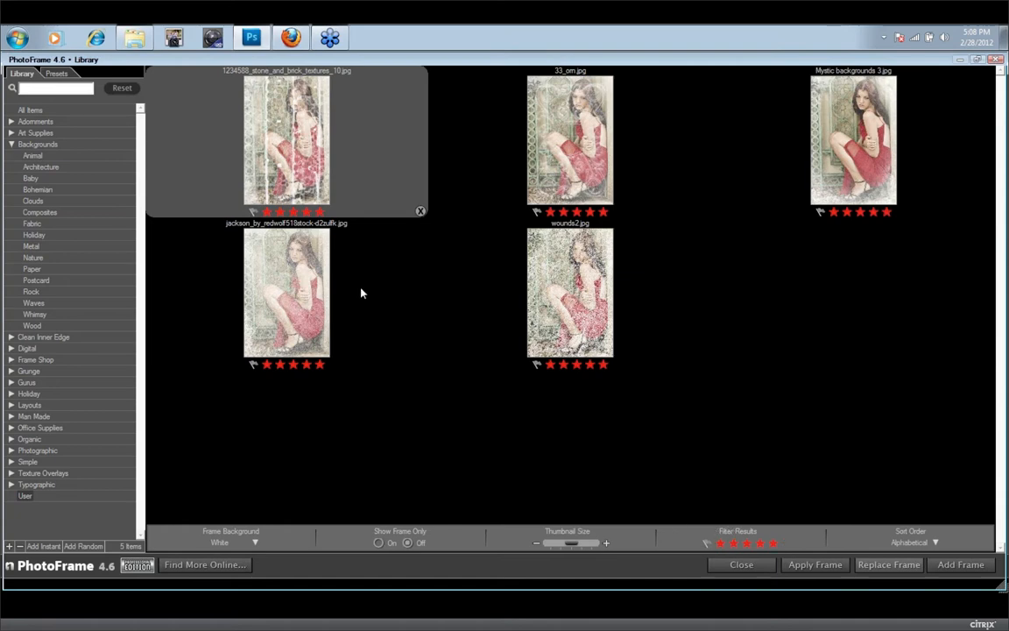
Browse the five-star frames across All Items and add background_composite_46 to the frame stack
click(30, 109)
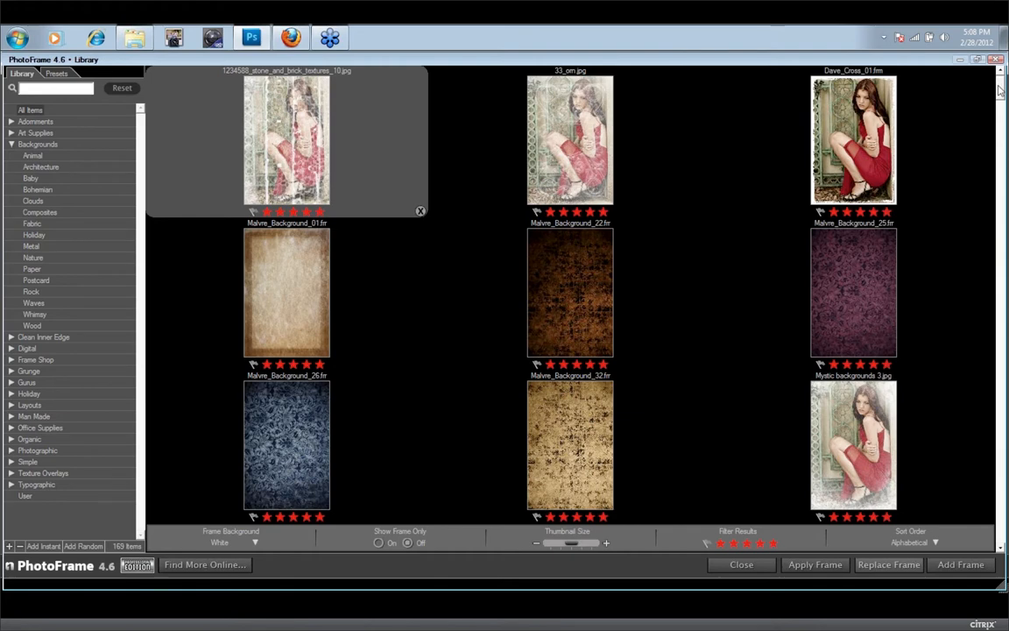
scroll(999, 89, down, 1)
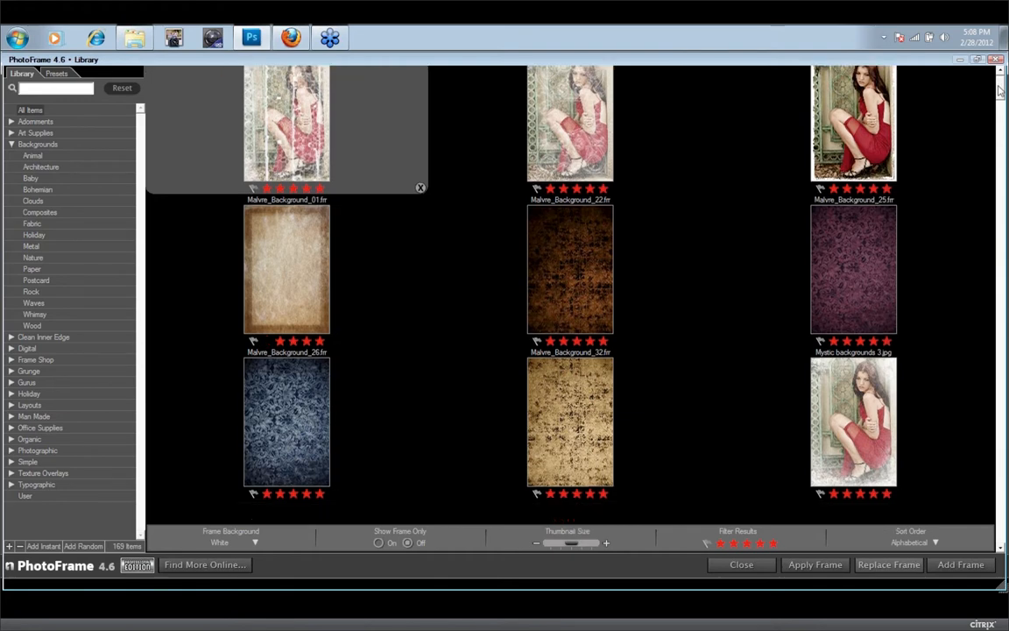
scroll(999, 89, down, 3)
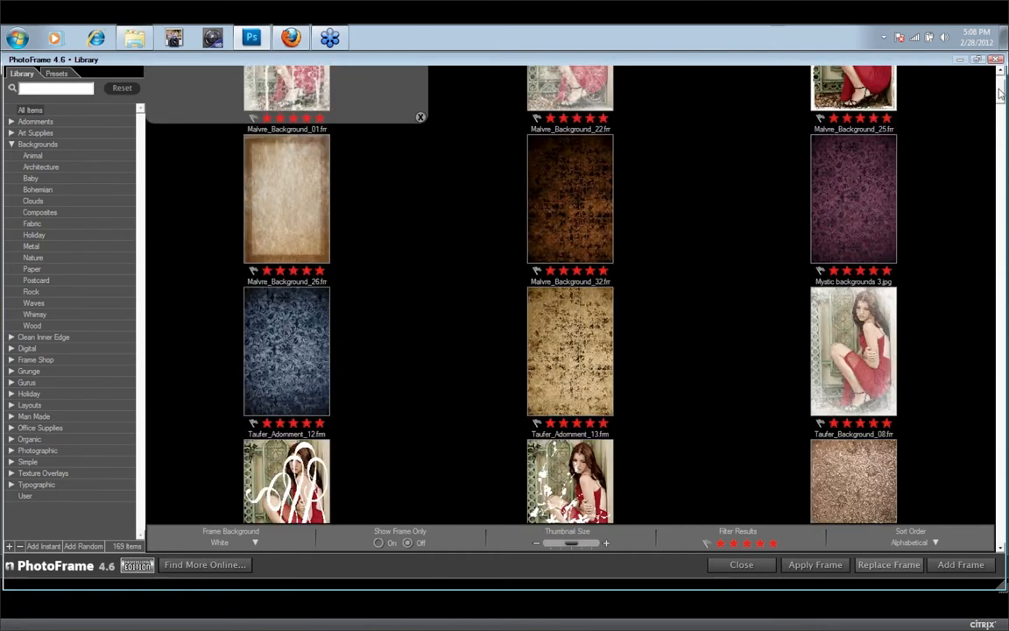
drag(999, 89, 999, 103)
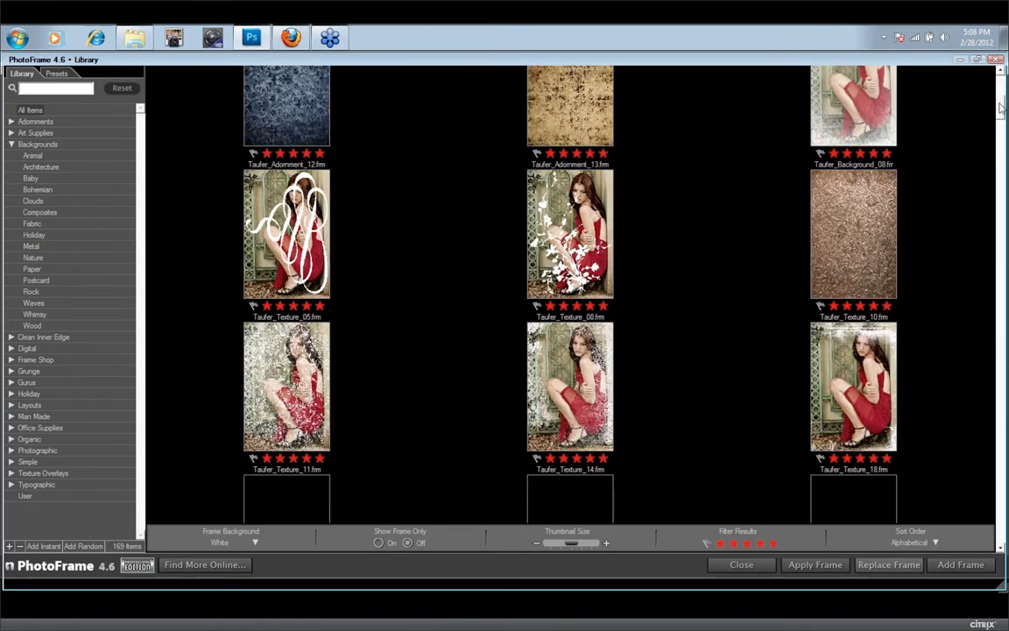
drag(1000, 105, 1003, 195)
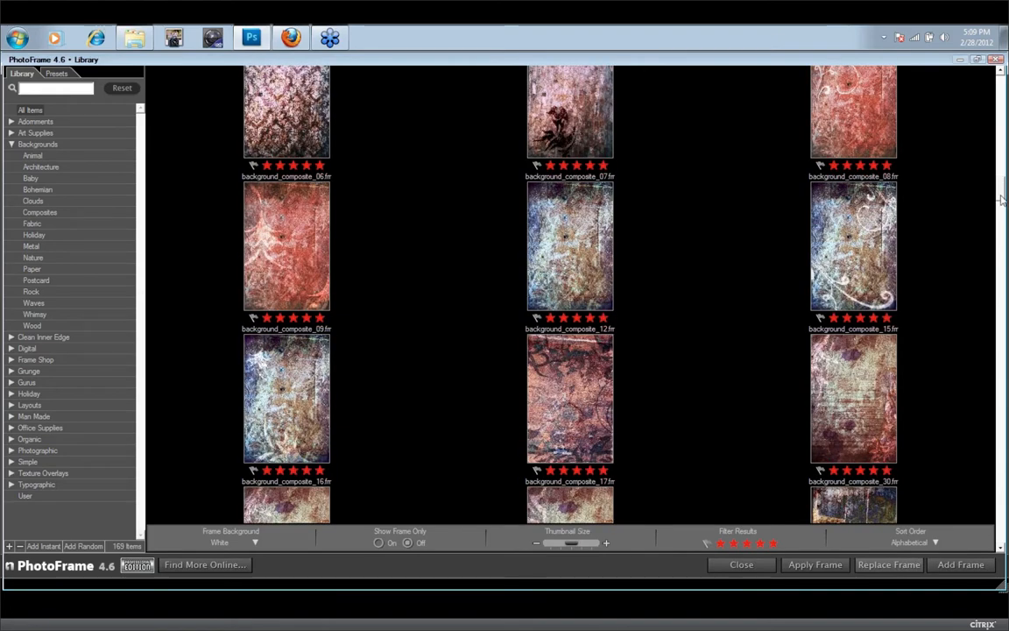
drag(1003, 194, 1003, 219)
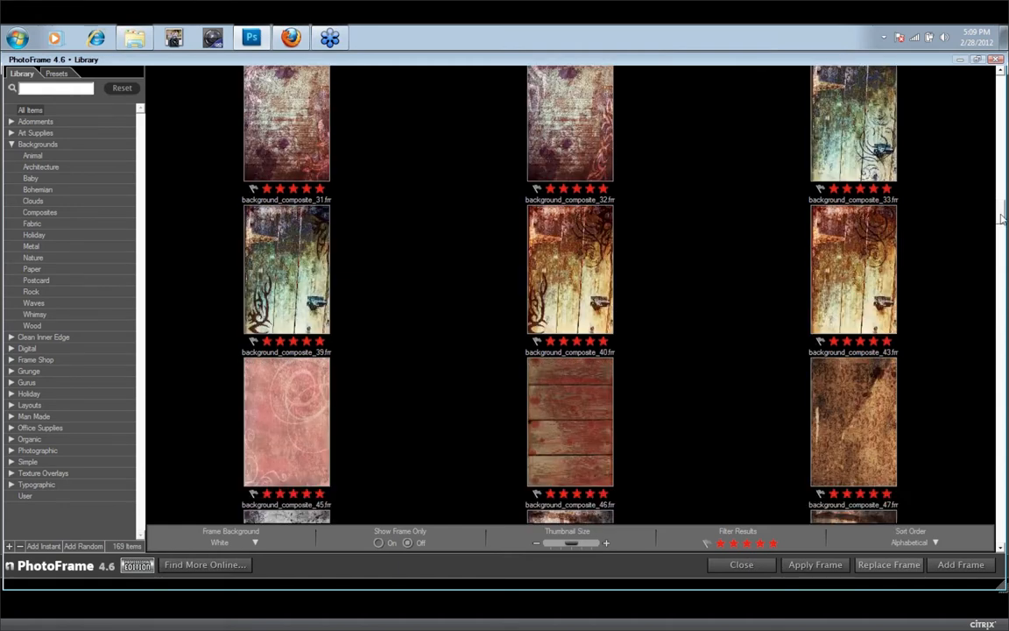
scroll(565, 436, down, 1)
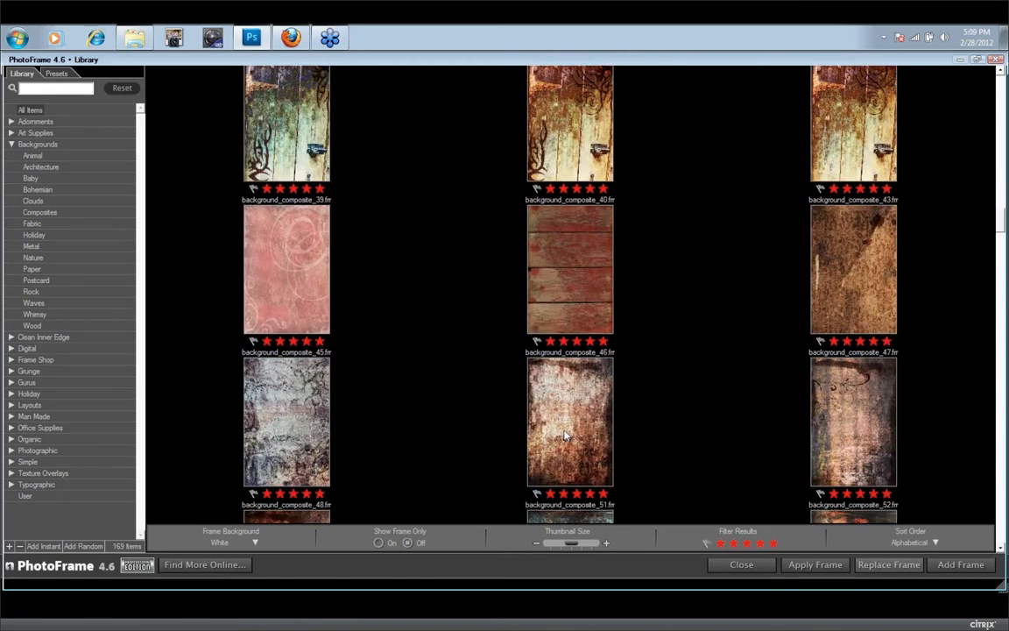
double_click(565, 435)
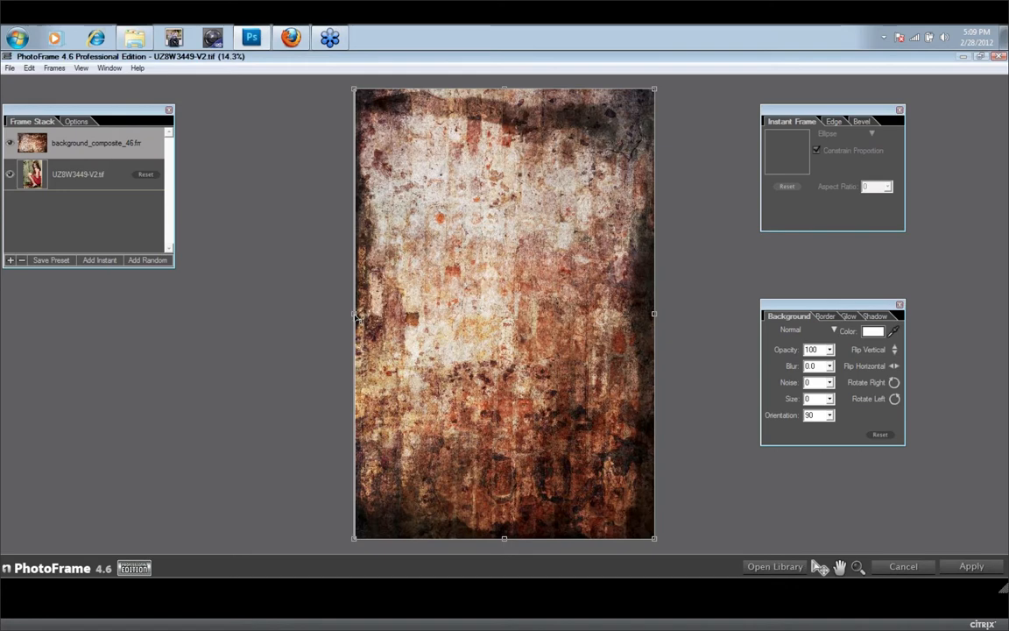
Set the blend mode of the background_composite_46 texture to Soft Light
mouse_move(355, 315)
mouse_down()
mouse_move(372, 319)
mouse_move(356, 317)
mouse_up()
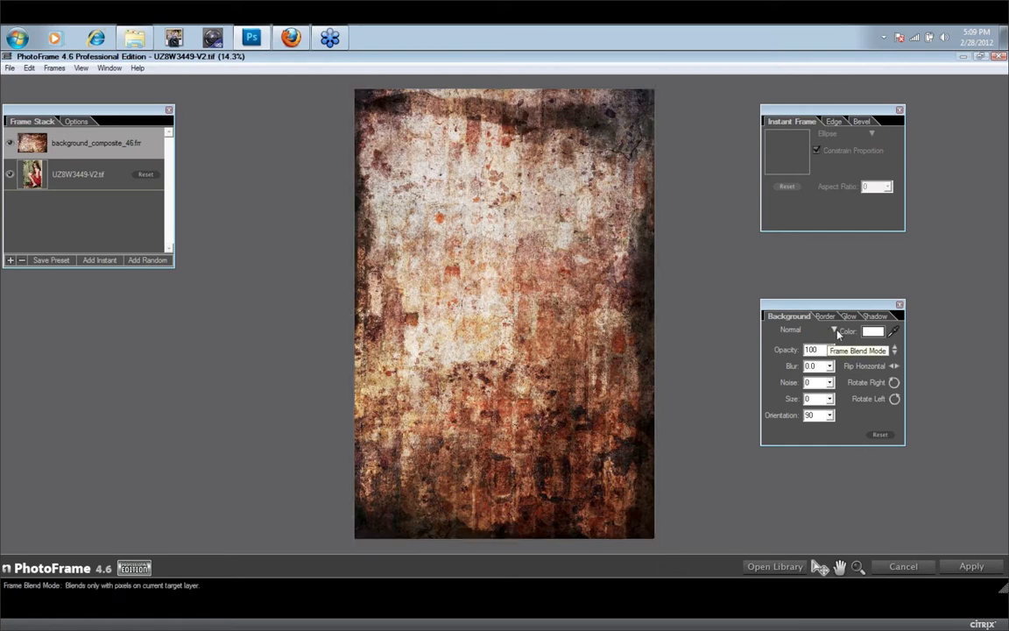
click(835, 329)
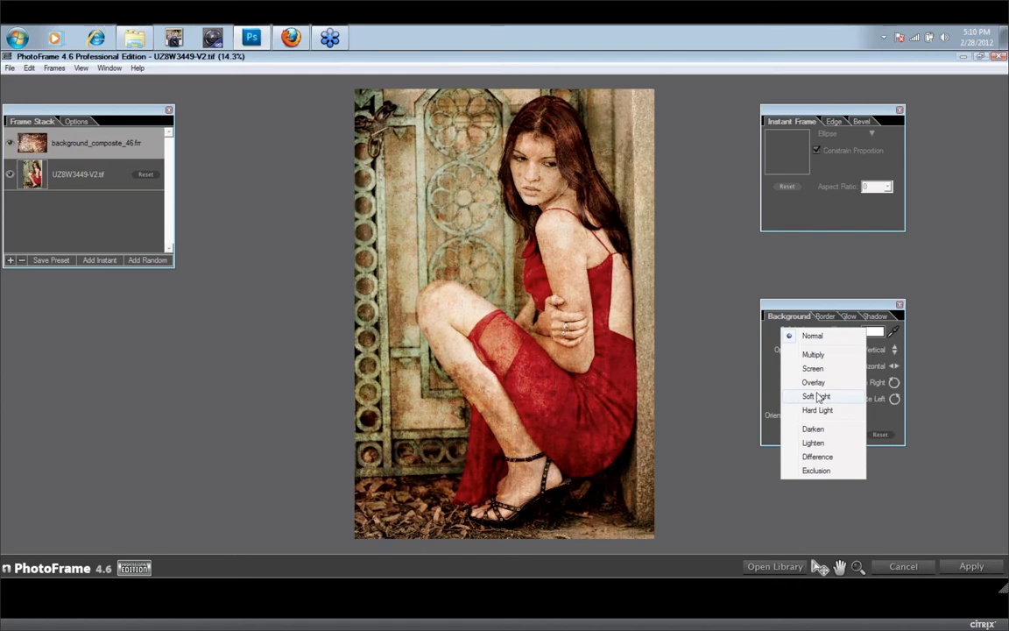
click(817, 398)
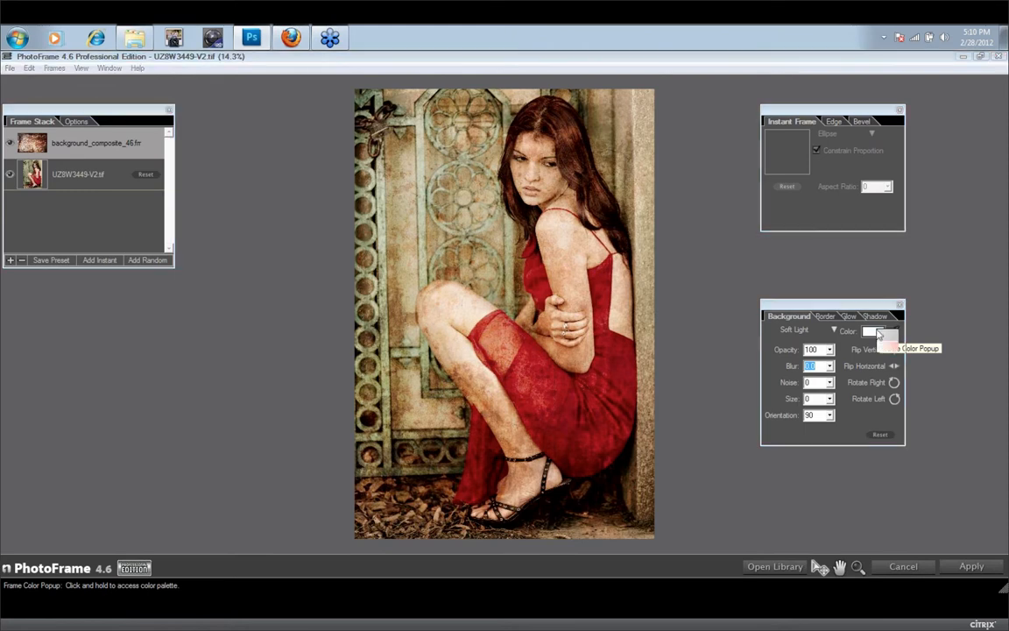
Set the frame color of the background_composite_46 texture to Transparent
click(877, 331)
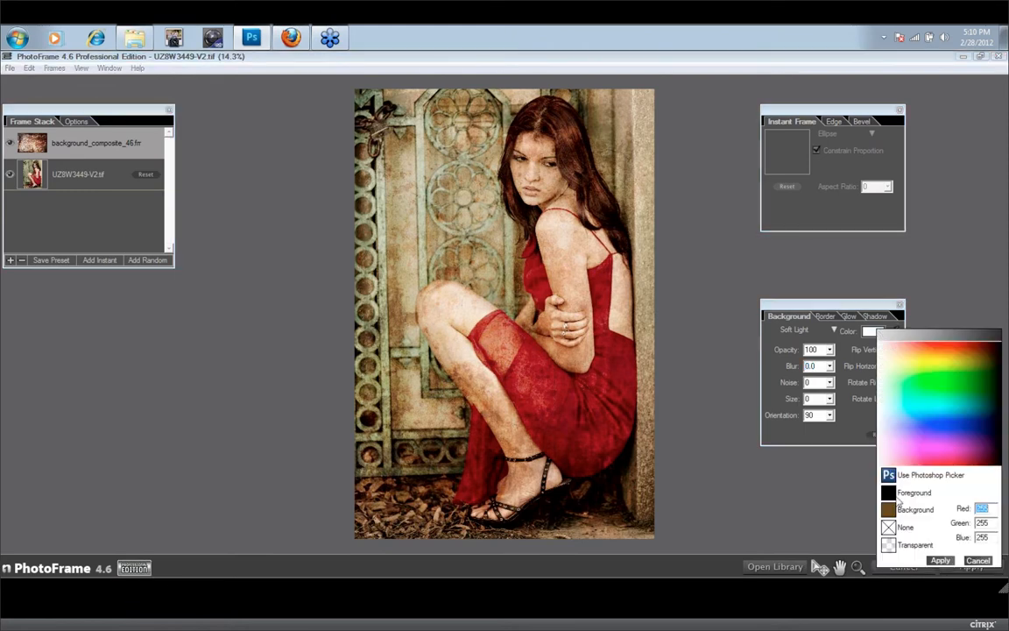
click(889, 545)
click(941, 560)
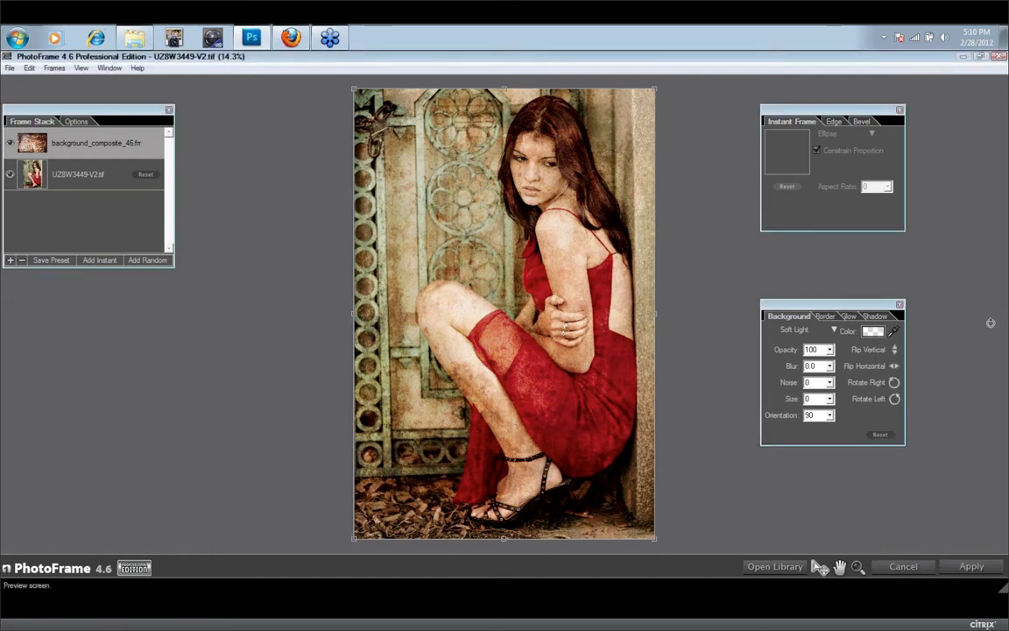
Set the texture's frame color to the brown Background color
click(879, 333)
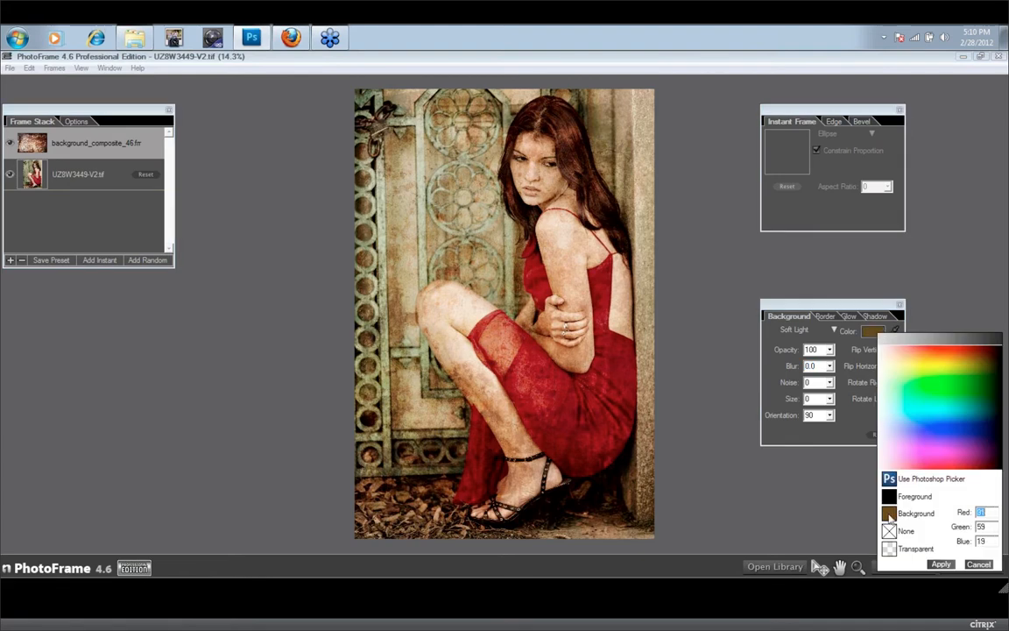
click(943, 564)
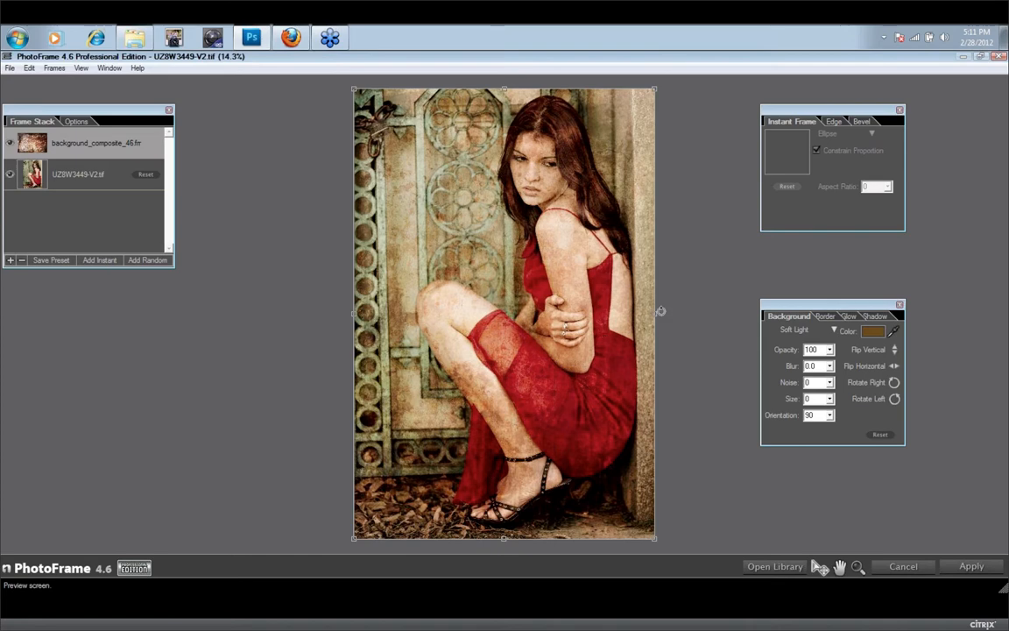
Add background_wood_02 from the library's five-star items as a second texture in the frame stack
click(776, 565)
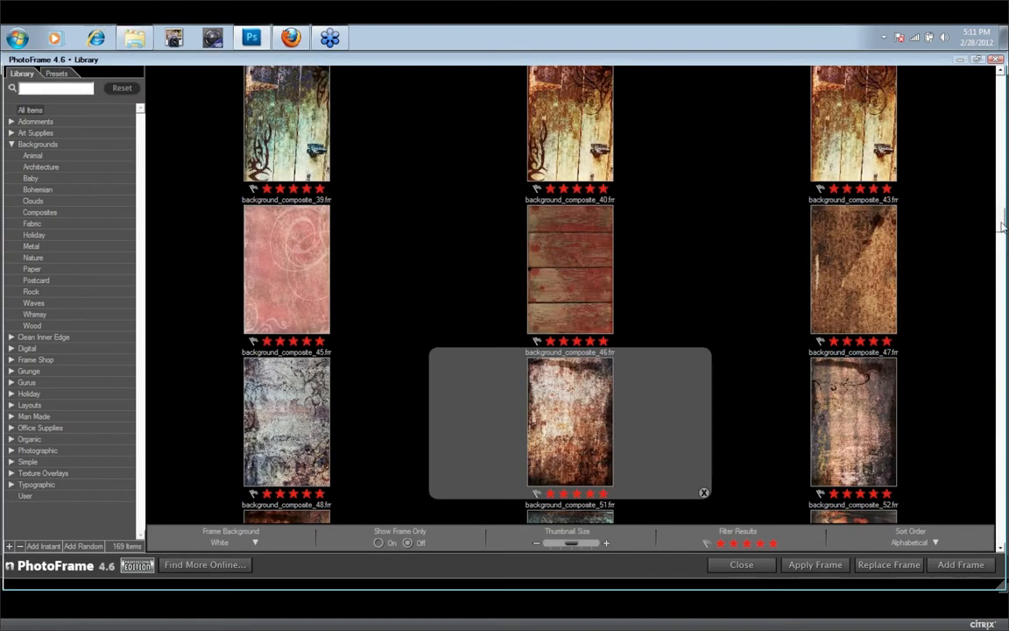
scroll(1003, 226, down, 1)
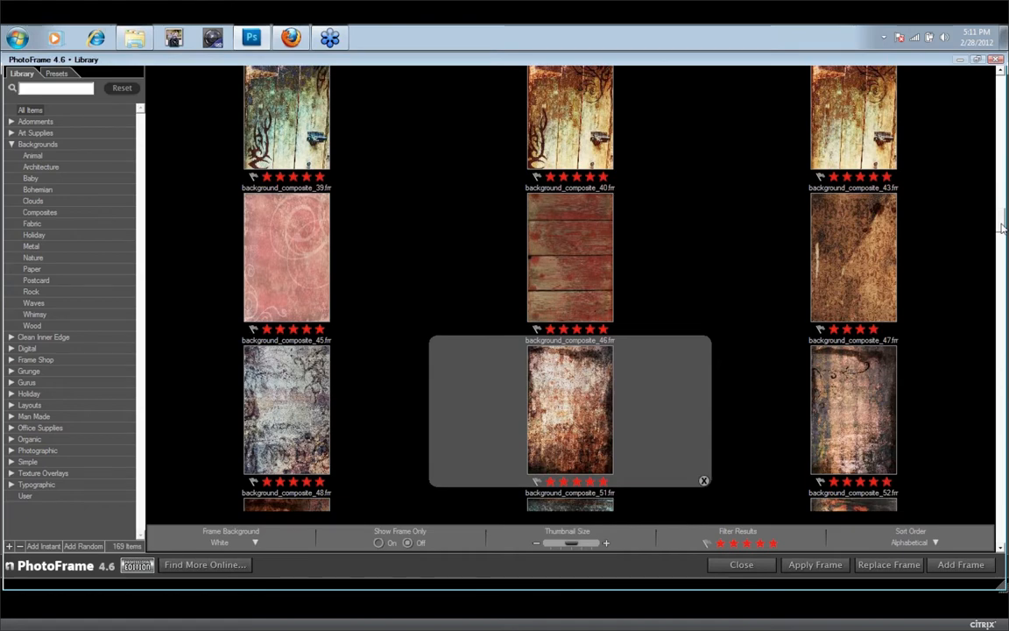
drag(1003, 226, 1003, 298)
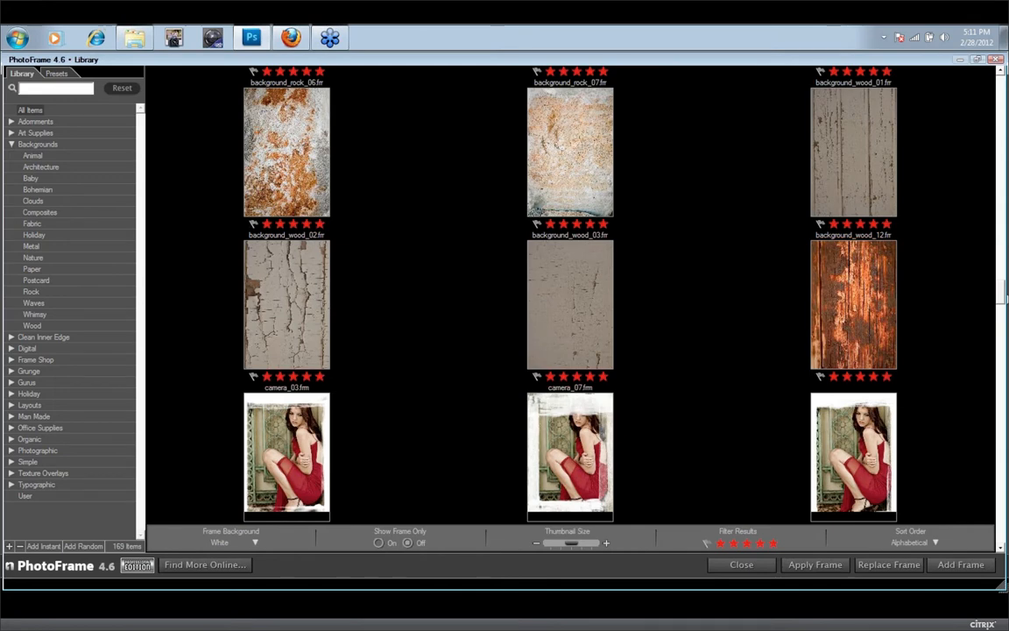
scroll(304, 300, down, 1)
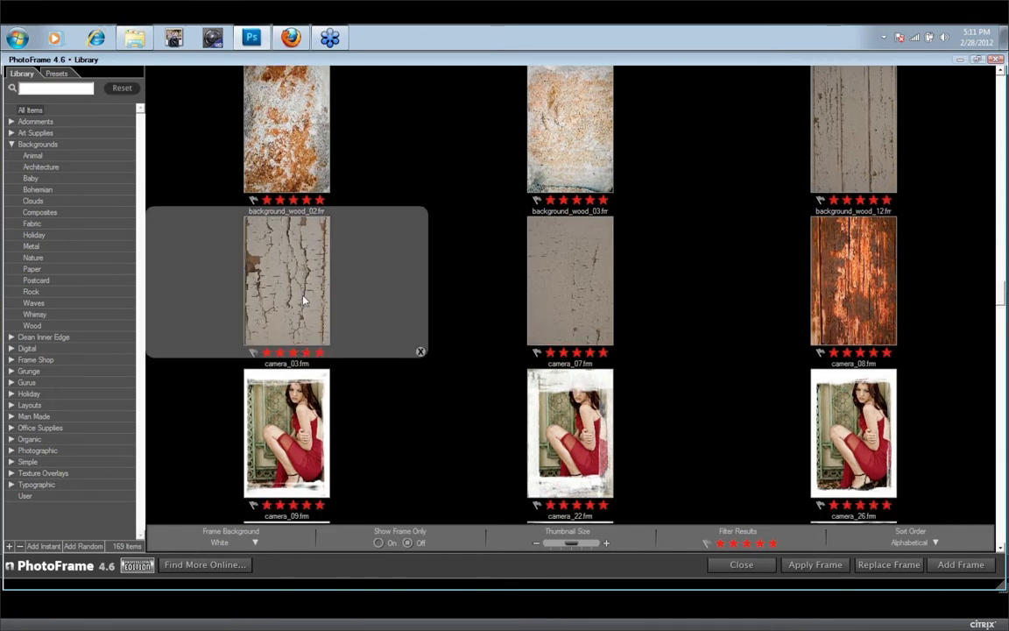
double_click(304, 300)
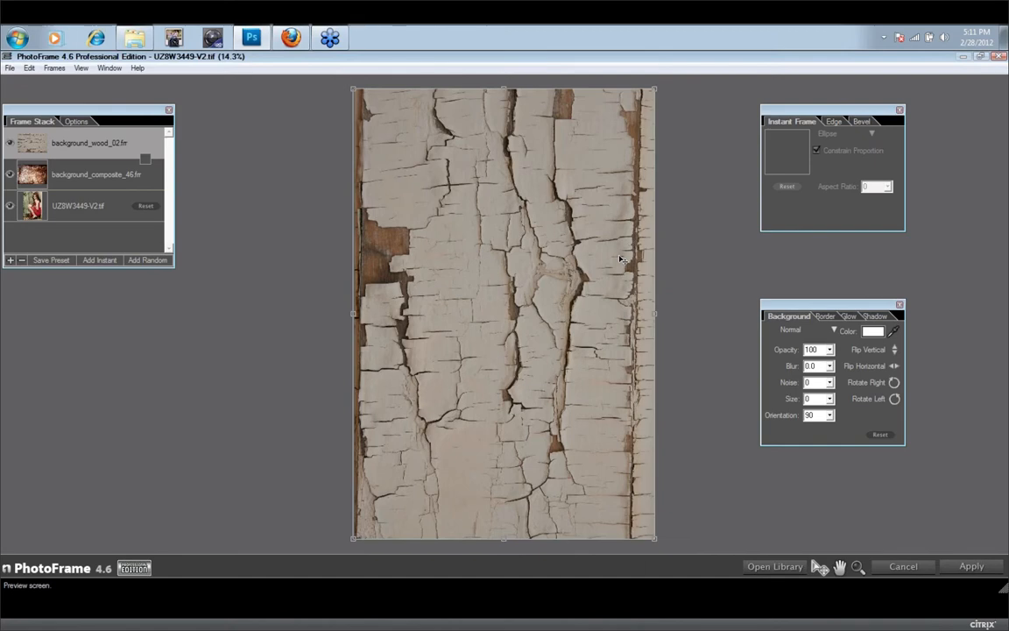
Set the background_wood_02 texture's blend mode to Overlay and its opacity to 81
click(837, 332)
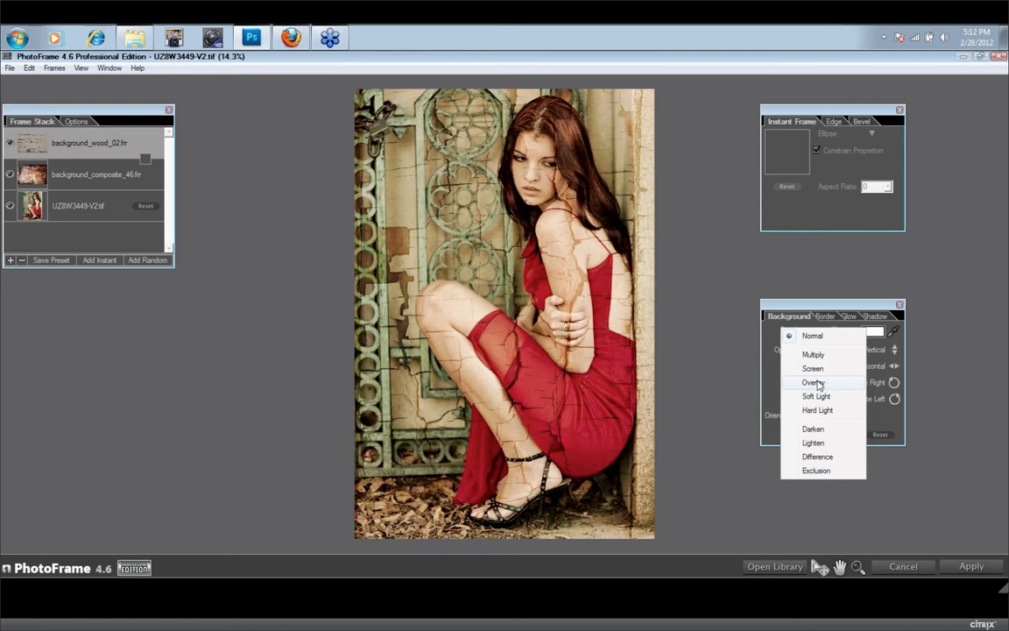
click(814, 383)
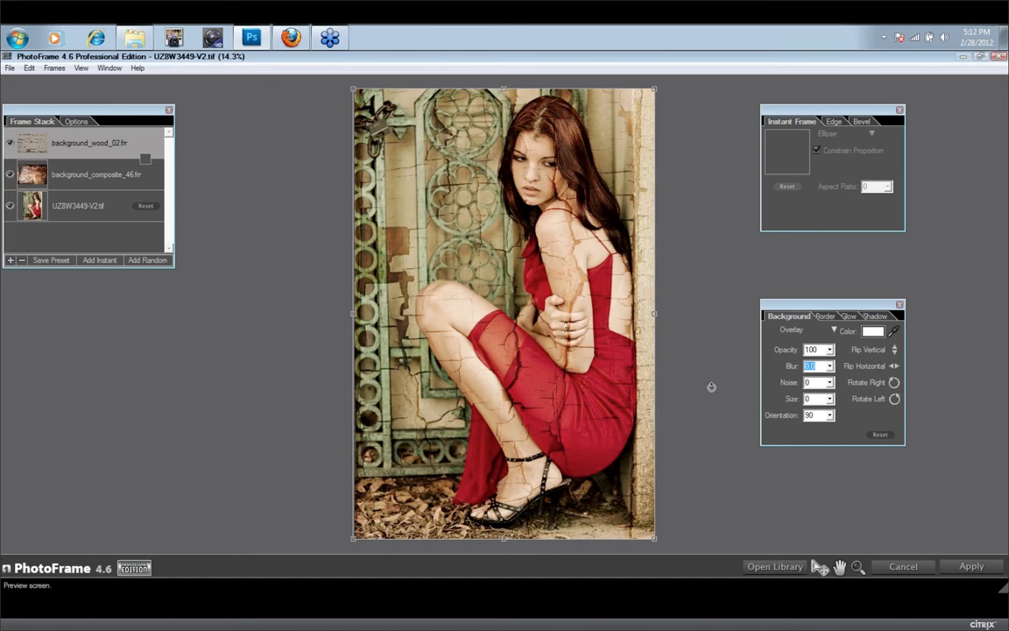
click(831, 350)
drag(830, 349, 834, 353)
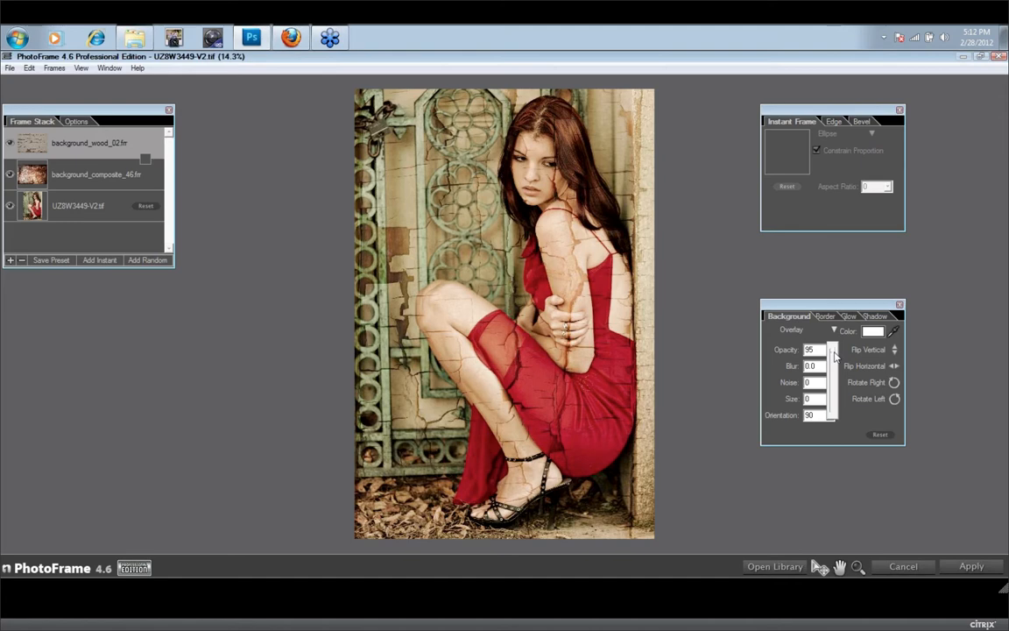
drag(834, 354, 835, 361)
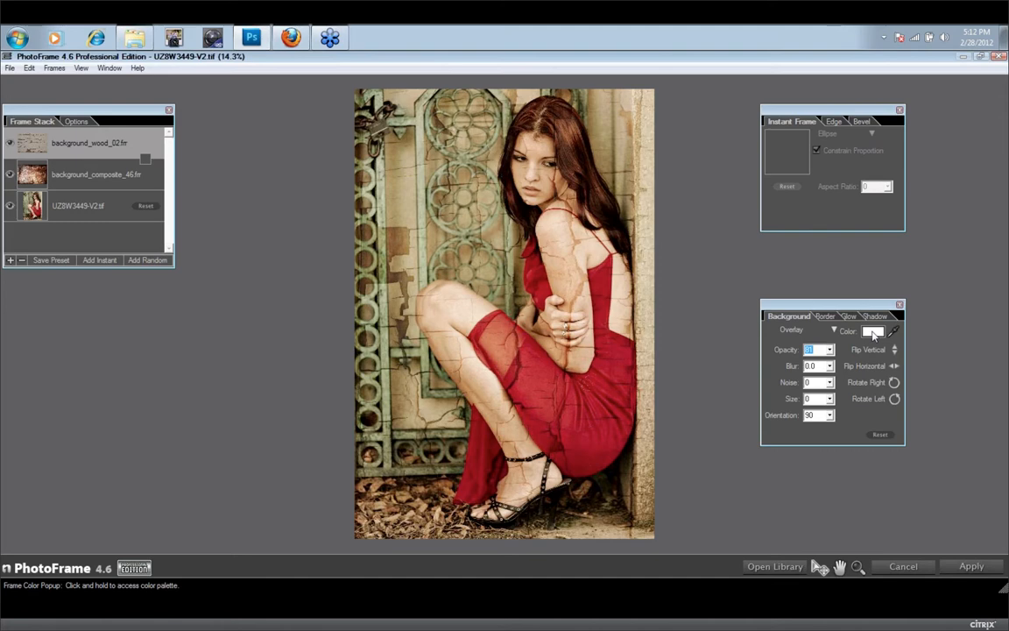
Set the frame color of the background_wood_02 texture to the black Foreground color
click(873, 335)
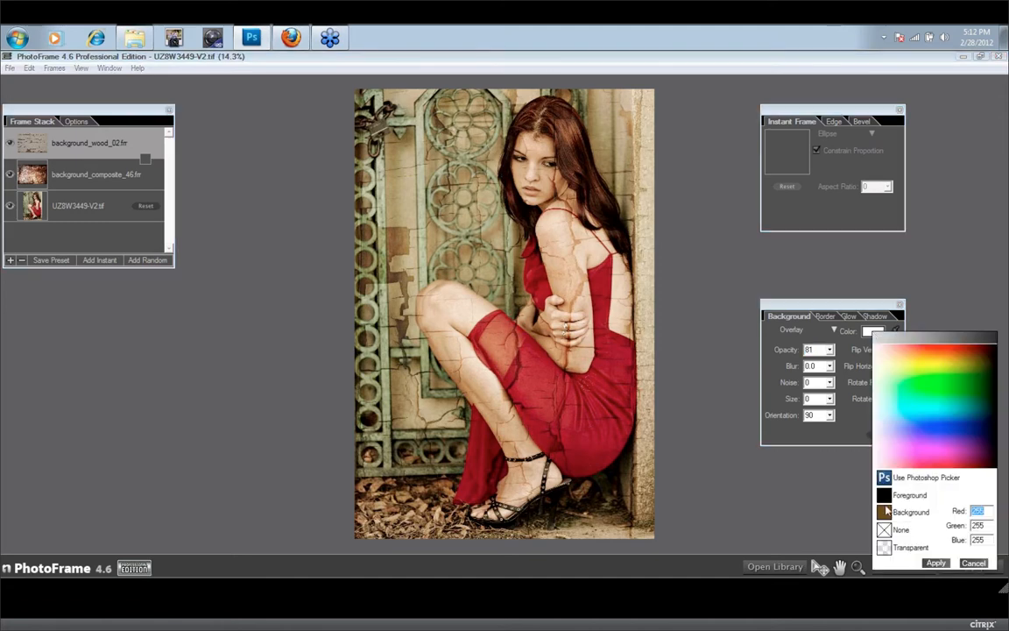
click(885, 513)
click(892, 528)
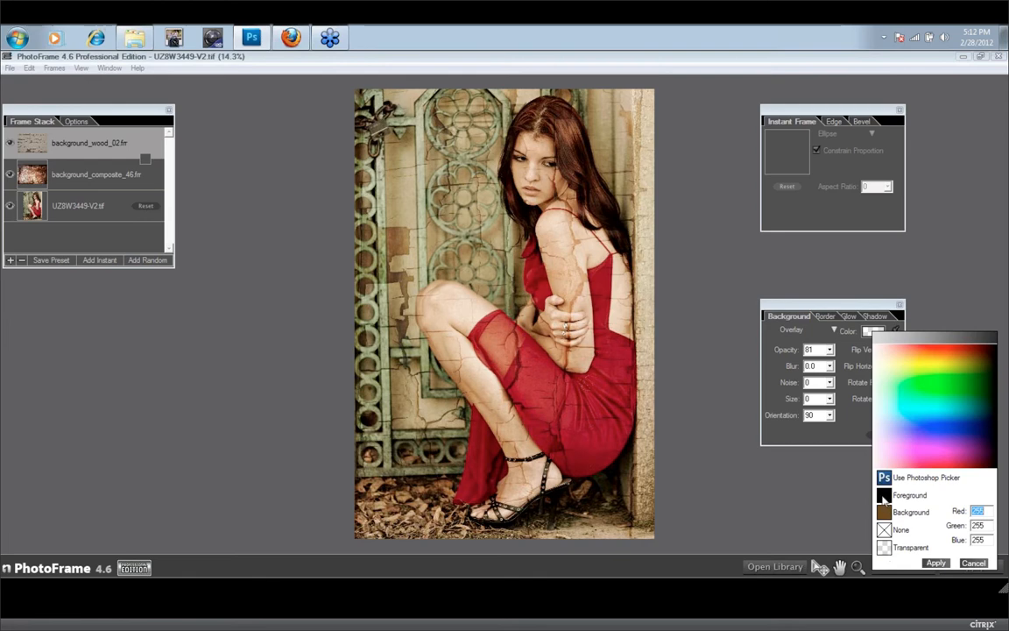
click(885, 497)
click(939, 564)
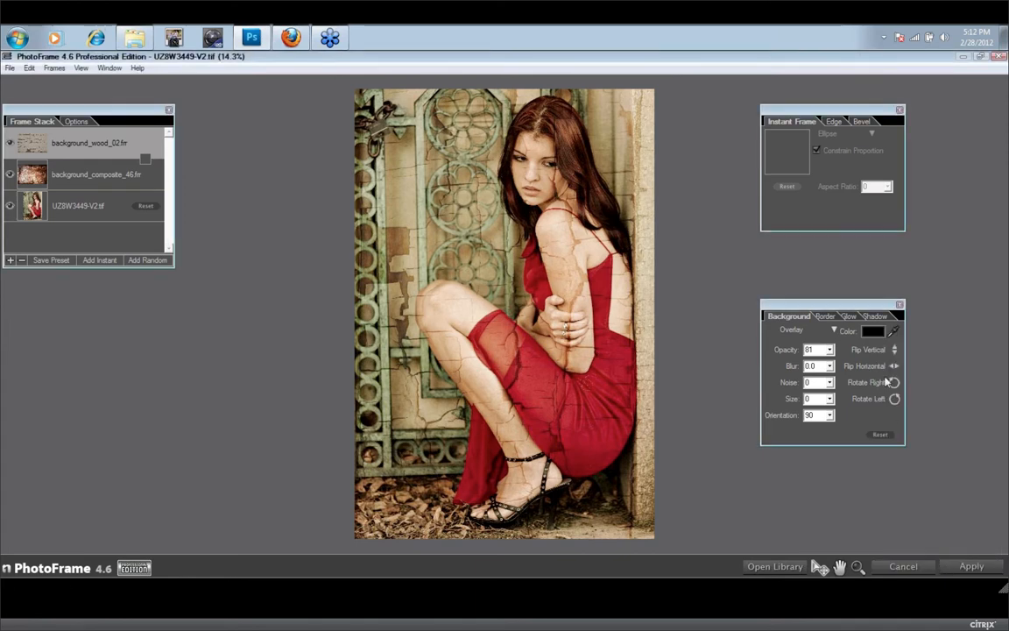
Turn on the shadow for the background_wood_02 texture and set the shadow's blend mode to Multiply
click(878, 317)
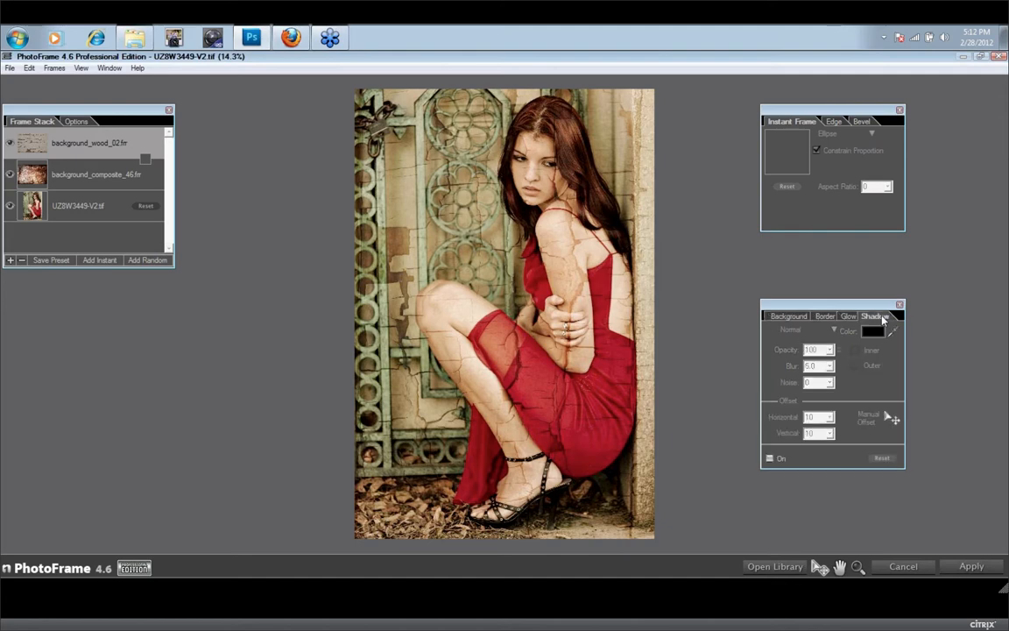
click(770, 459)
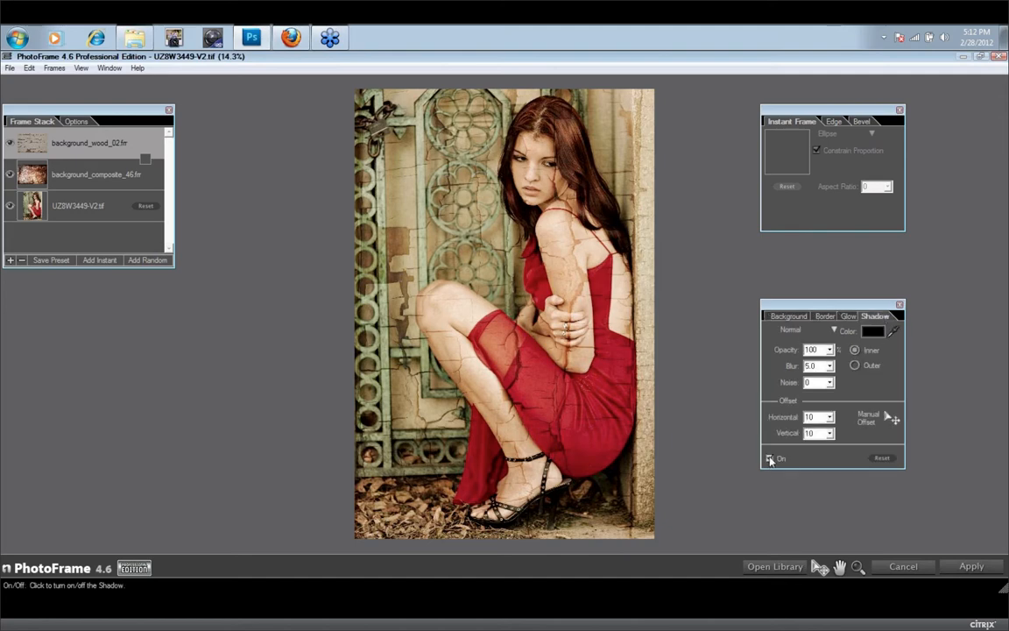
click(835, 331)
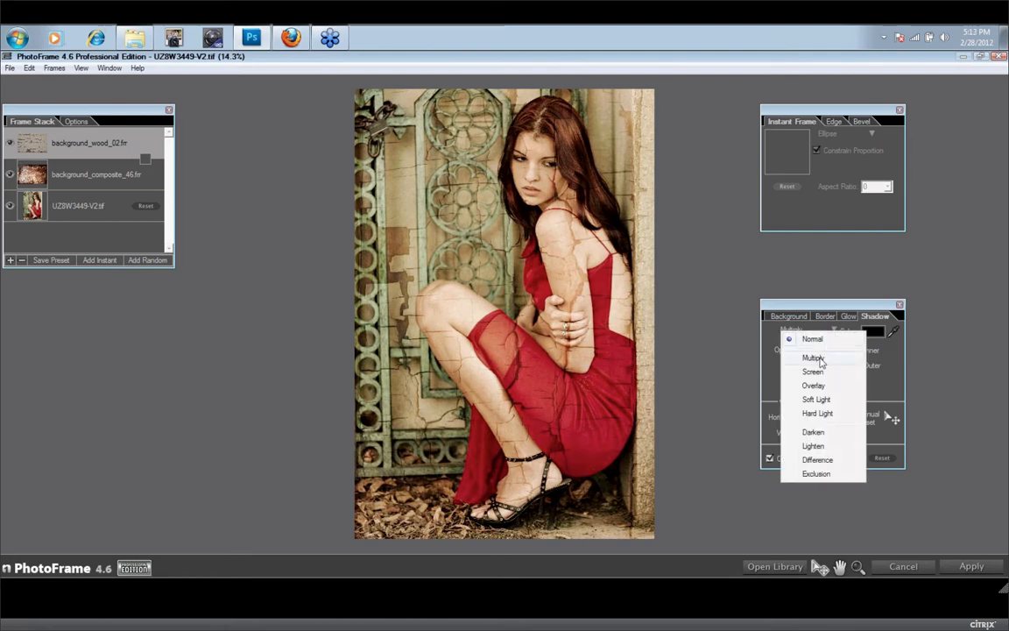
click(814, 357)
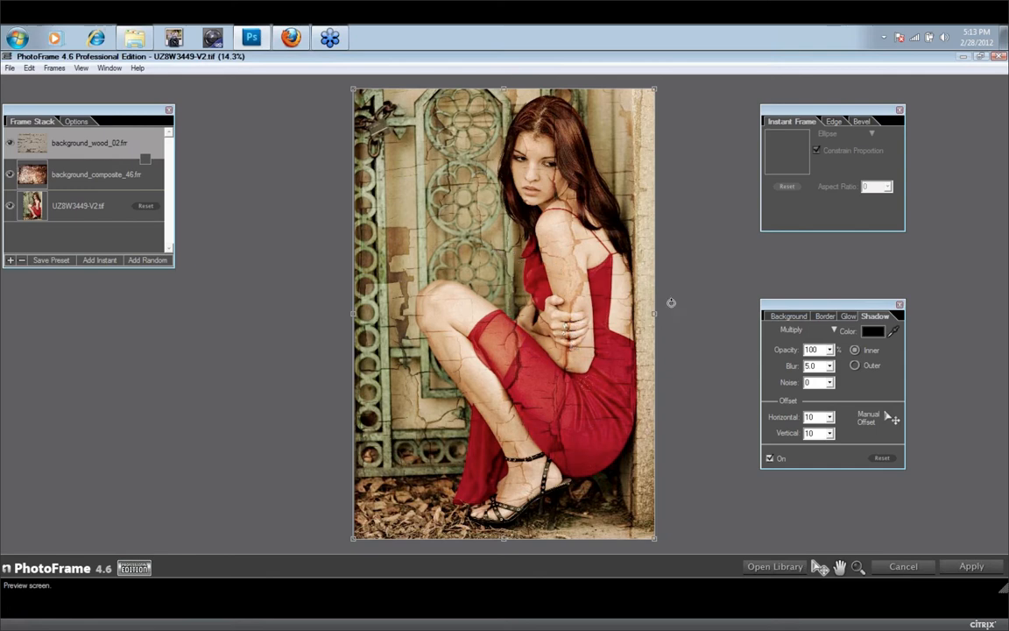
Turn on the background_wood_02 texture's glow with Multiply blending and the black Foreground color
click(849, 318)
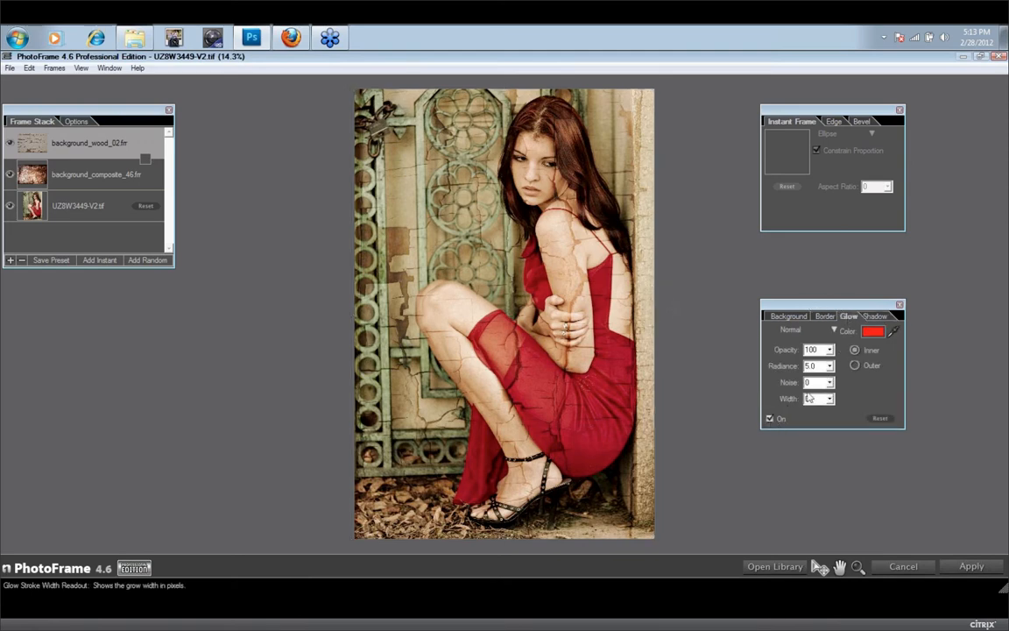
click(834, 331)
click(817, 354)
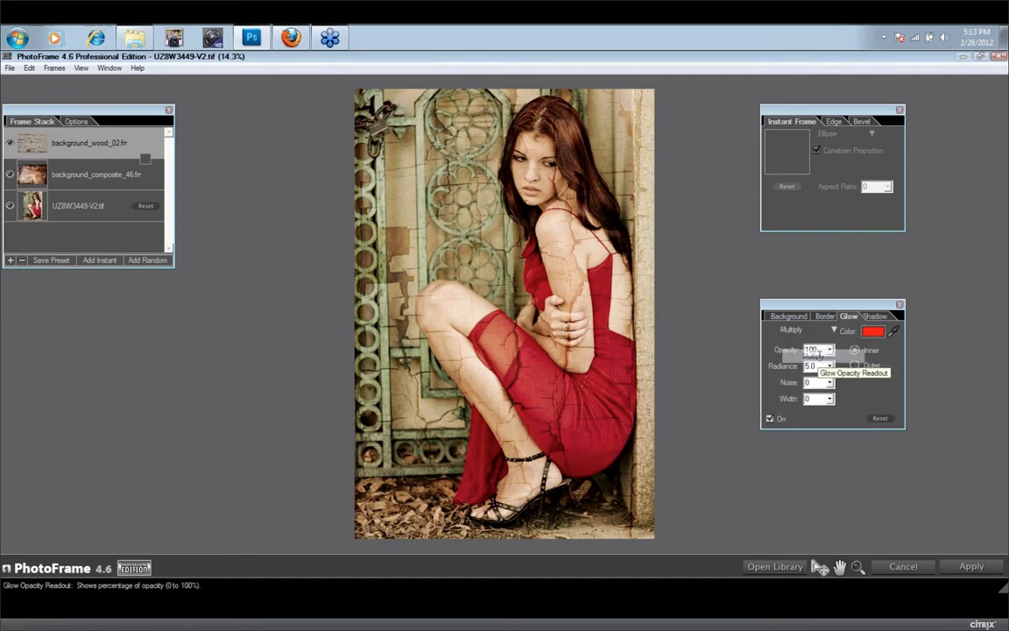
click(872, 333)
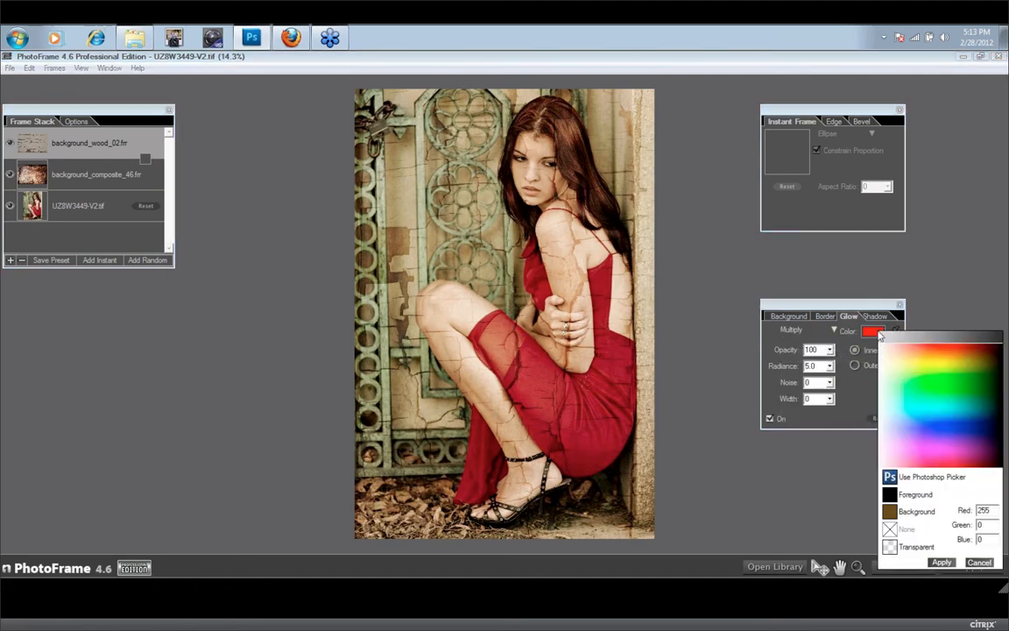
click(890, 495)
click(941, 562)
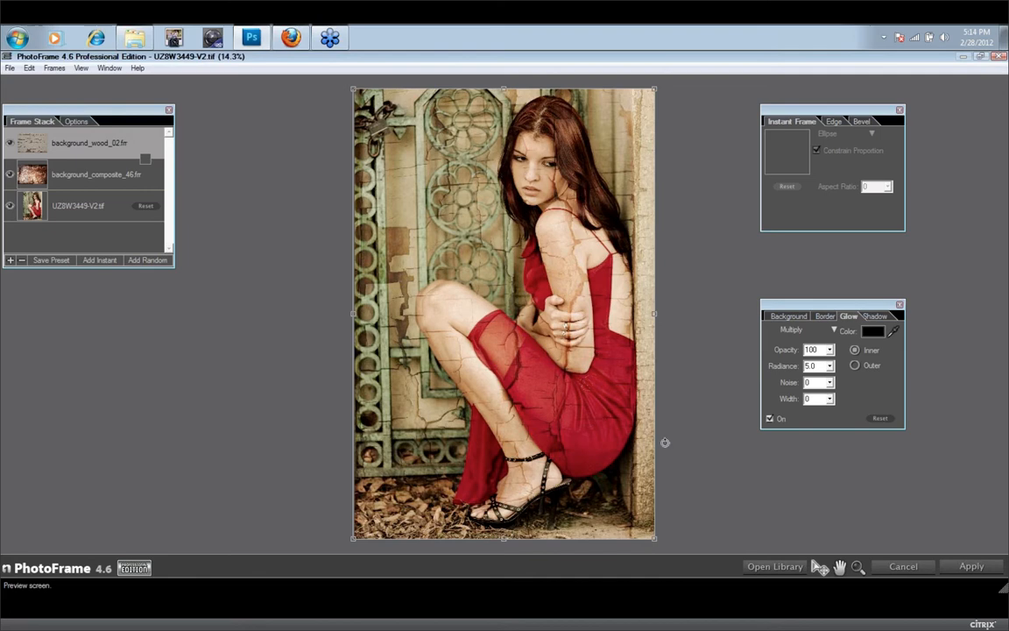
Add the wedding_04S frame from the library to the frame stack
click(772, 566)
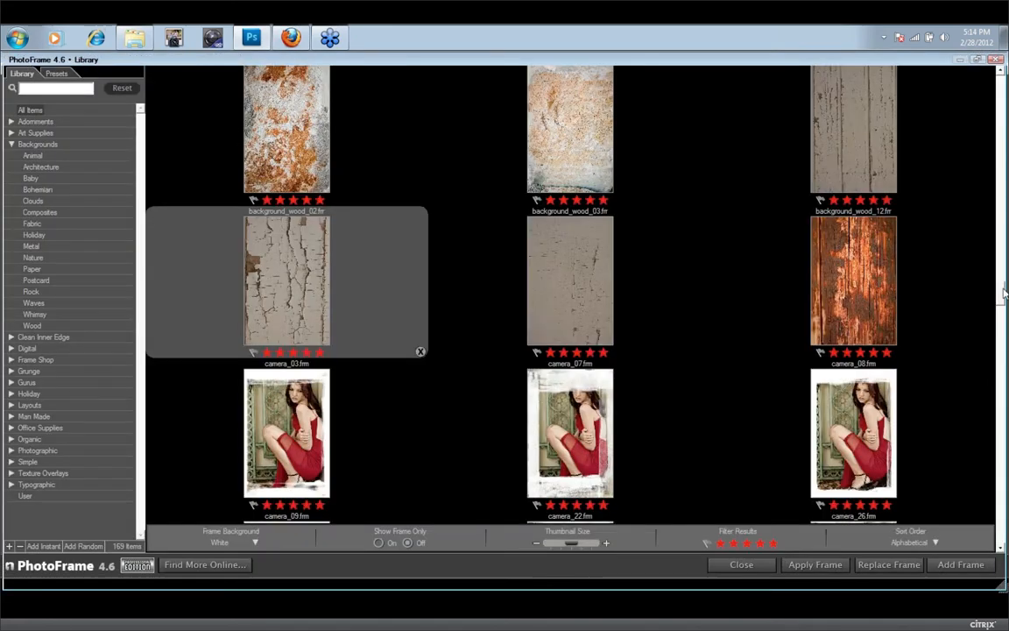
scroll(1004, 293, down, 1)
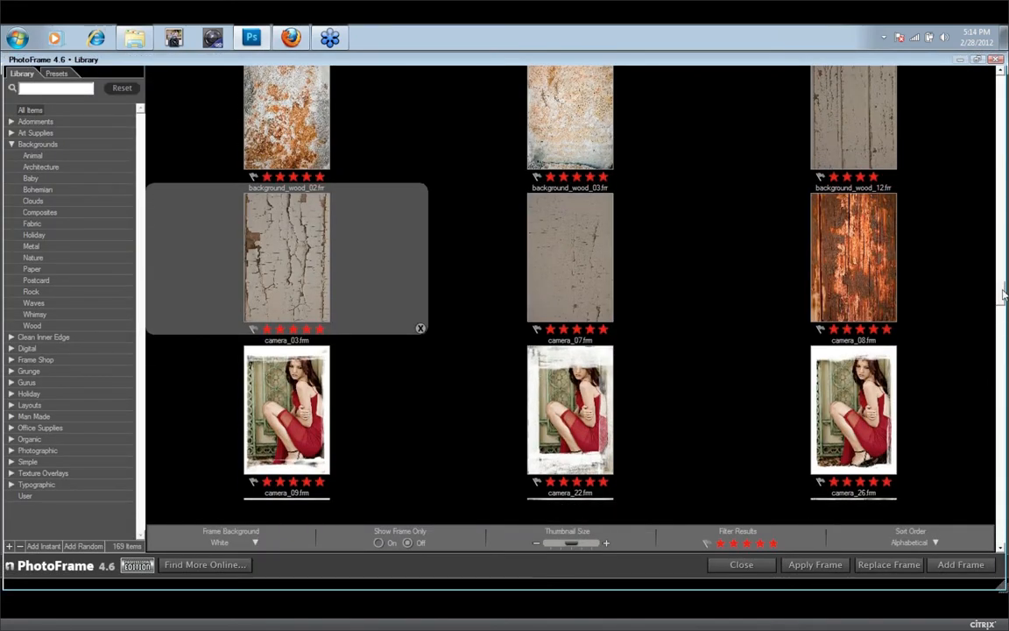
drag(1004, 293, 1002, 518)
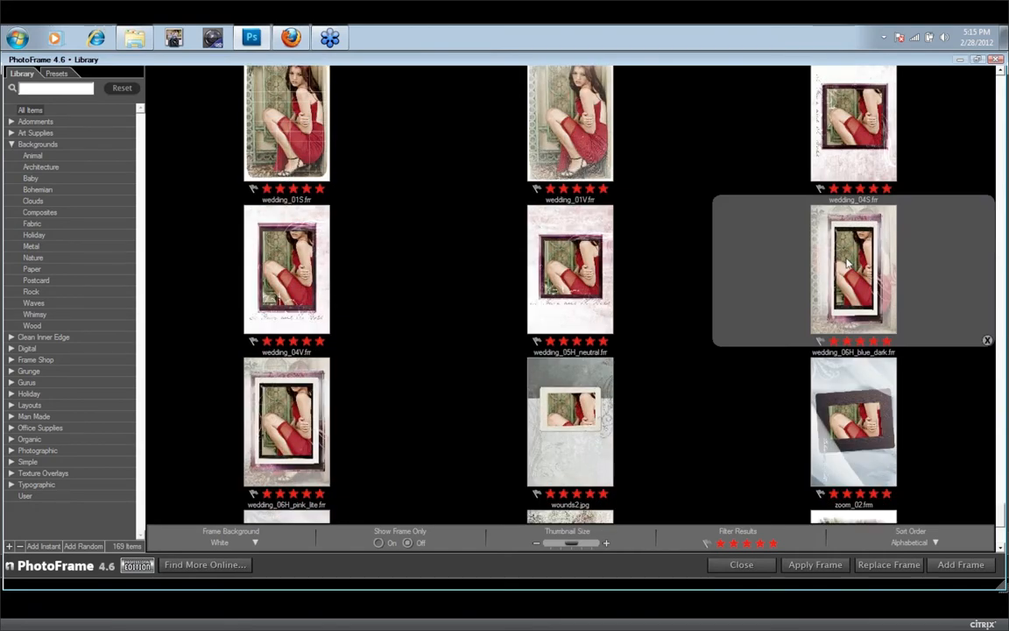
double_click(847, 263)
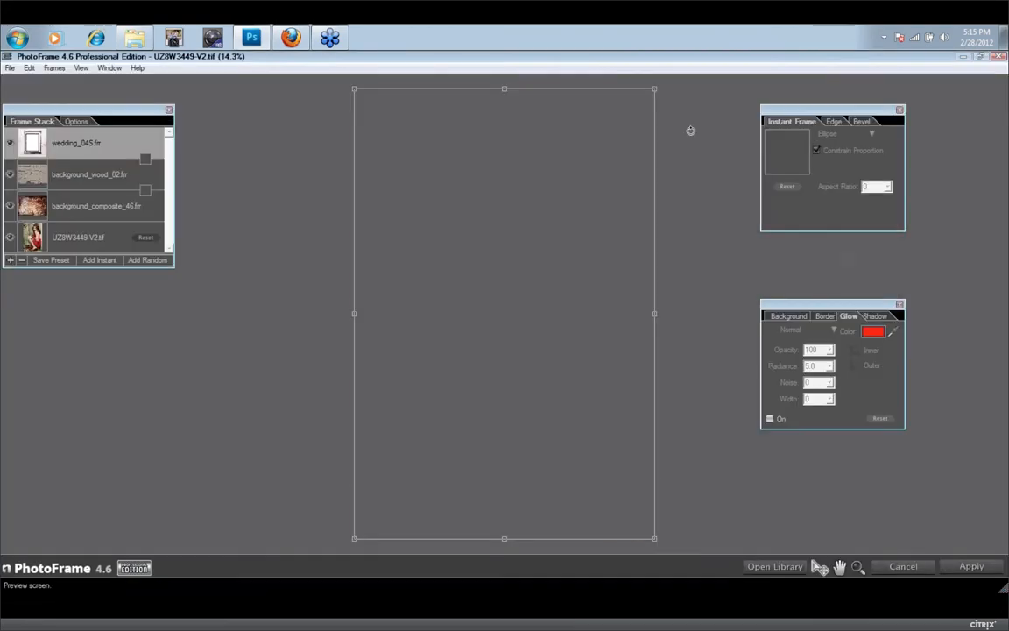
Try the Overlay blend mode on the wedding_04S frame and remove that frame from the stack
click(795, 316)
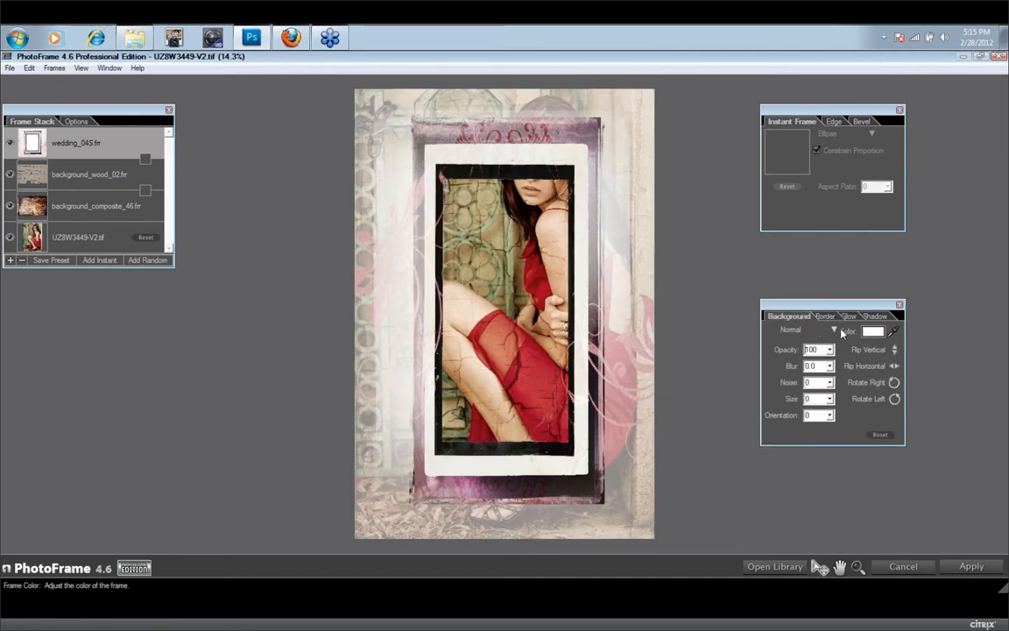
click(835, 330)
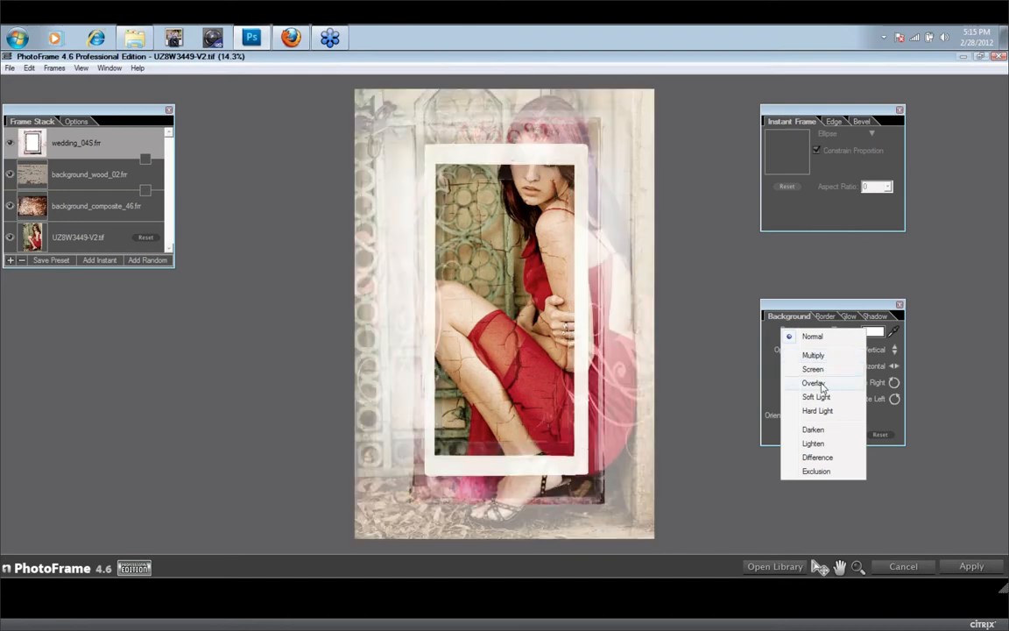
click(821, 384)
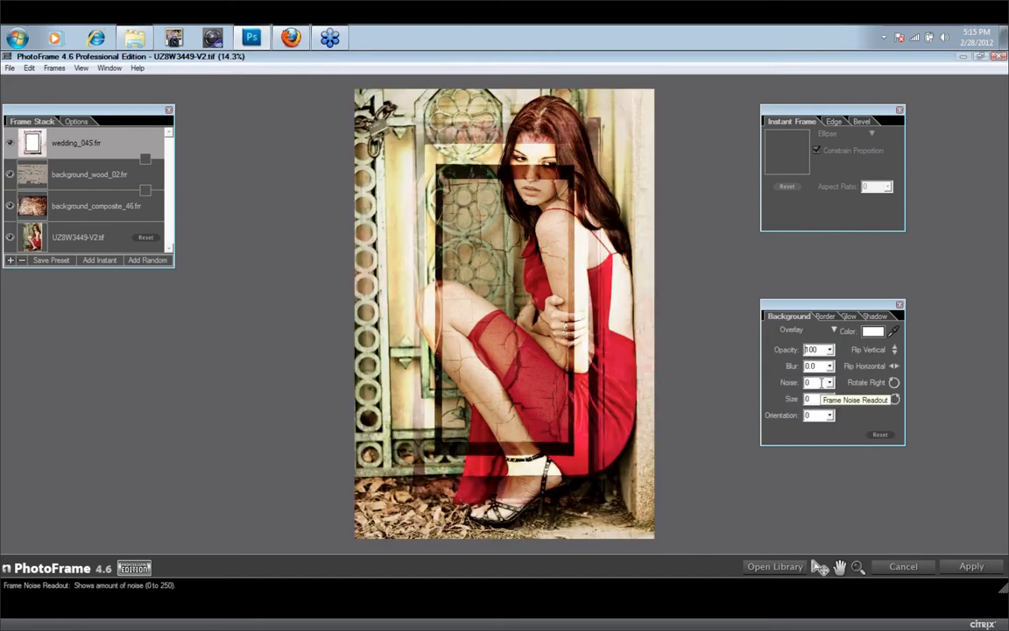
click(22, 260)
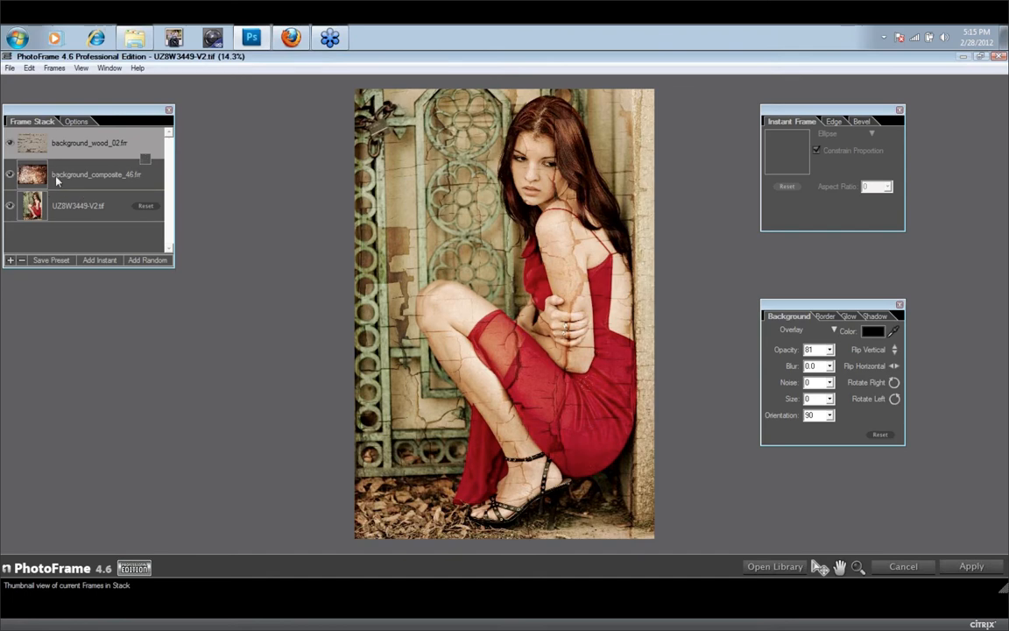
Move the background_composite_46 texture above background_wood_02 in the frame stack
click(79, 181)
drag(96, 179, 100, 146)
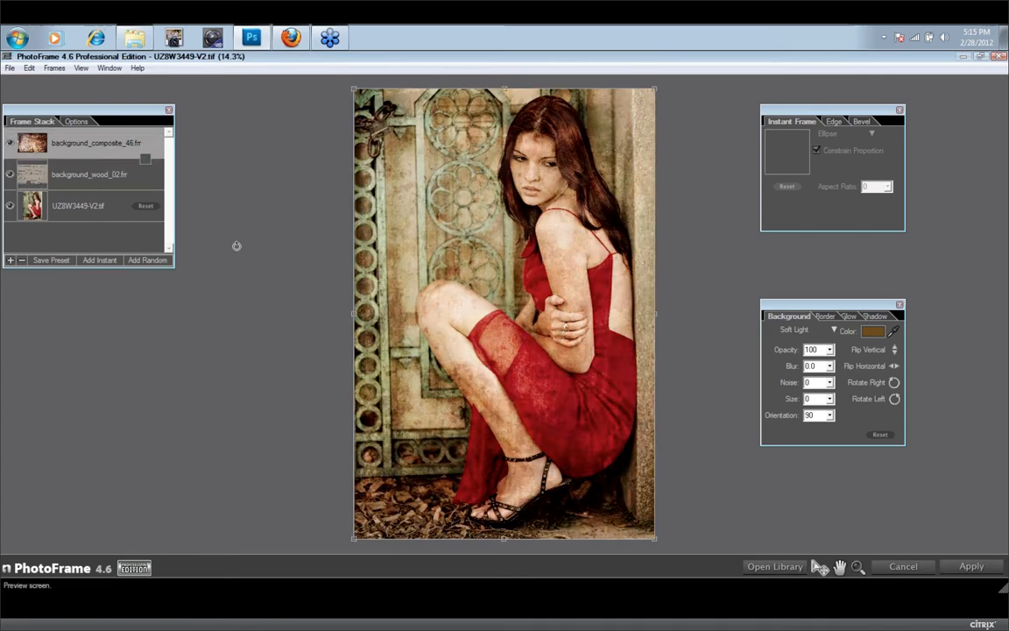
Set the background_wood_02 texture's opacity to 100 and its blend mode to Multiply
click(86, 181)
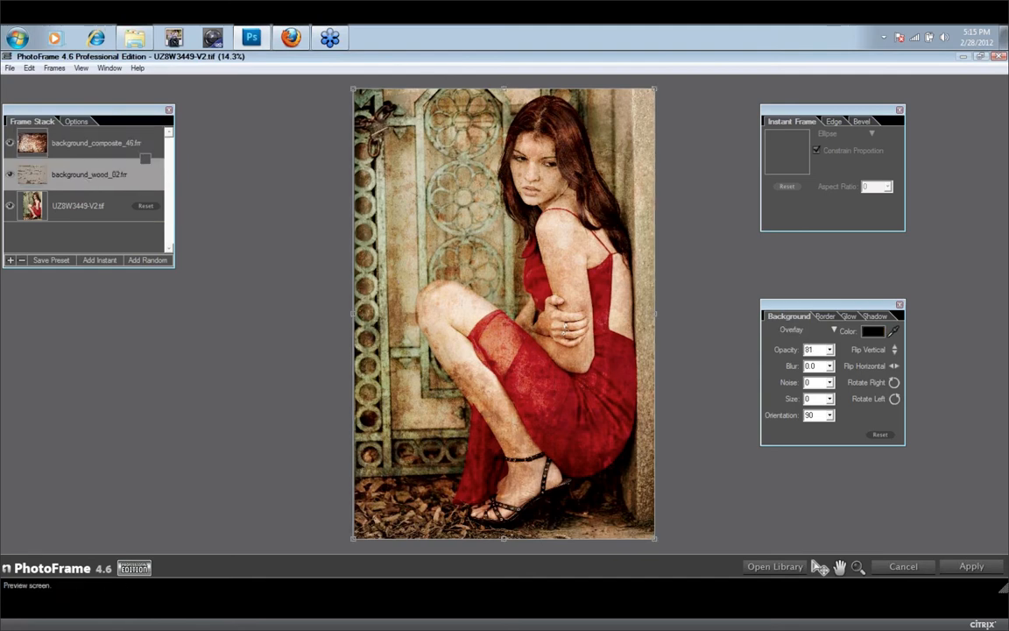
click(829, 349)
drag(833, 355, 833, 340)
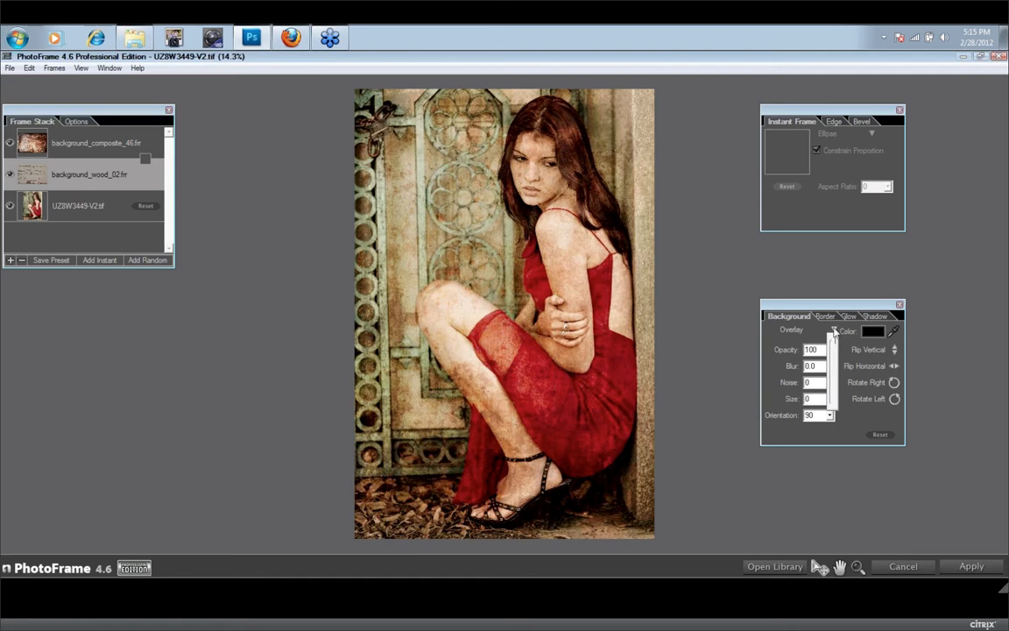
drag(834, 334, 835, 332)
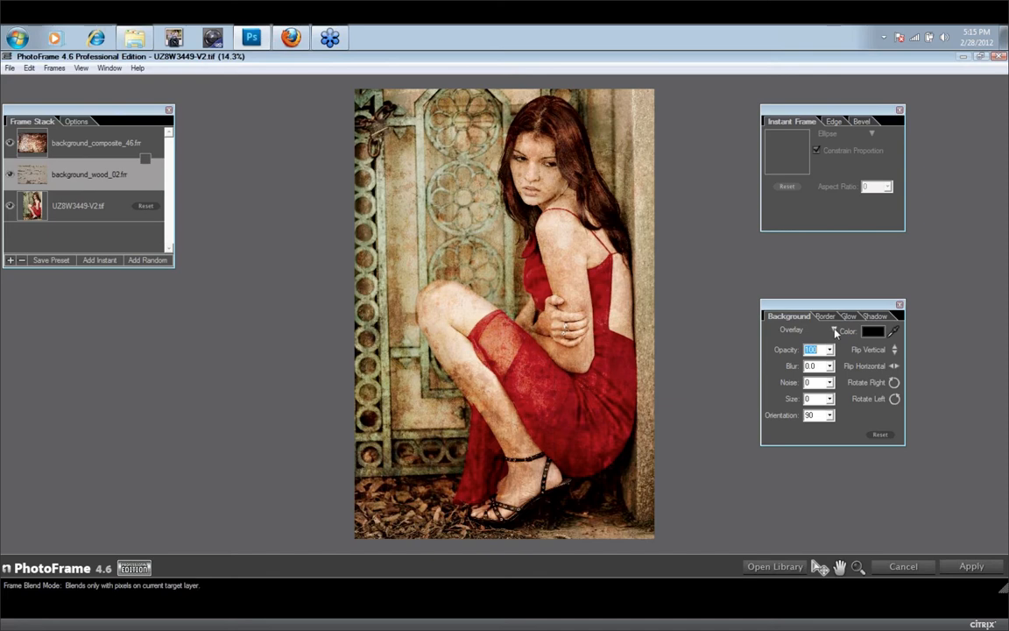
click(837, 332)
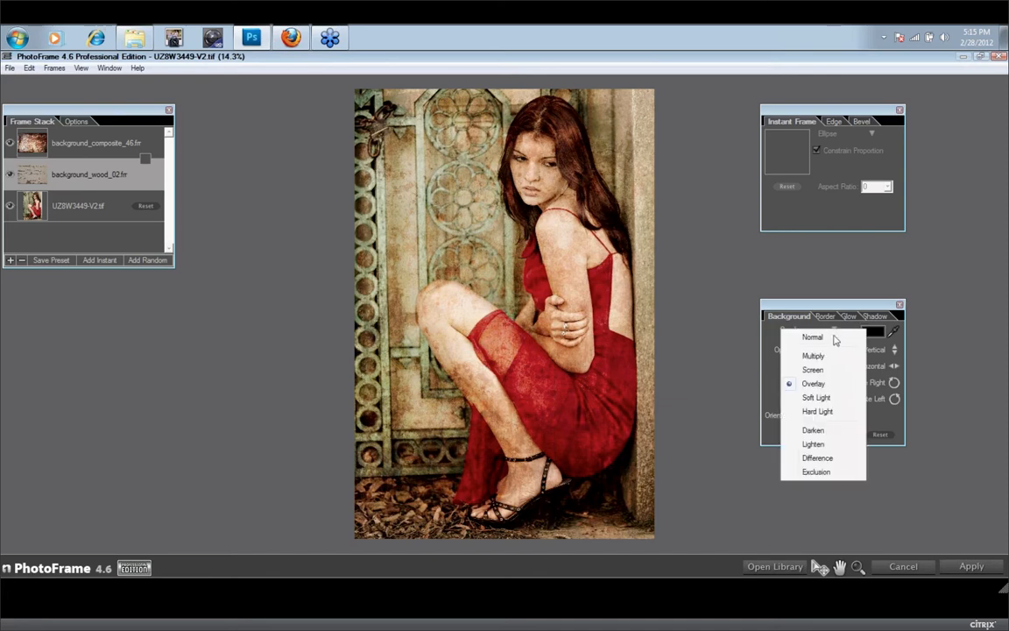
click(821, 355)
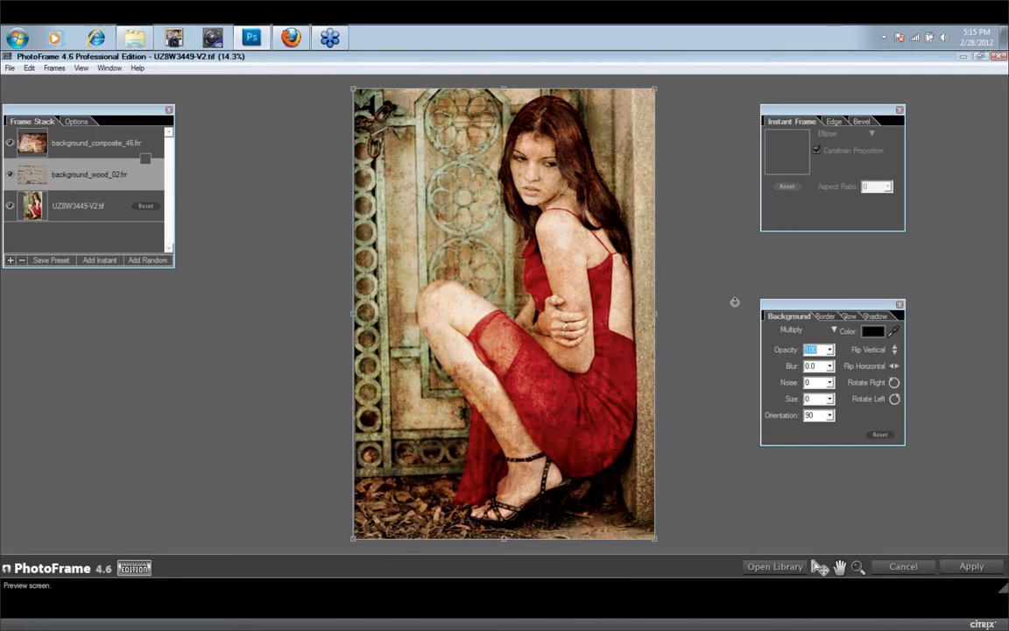
Lower the opacity of the background_composite_46 texture to 61
click(104, 146)
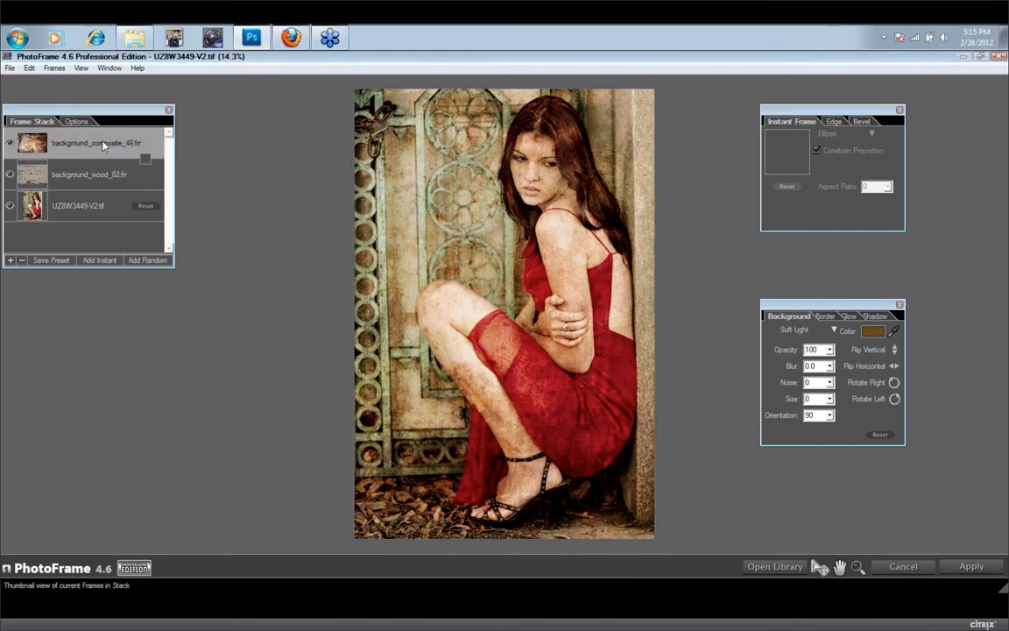
click(831, 350)
drag(831, 350, 835, 373)
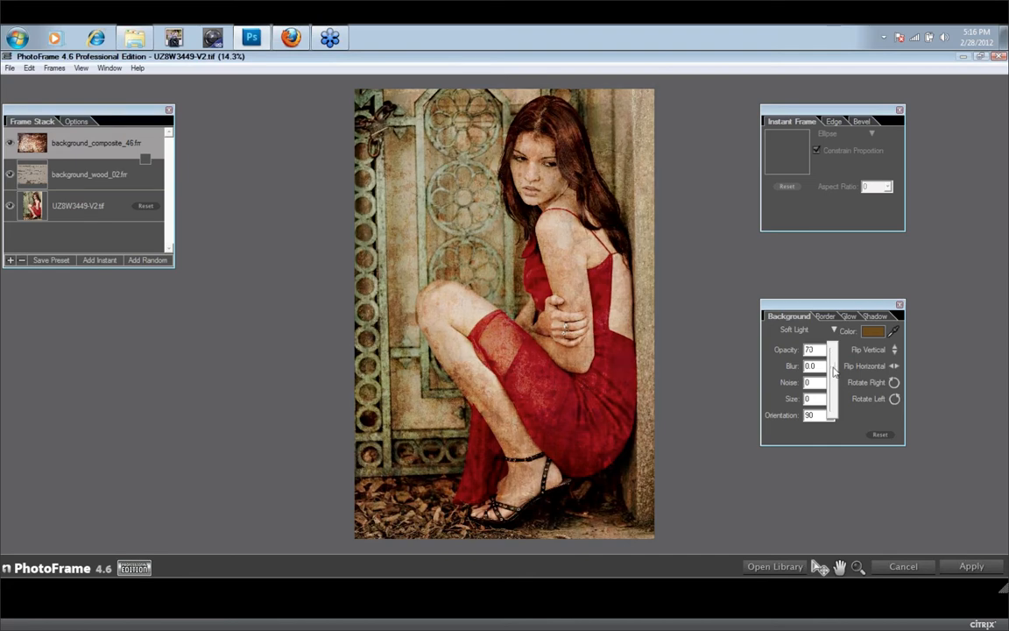
drag(835, 372, 835, 376)
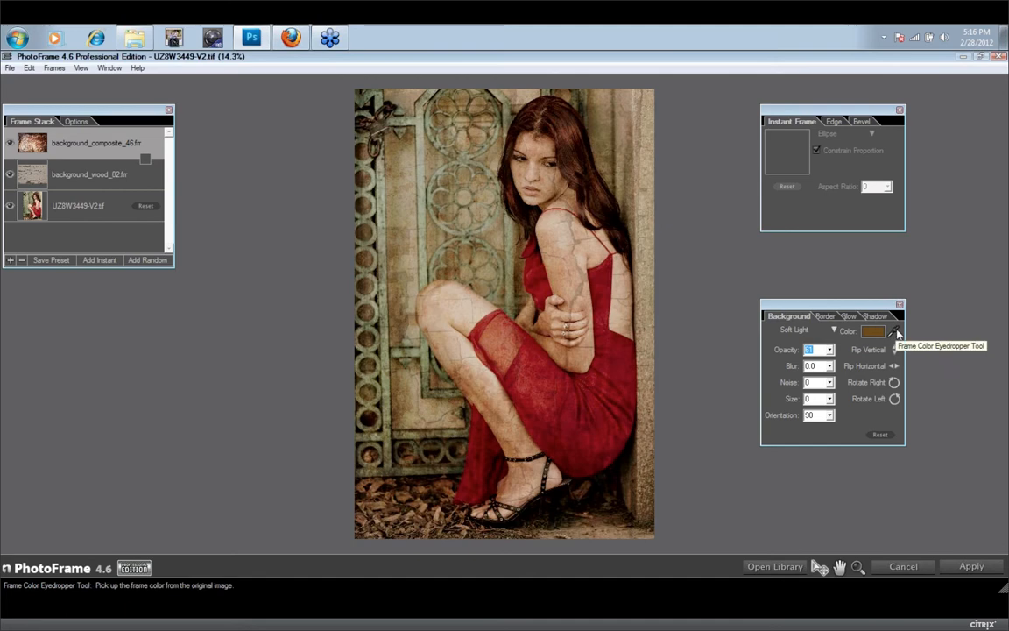
Sample the red of the dress in the photo as the background_composite_46 texture's frame color
click(895, 332)
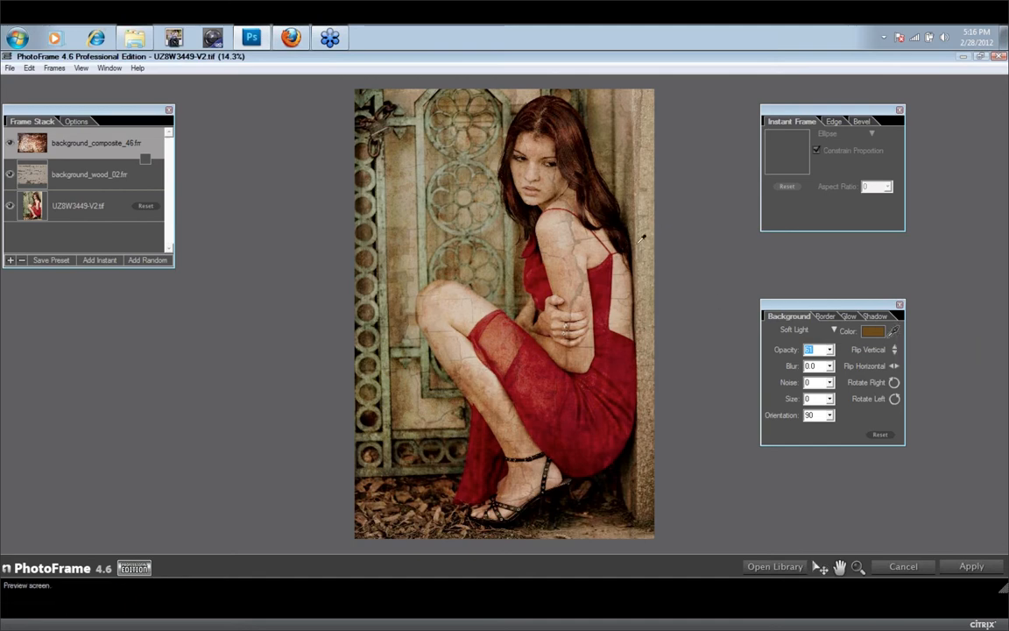
click(650, 198)
click(611, 278)
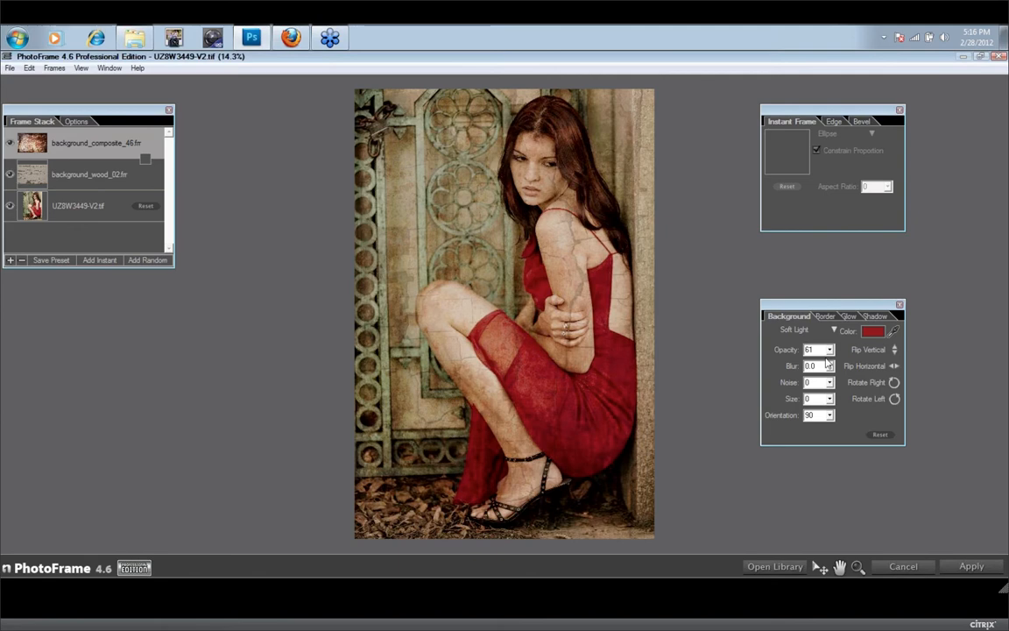
Turn on an inner shadow for the background_composite_46 texture and set the shadow's blend mode to Multiply
click(877, 317)
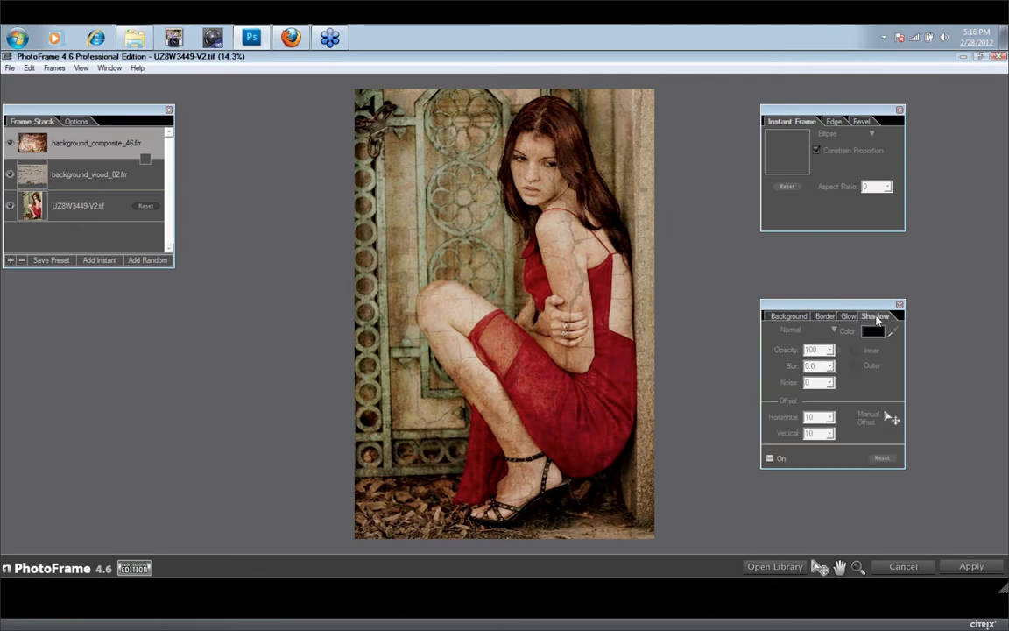
click(770, 459)
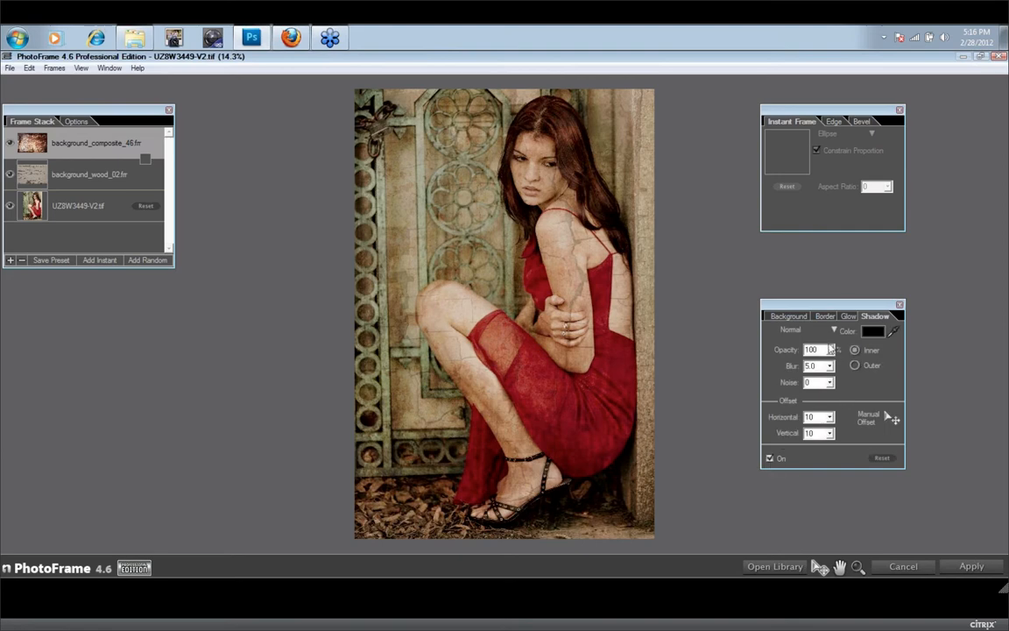
click(833, 330)
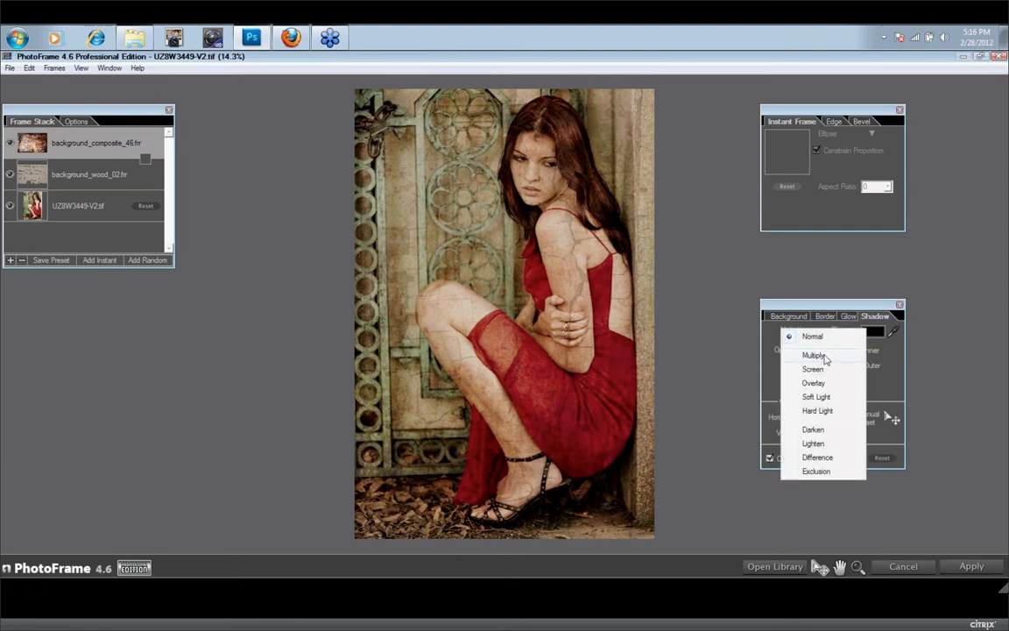
click(813, 356)
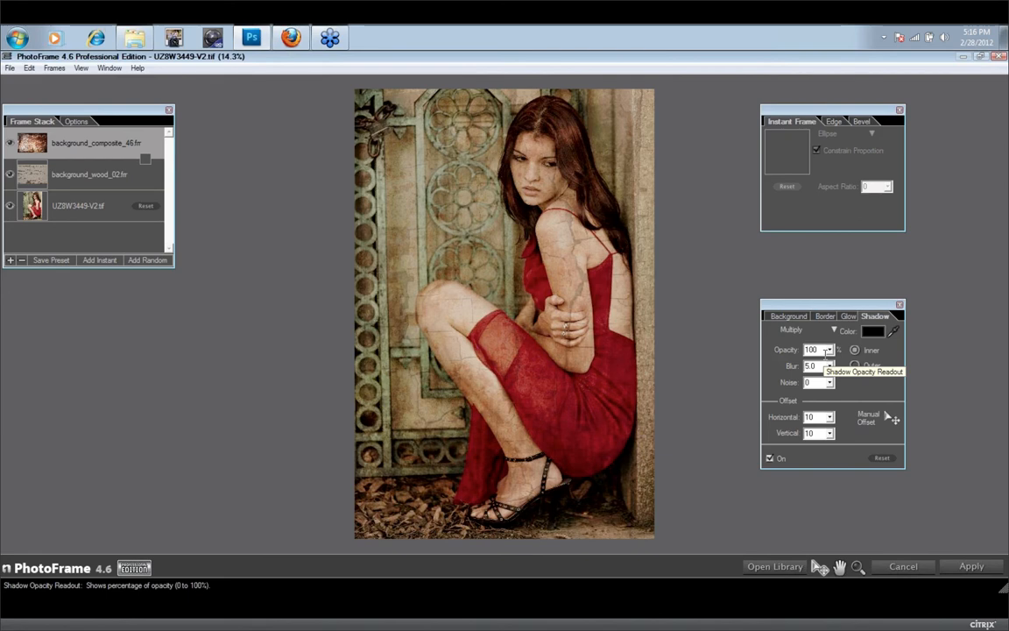
Move the background_wood_02 texture above background_composite_46 in the frame stack
click(94, 178)
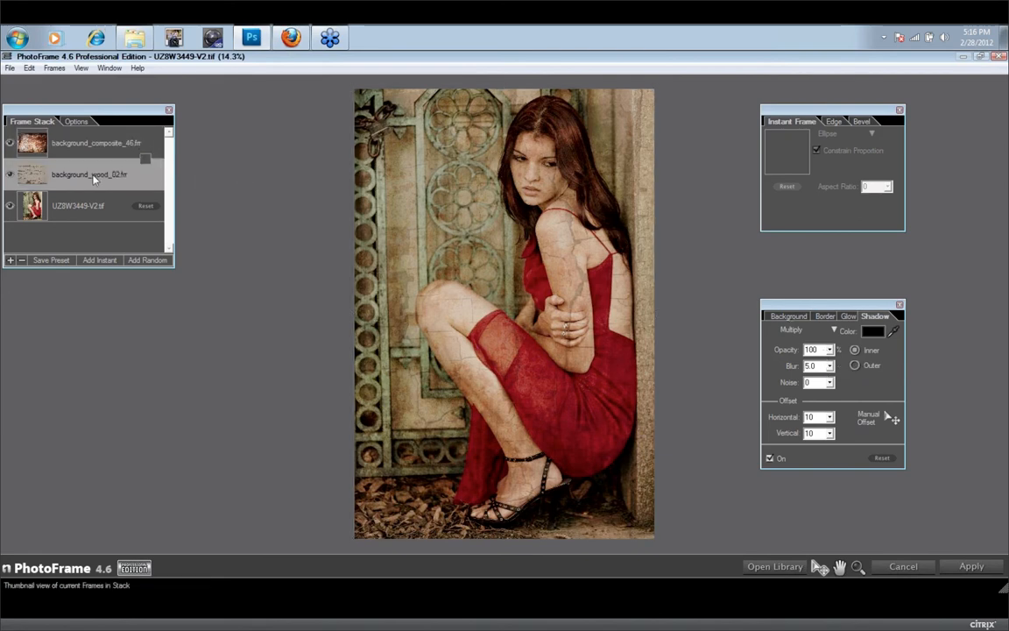
click(94, 153)
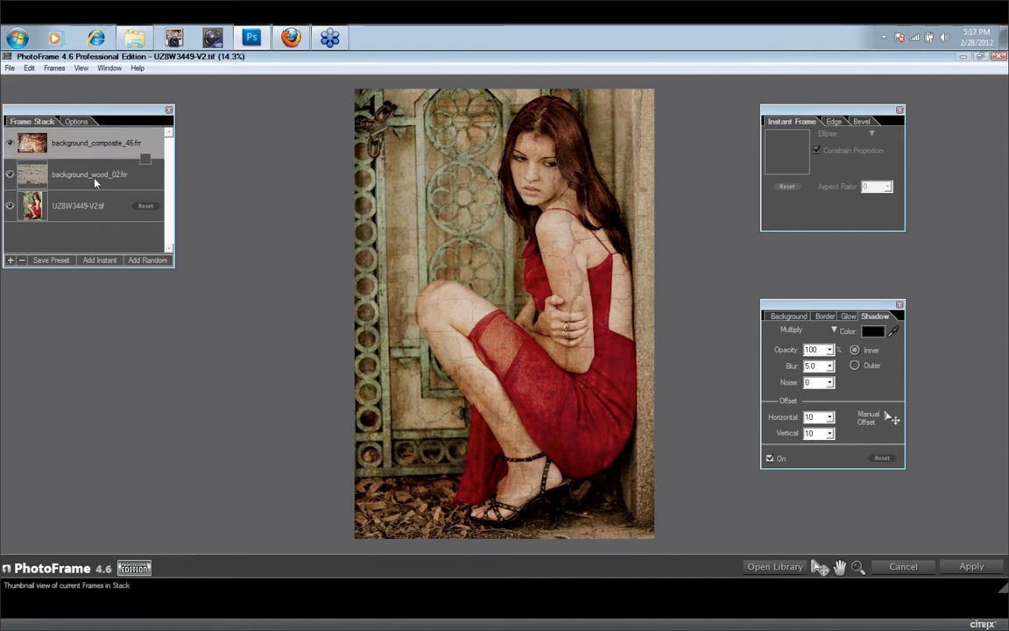
drag(97, 182, 96, 153)
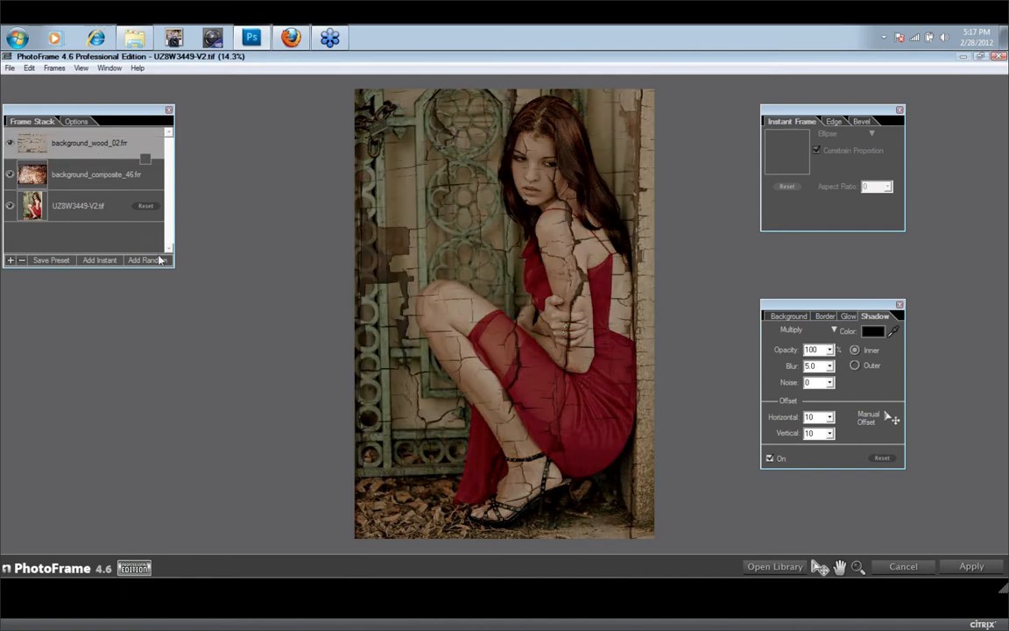
Set the background_wood_02 texture's shadow to Overlay blending and color it with the brown background swatch
click(836, 333)
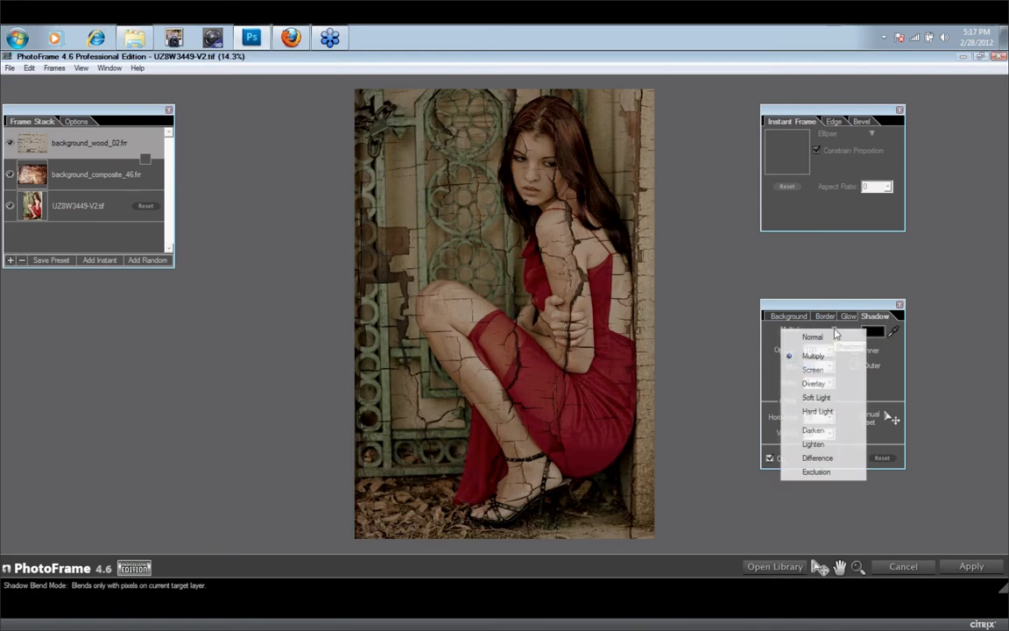
click(820, 386)
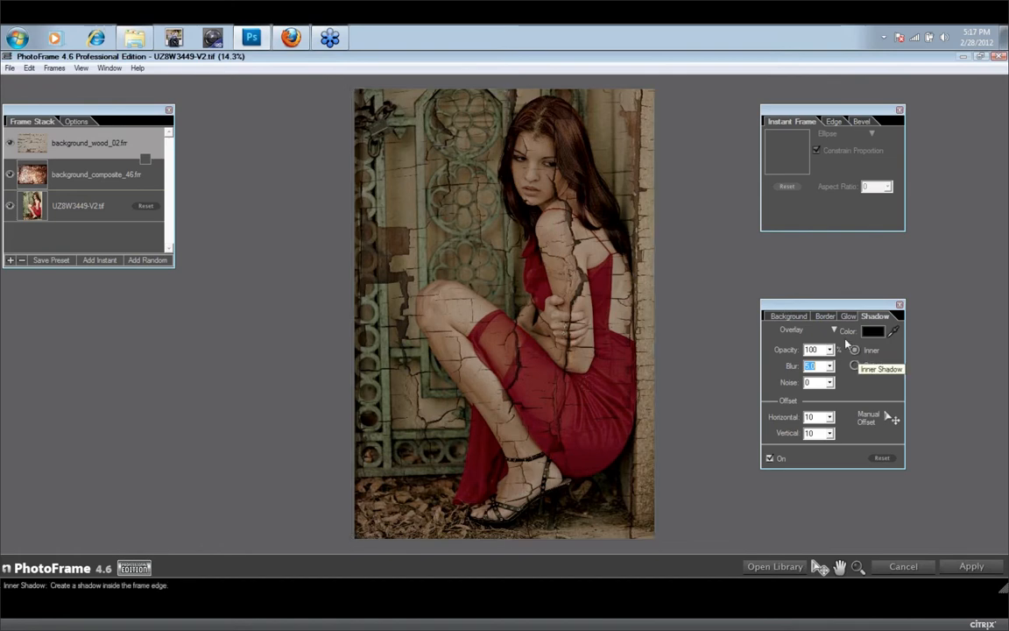
click(873, 330)
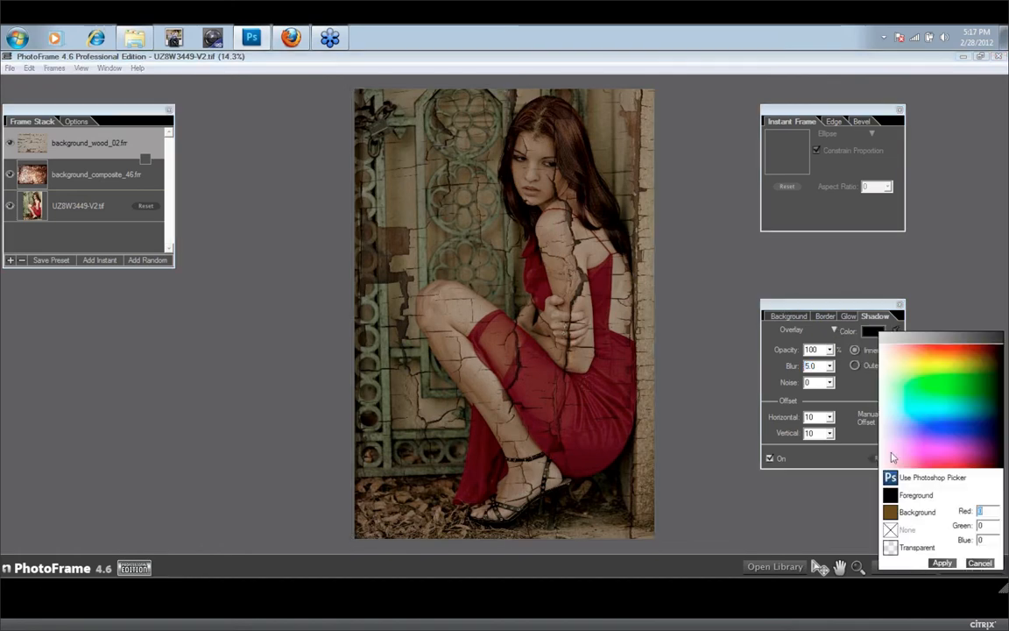
click(891, 512)
click(942, 563)
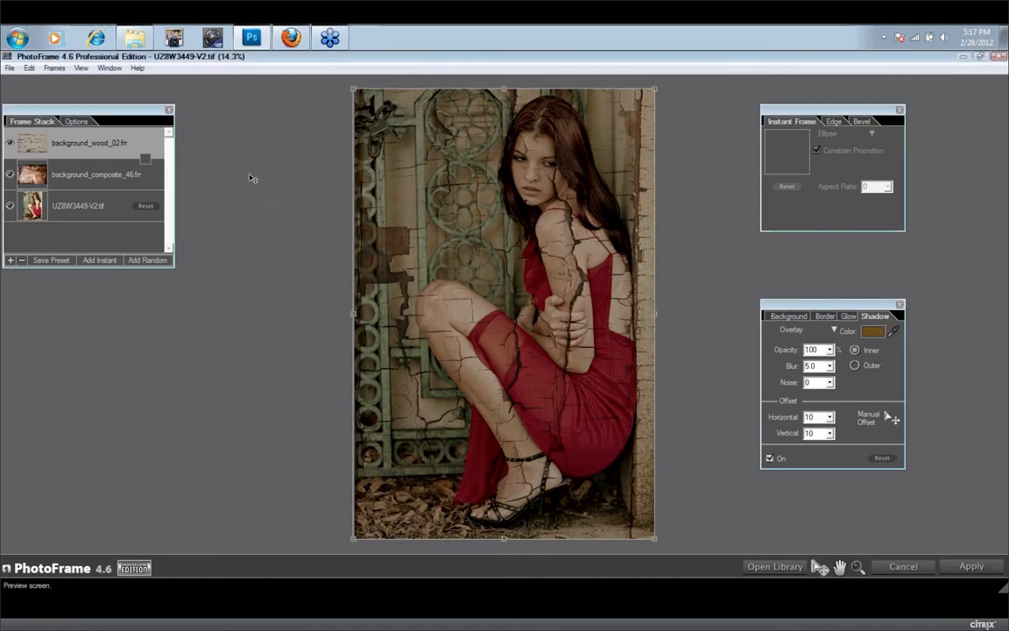
Set the background_composite_46 texture's shadow blend mode to Screen
click(97, 174)
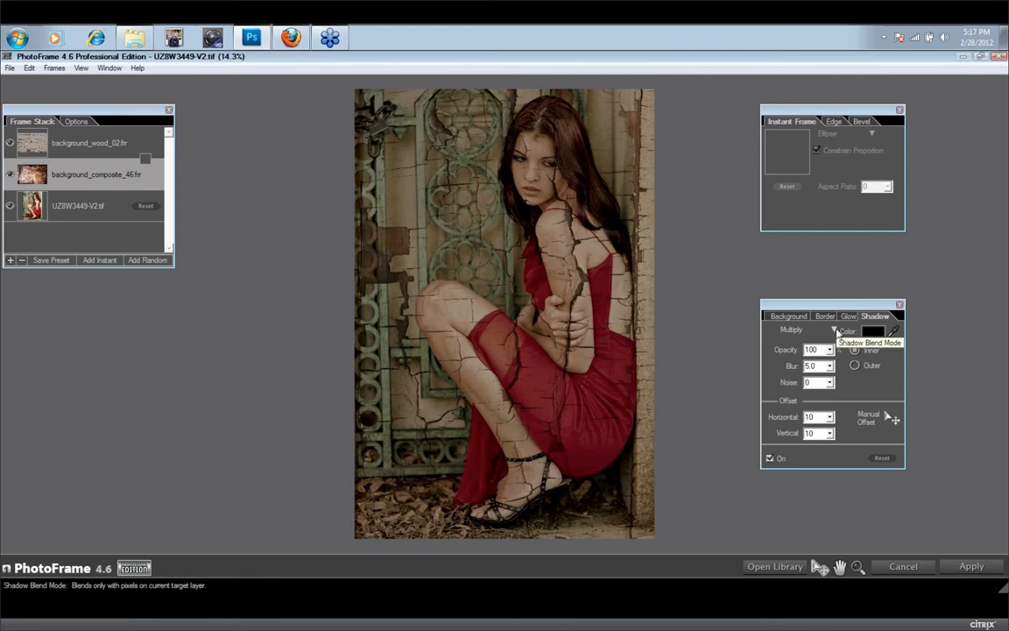
click(835, 330)
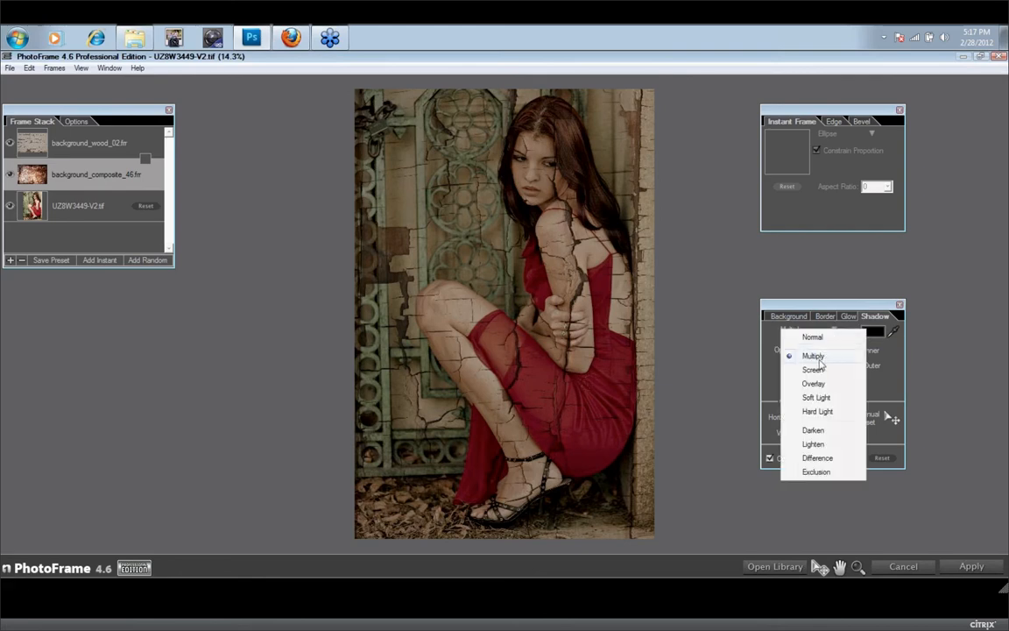
click(815, 369)
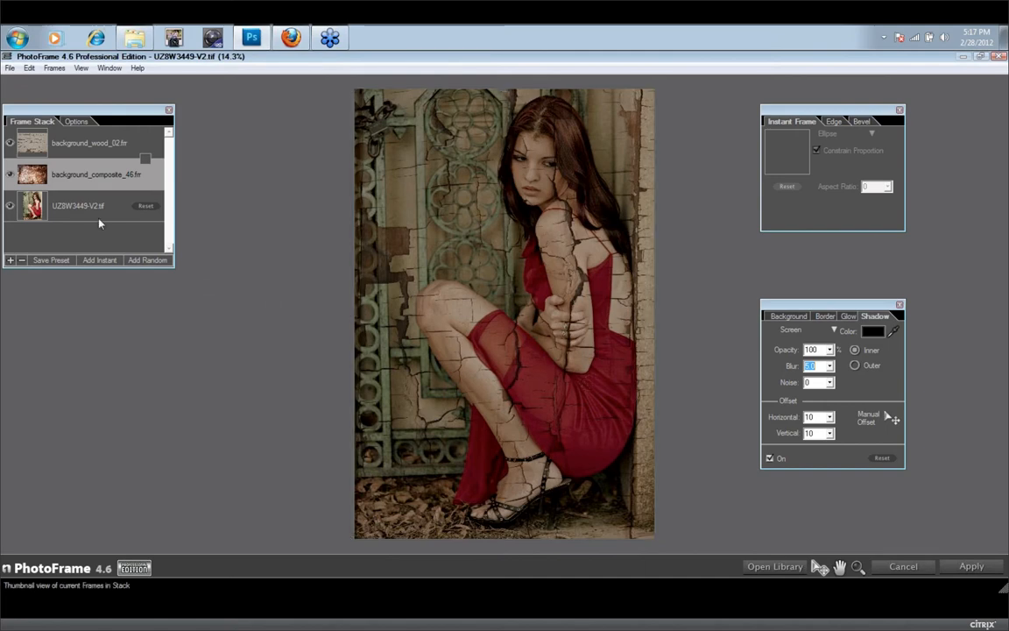
Hide the background_wood_02 texture and set the background_composite_46 texture's shadow blend mode to Multiply
click(10, 145)
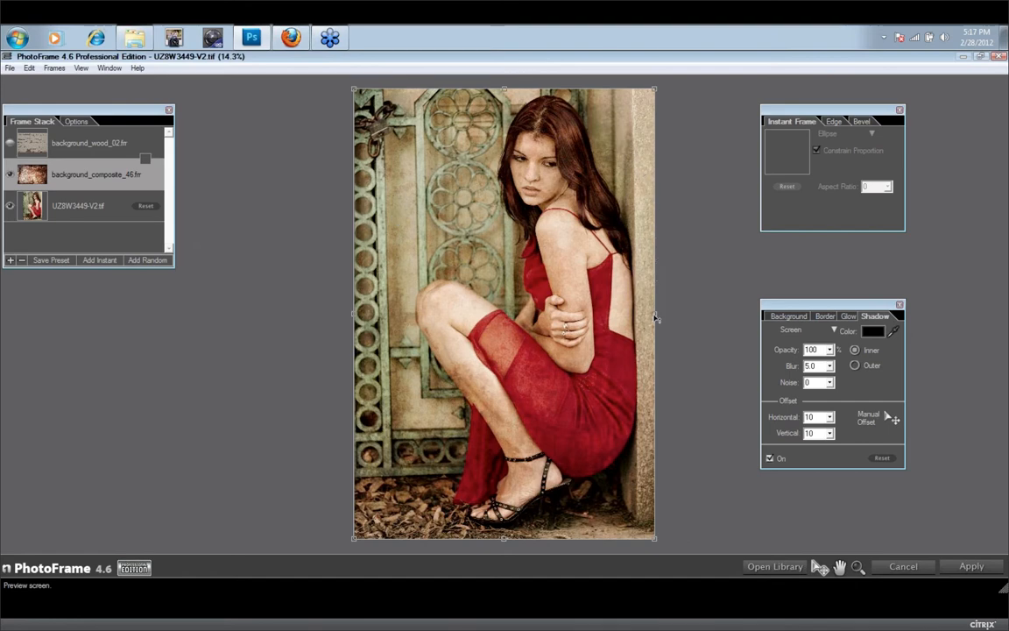
click(832, 331)
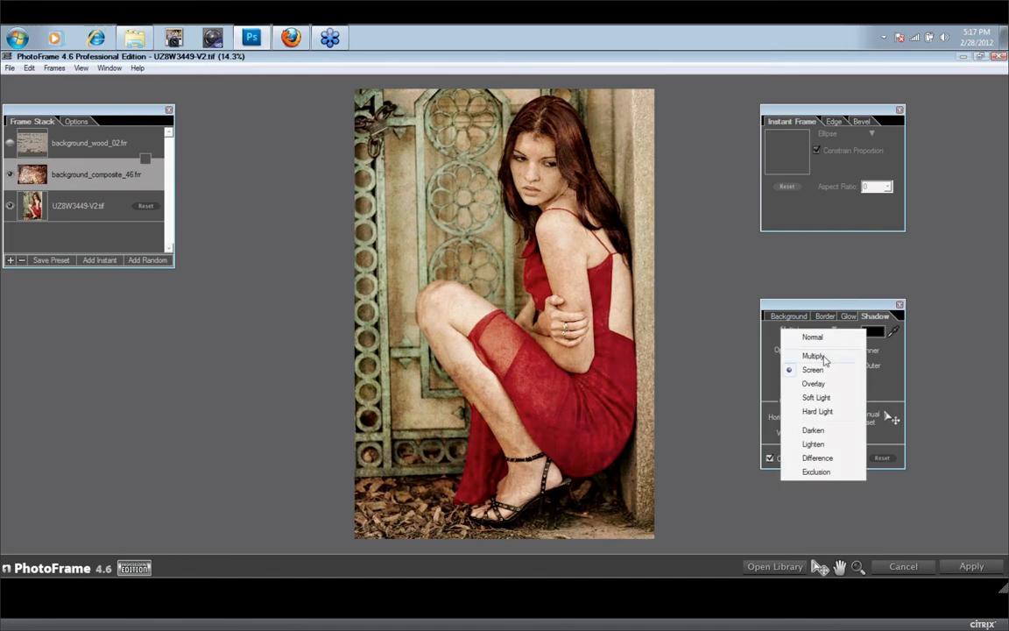
click(829, 355)
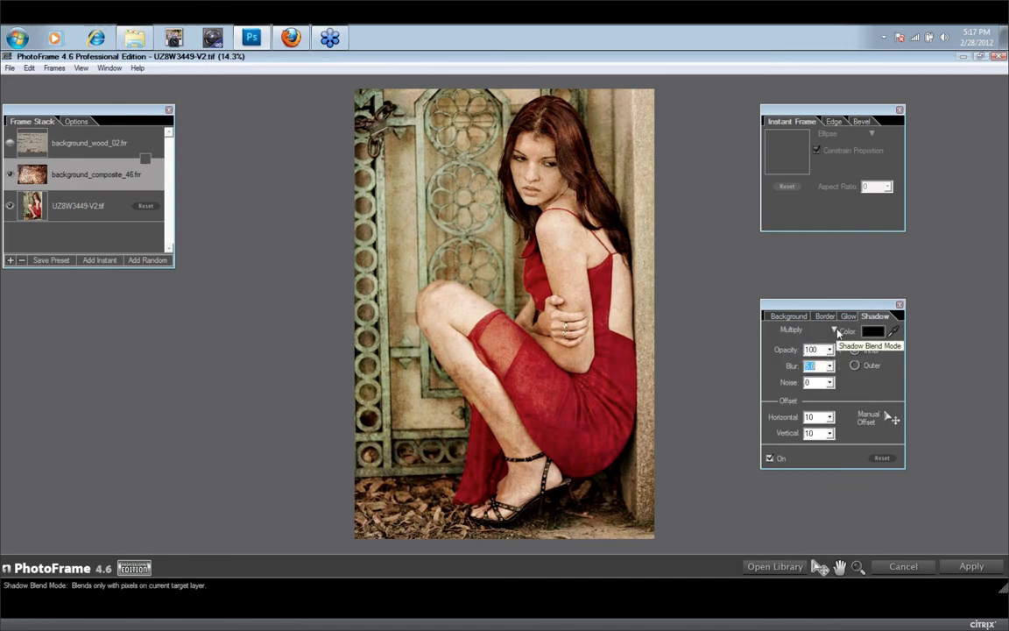
Raise the background_composite_46 texture's opacity to 88, keeping its blend mode on Soft Light
click(799, 318)
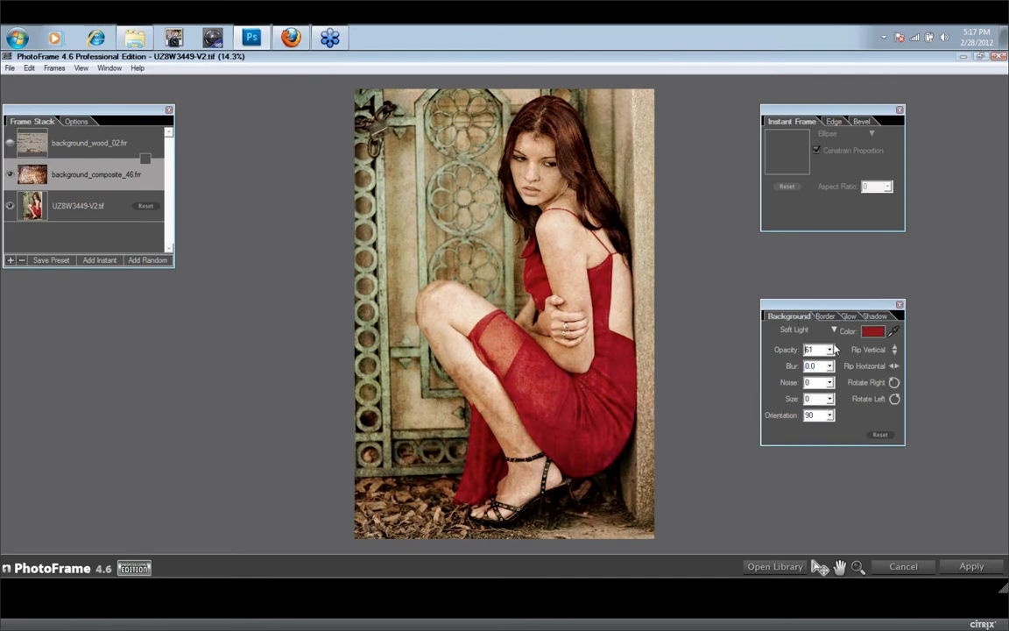
drag(829, 349, 834, 338)
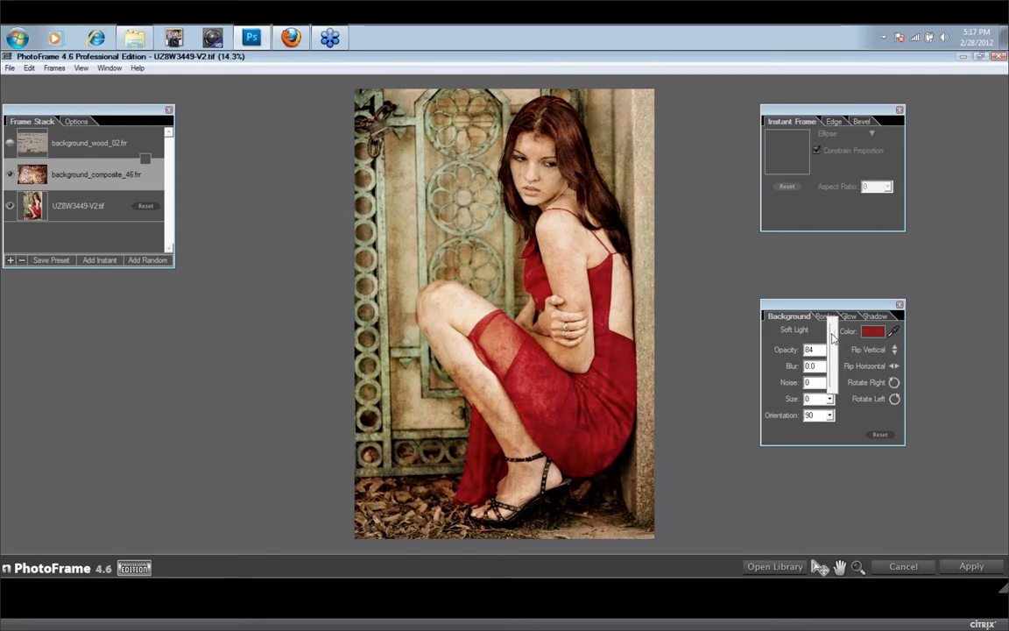
drag(833, 338, 833, 335)
click(793, 330)
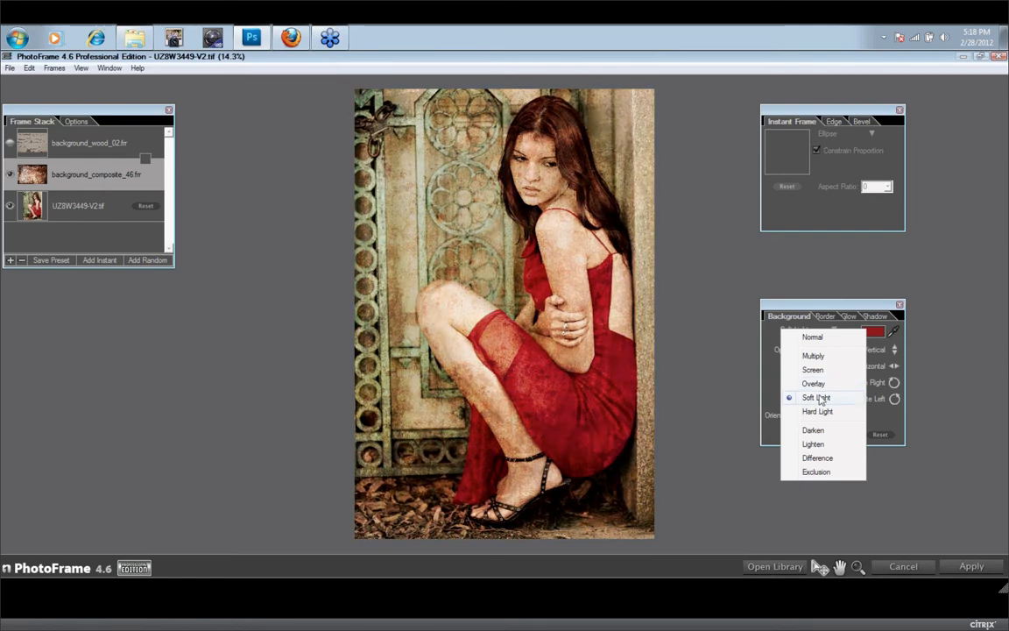
click(816, 397)
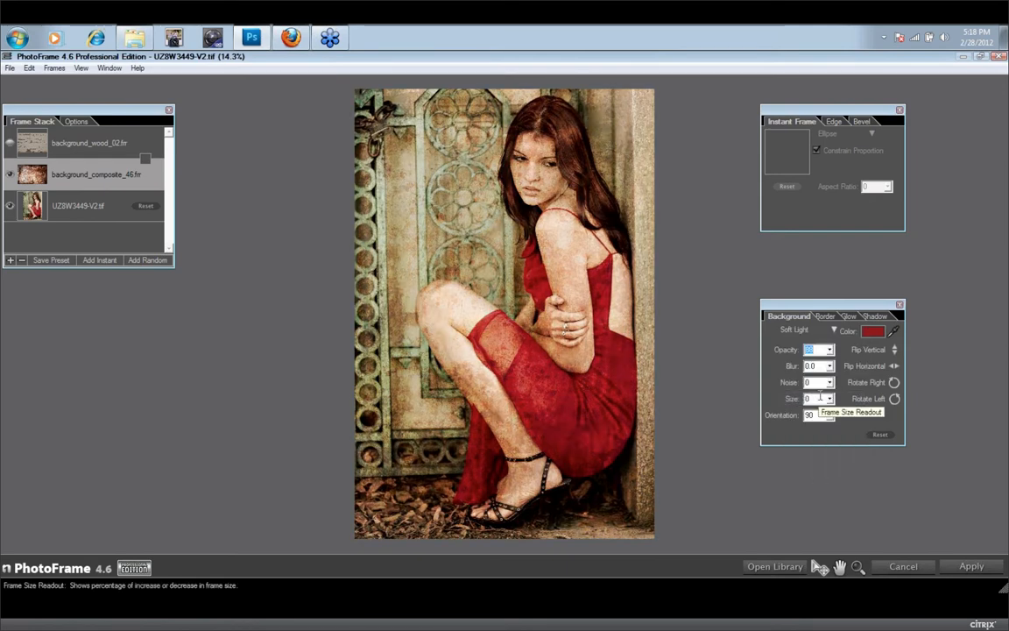
Show the background_wood_02 texture again and set background_composite_46 to Multiply blending at 100 opacity
click(10, 144)
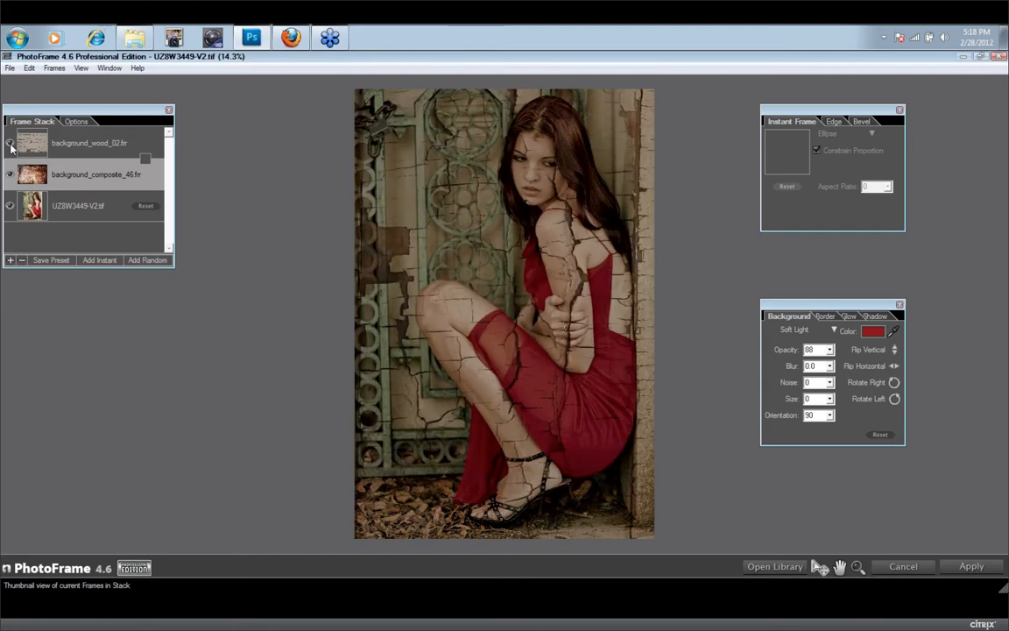
click(836, 332)
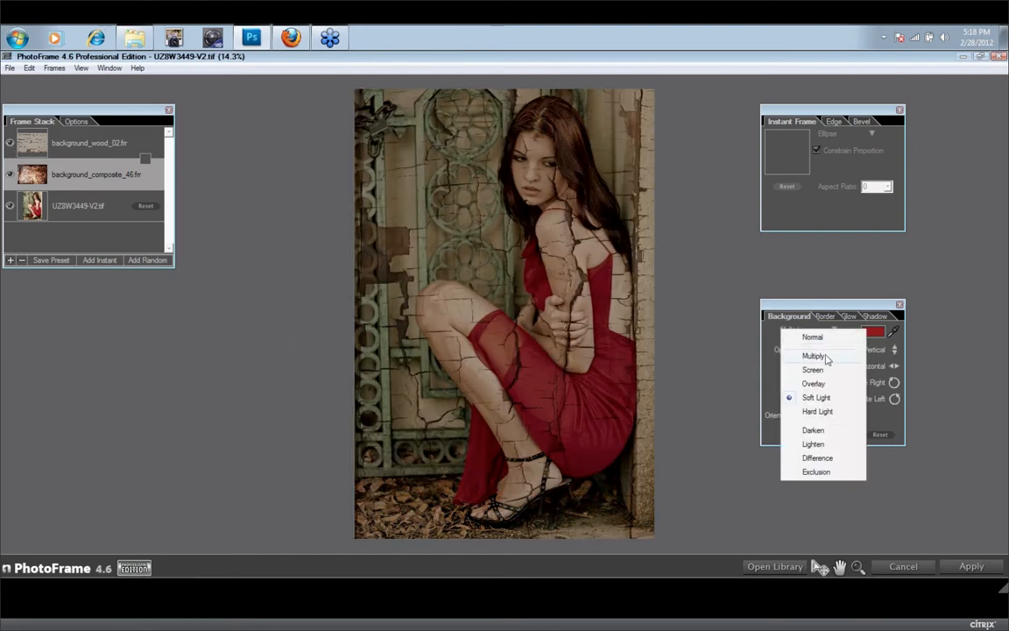
click(824, 357)
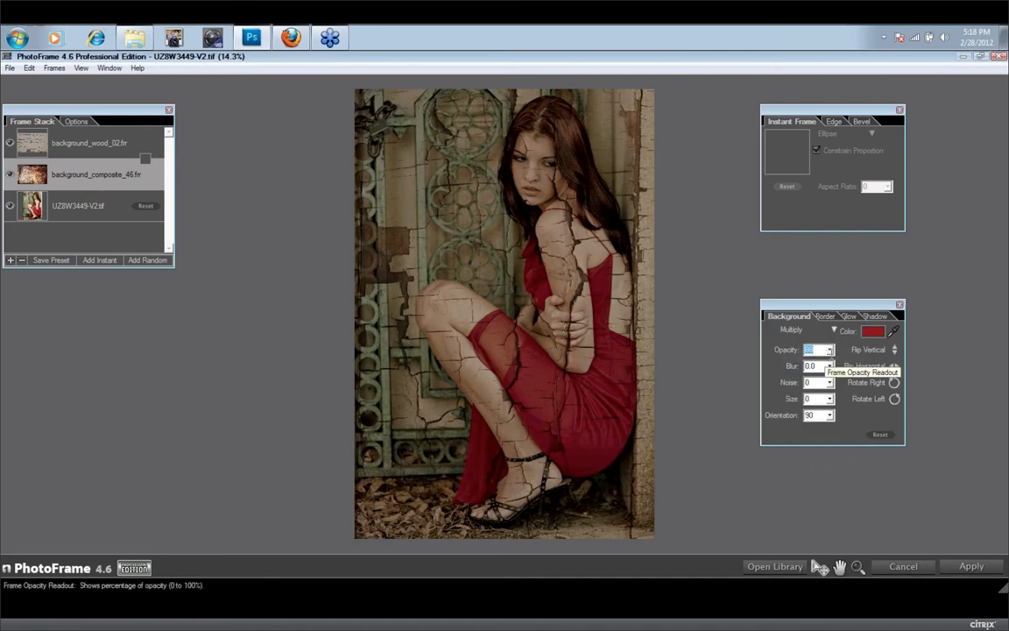
click(830, 350)
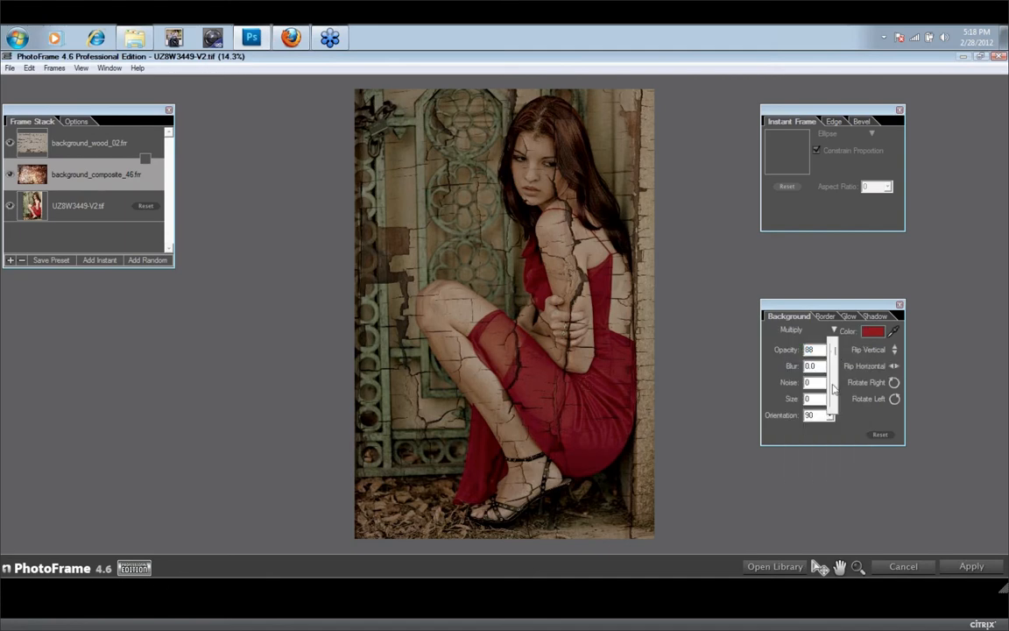
drag(832, 388, 833, 341)
Change the background_composite_46 texture's frame color to white
click(879, 333)
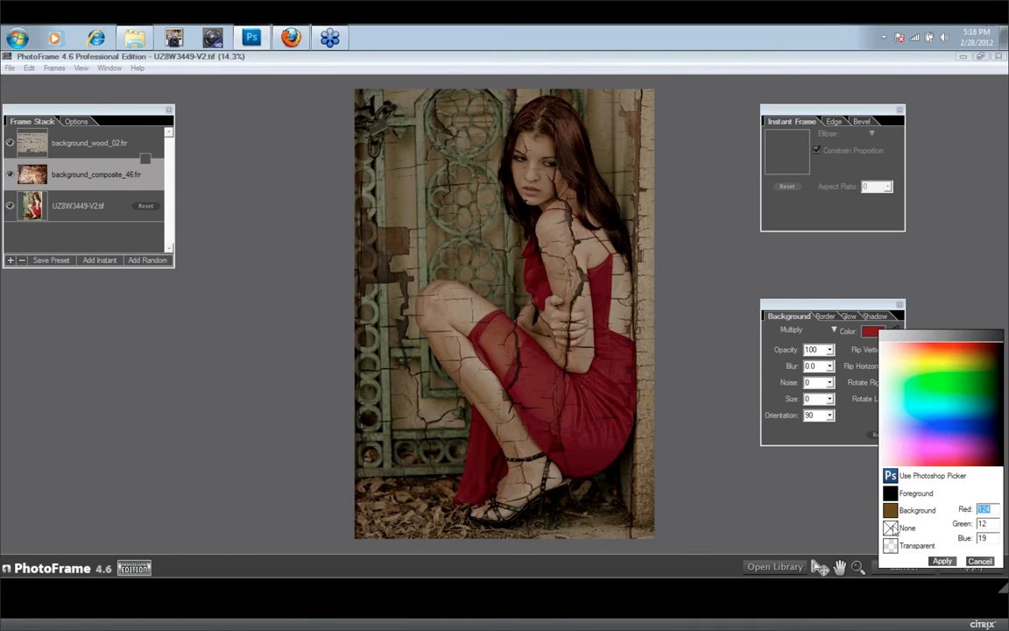
click(882, 465)
click(942, 561)
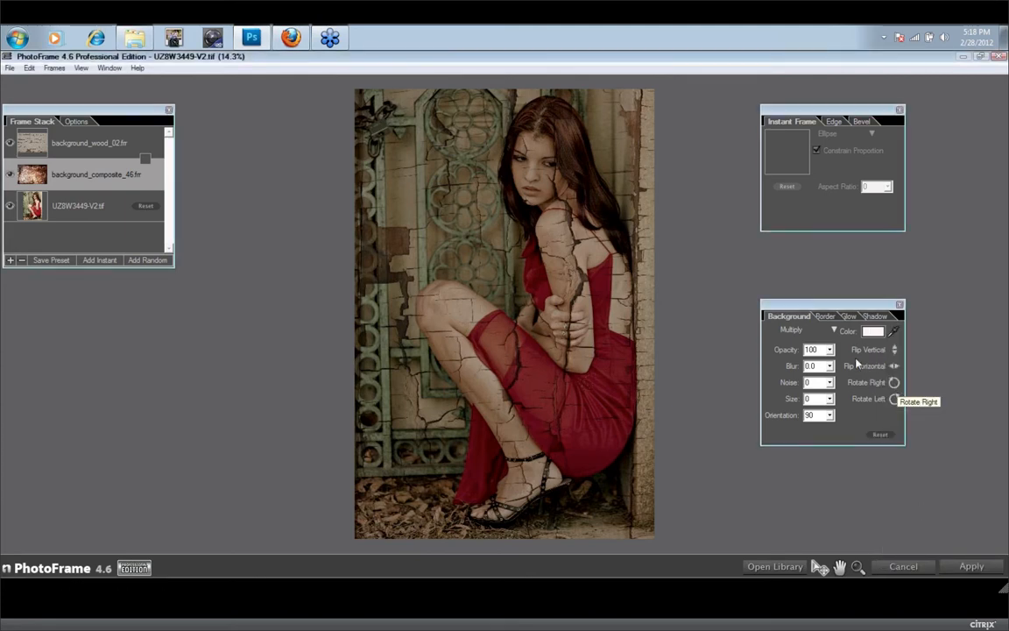
Set the blend mode of the background_composite_46 texture's shadow to Normal
click(882, 317)
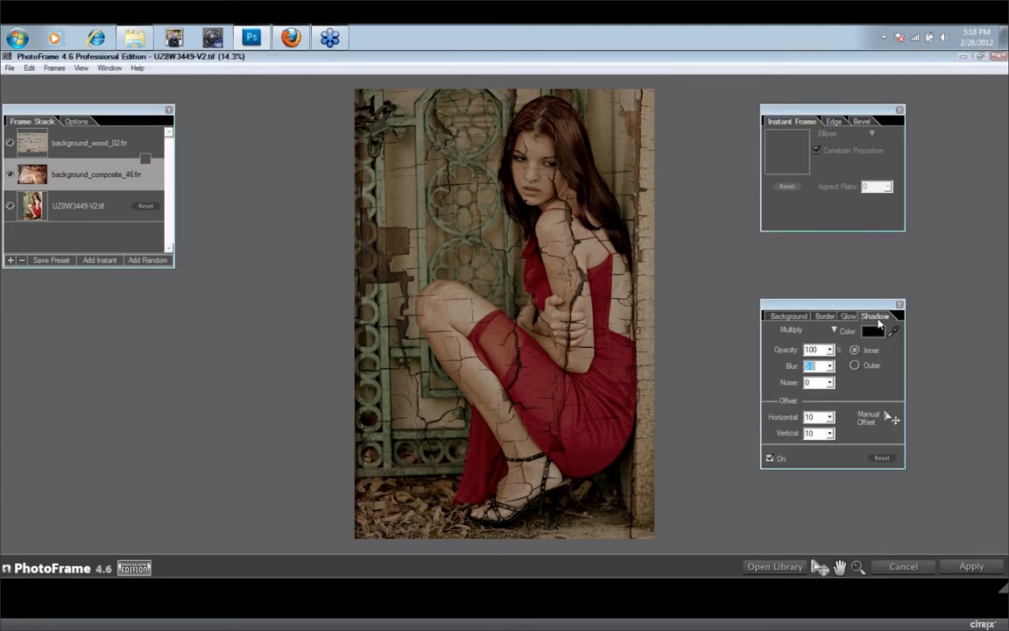
click(832, 330)
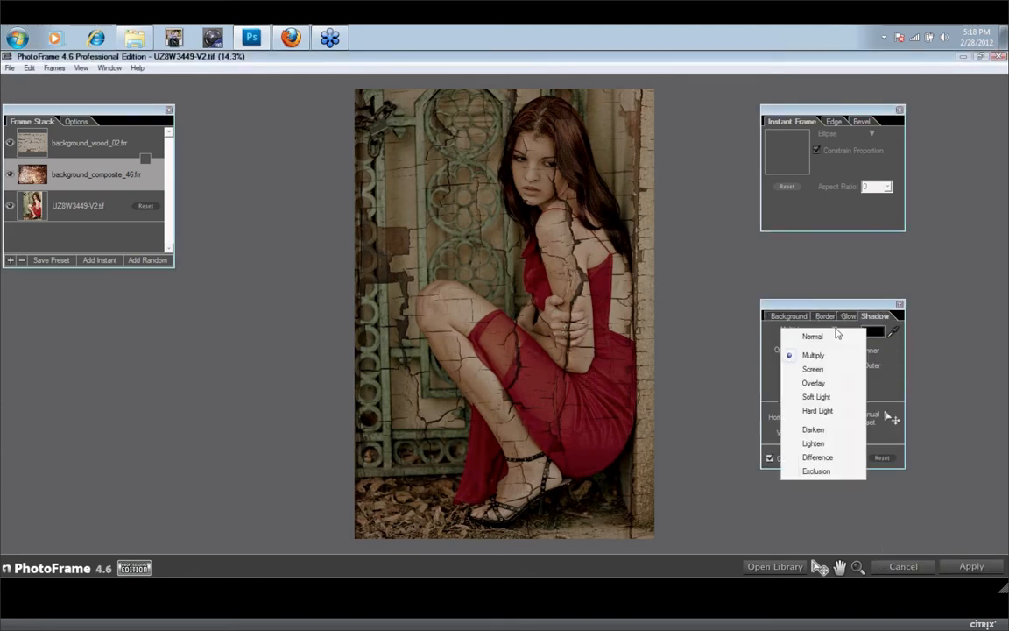
click(827, 337)
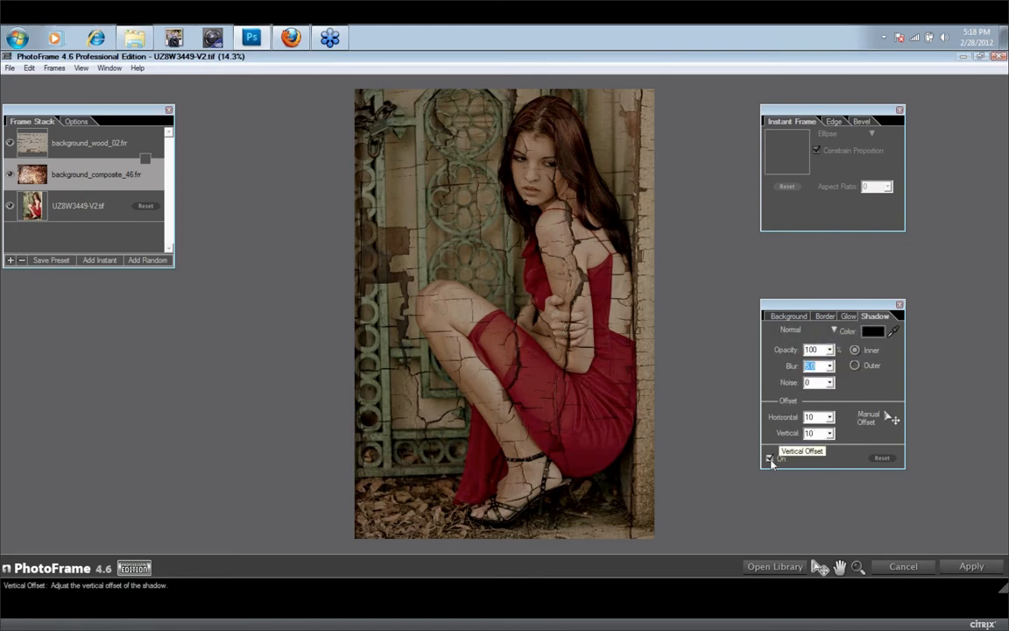
Lower the background_composite_46 texture's frame opacity
click(792, 317)
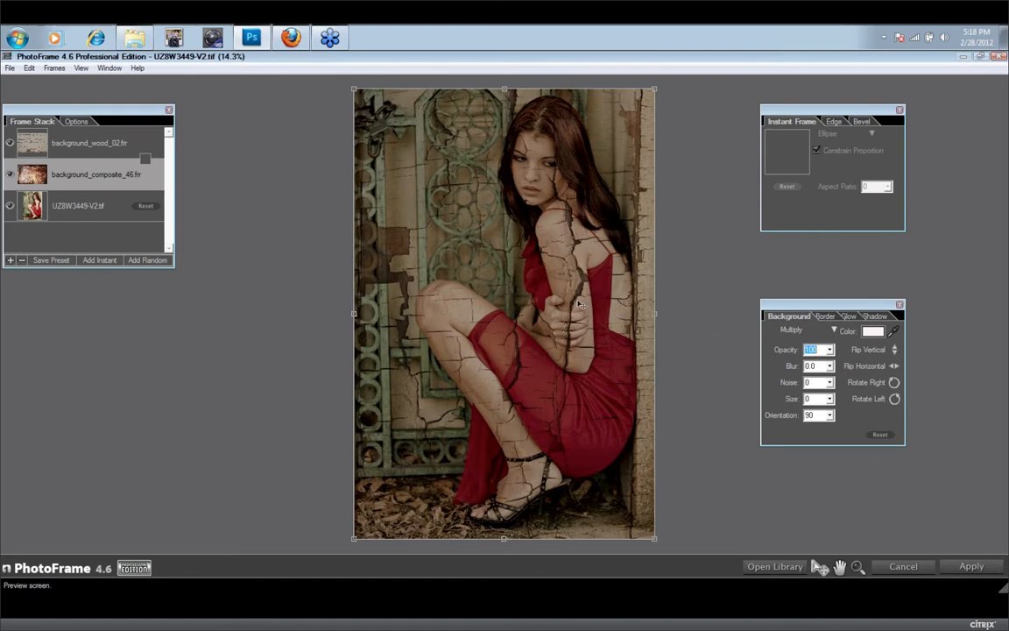
click(830, 350)
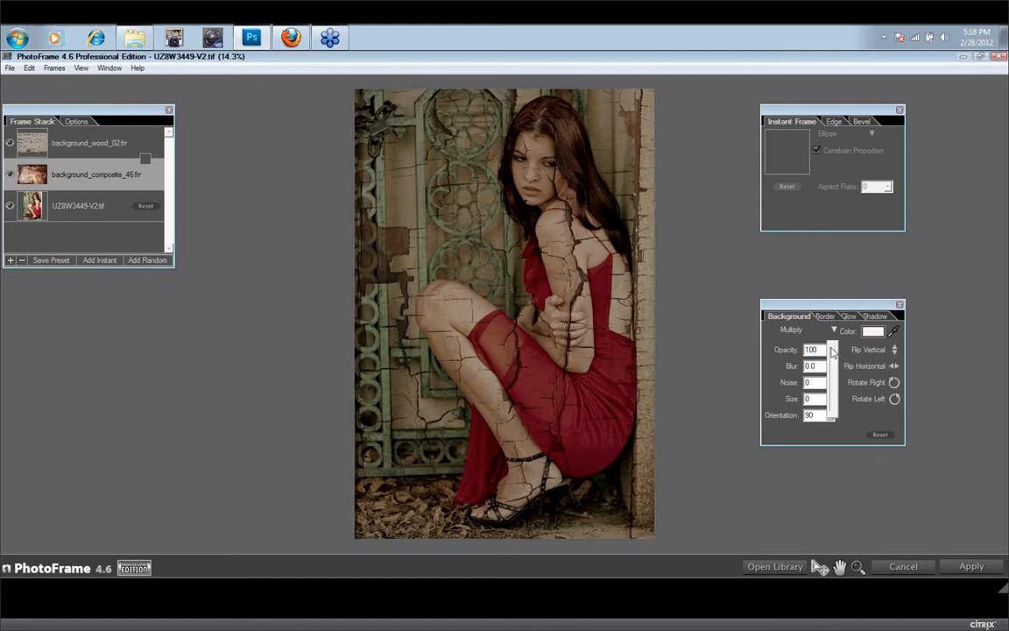
drag(830, 349, 834, 370)
Set the background_wood_02 texture's blend mode to Overlay
click(106, 146)
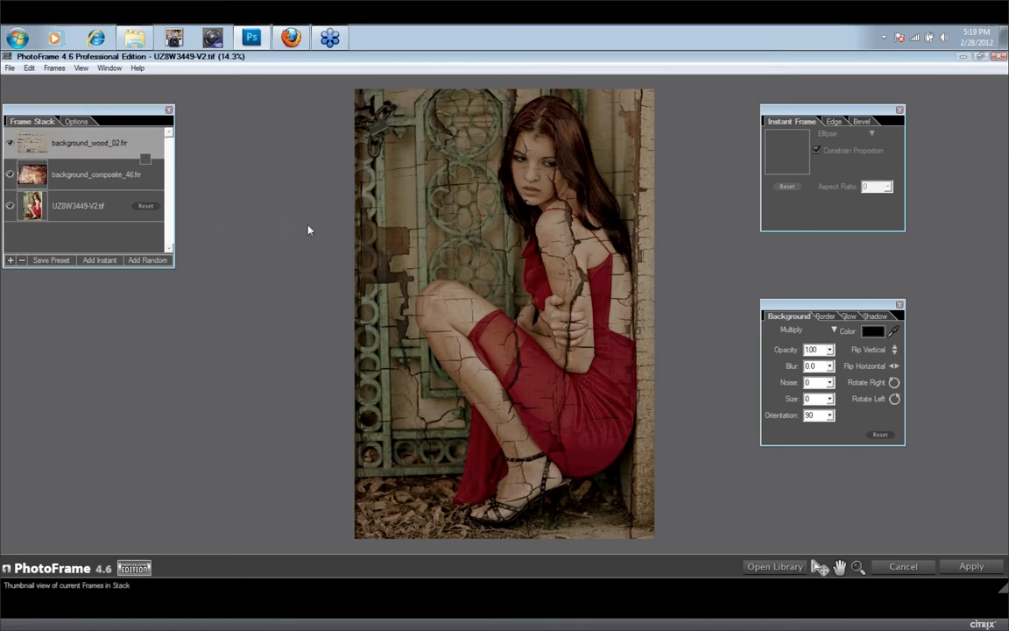
click(834, 330)
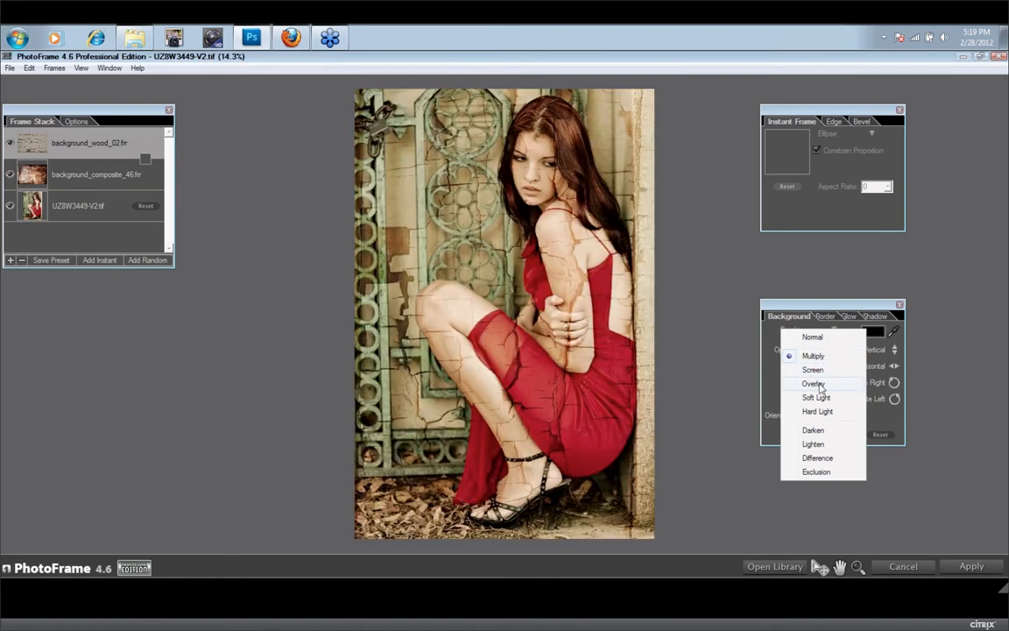
click(819, 384)
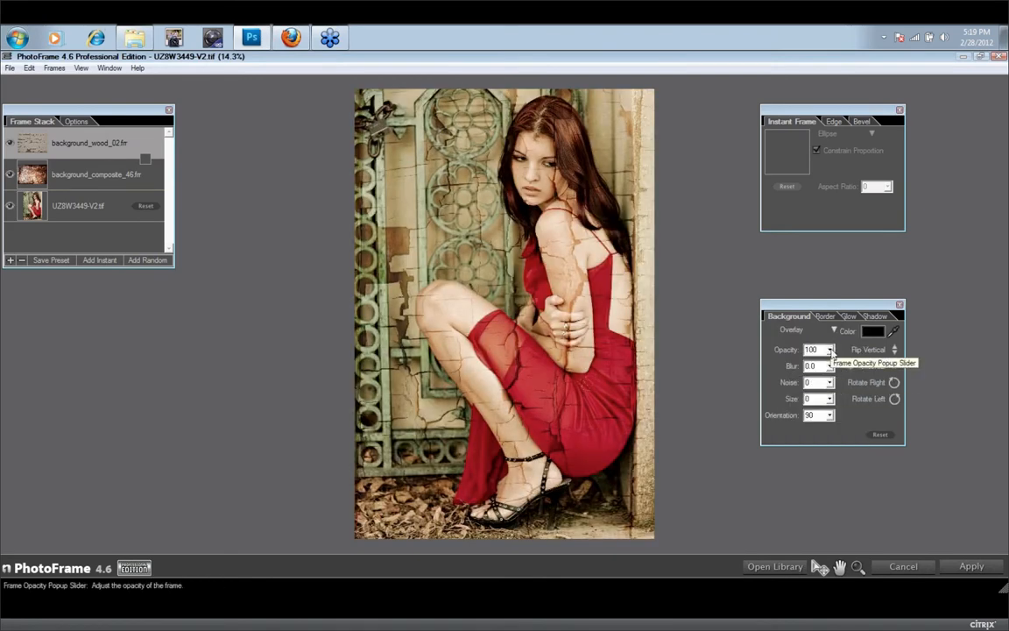
Lower the background_wood_02 texture's opacity to 66 and apply the frame stack to the photo
drag(832, 353, 834, 377)
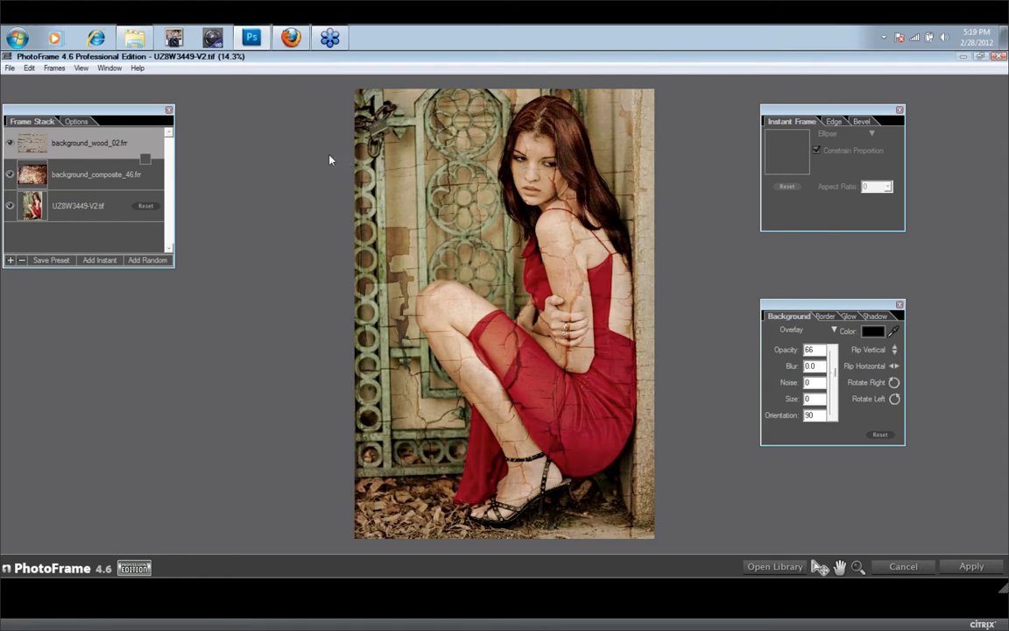
click(109, 179)
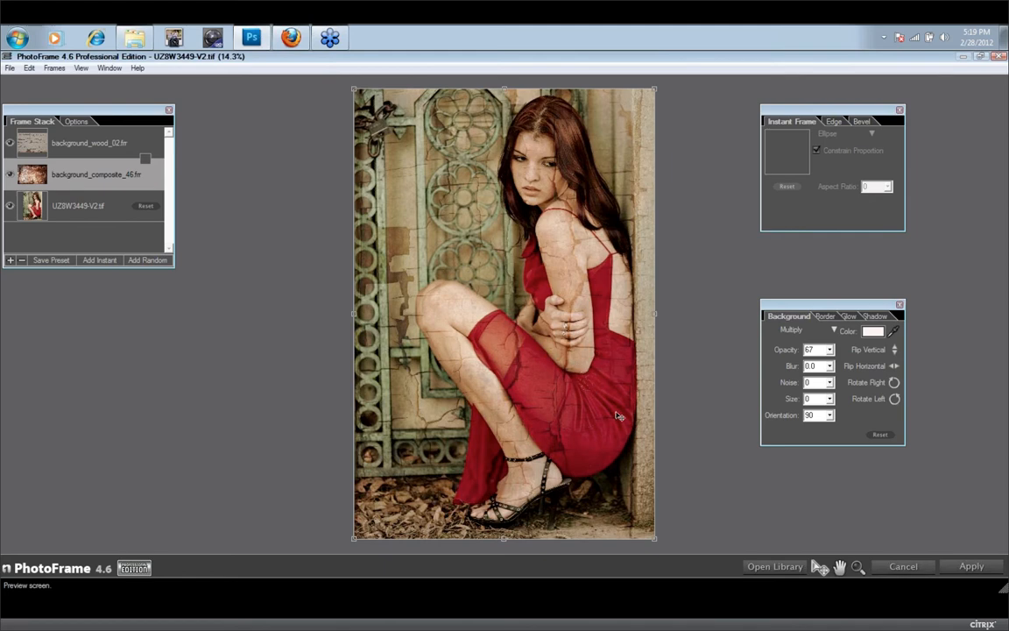
click(972, 567)
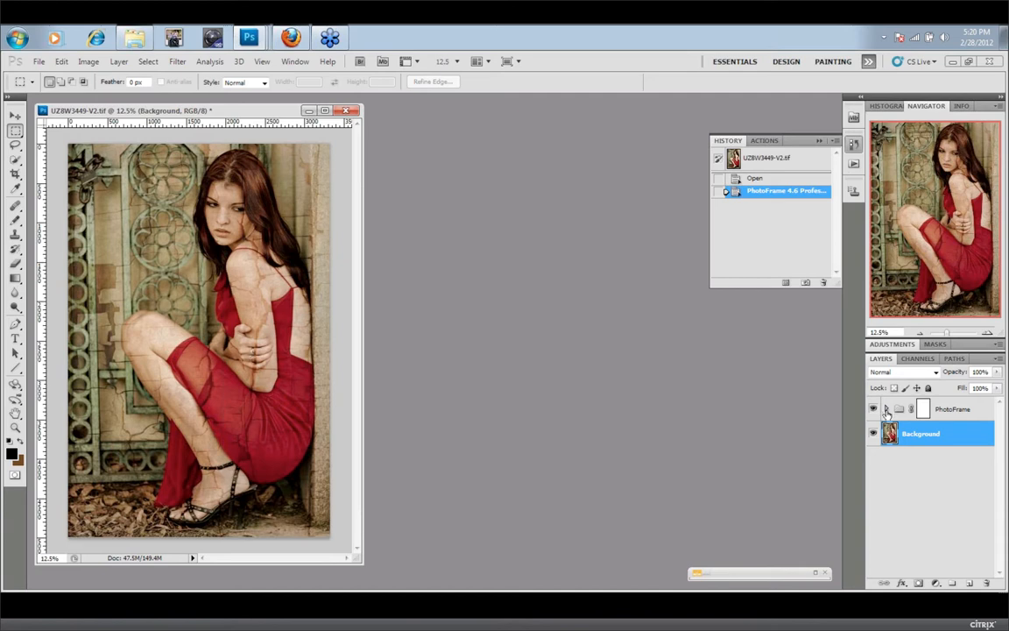
Expand the PhotoFrame layer group, try Multiply as the group's blend mode, and set it to Overlay
click(887, 409)
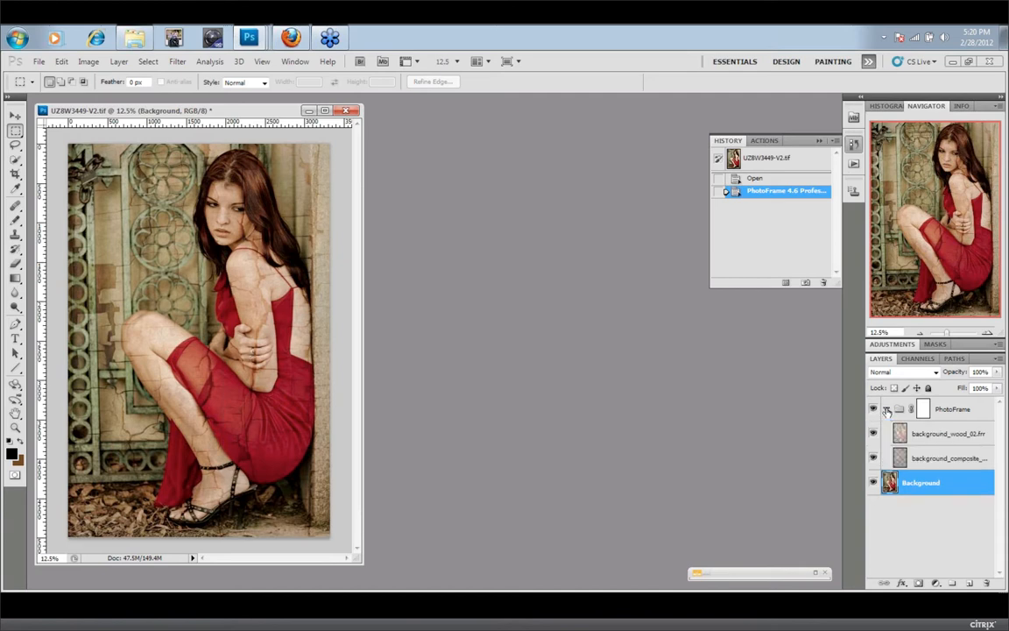
click(970, 412)
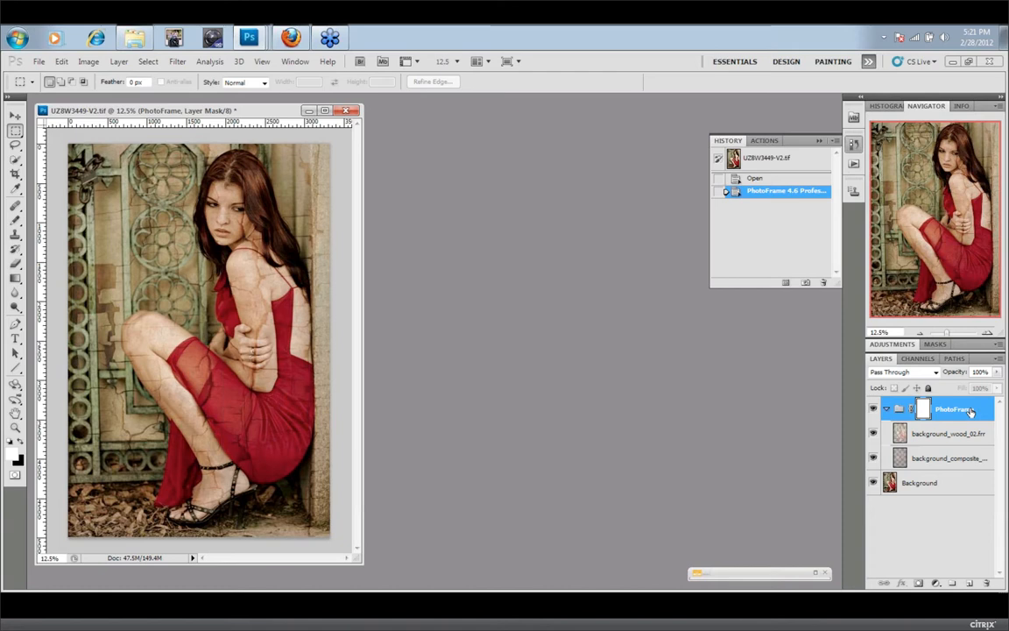
click(947, 434)
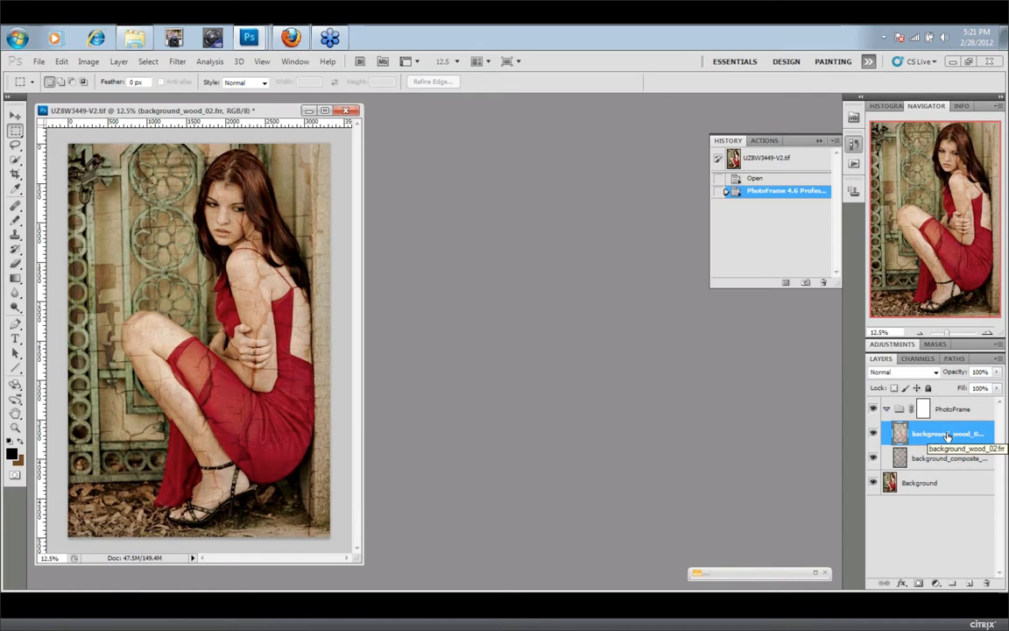
click(964, 411)
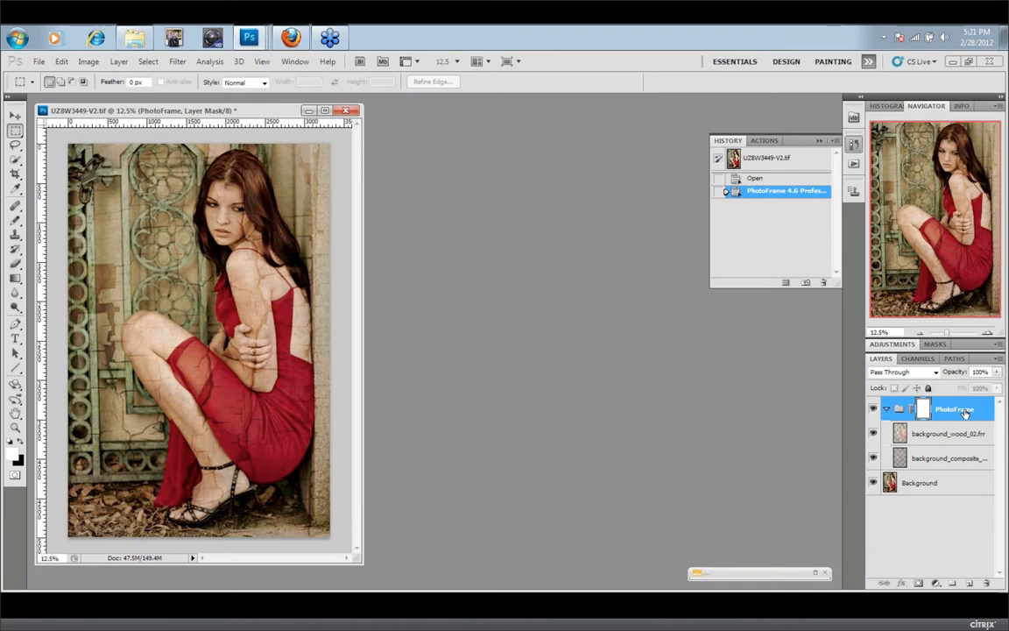
click(935, 372)
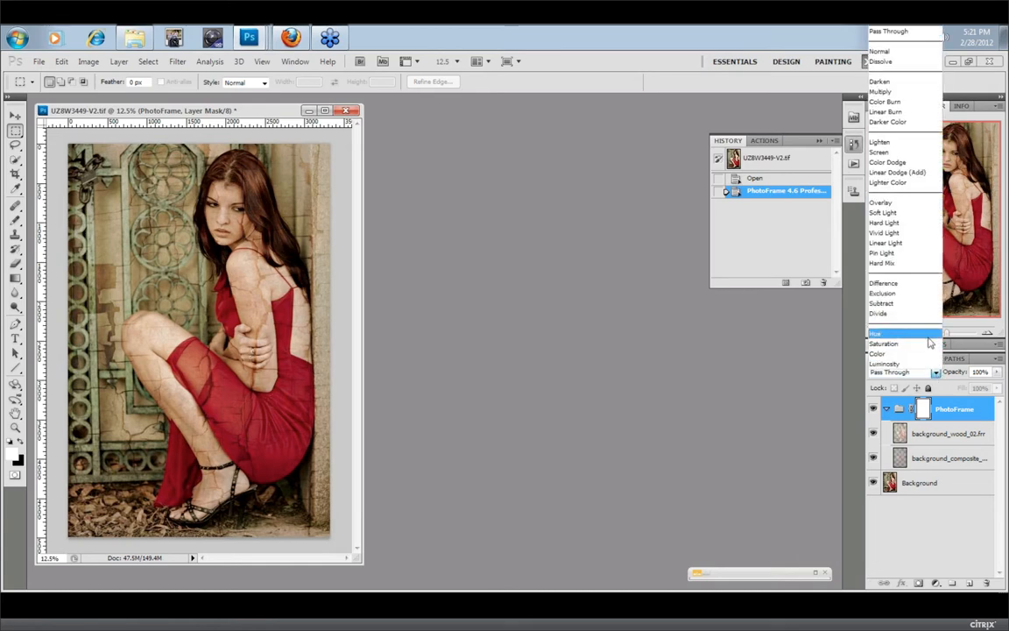
click(890, 92)
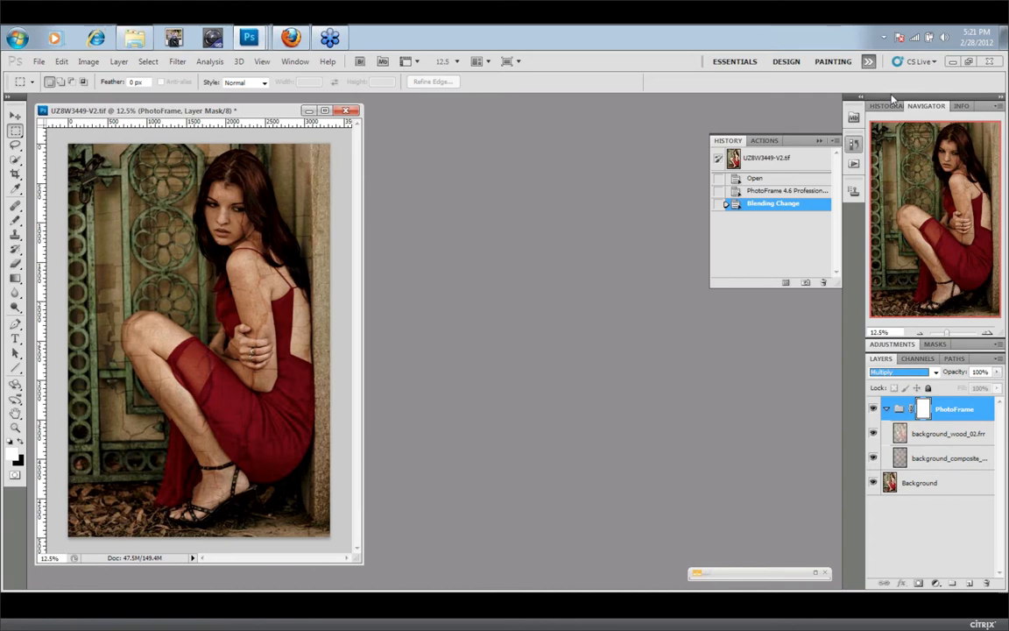
click(935, 373)
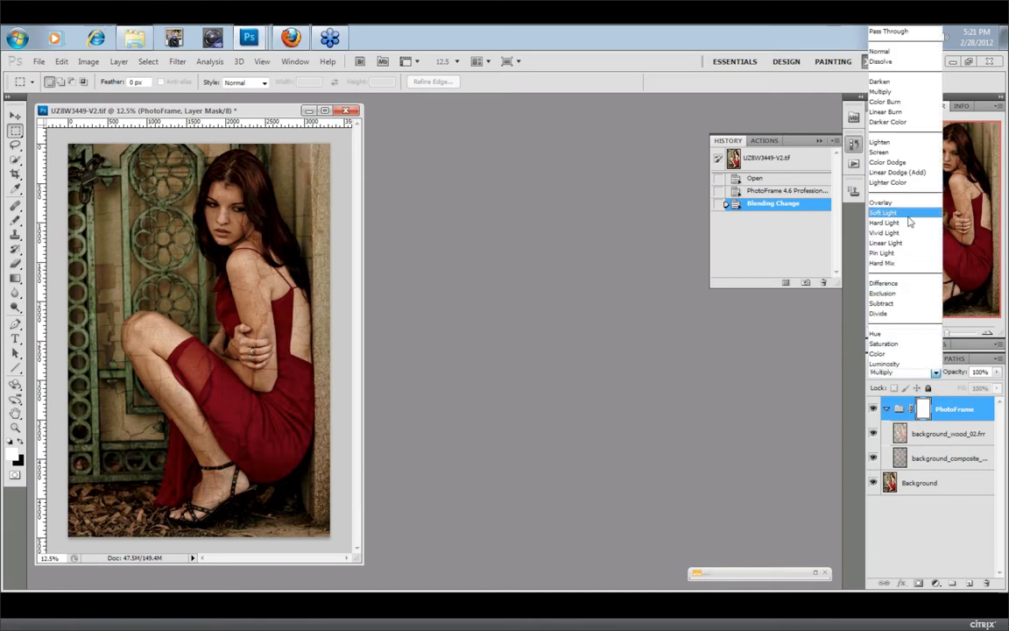
click(905, 205)
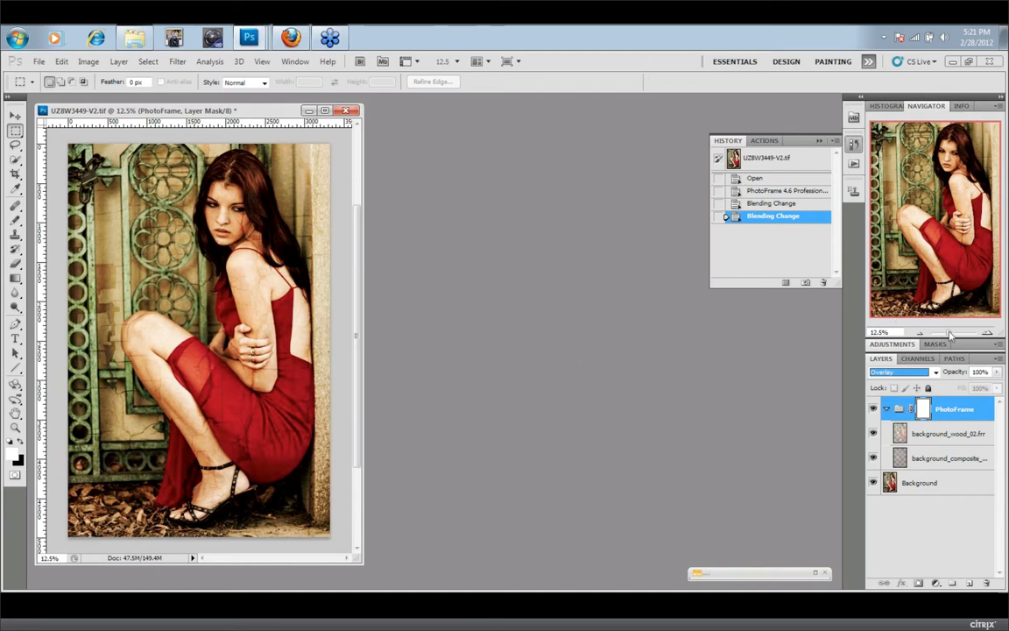
Examine the cracked texture up close on the dress, gate, wall and knee of the portrait
click(951, 335)
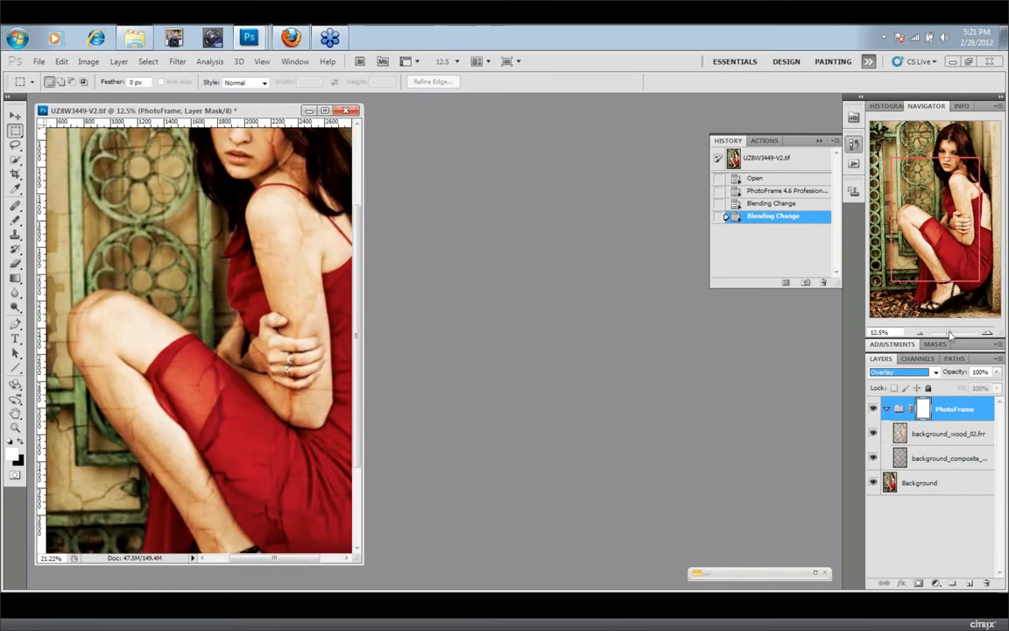
drag(951, 335, 953, 333)
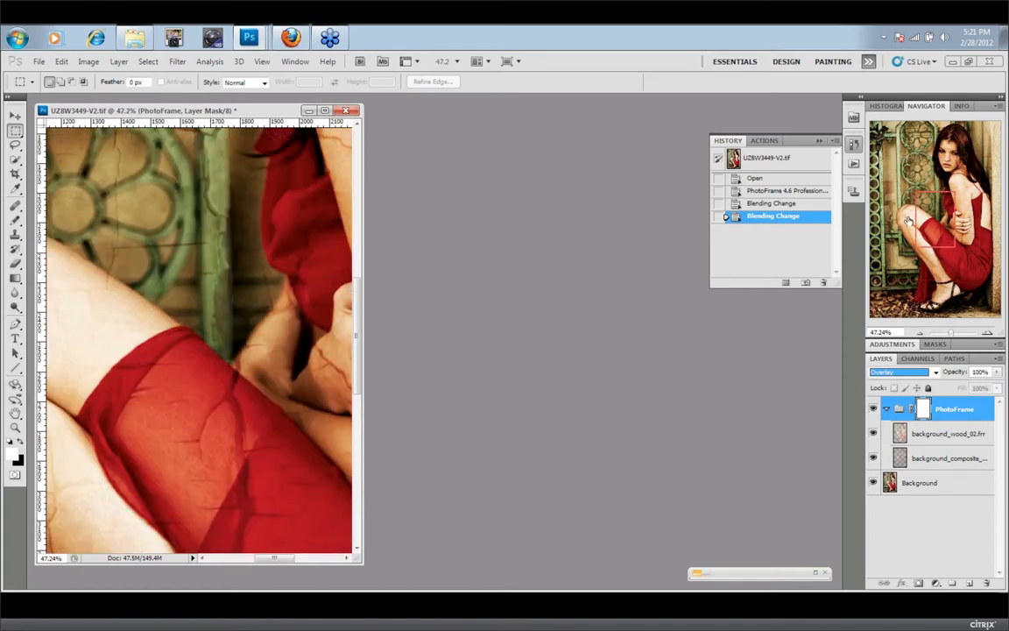
drag(909, 221, 873, 202)
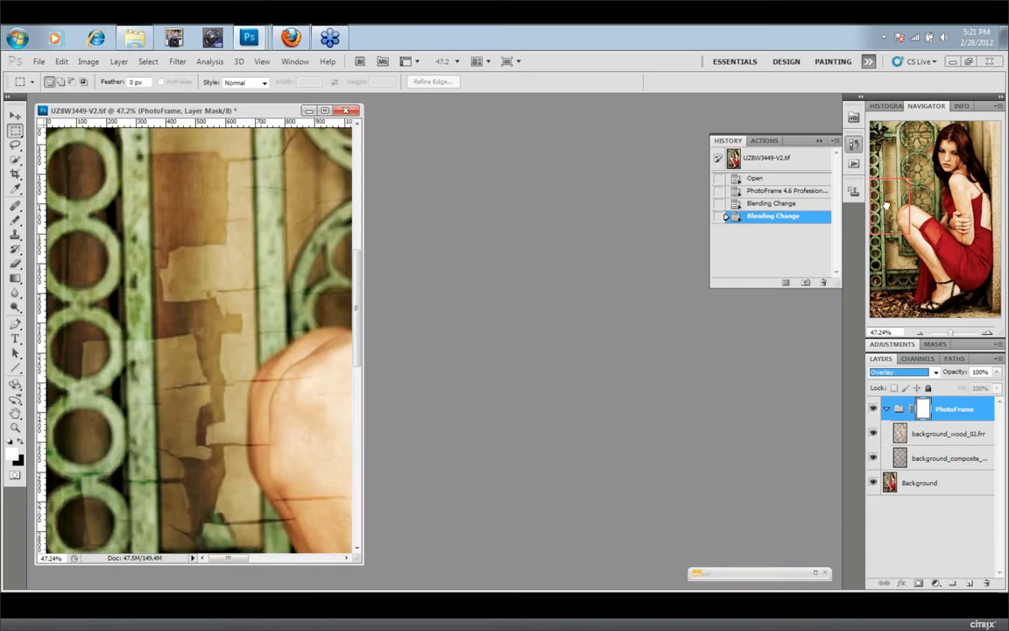
drag(887, 205, 903, 204)
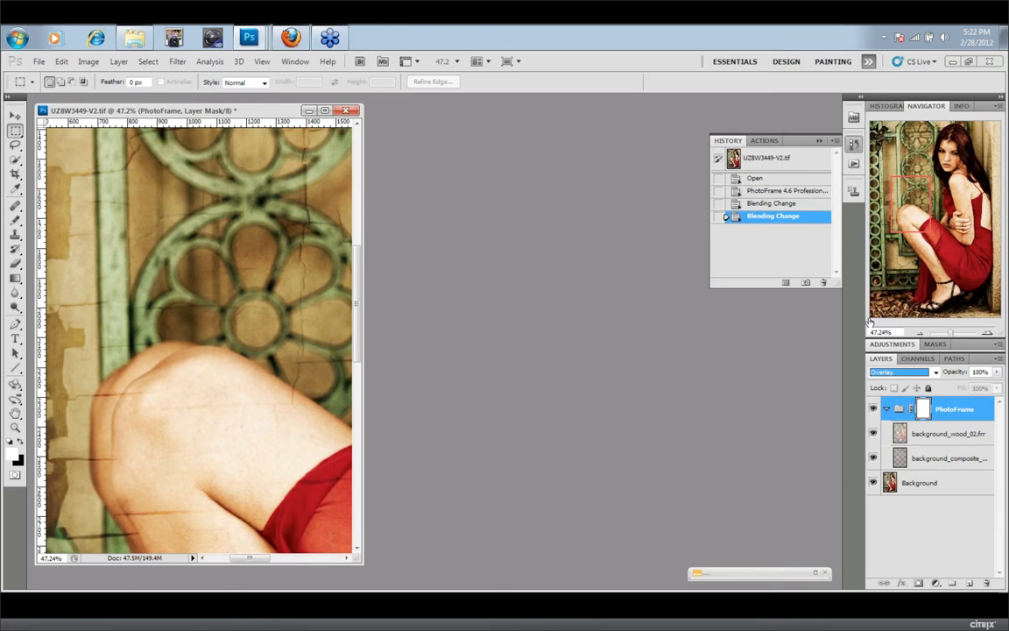
click(953, 334)
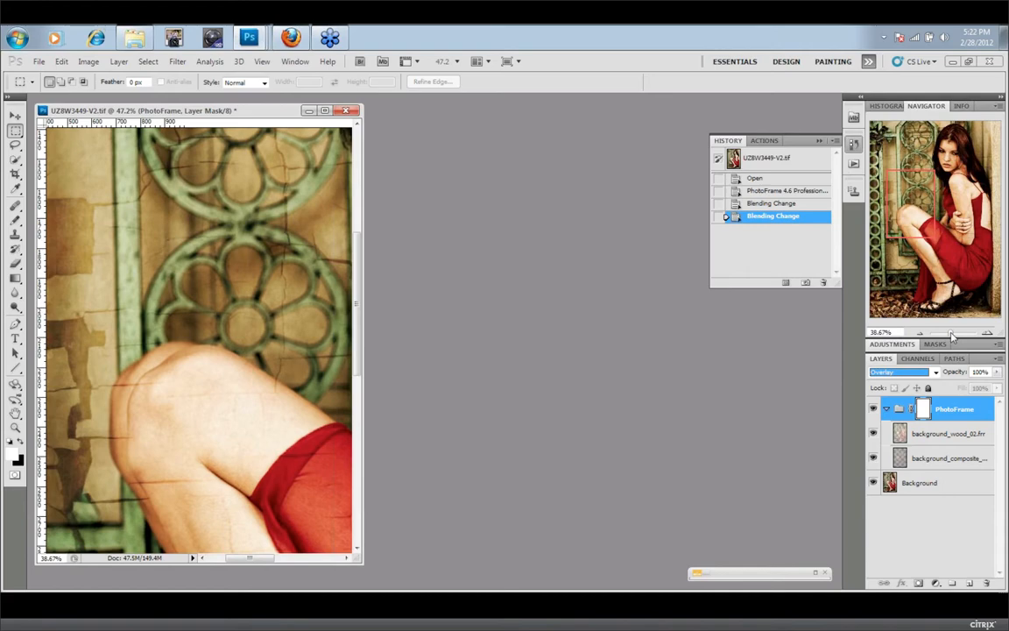
click(953, 334)
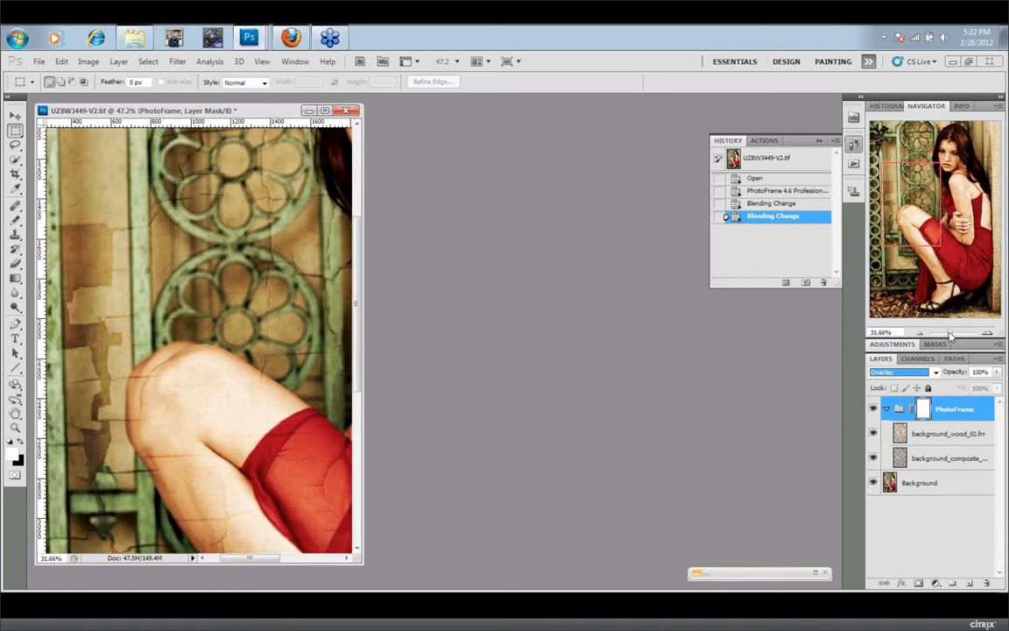
click(952, 334)
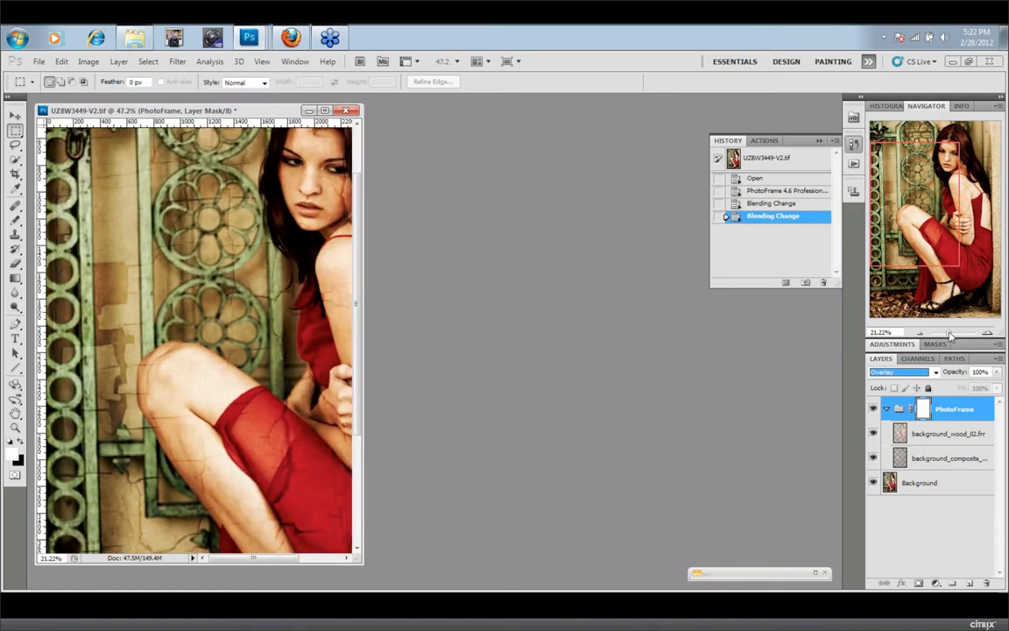
click(952, 334)
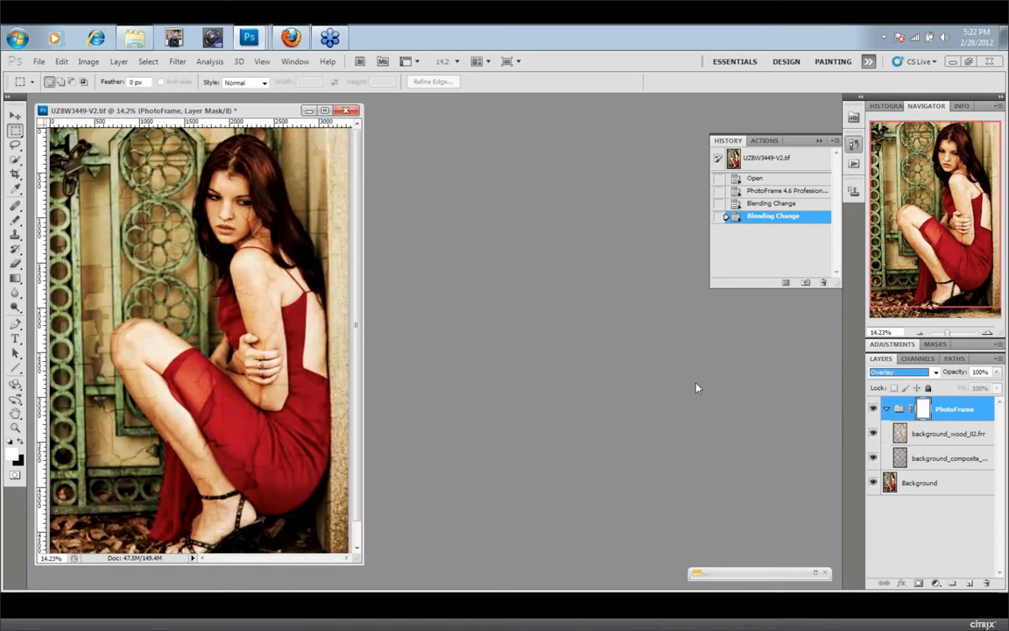
Lower the PhotoFrame group's opacity to 74%
click(997, 372)
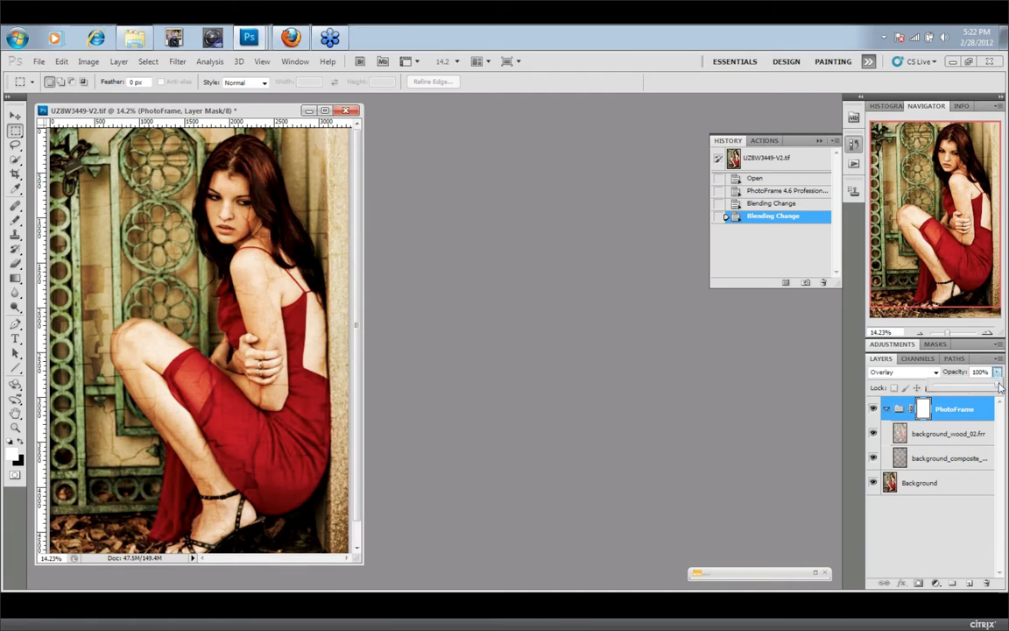
drag(999, 389, 982, 388)
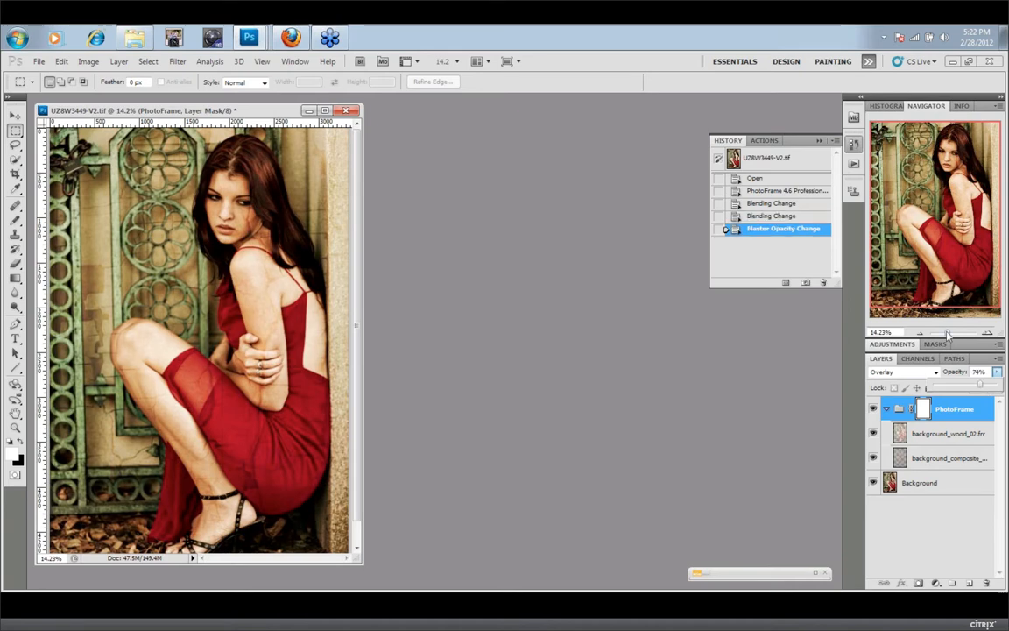
drag(948, 336, 945, 334)
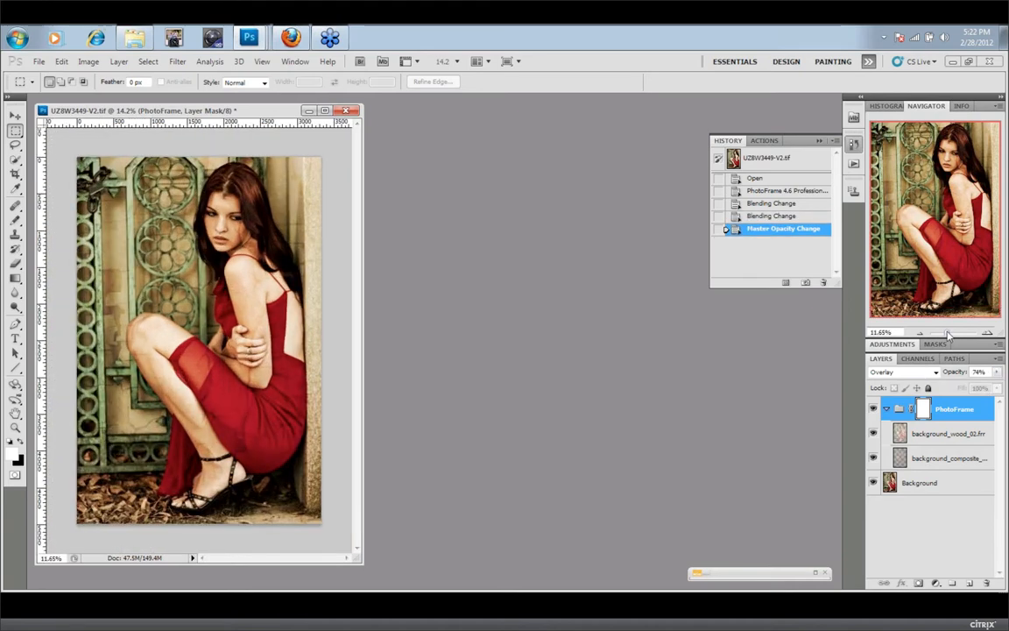
Select the woman on the Background layer with a freehand Lasso outline feathered by 150 px
click(903, 485)
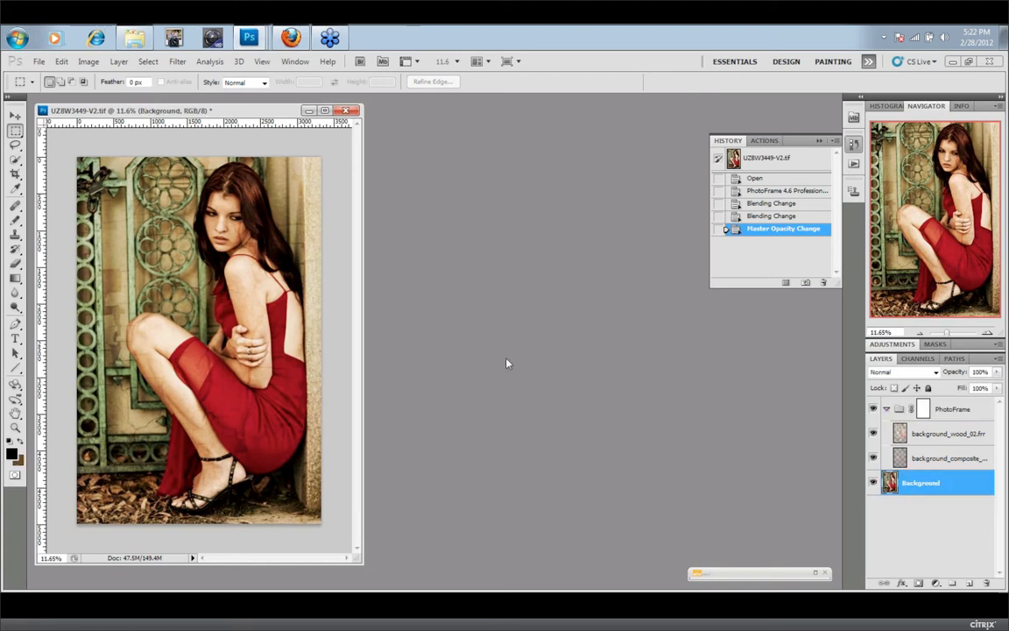
click(16, 147)
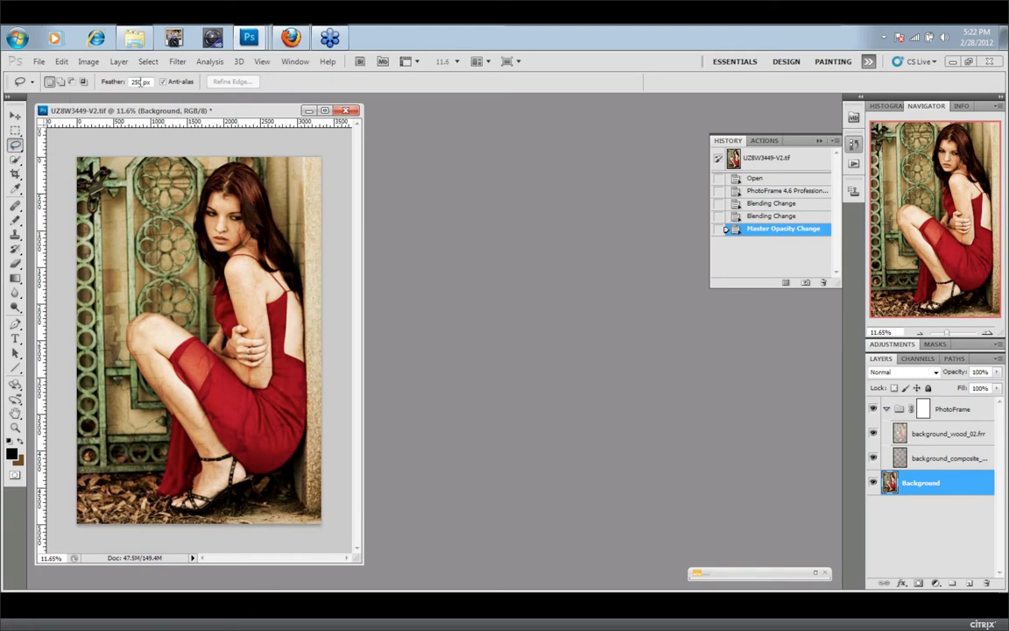
drag(140, 82, 112, 83)
text(10)
text(5)
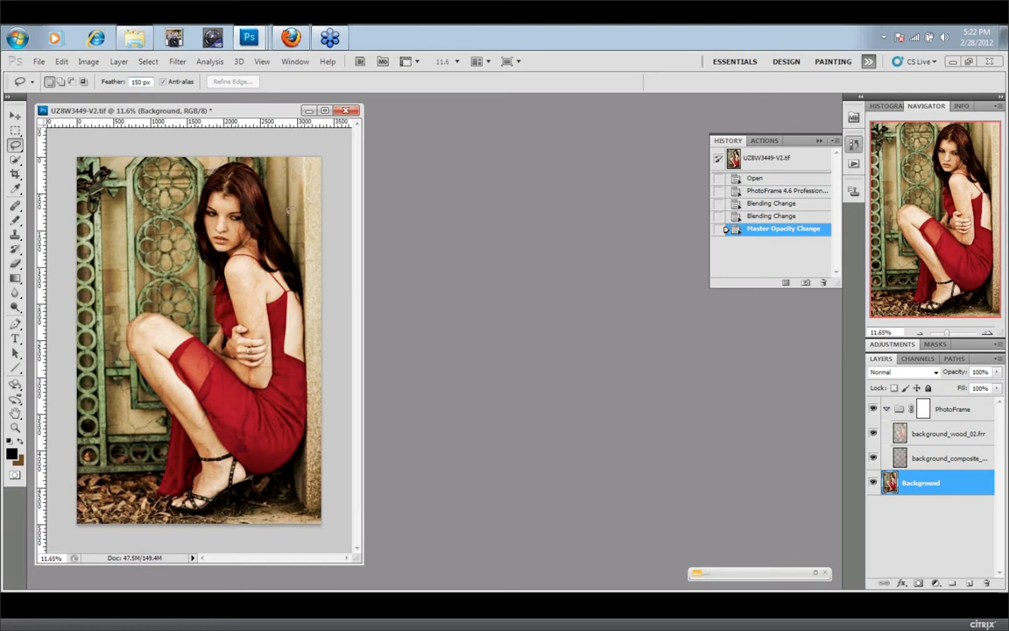
mouse_move(330, 313)
mouse_down()
mouse_move(300, 461)
mouse_move(290, 475)
mouse_move(248, 477)
mouse_move(228, 501)
mouse_up()
mouse_move(192, 465)
mouse_down()
mouse_move(138, 465)
mouse_move(131, 411)
mouse_move(146, 364)
mouse_move(130, 345)
mouse_up()
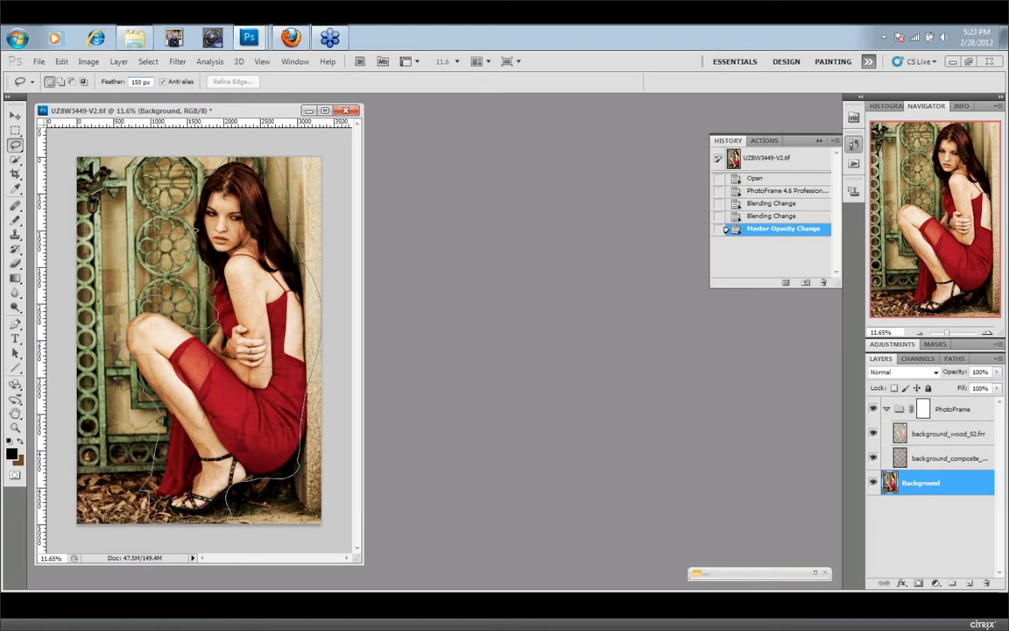
drag(168, 194, 169, 191)
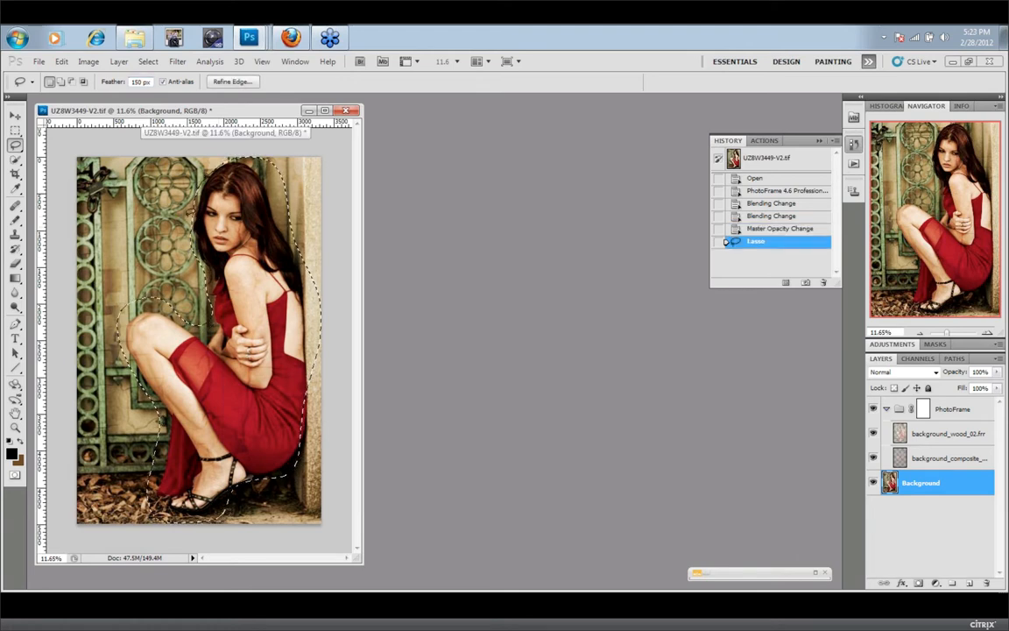
Copy the selected woman to a new layer and move that layer above the PhotoFrame group
right_click(224, 230)
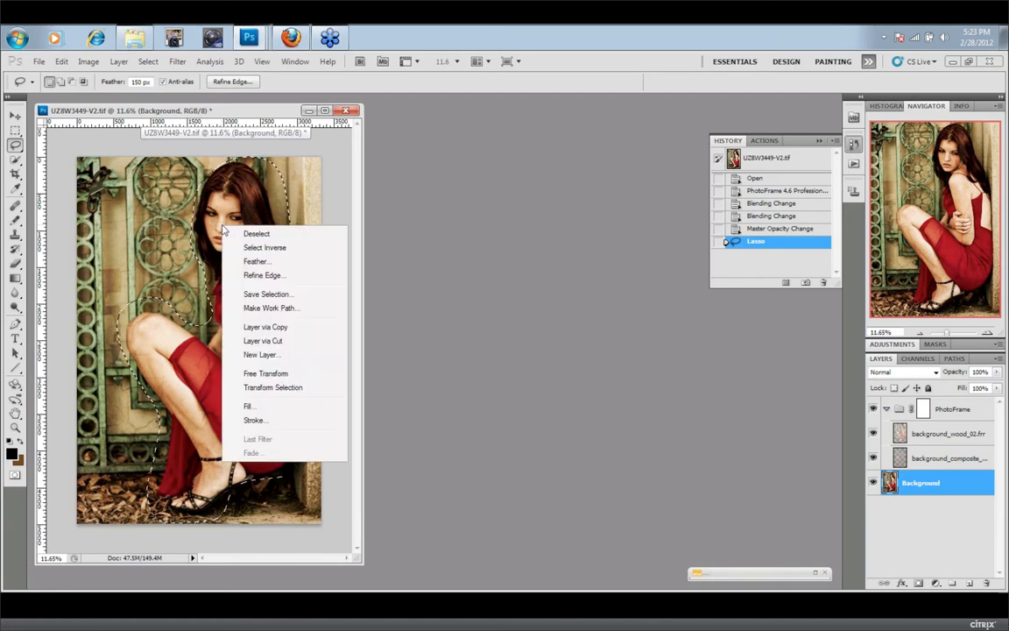
click(305, 325)
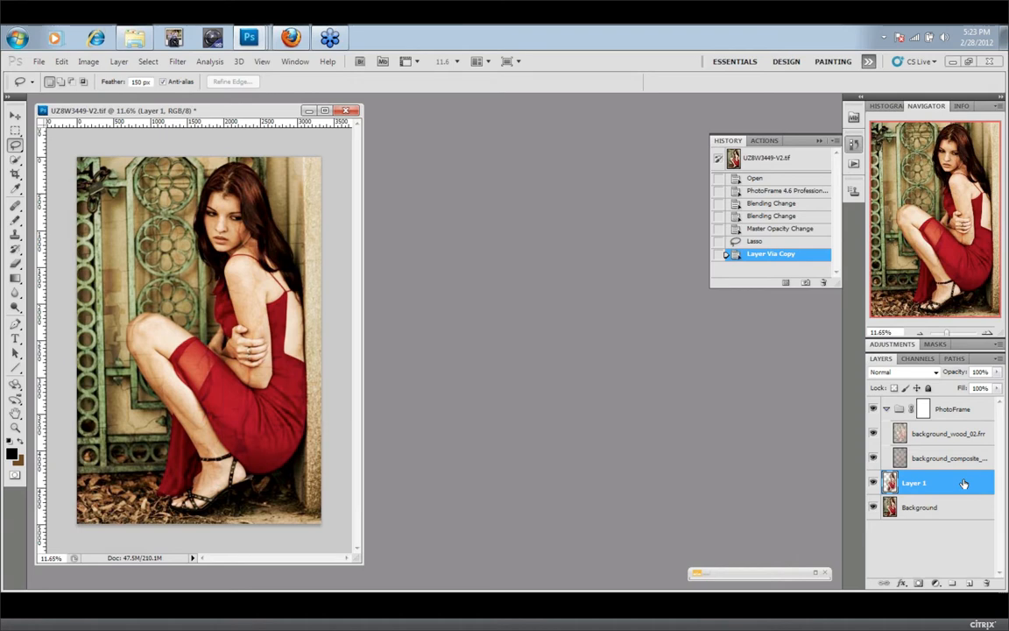
drag(963, 484, 955, 403)
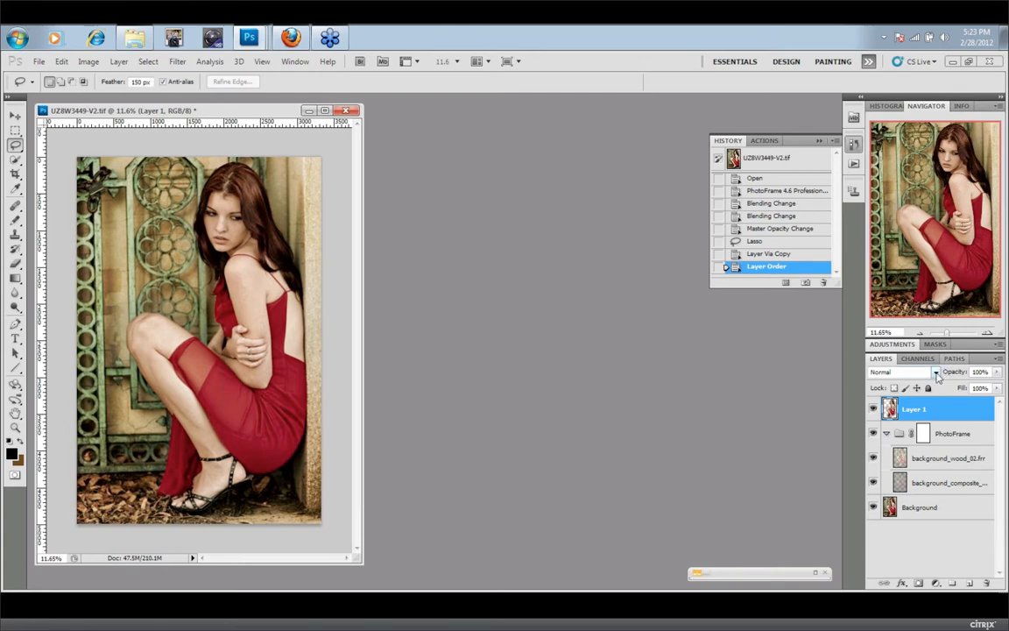
Set the copied woman layer's blend mode to Screen and its opacity to 45%
click(907, 371)
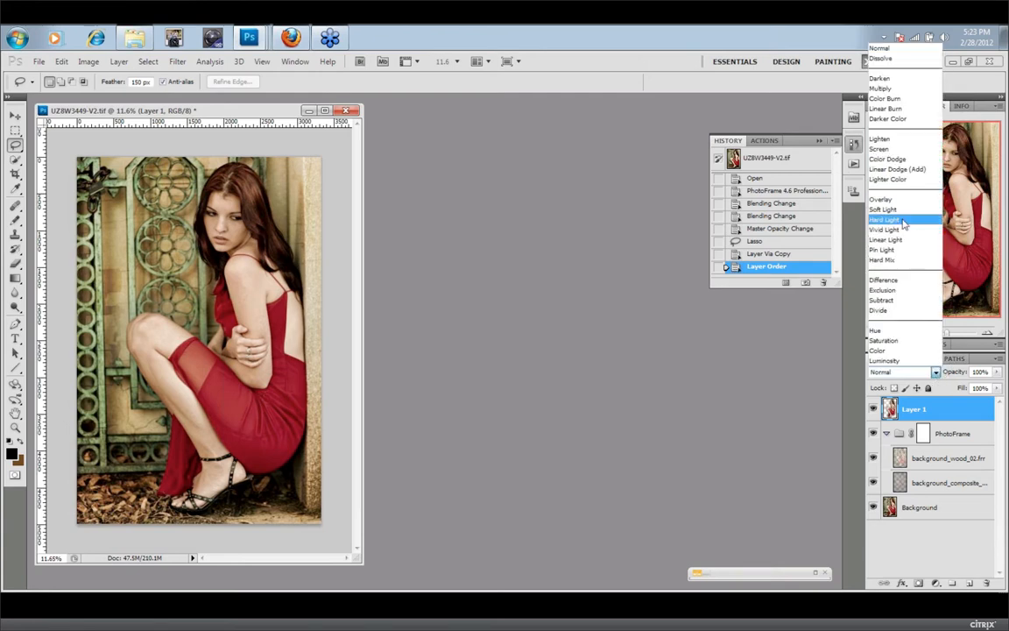
click(888, 151)
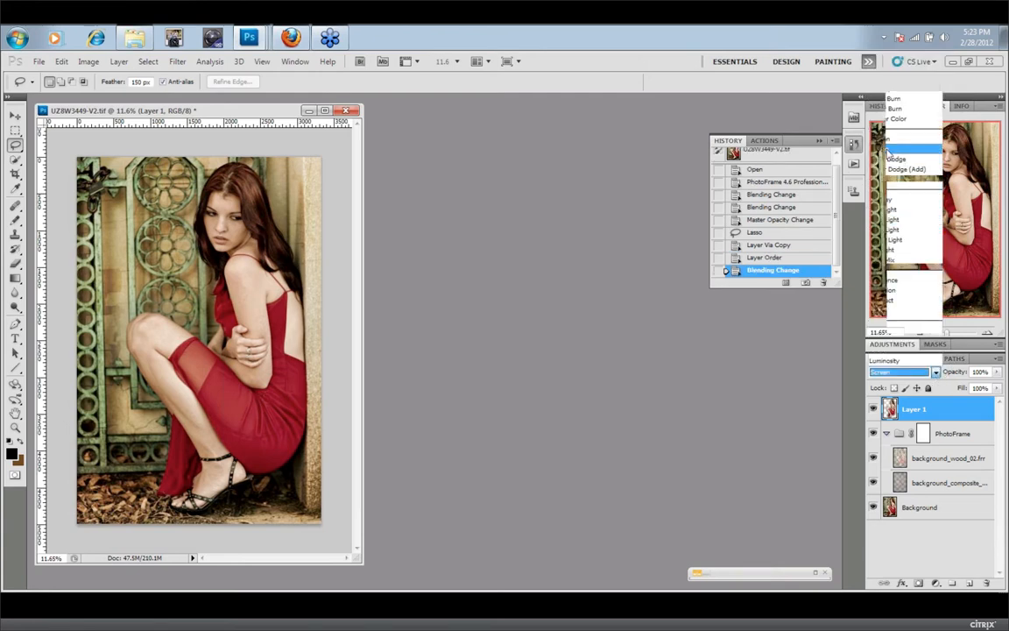
click(997, 371)
drag(997, 387, 964, 388)
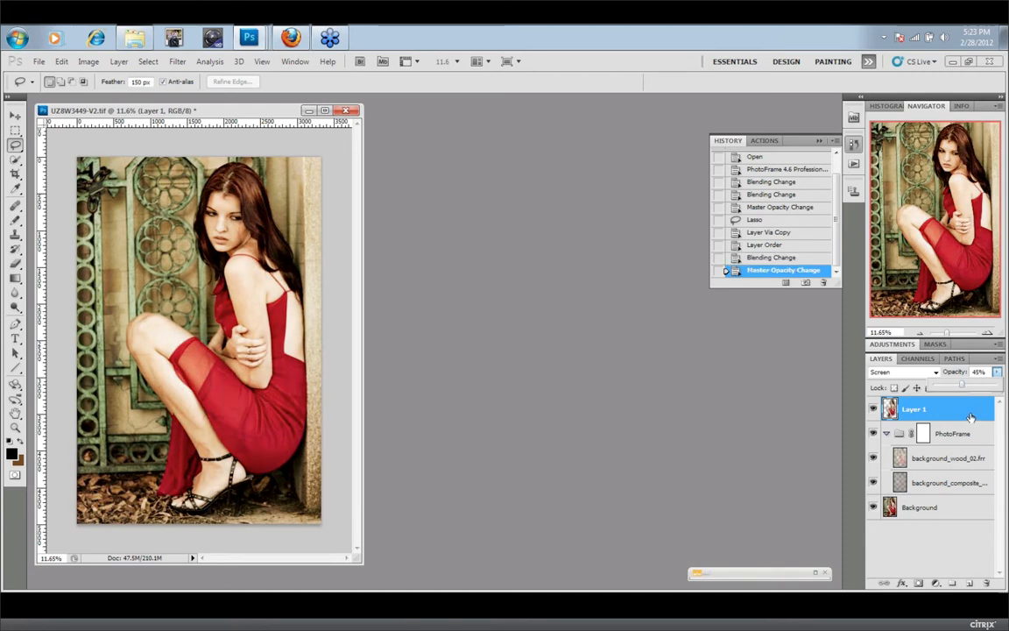
click(969, 413)
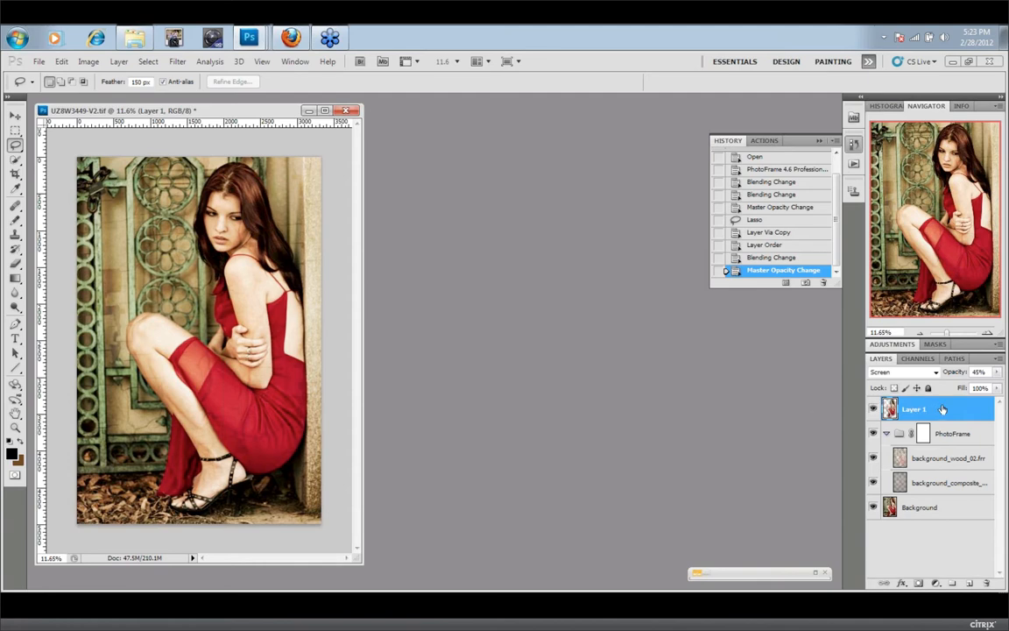
Set Layer 1's blend mode to Luminosity and the background_wood_02.frr layer's blend mode to Overlay
click(937, 374)
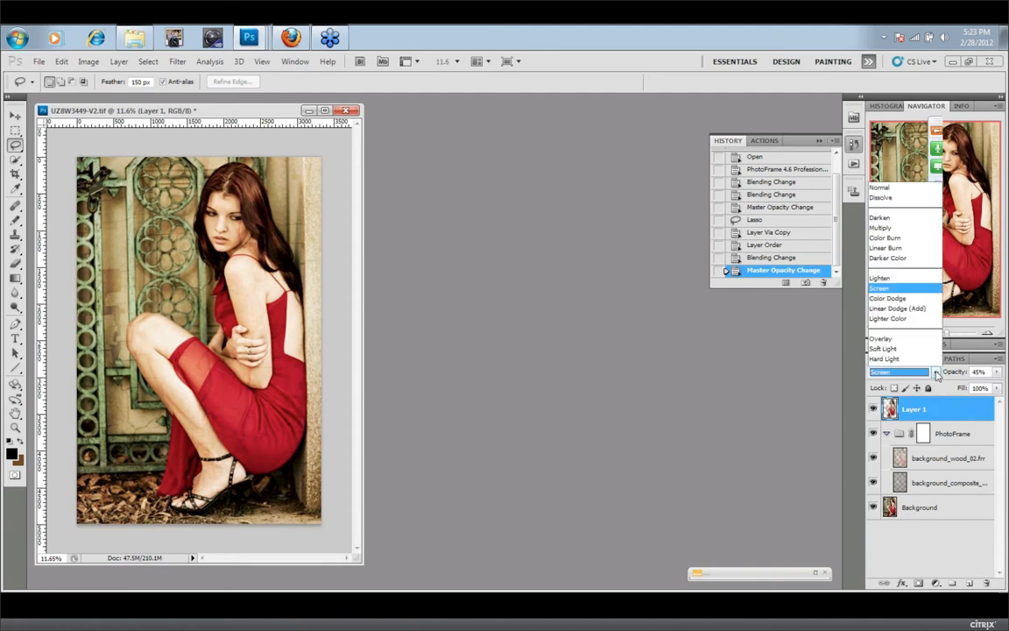
click(913, 362)
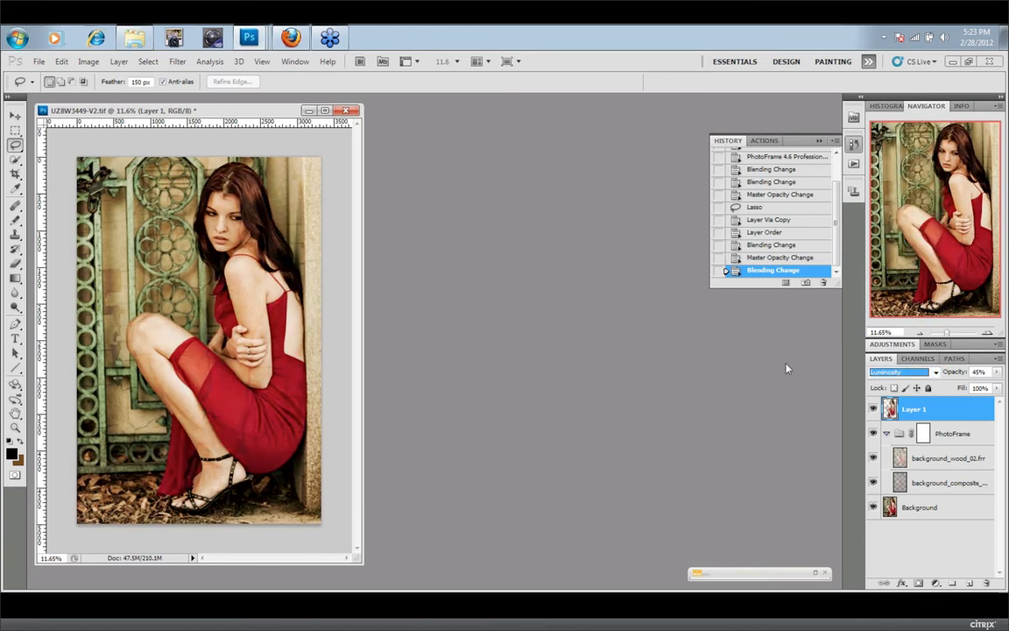
click(941, 457)
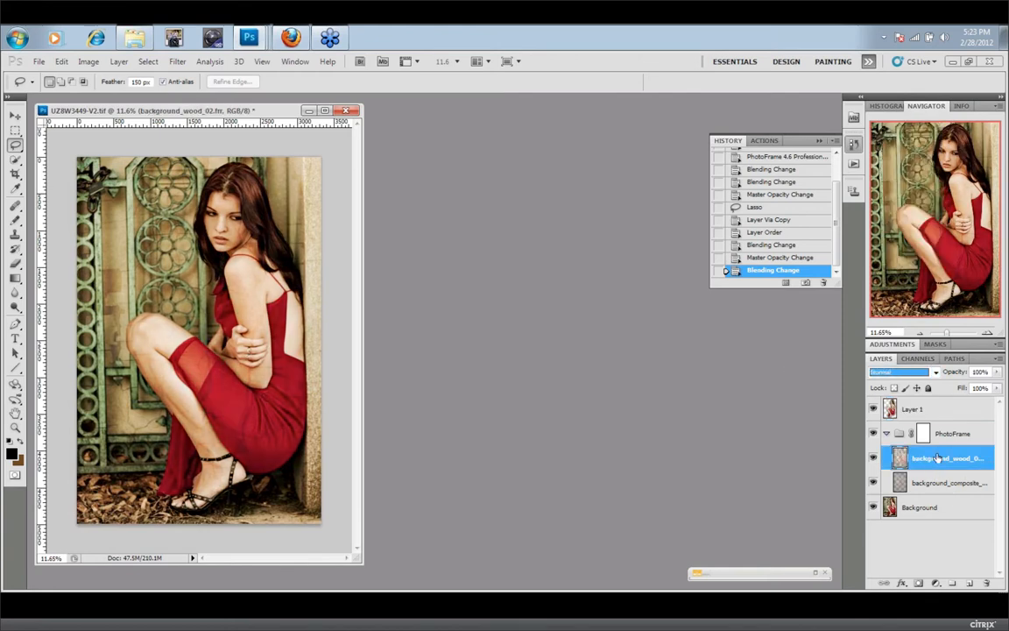
click(934, 373)
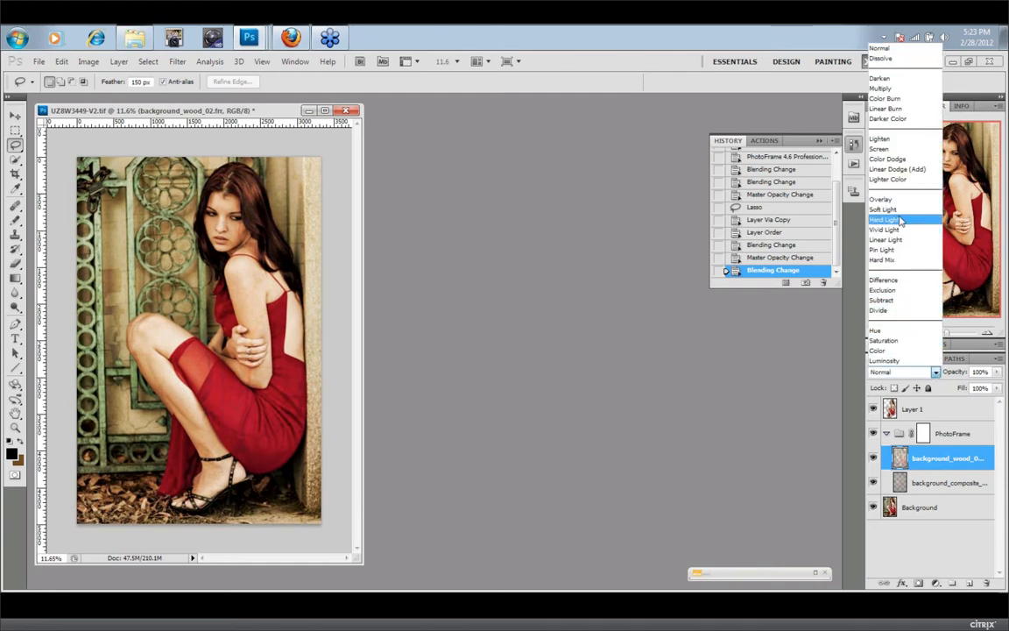
click(883, 199)
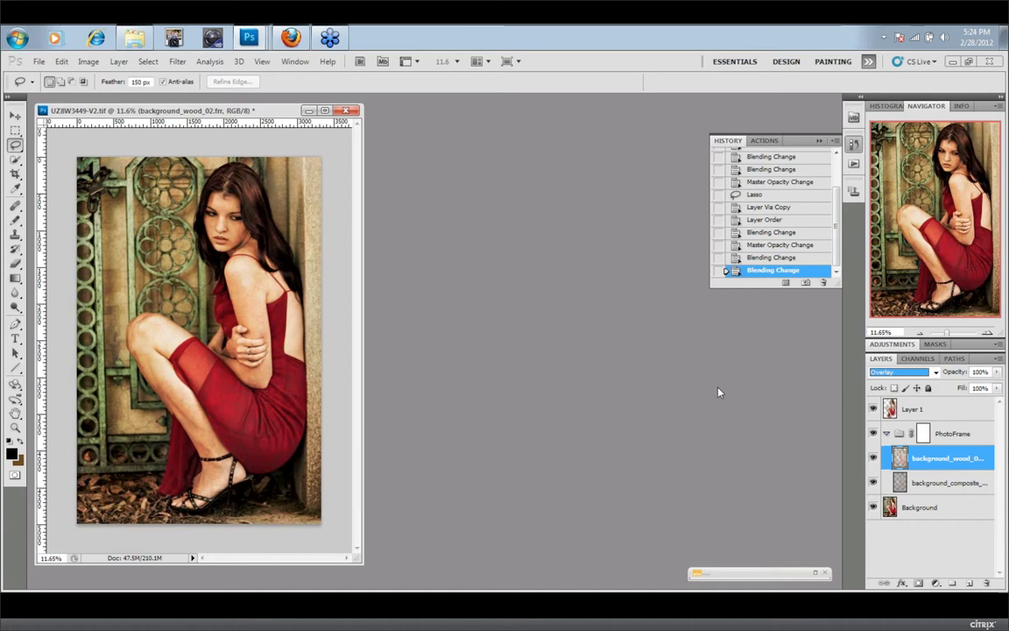
Minimize the current portrait, bring up UZ8W1266-SFx.tif, and enlarge its window so the whole photo has a margin around it
click(308, 113)
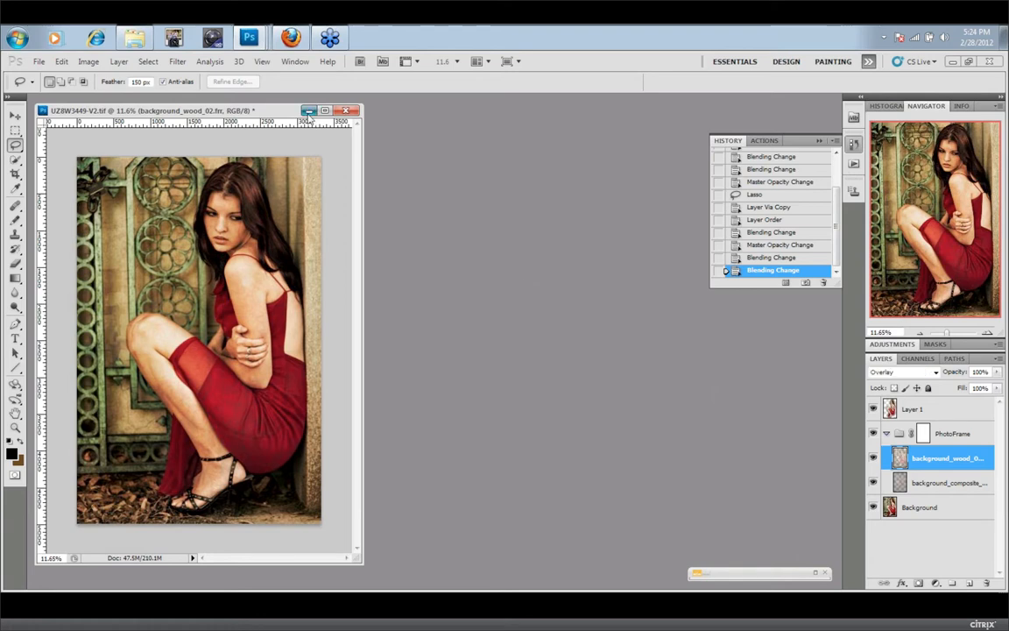
click(295, 61)
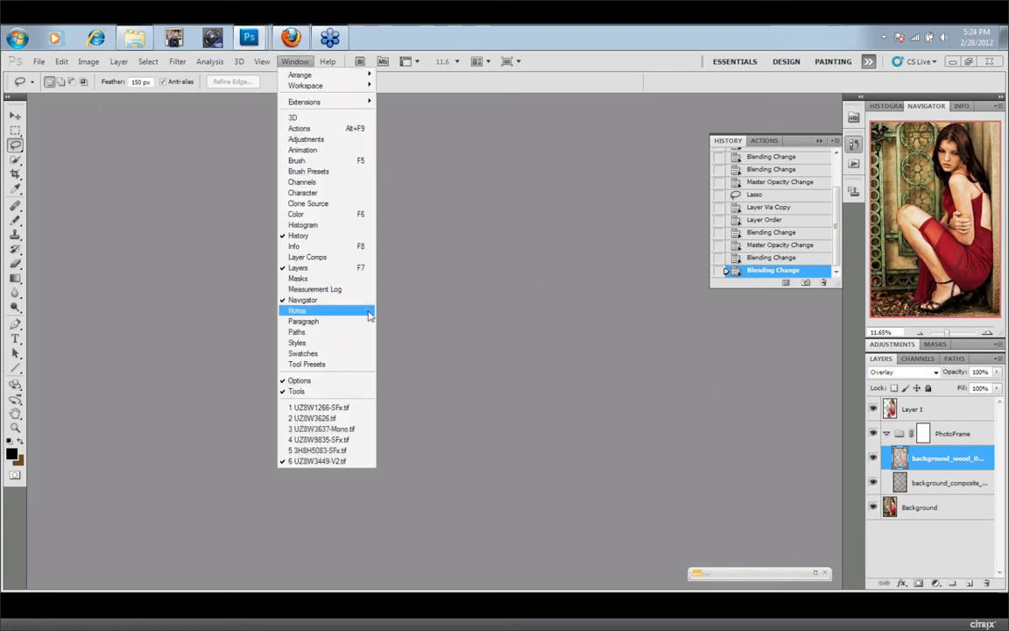
click(356, 407)
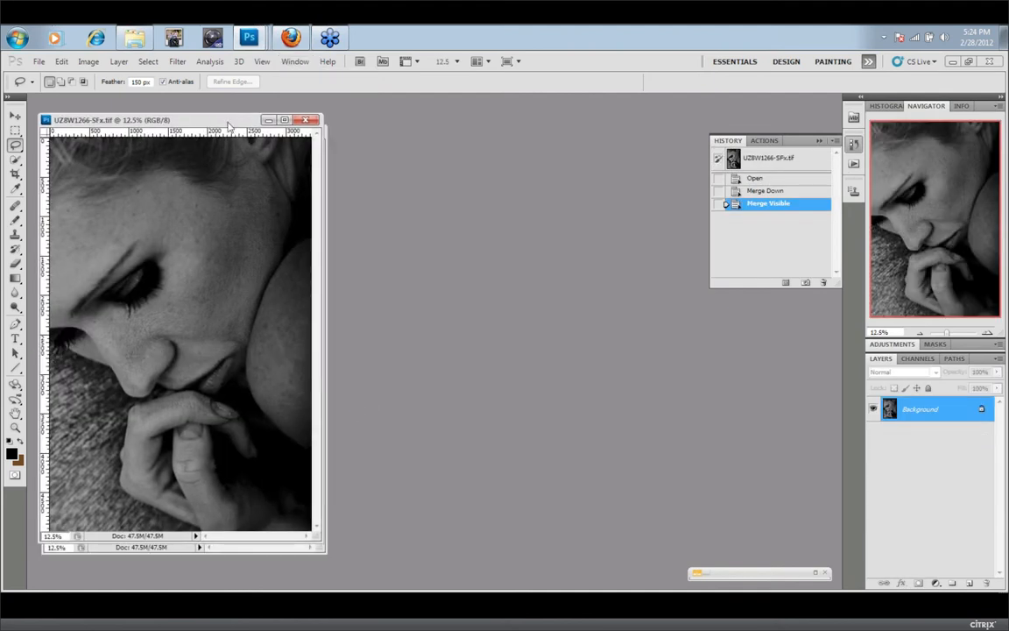
drag(227, 122, 229, 109)
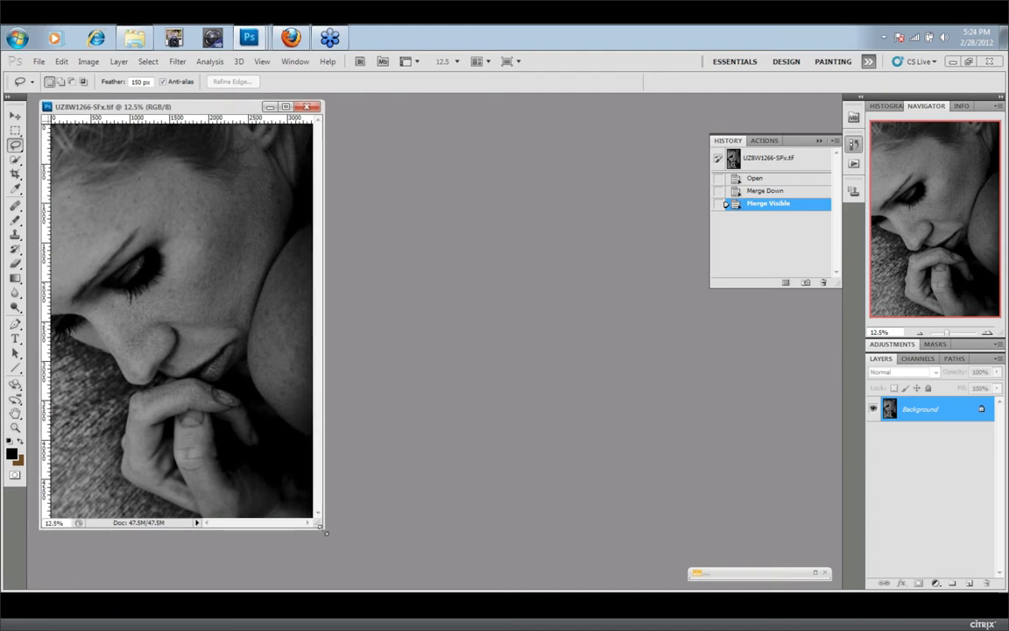
drag(325, 532, 401, 568)
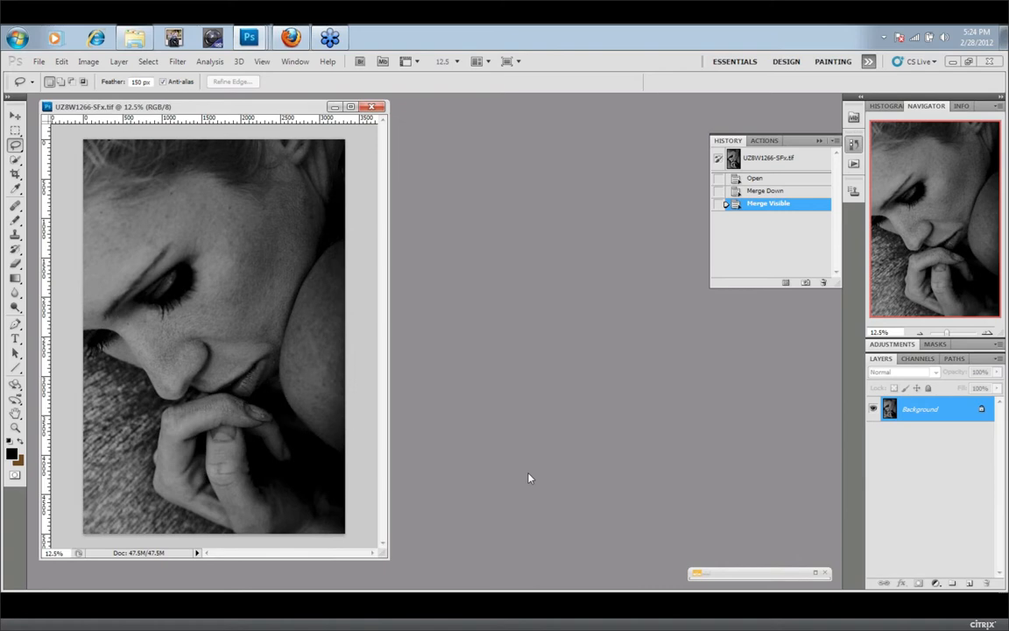
Launch PhotoFrame 4.6 Professional Edition on the photo and show the Composites category of the library's Backgrounds
click(38, 62)
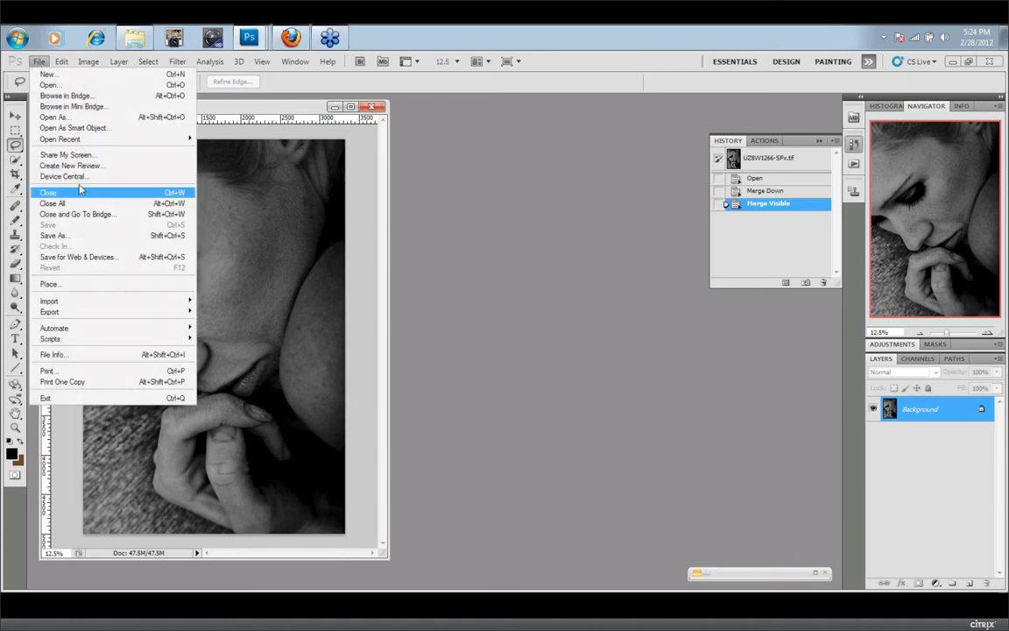
mouse_move(98, 331)
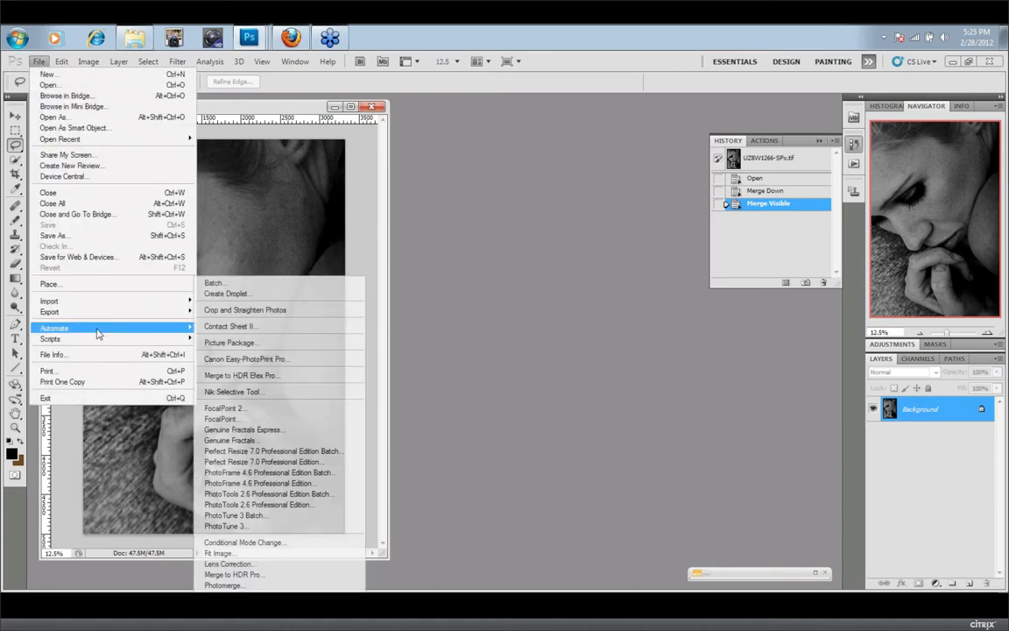
click(309, 483)
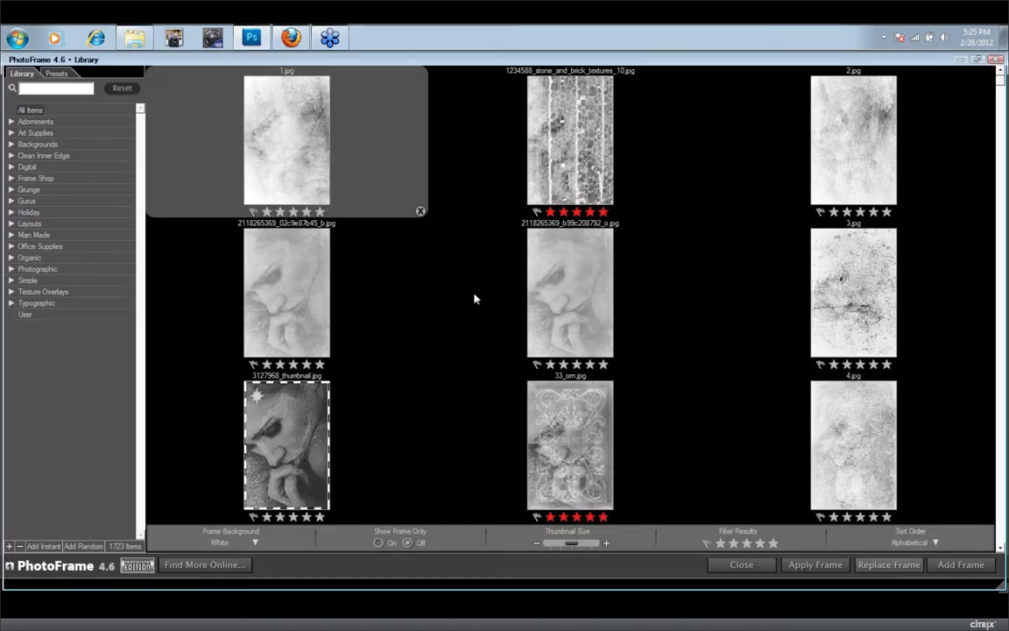
click(10, 144)
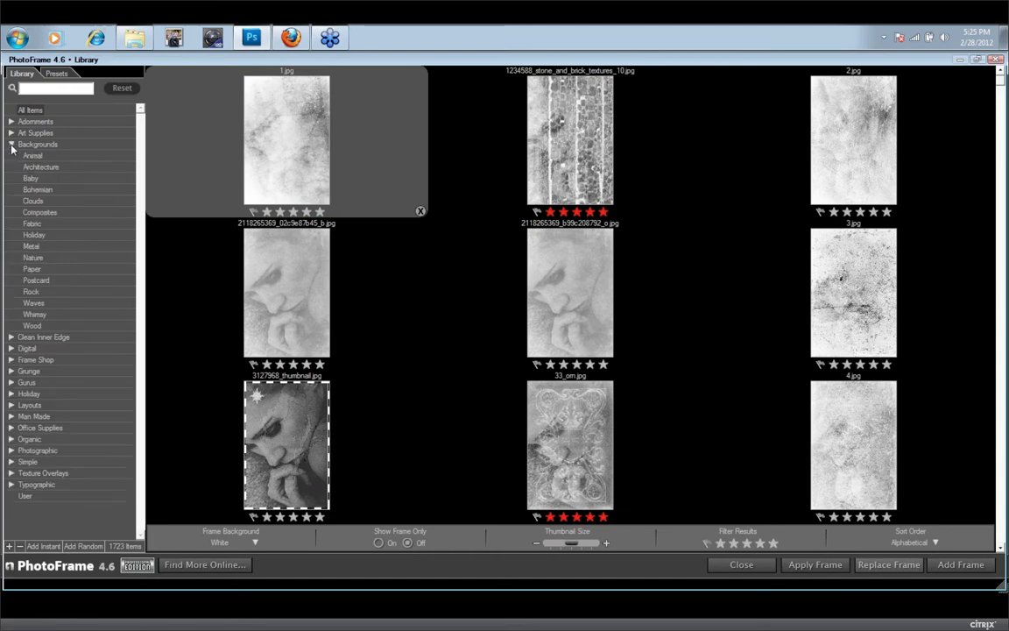
click(39, 213)
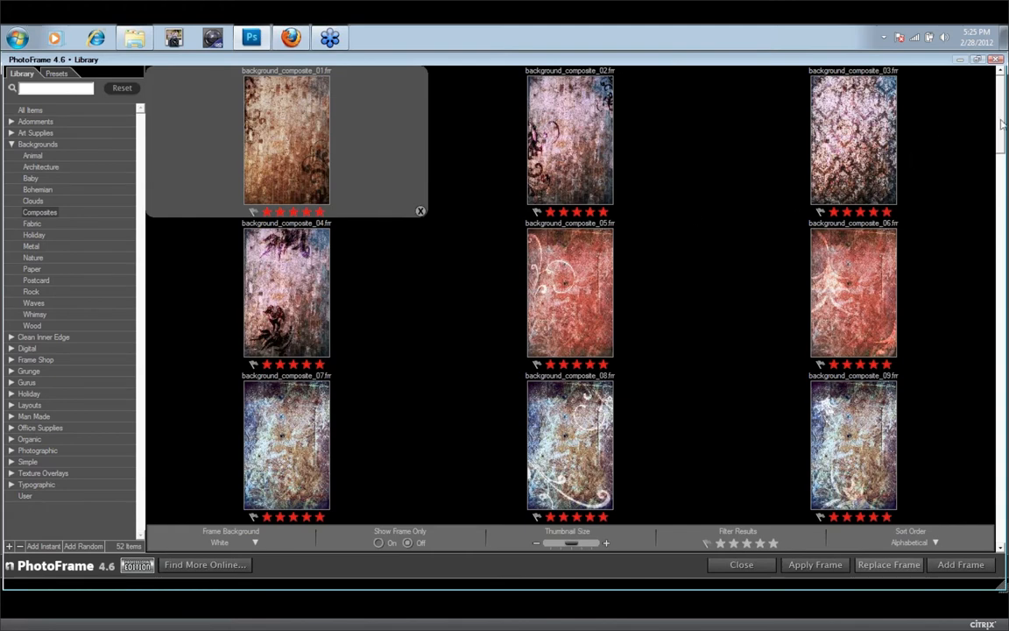
Filter the Composites backgrounds to five-star items and add background_composite_48.frr to the photo
scroll(1001, 122, down, 1)
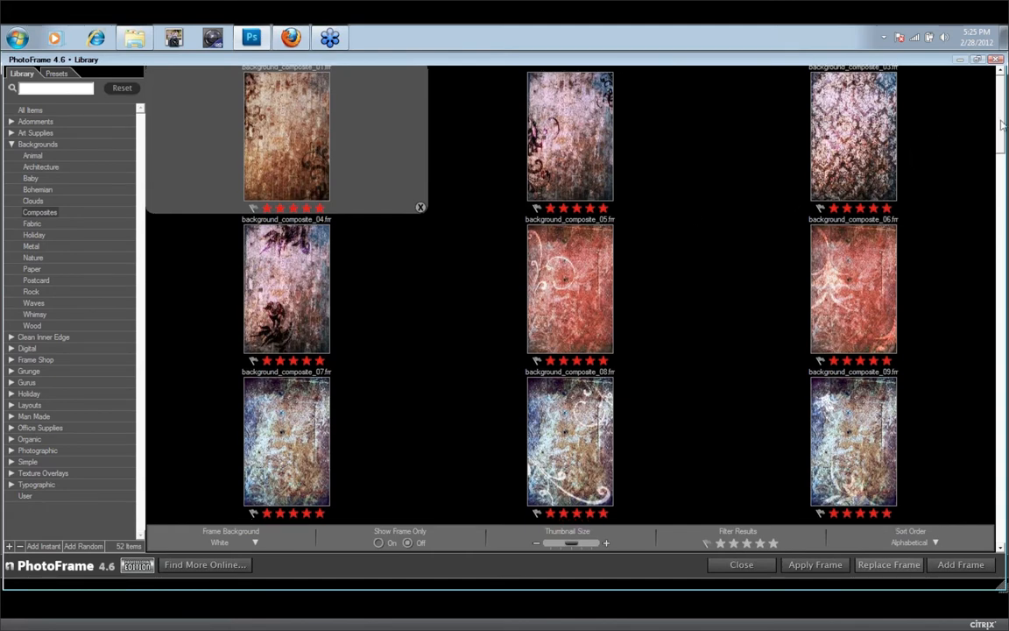
drag(1001, 125, 1005, 372)
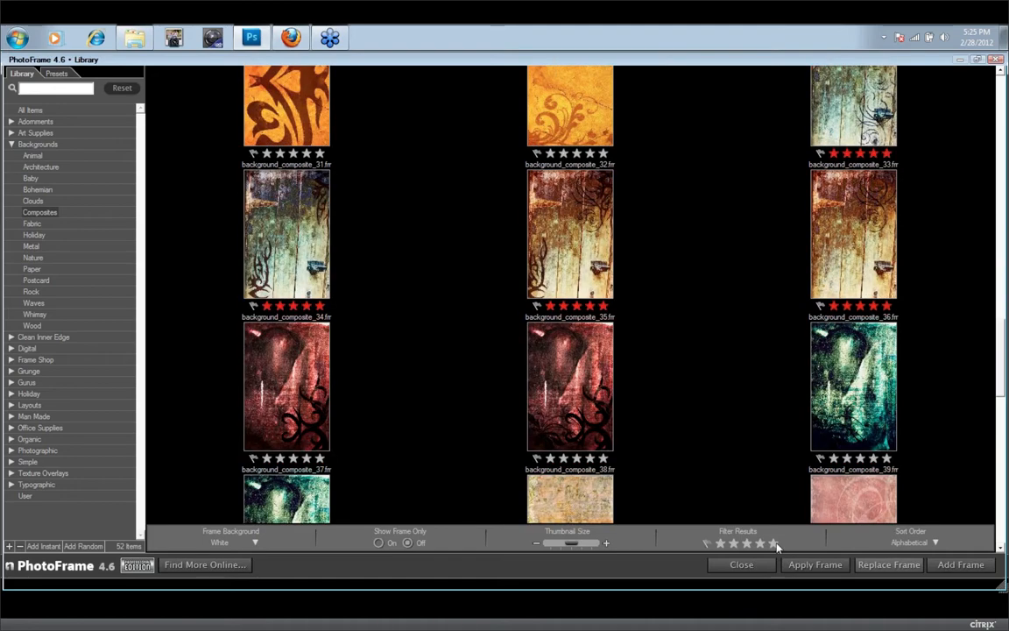
click(774, 543)
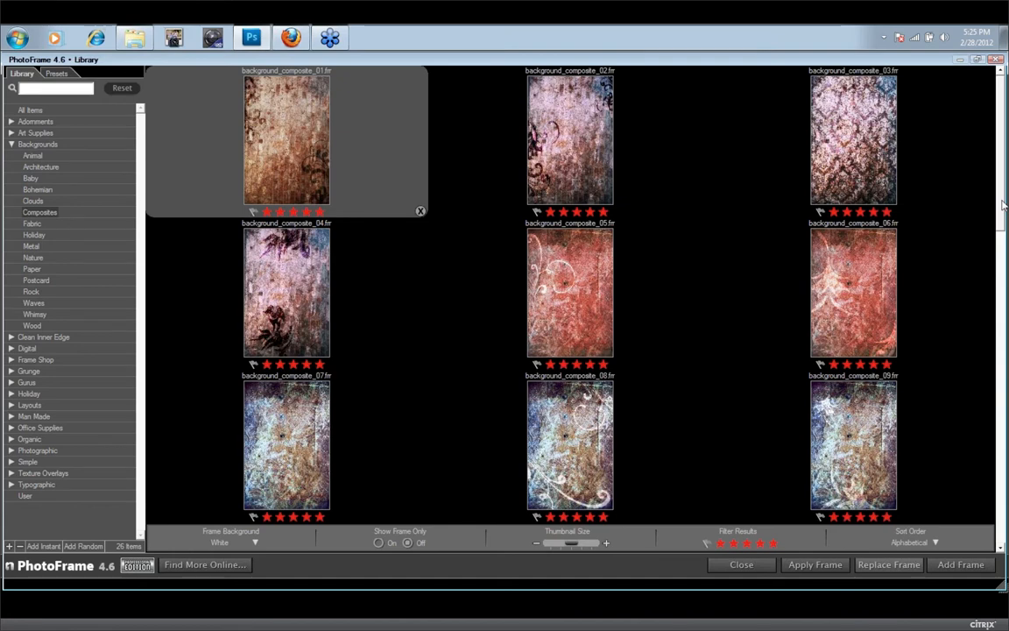
drag(1004, 203, 1005, 499)
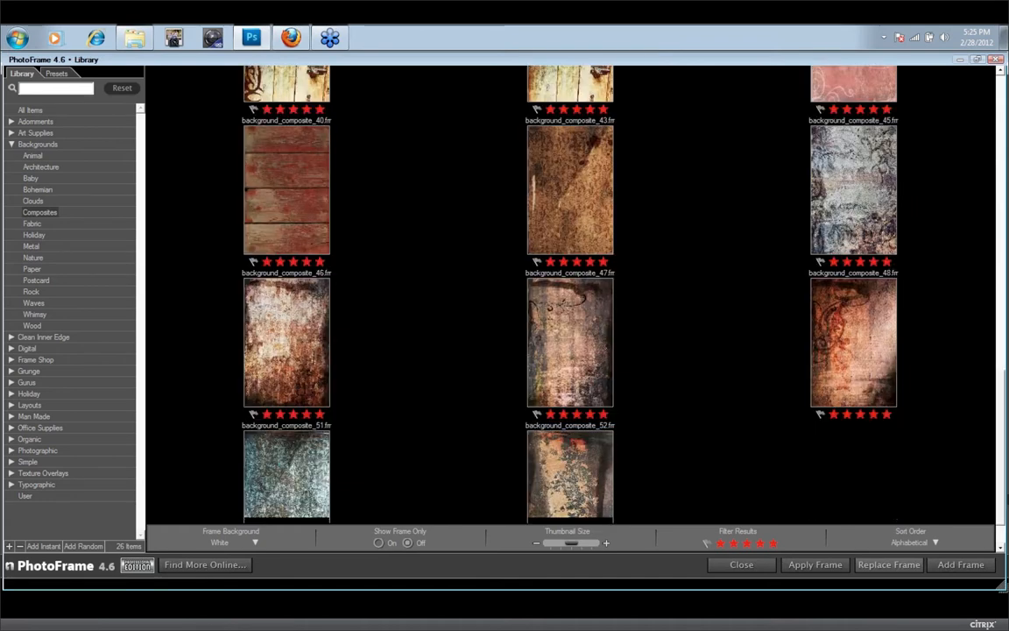
scroll(840, 254, down, 1)
double_click(840, 254)
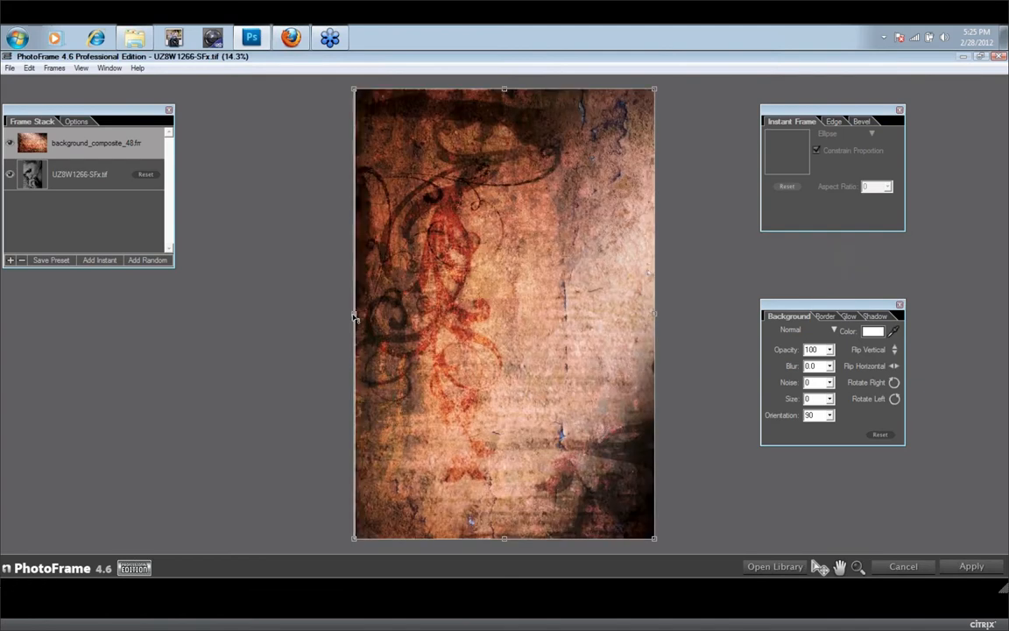
Stretch the texture slightly beyond the photo's left edge and set its blend mode to Multiply
drag(354, 315, 353, 316)
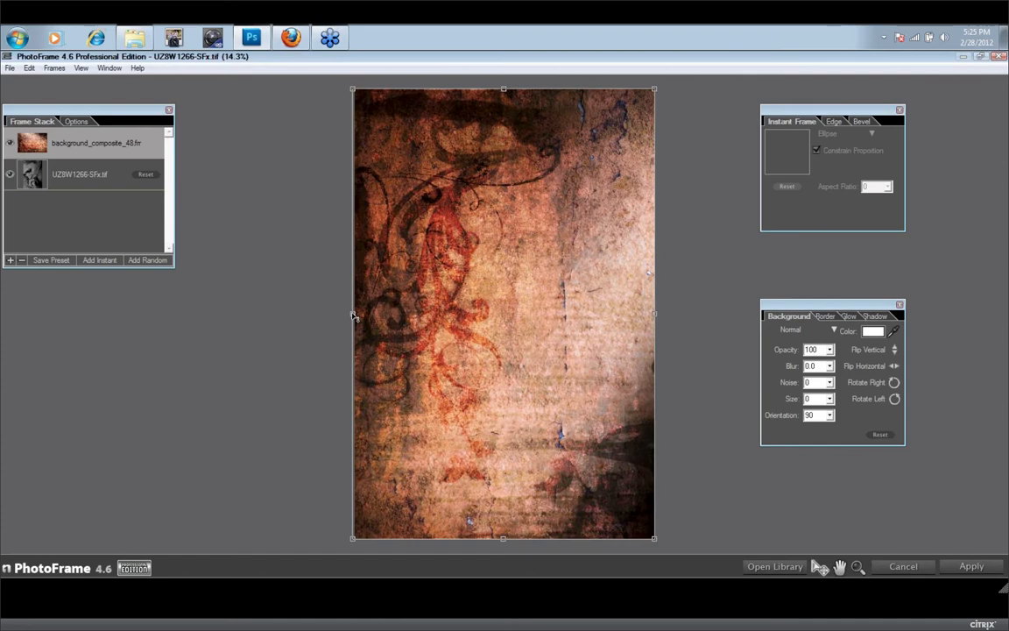
click(831, 330)
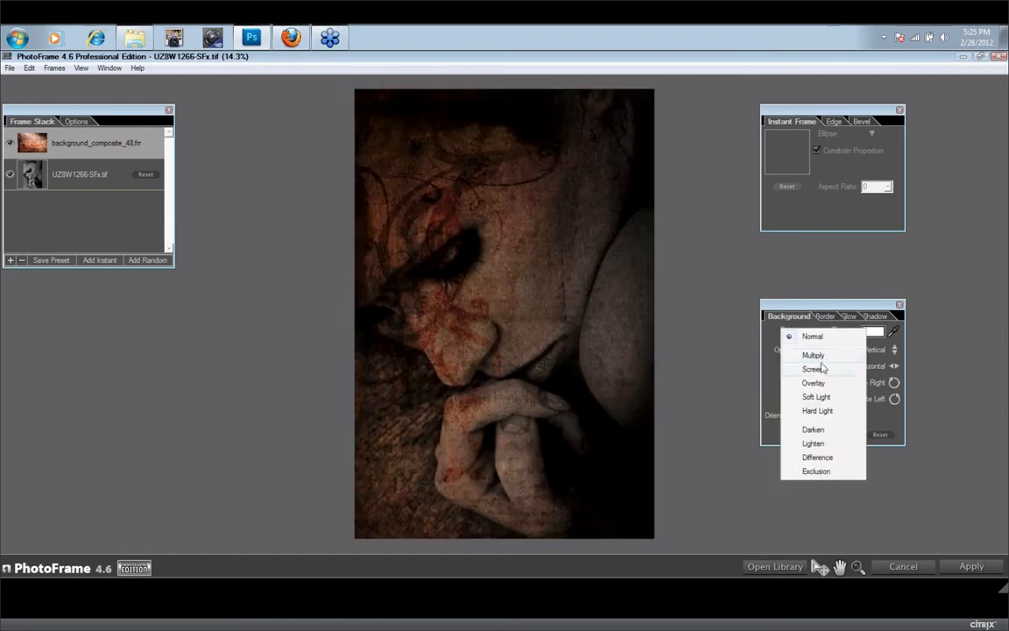
click(808, 355)
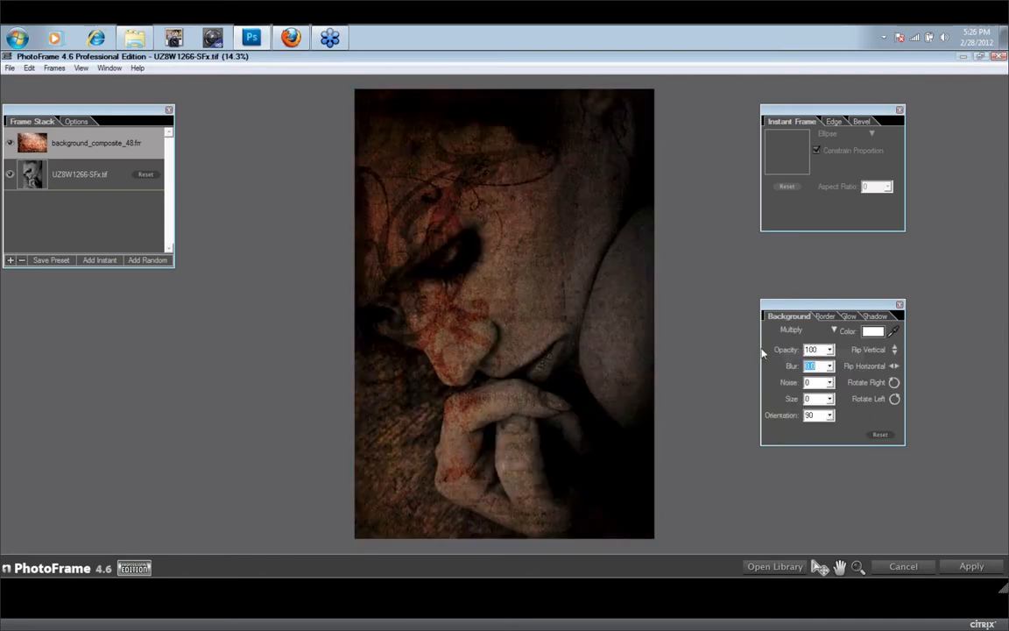
Flip the background_composite_48.frr texture horizontally and set its blend mode to Soft Light
click(480, 163)
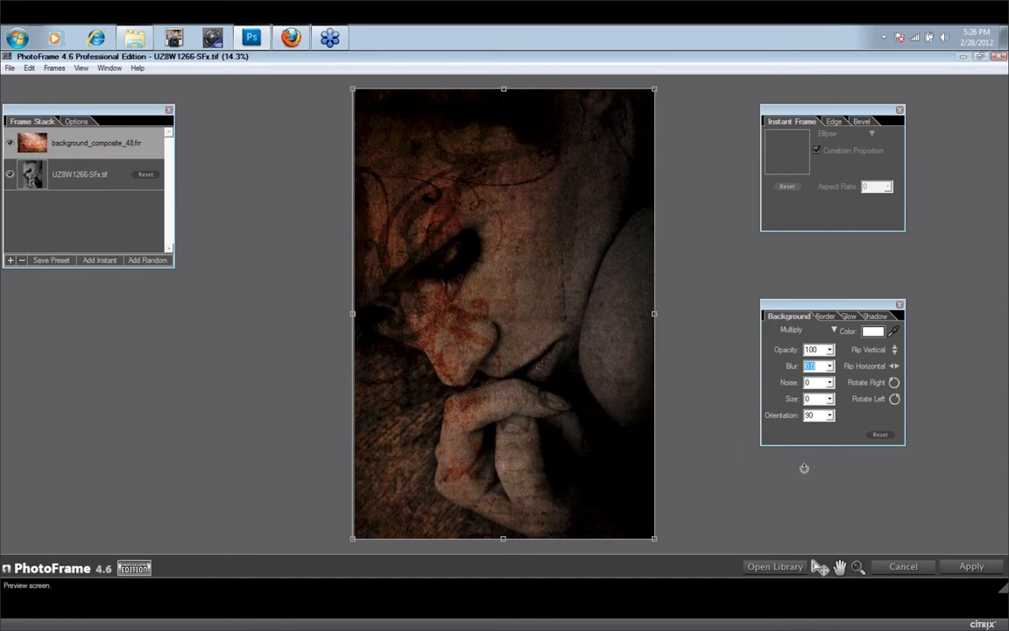
click(894, 367)
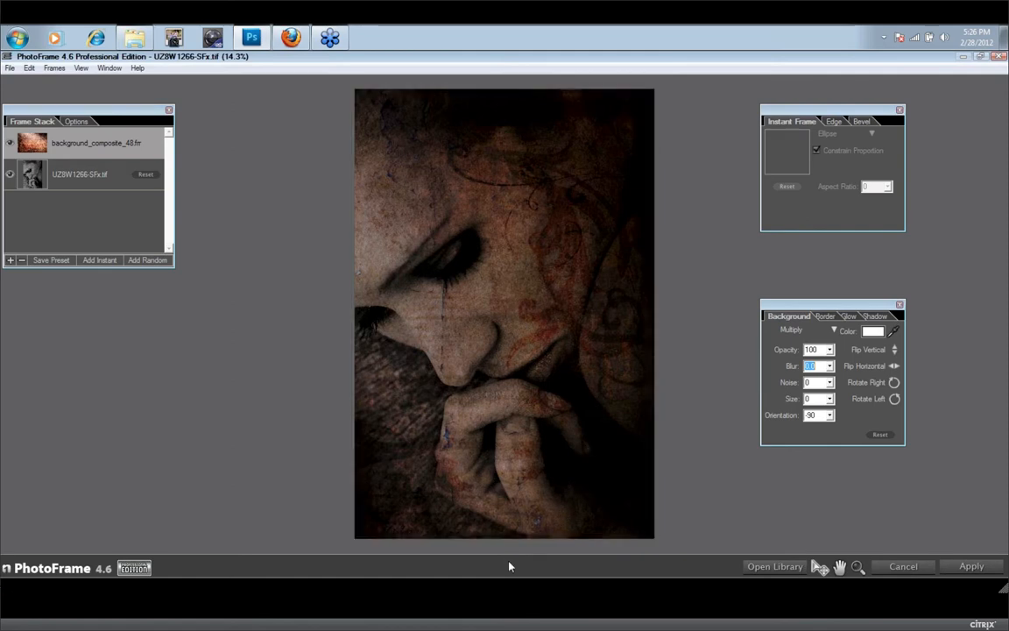
click(835, 333)
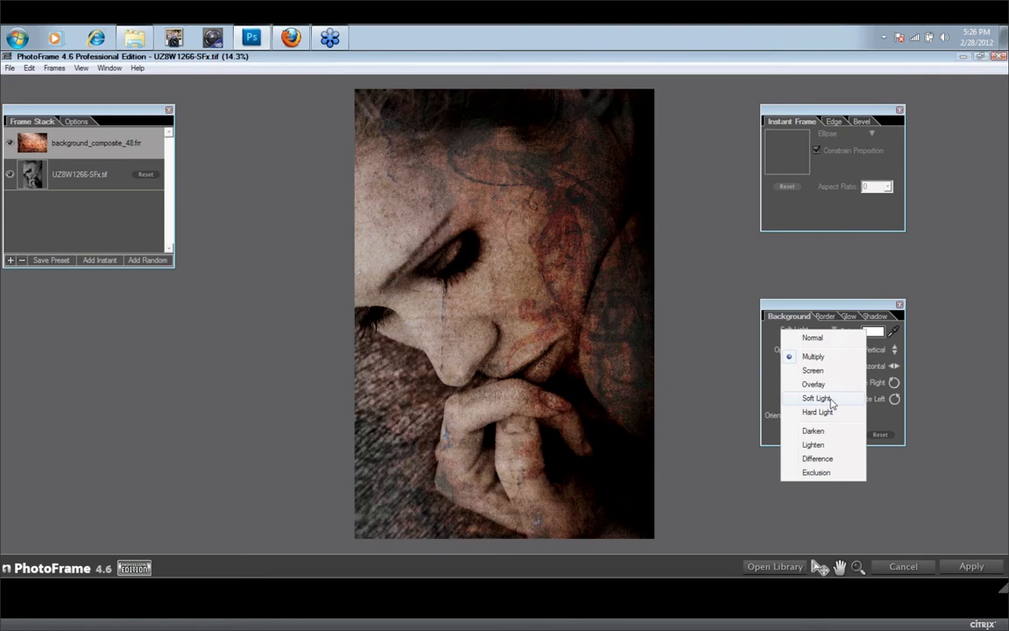
click(831, 400)
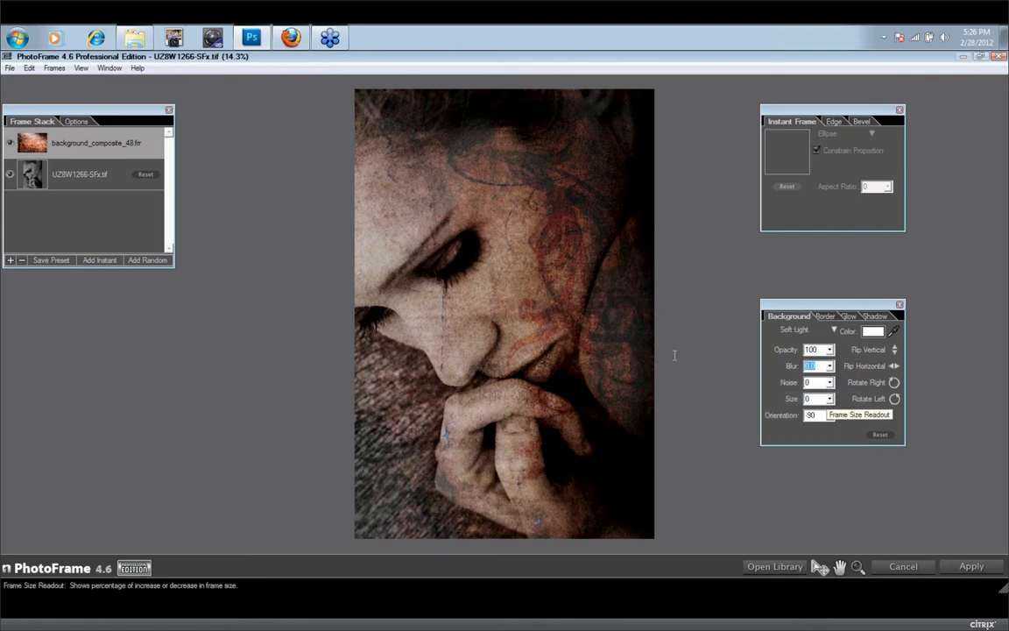
Browse all five-star items in the library and add background_composite_02.frr as a second texture
click(775, 567)
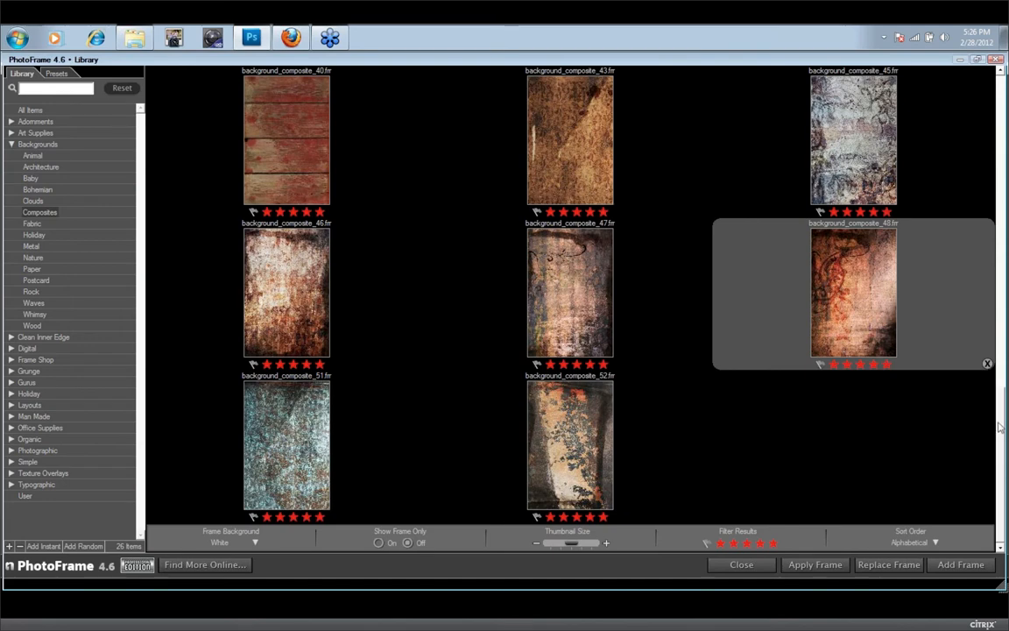
scroll(1000, 426, up, 2)
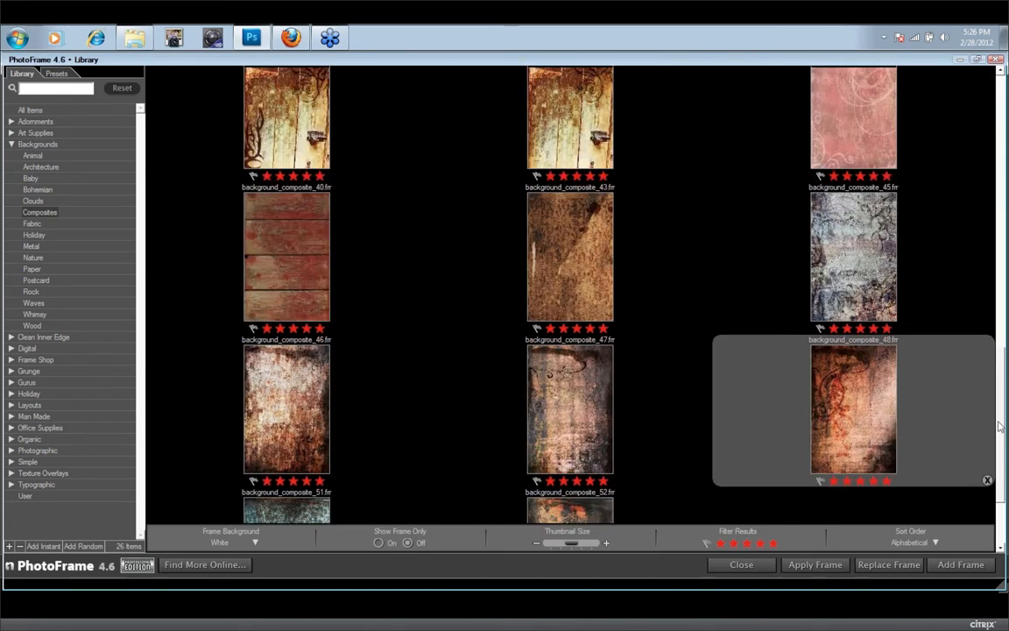
scroll(373, 266, up, 2)
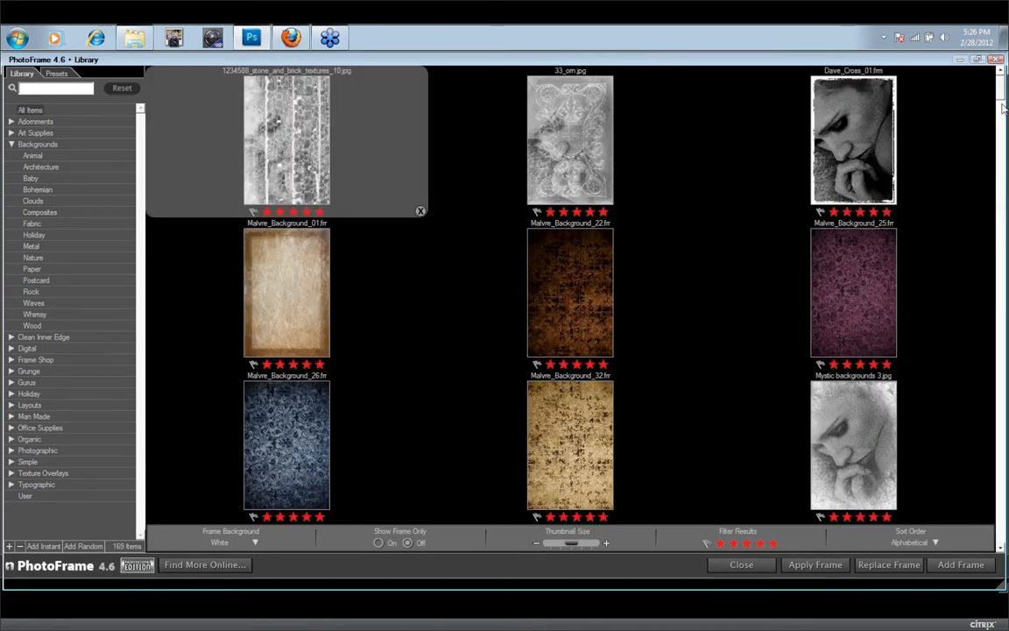
scroll(1004, 109, down, 3)
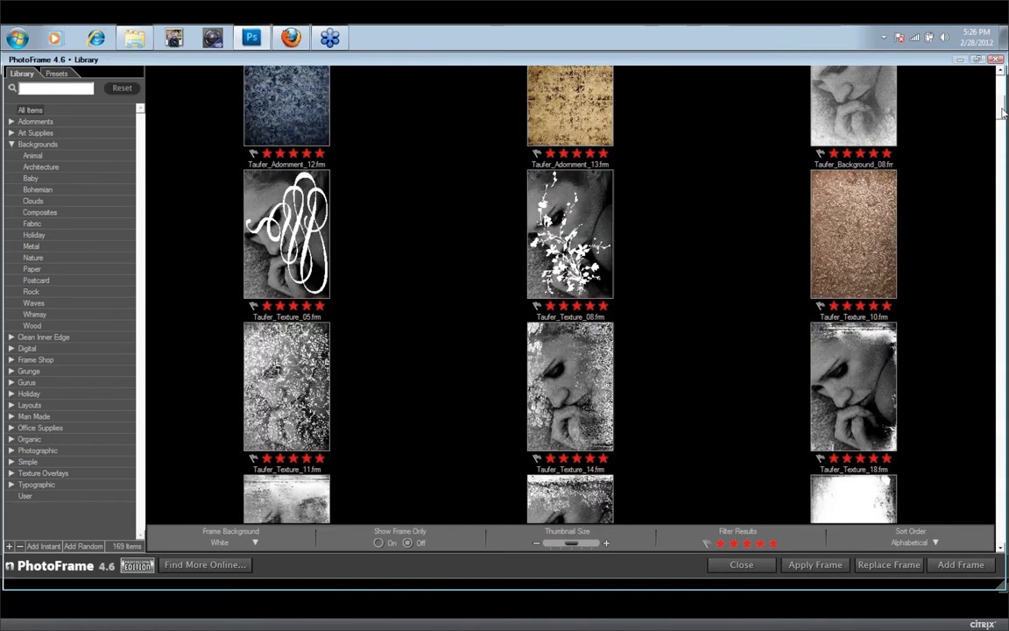
scroll(1004, 112, down, 5)
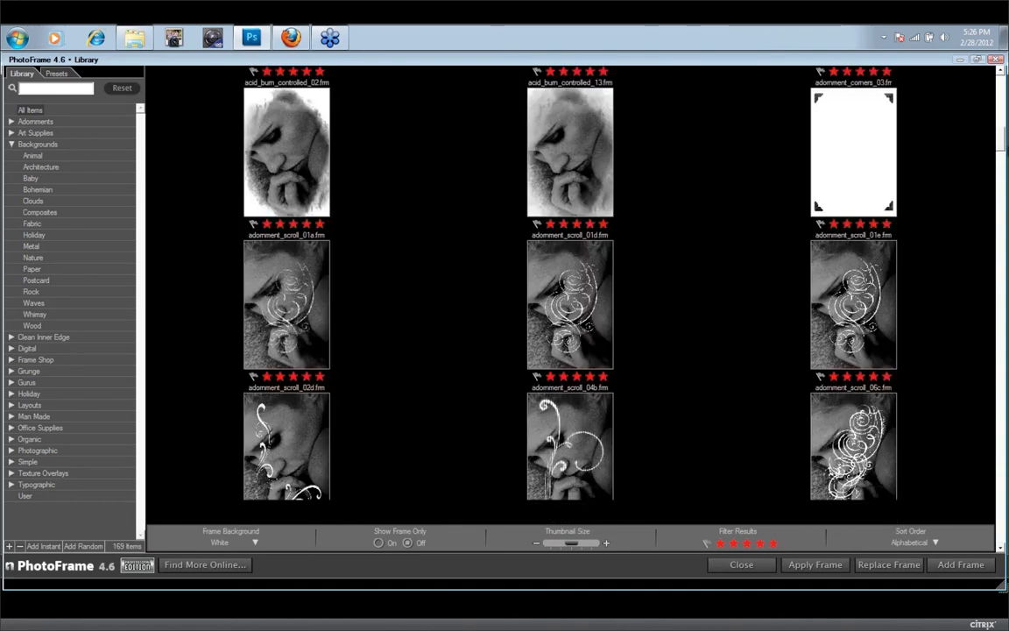
scroll(1004, 112, down, 3)
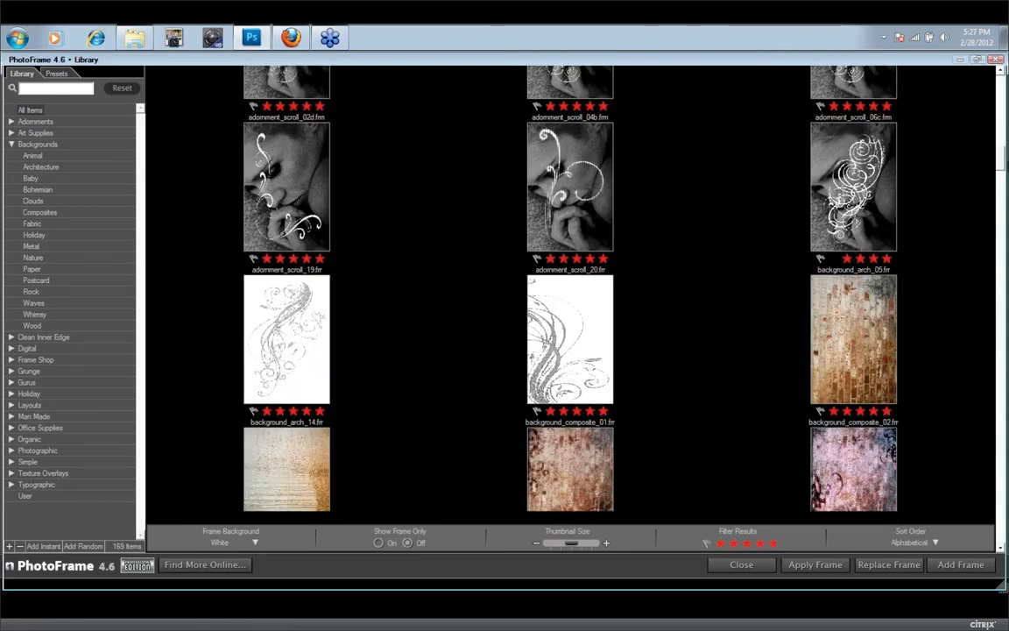
scroll(569, 294, down, 3)
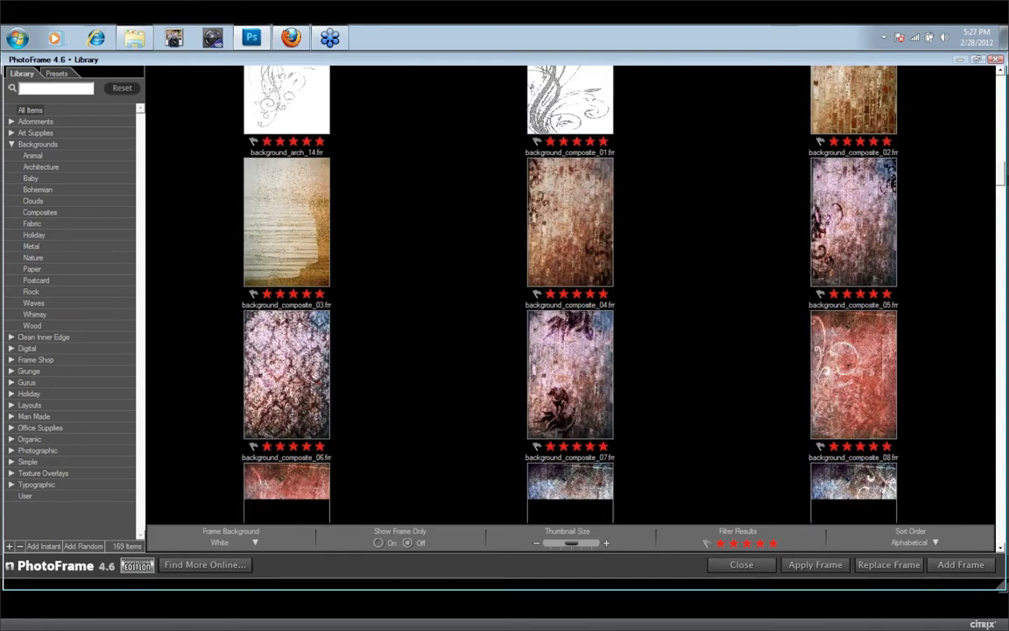
scroll(869, 182, down, 1)
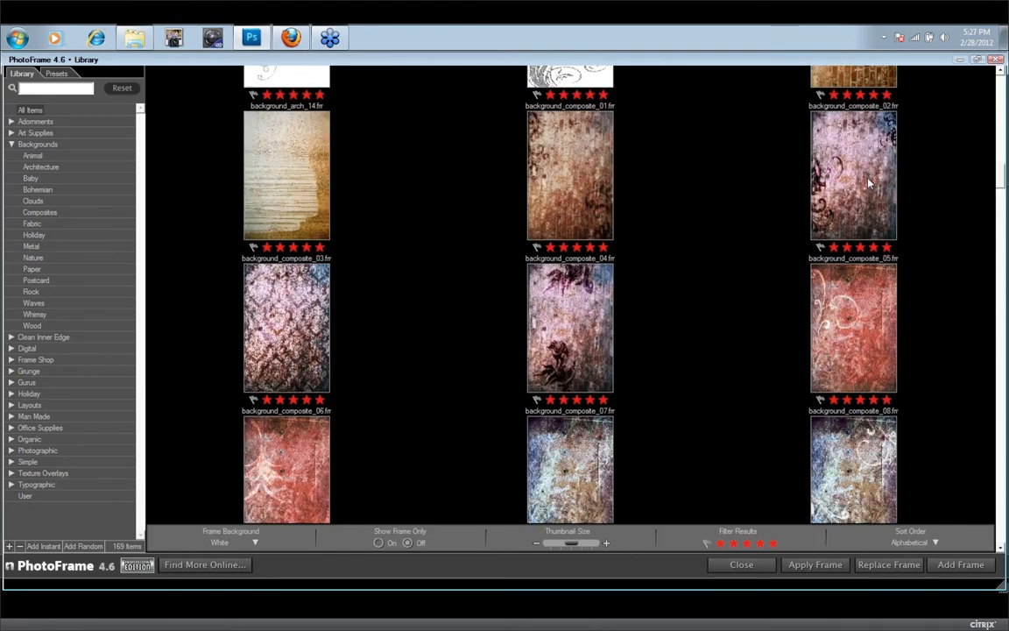
mouse_move(869, 182)
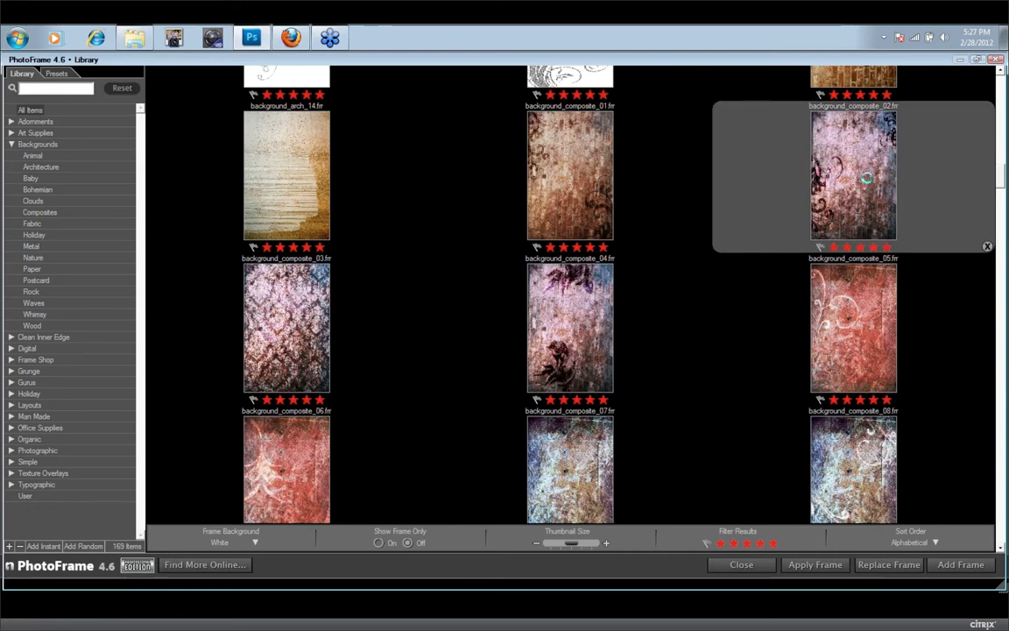
double_click(869, 183)
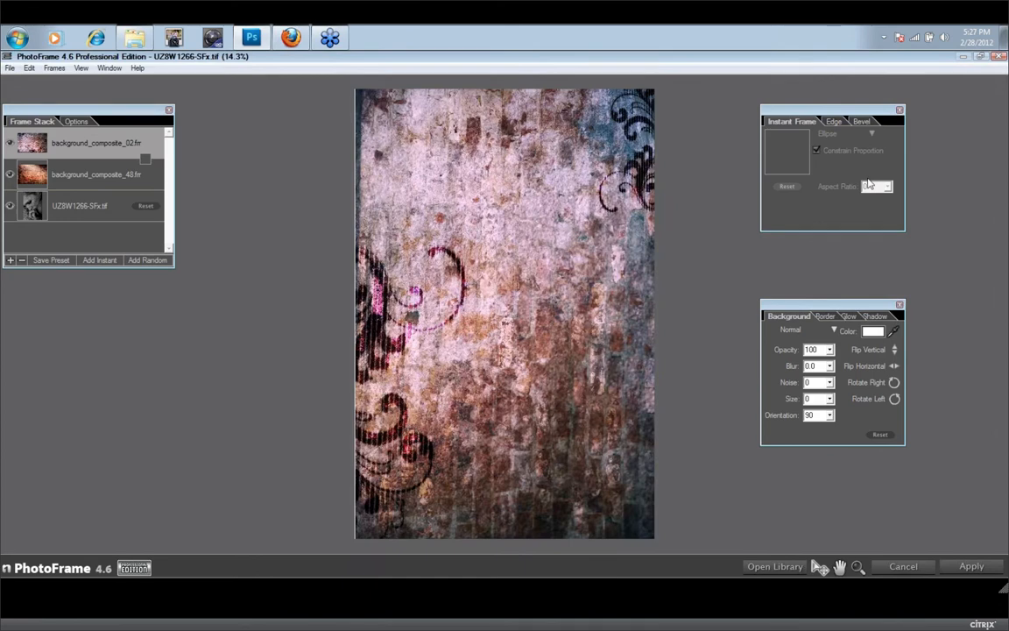
Flip the background_composite_02.frr texture both vertically and horizontally
mouse_move(354, 316)
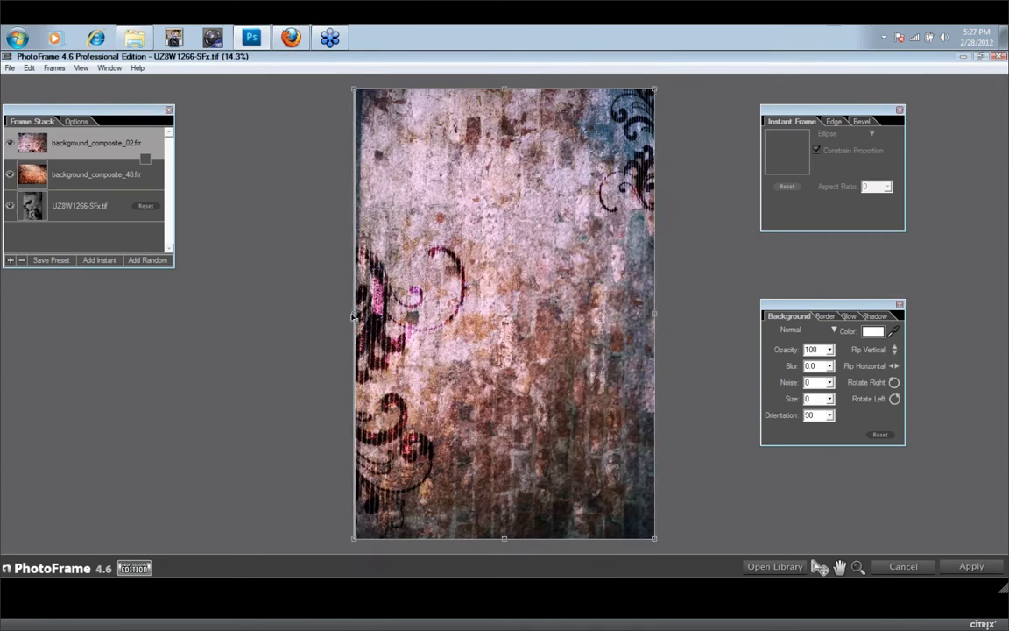
click(895, 351)
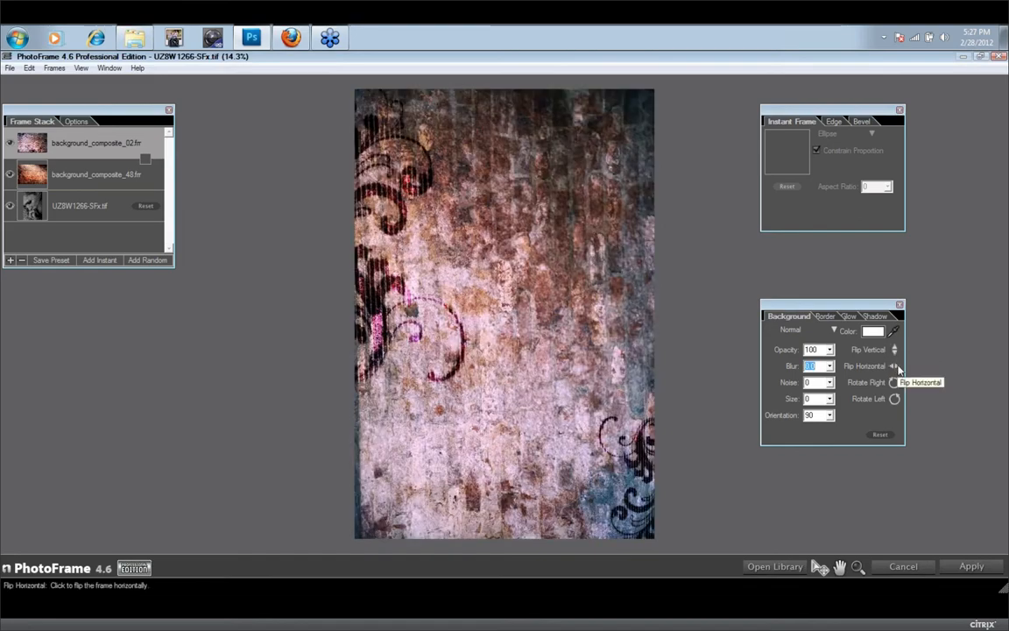
click(894, 366)
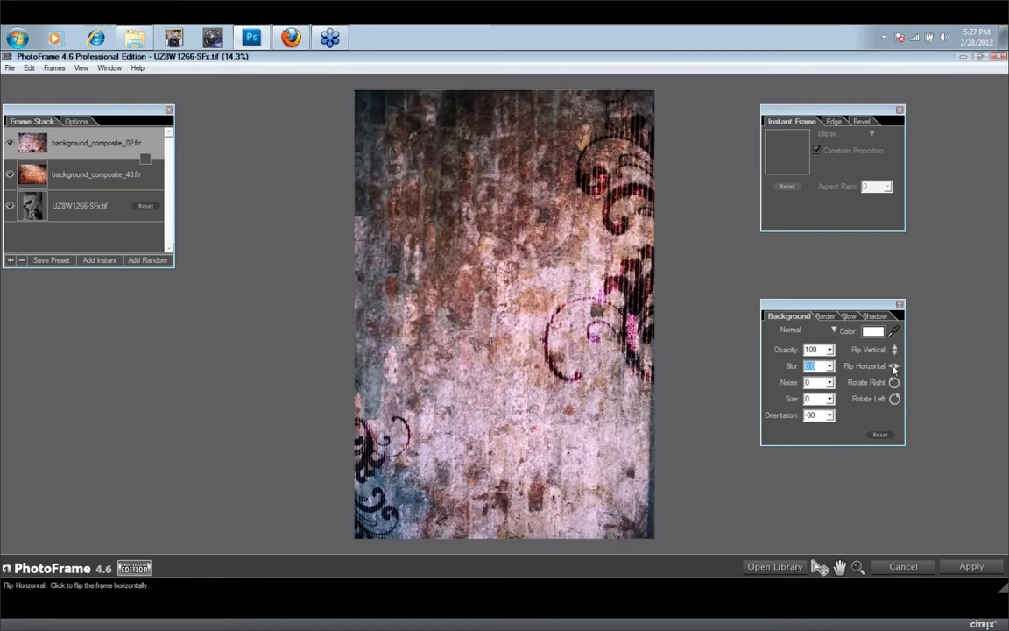
mouse_move(510, 91)
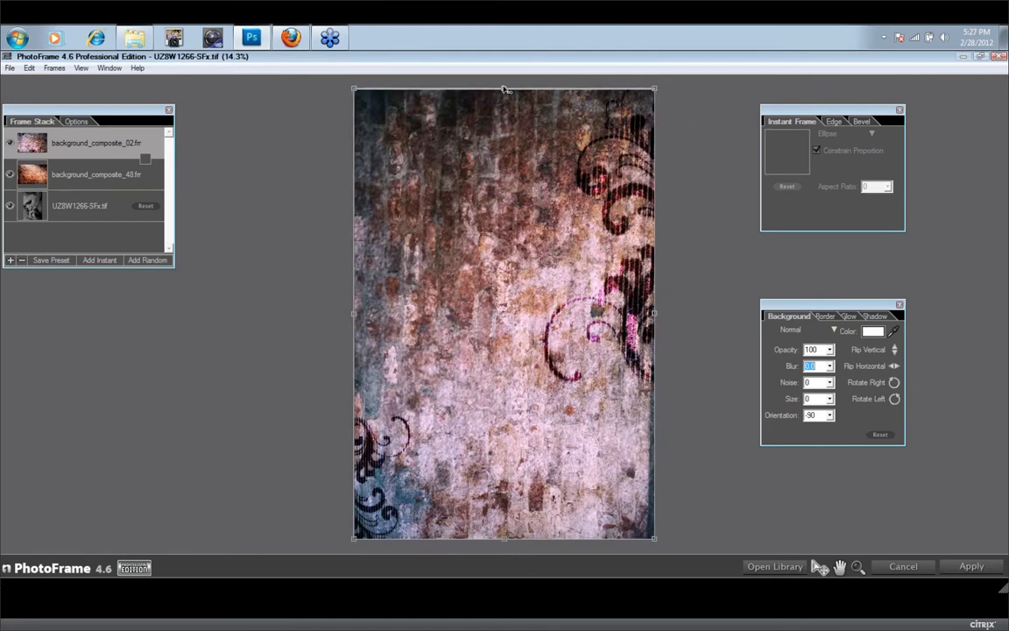
Set the background_composite_02.frr texture's blend mode to Overlay and its opacity to 72
click(835, 330)
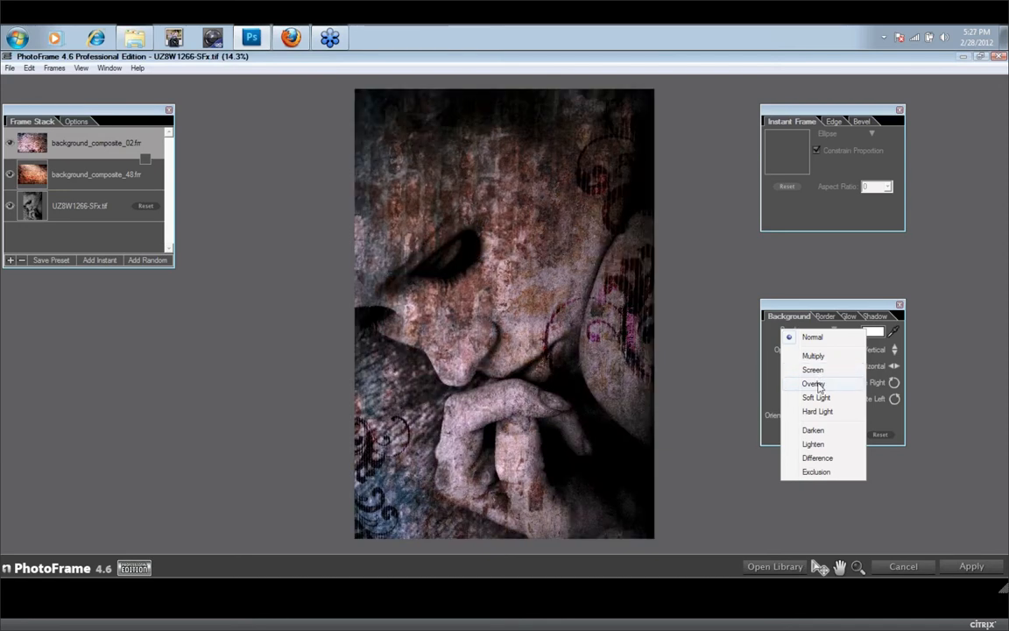
click(813, 384)
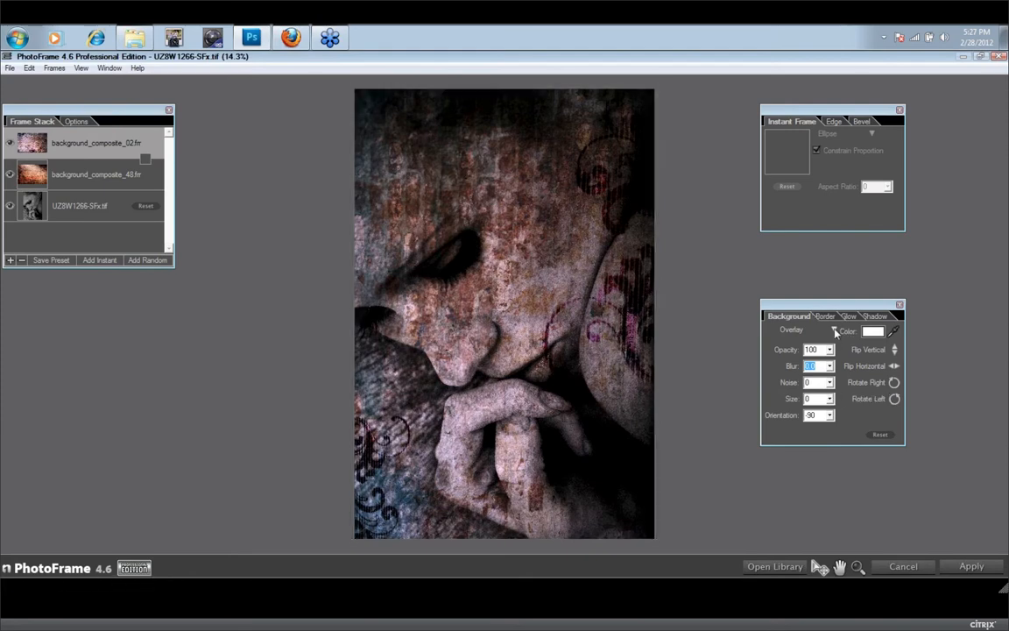
click(834, 330)
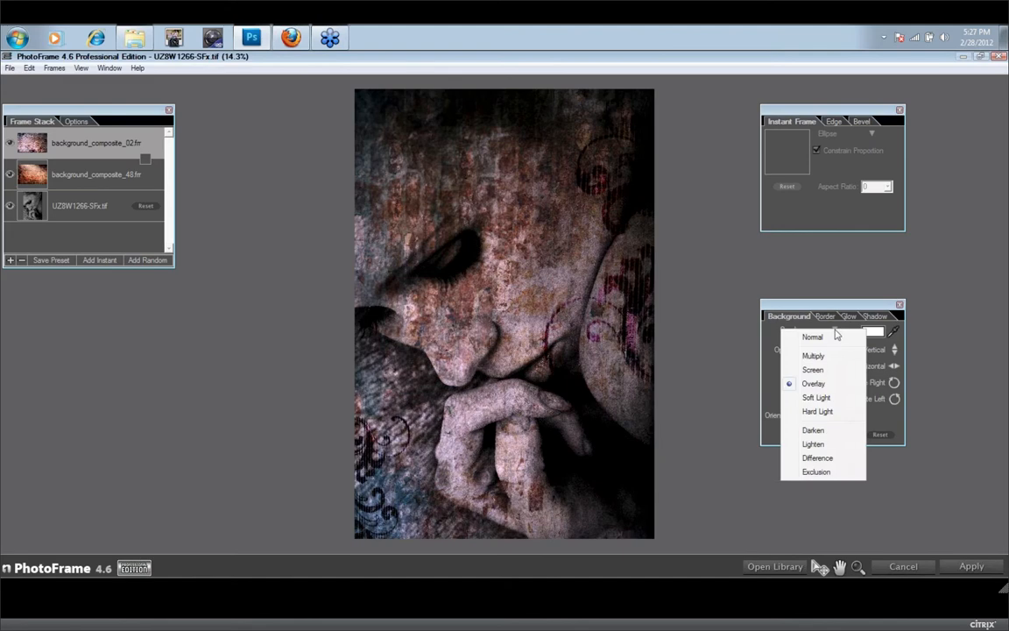
click(814, 384)
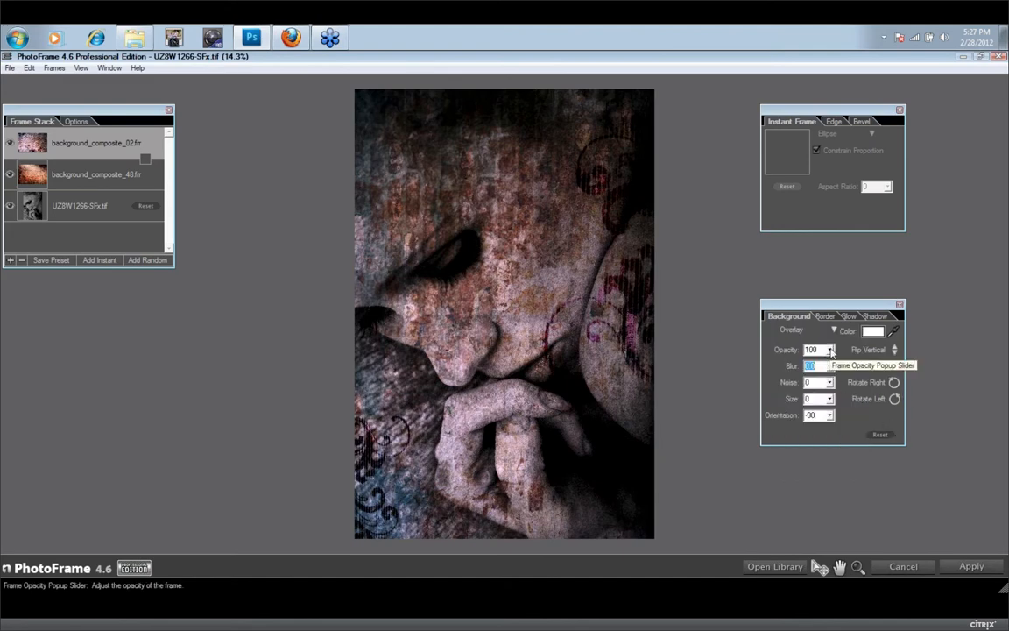
click(831, 350)
drag(835, 348, 835, 370)
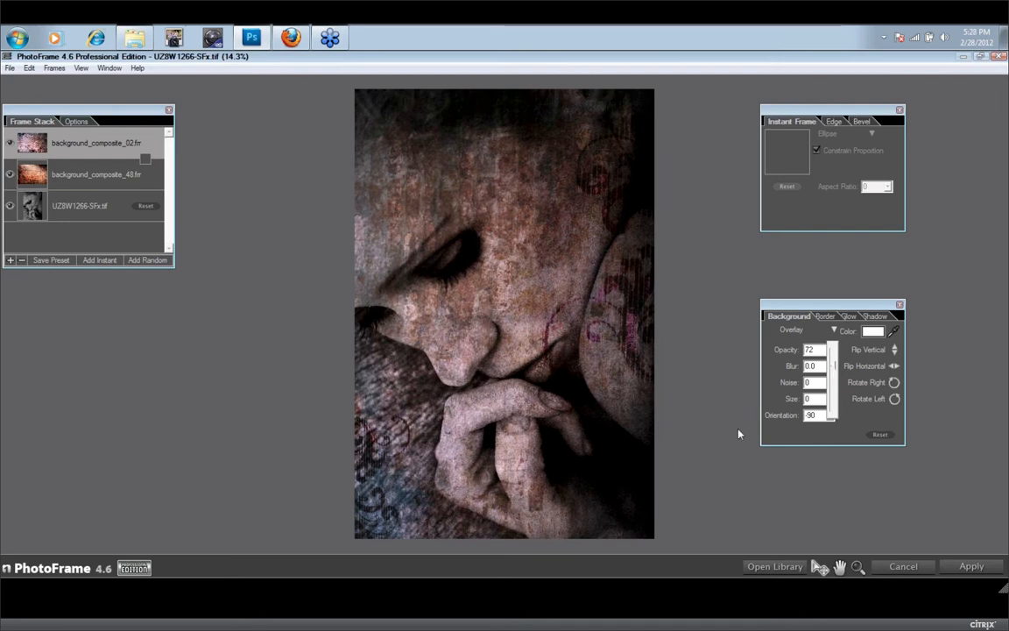
Show the NyghtFalcon category among the library's presets
click(783, 569)
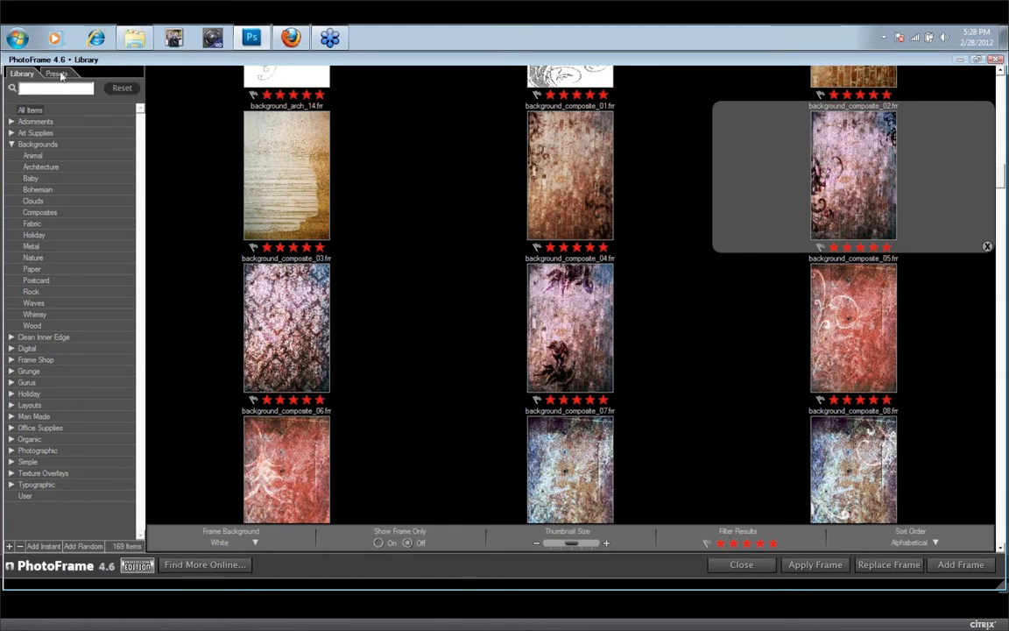
click(58, 73)
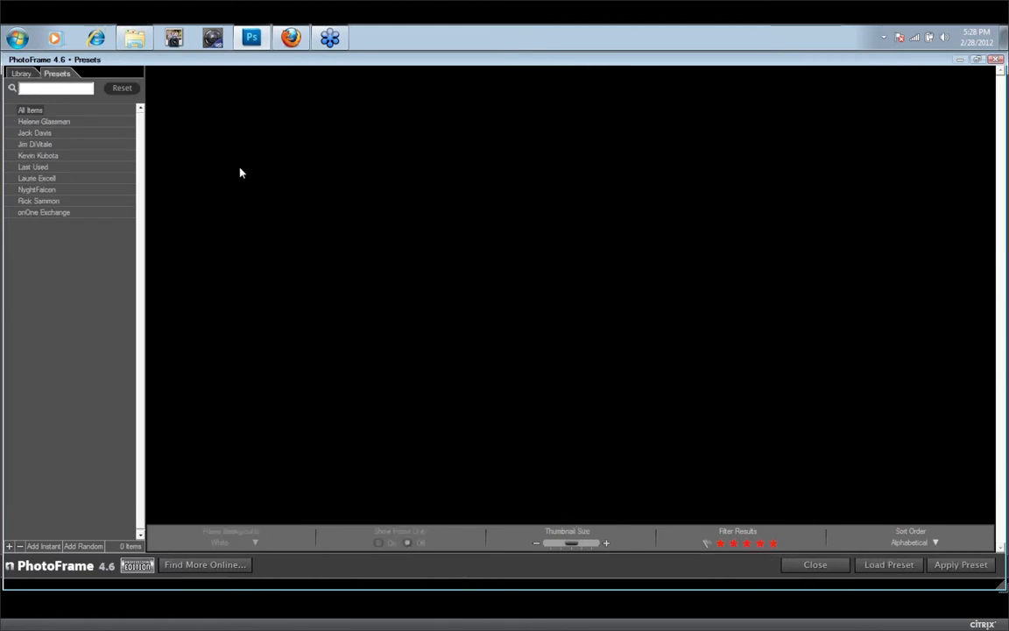
click(38, 190)
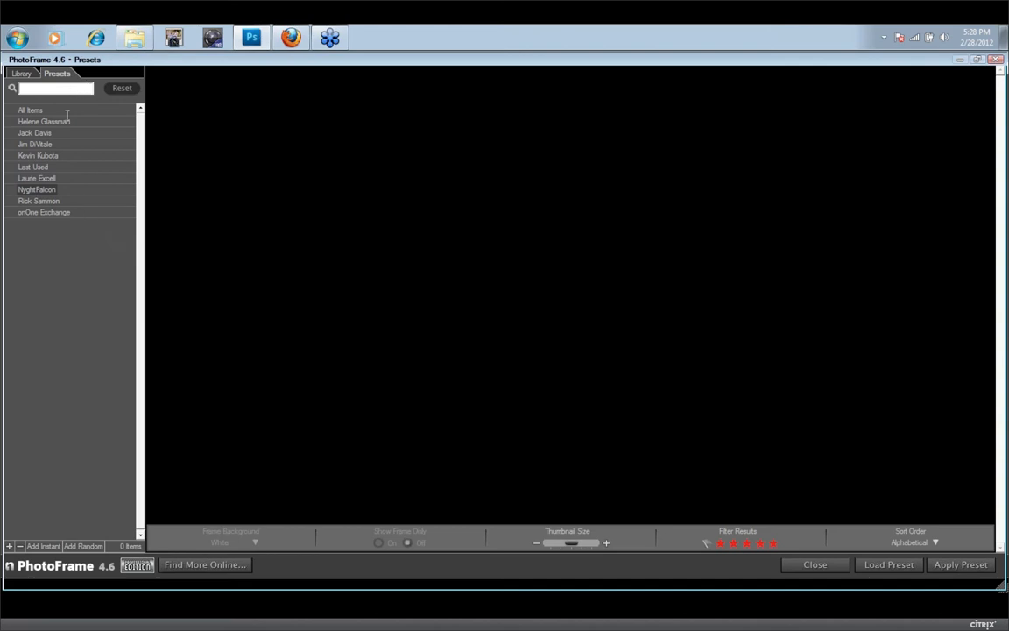
click(10, 546)
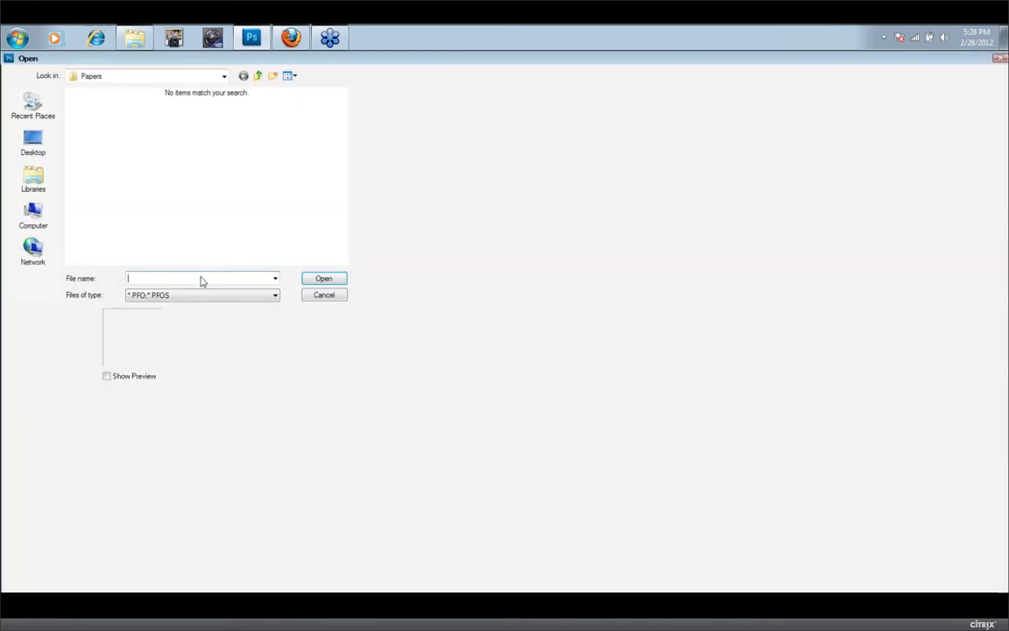
text(lala)
text( 1)
click(324, 277)
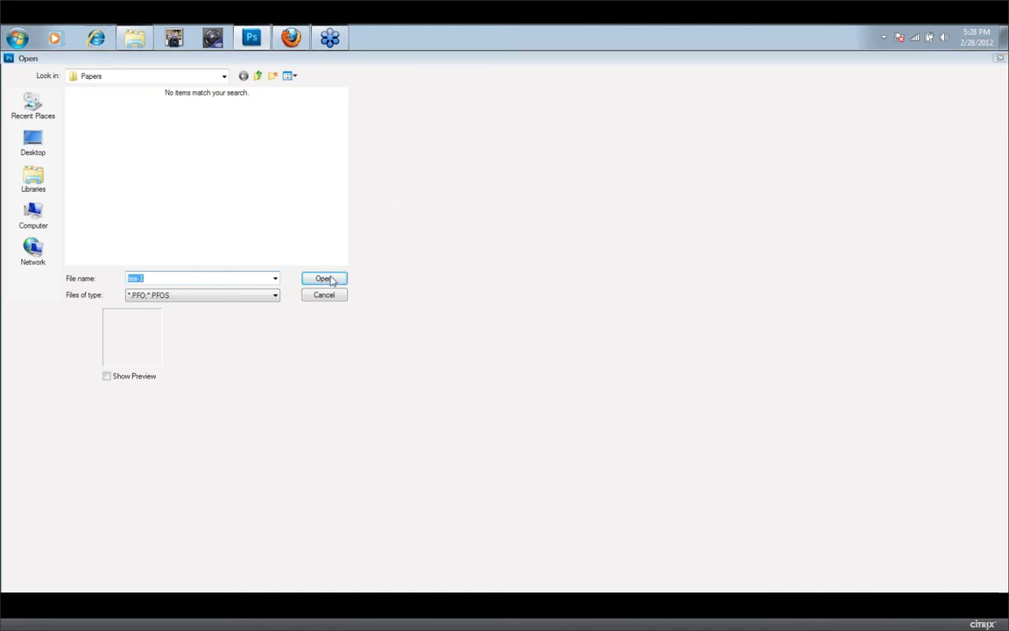
click(587, 338)
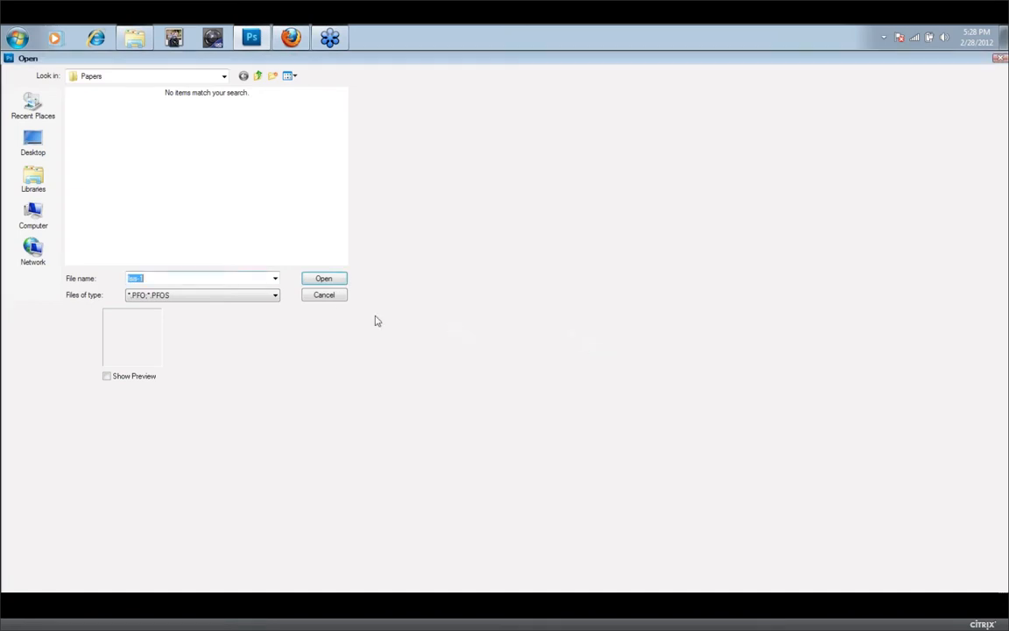
click(325, 295)
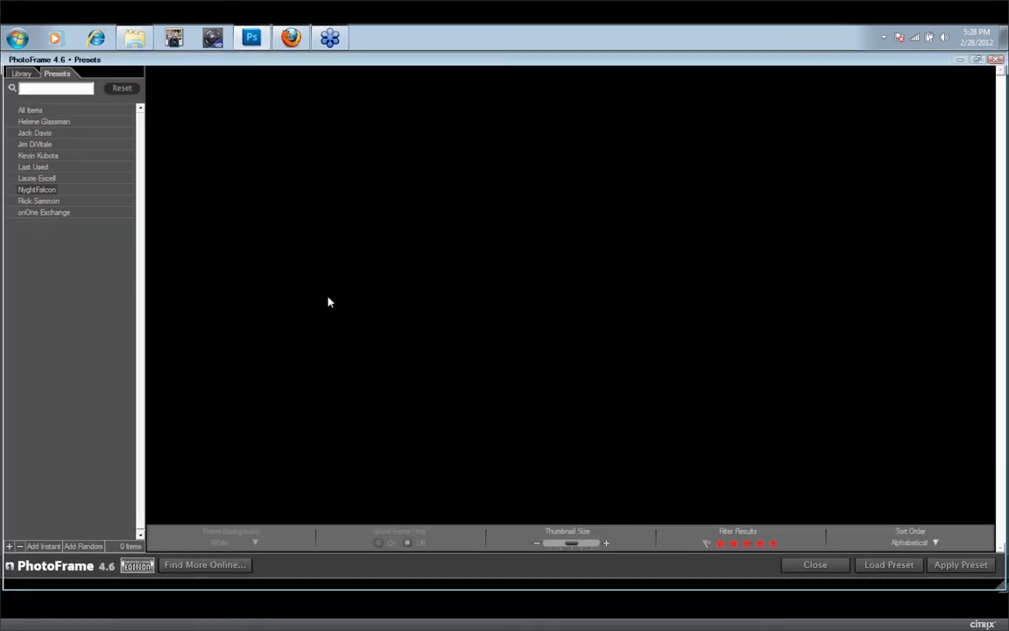
click(8, 545)
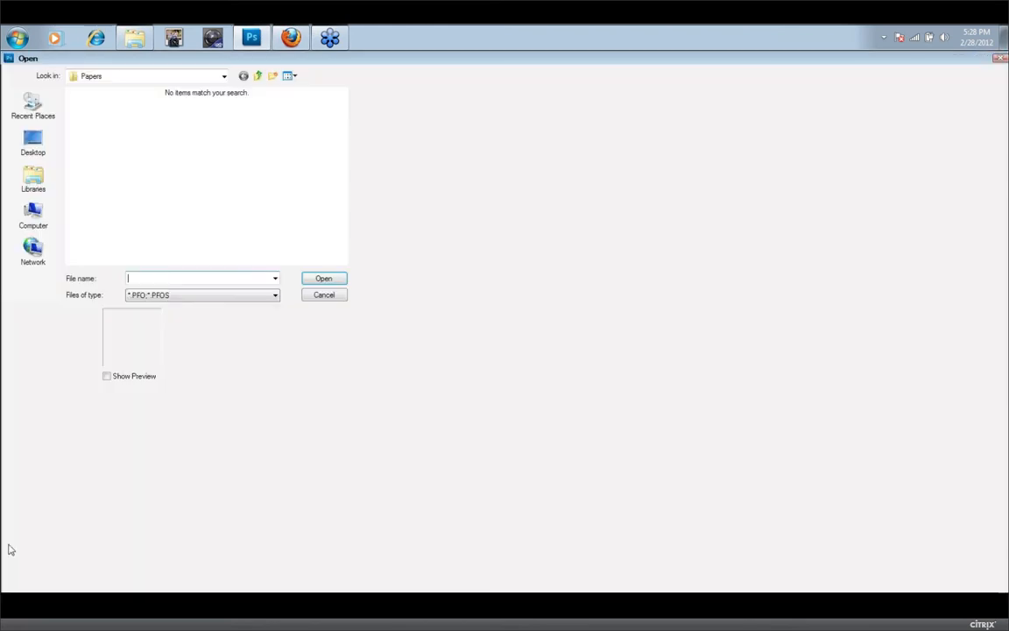
click(315, 296)
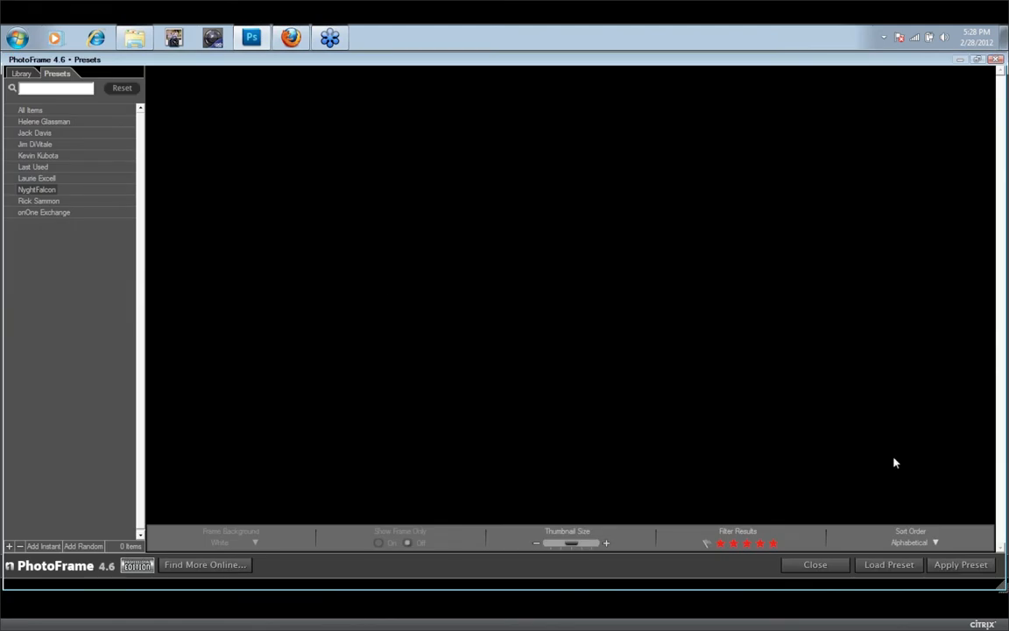
click(820, 565)
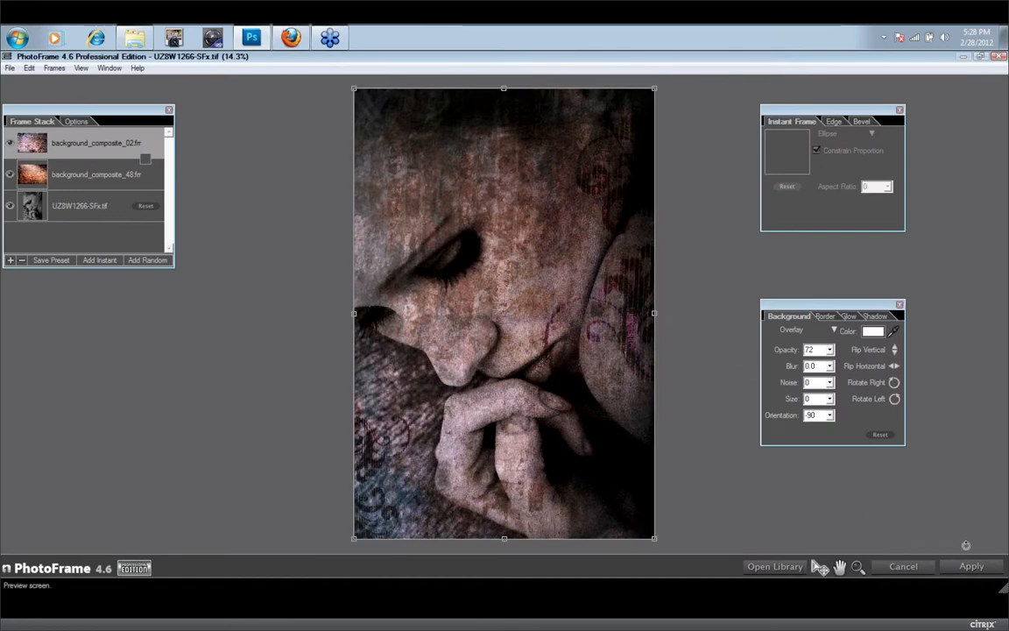
Apply the blended textures to the photo, expand the resulting PhotoFrame layer group and select its background_composite_48.frr layer
click(971, 567)
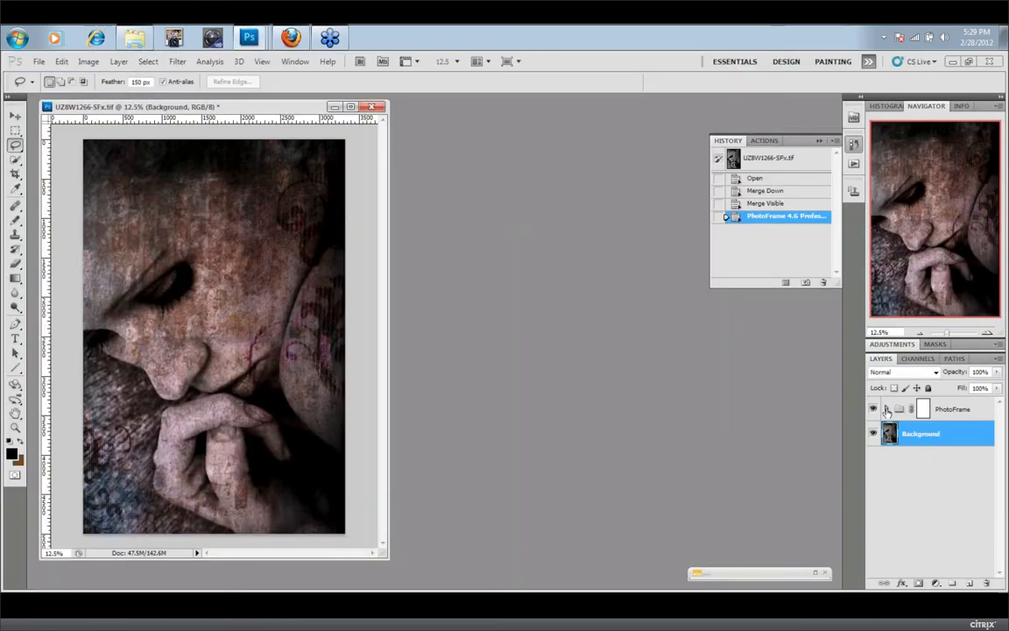
click(886, 410)
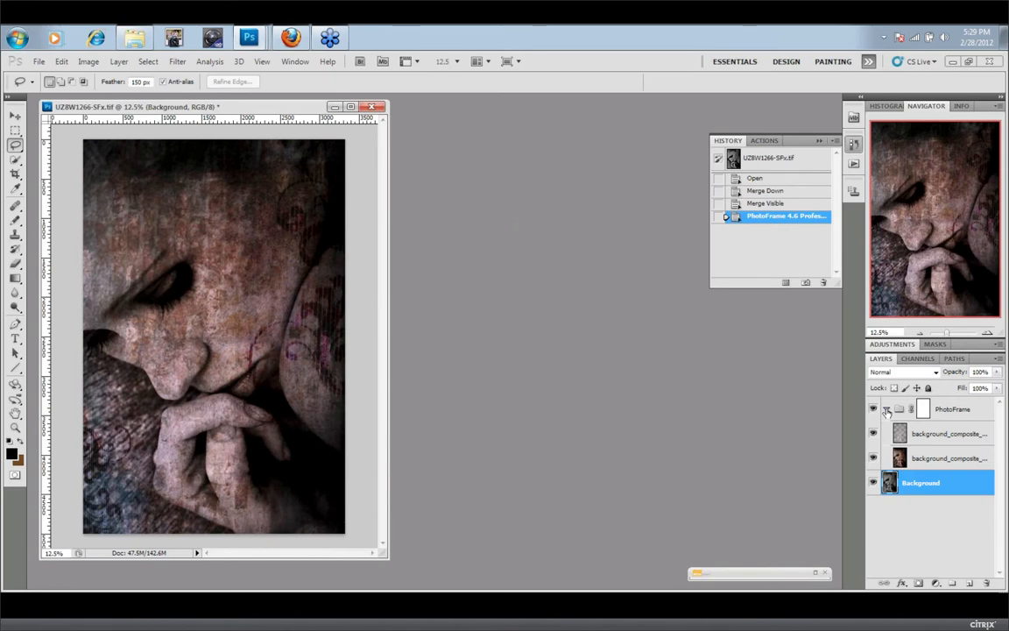
click(963, 459)
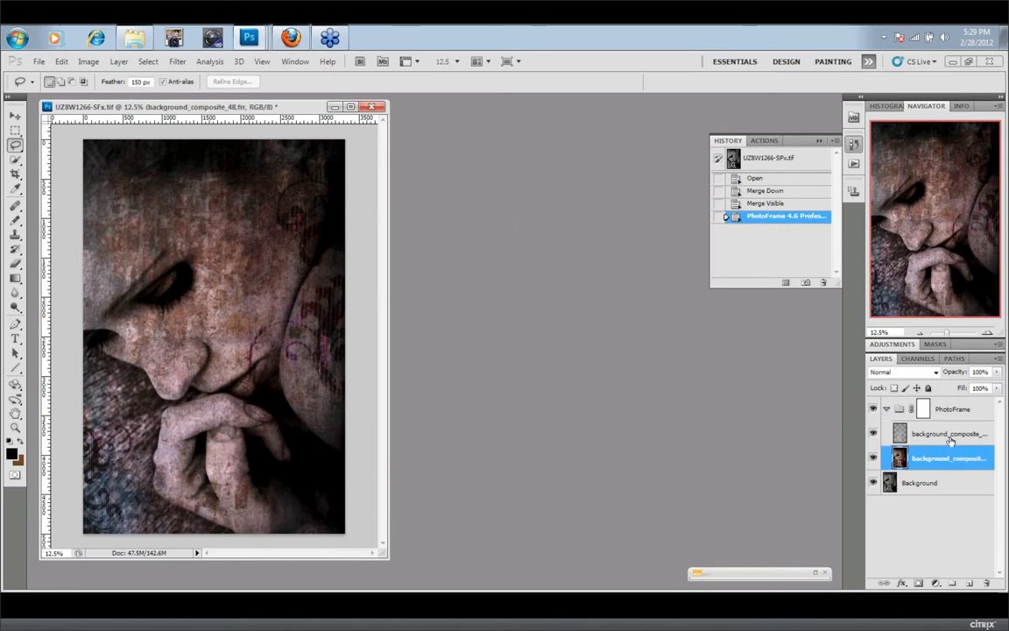
Compare the photo with each PhotoFrame texture layer hidden and shown, leaving both layers visible
click(875, 434)
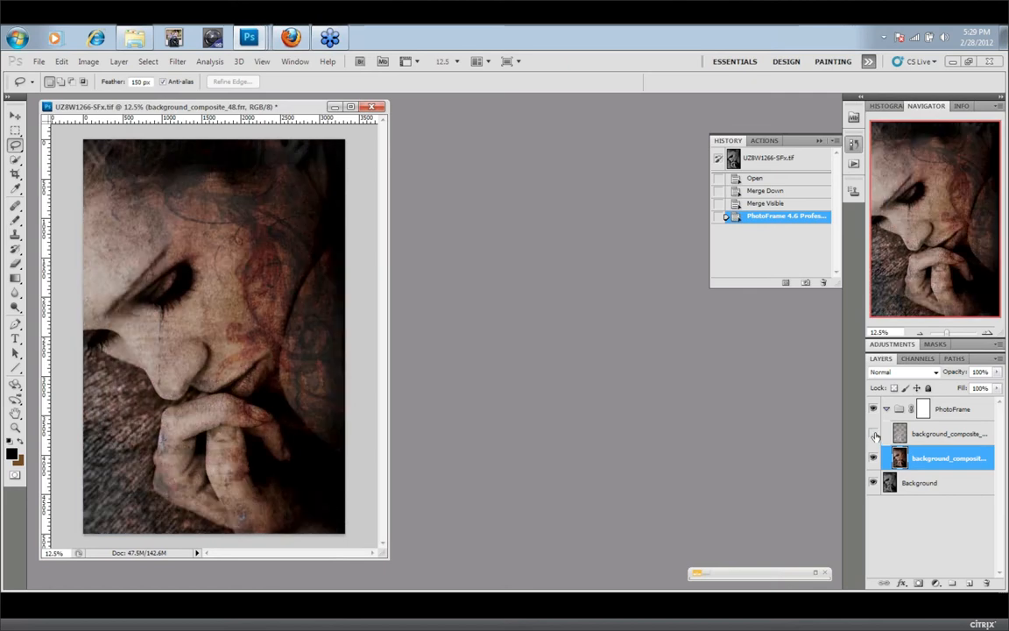
click(873, 459)
click(873, 459)
click(873, 459)
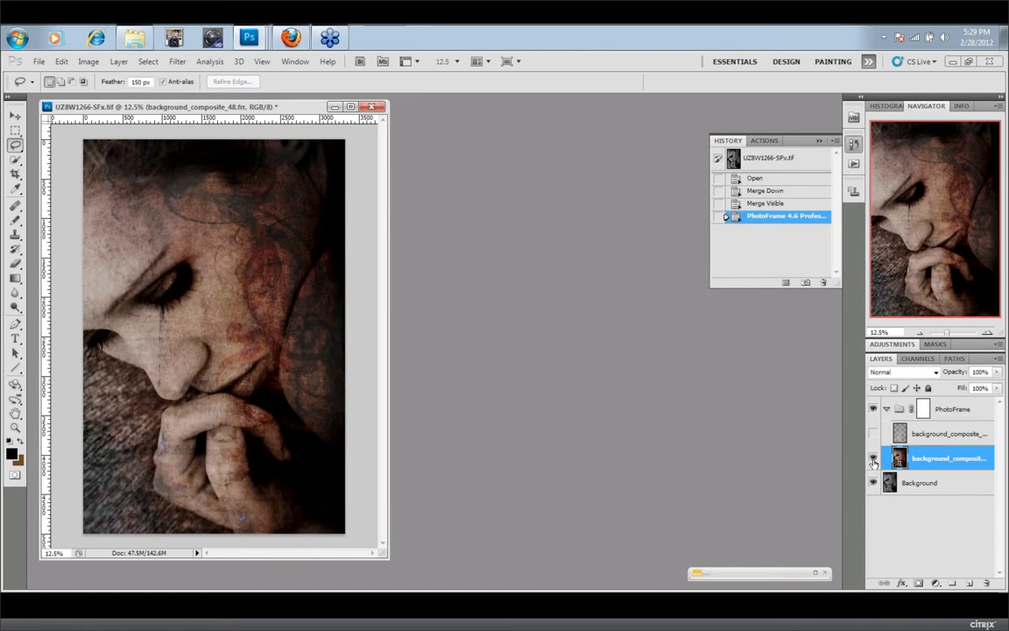
click(873, 435)
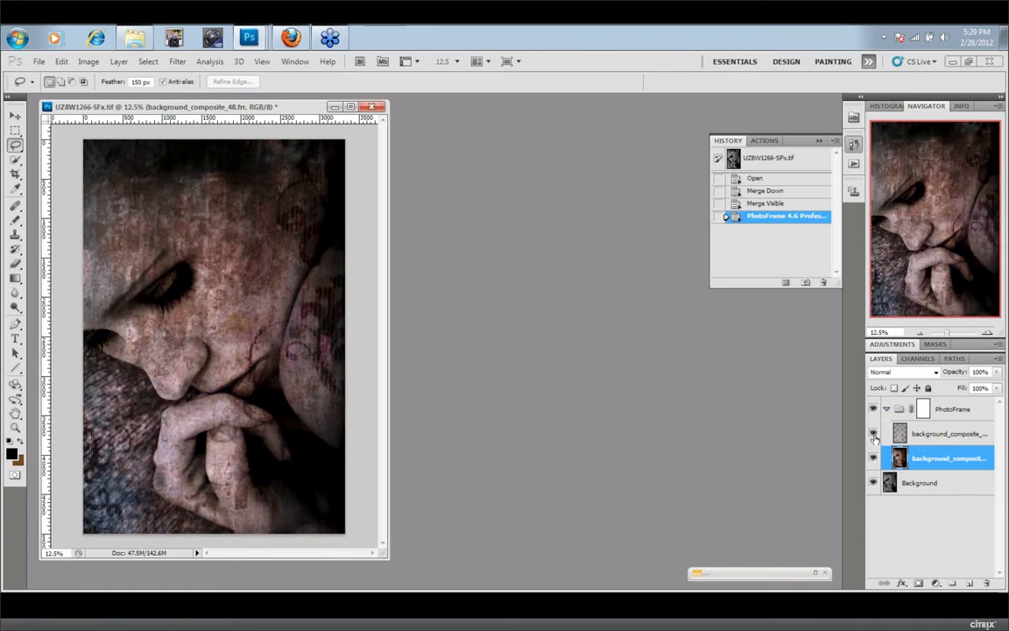
Copy a 150 px feathered lasso selection of the face and hand from the Background to a new layer between the two texture layers
click(892, 484)
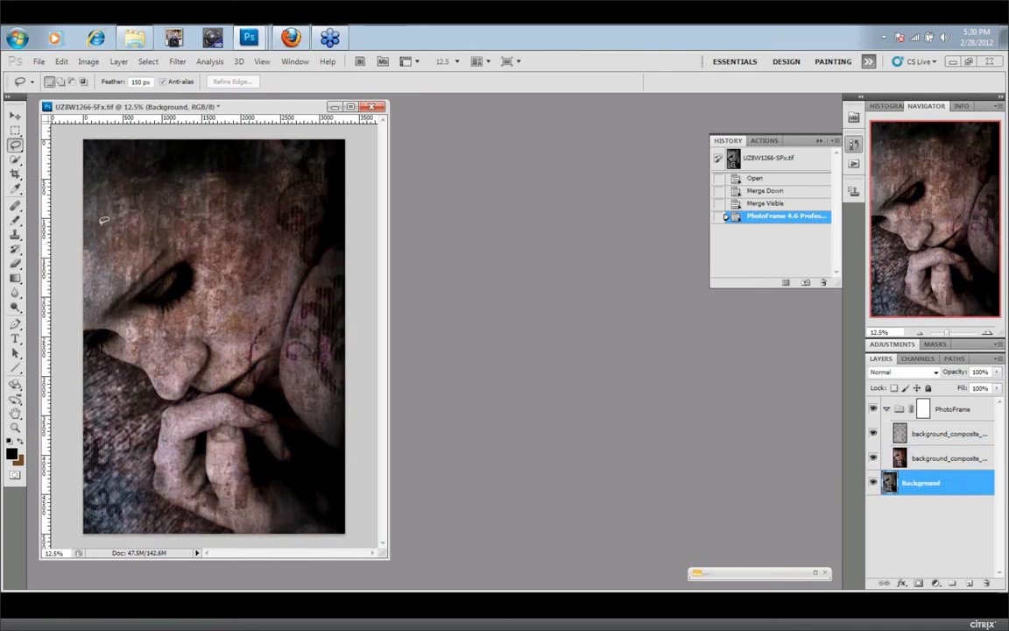
mouse_move(100, 225)
mouse_down()
mouse_move(78, 268)
mouse_move(76, 334)
mouse_move(140, 386)
mouse_move(208, 465)
mouse_up()
mouse_move(315, 452)
mouse_down()
mouse_move(310, 349)
mouse_move(332, 279)
mouse_move(229, 188)
mouse_move(155, 196)
mouse_move(88, 200)
mouse_up()
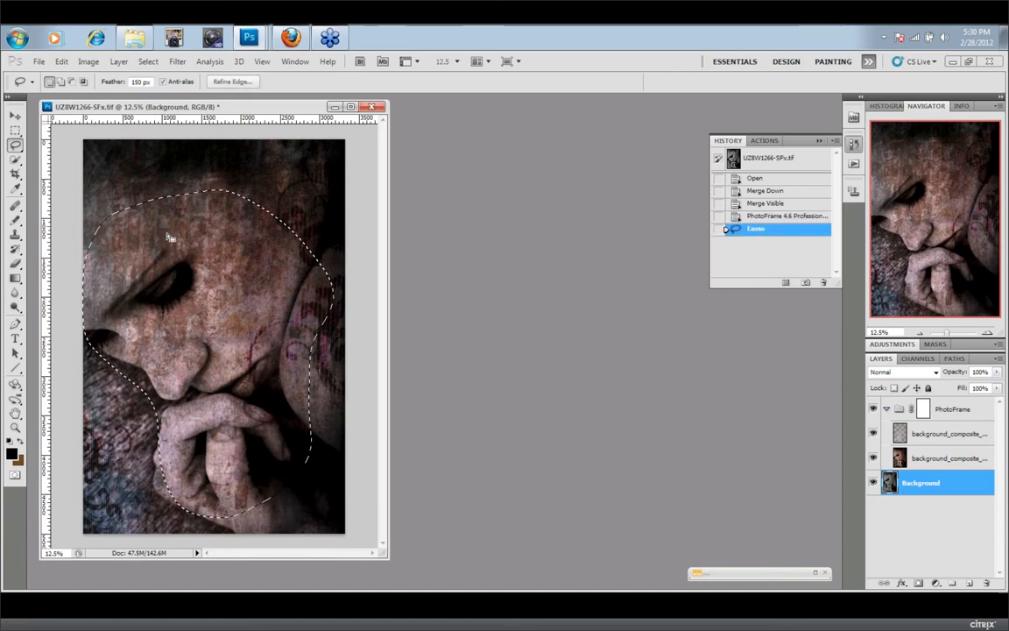
right_click(215, 257)
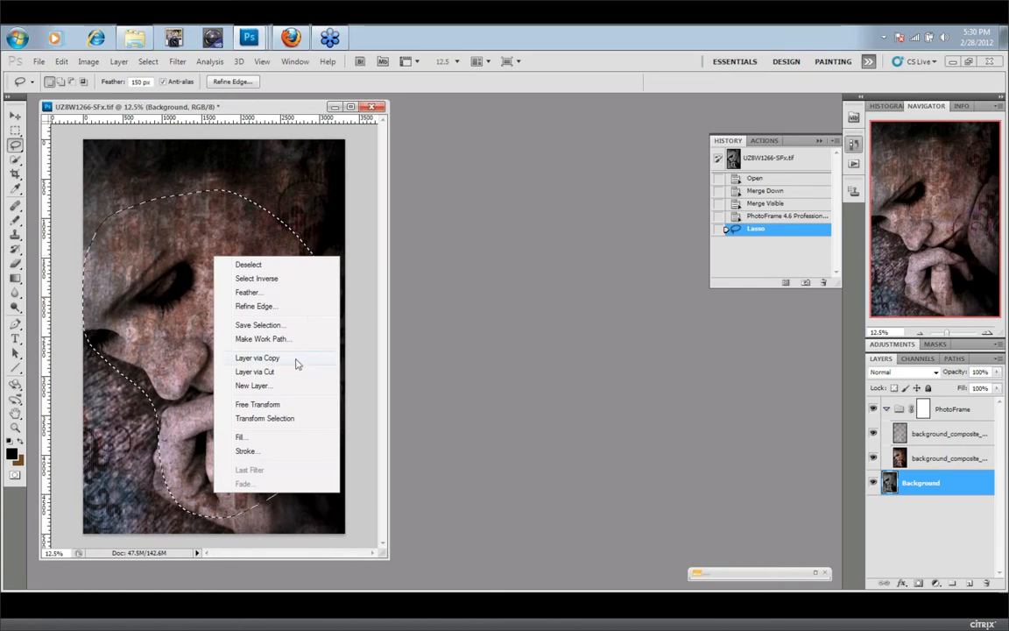
click(263, 357)
drag(940, 486, 960, 461)
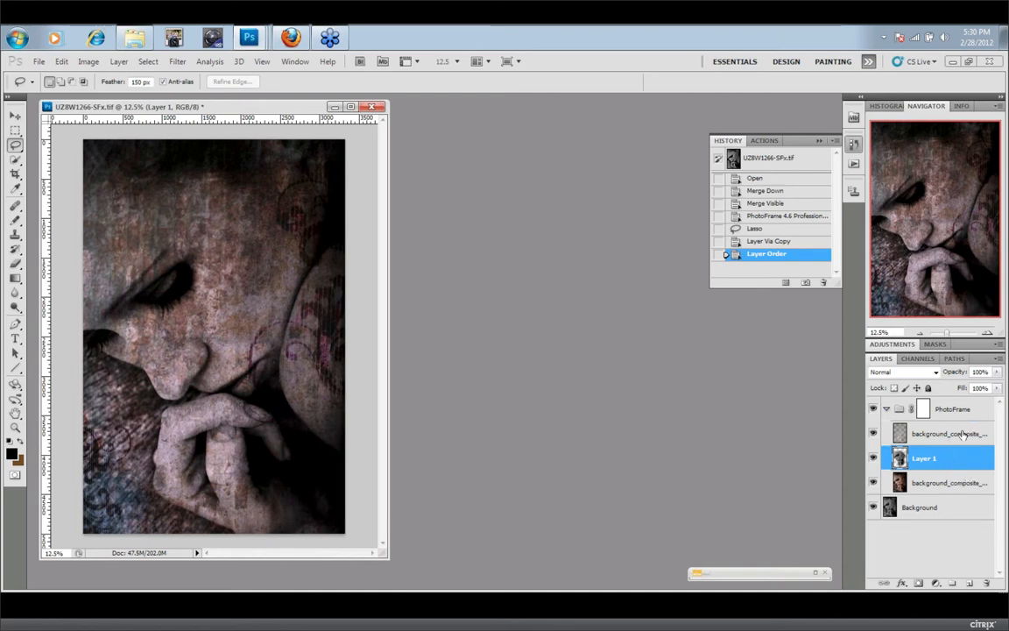
Set the background_composite_02.frr texture layer's blend mode to Screen
click(960, 434)
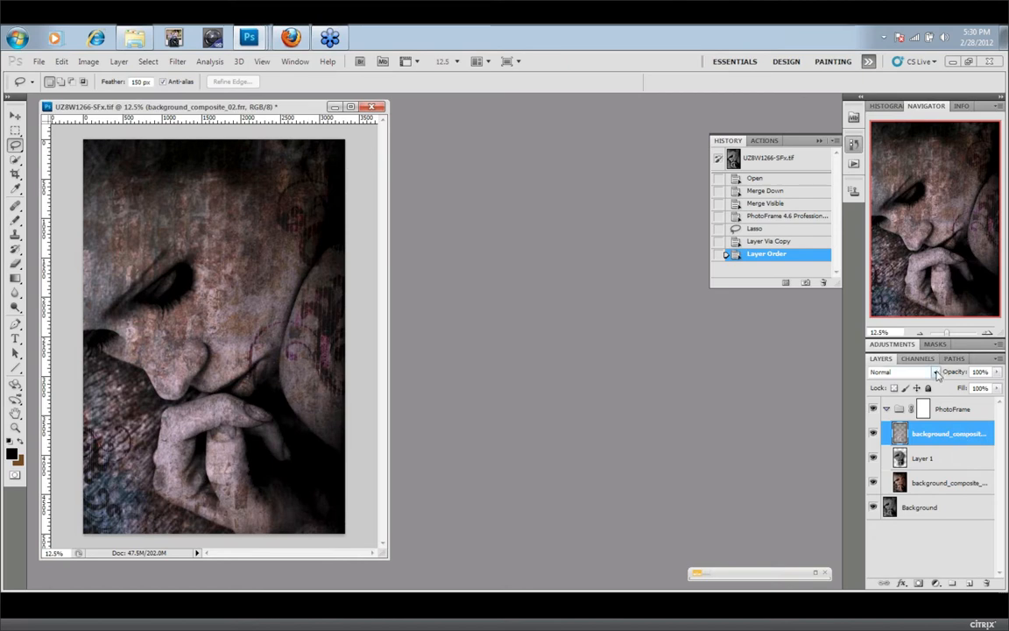
click(903, 371)
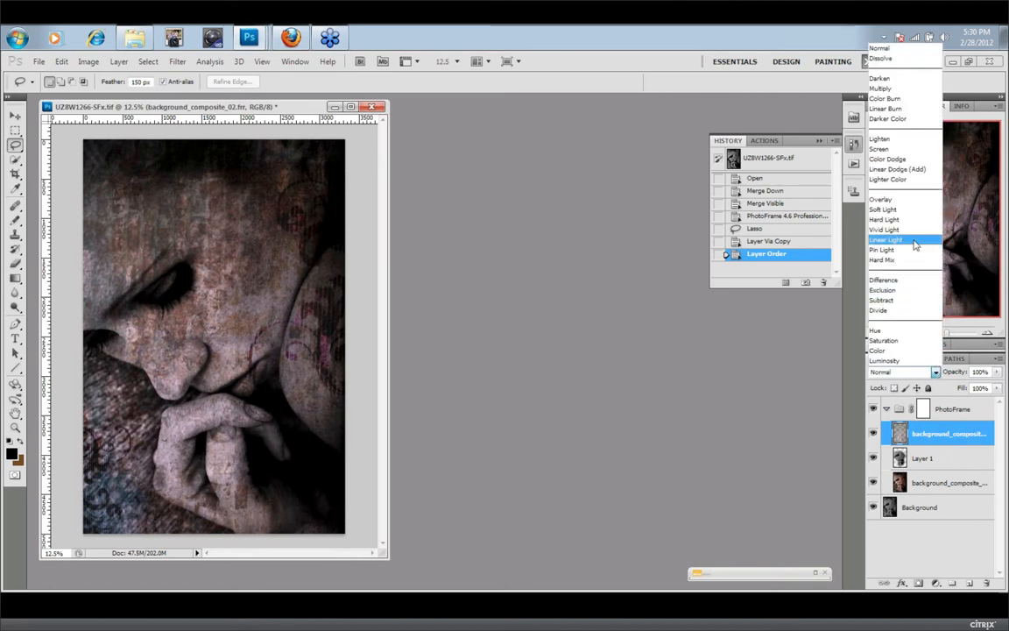
click(888, 151)
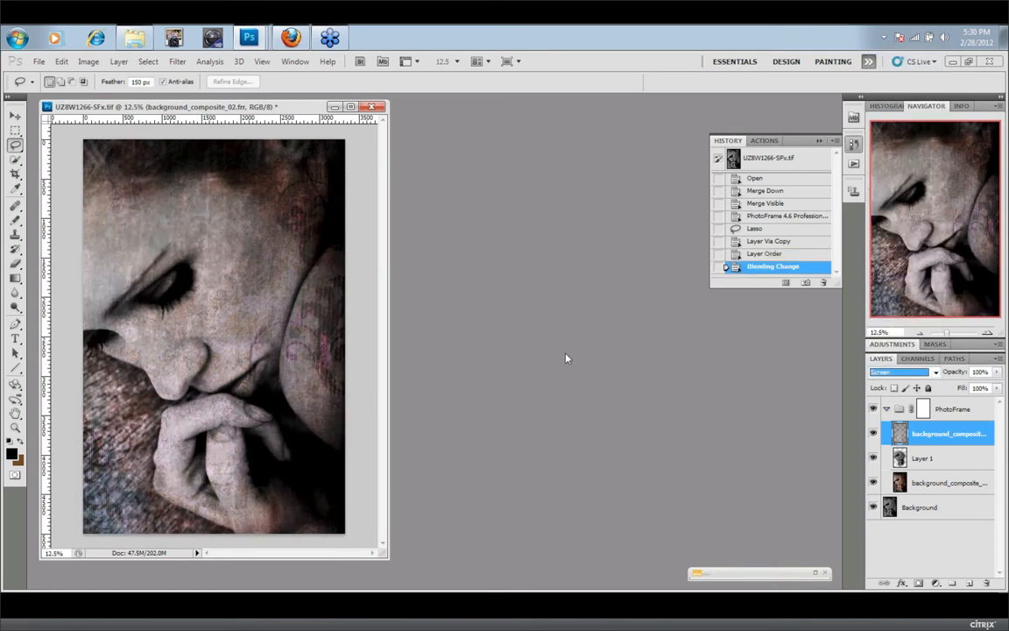
Reduce the opacity of the copied face-and-hand layer, Layer 1, to 47%
click(955, 458)
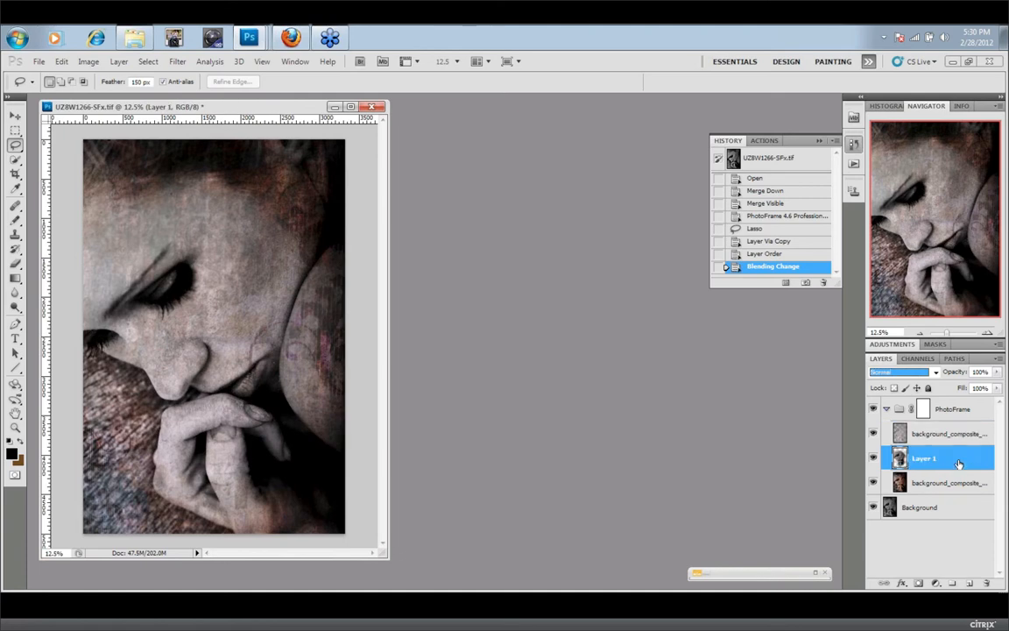
click(997, 374)
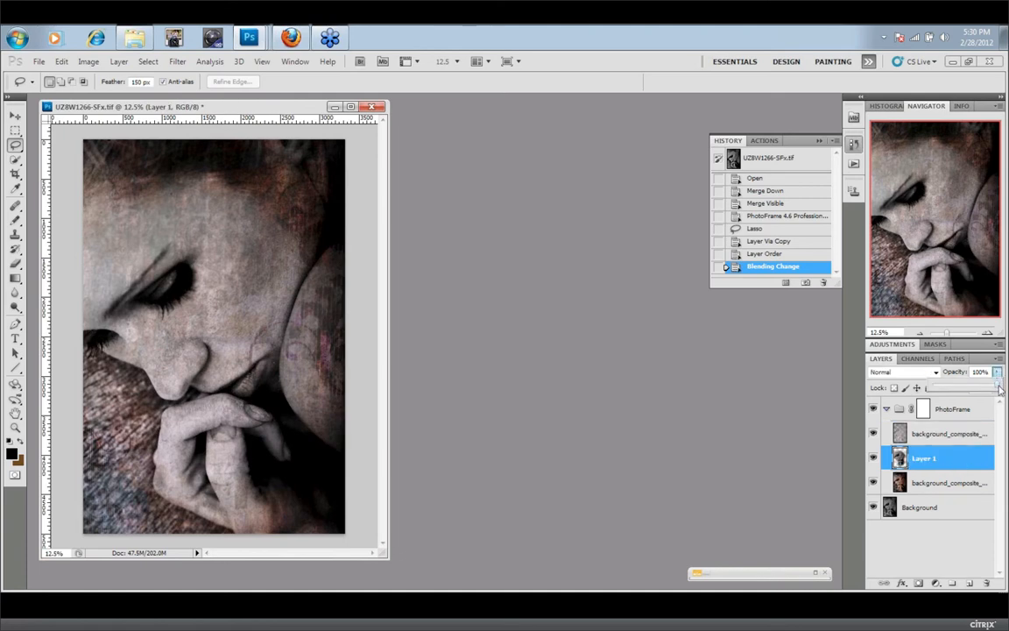
drag(996, 385, 964, 389)
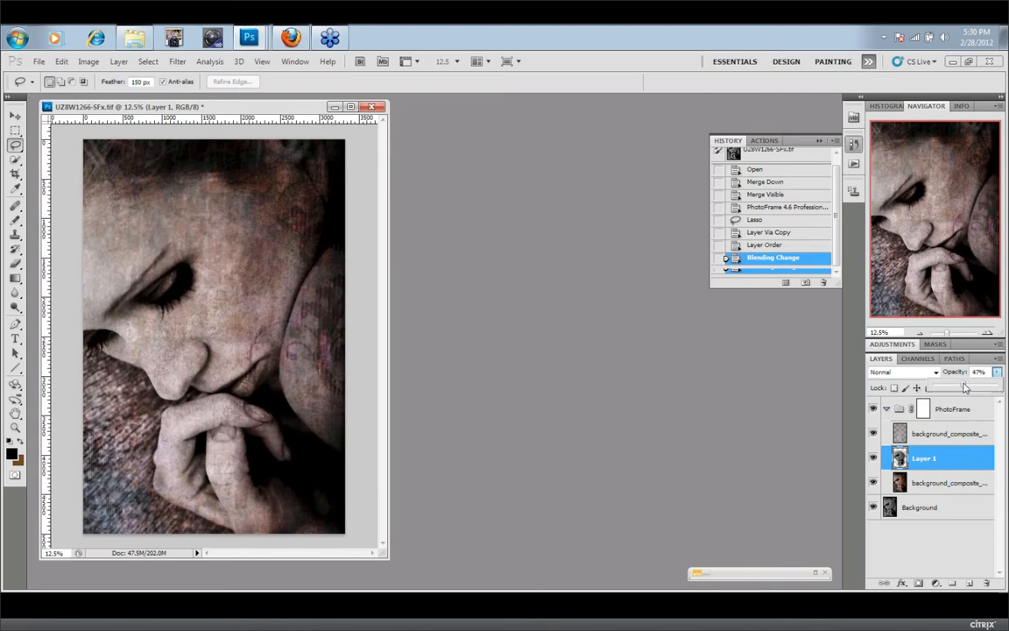
Compare the photo with Layer 1 and the whole PhotoFrame group hidden and shown, leaving both visible
click(873, 458)
click(874, 458)
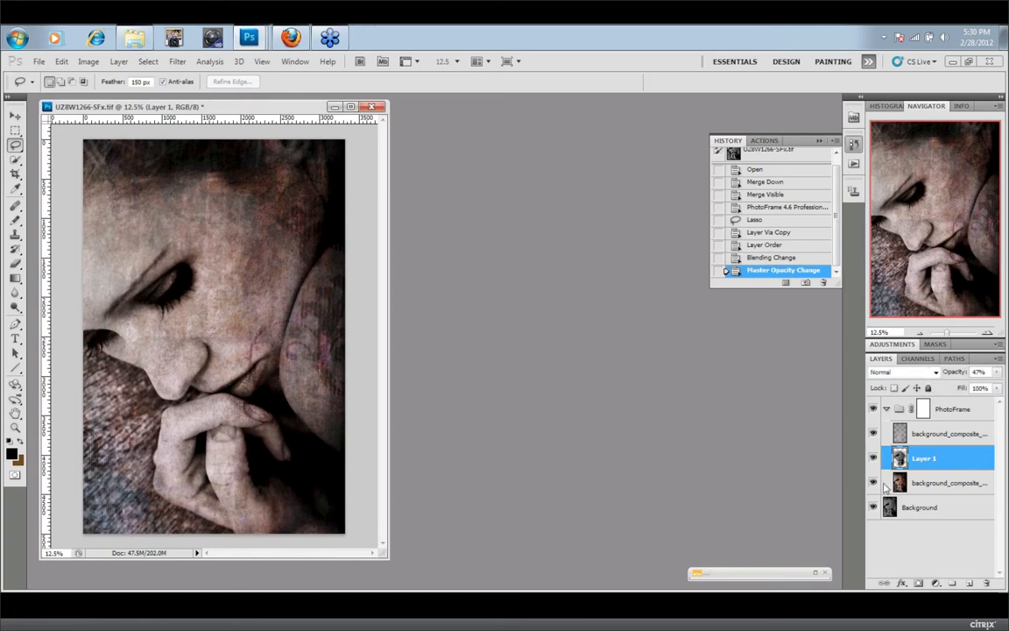
click(873, 409)
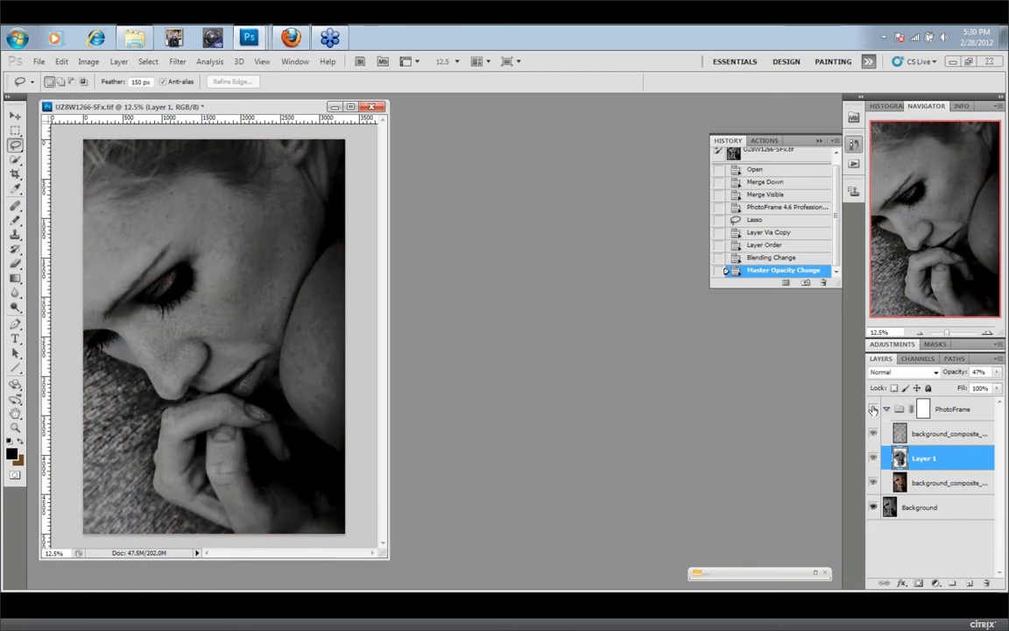
click(873, 409)
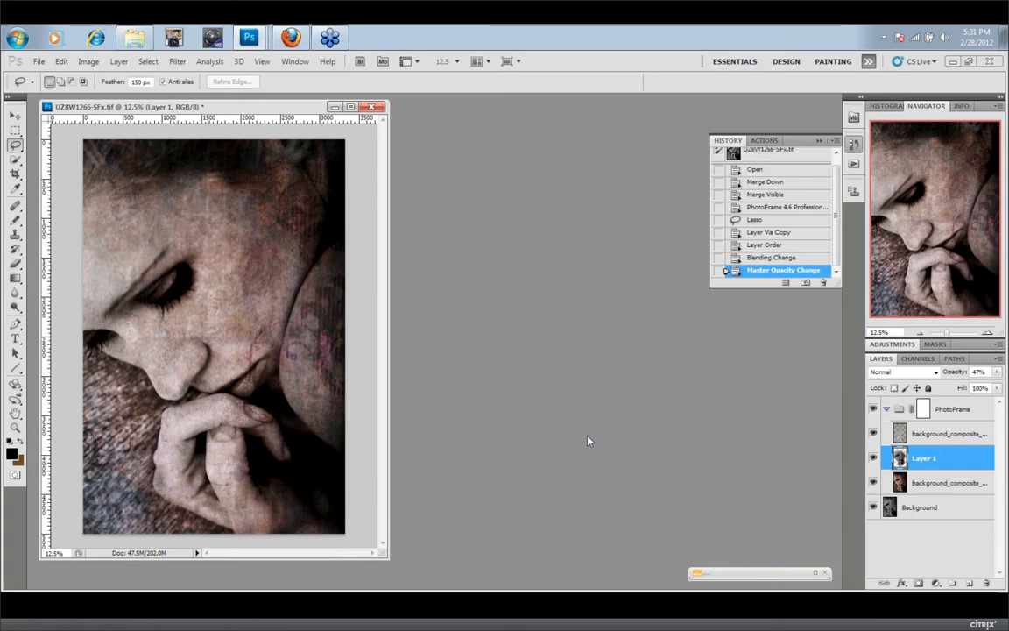
click(873, 409)
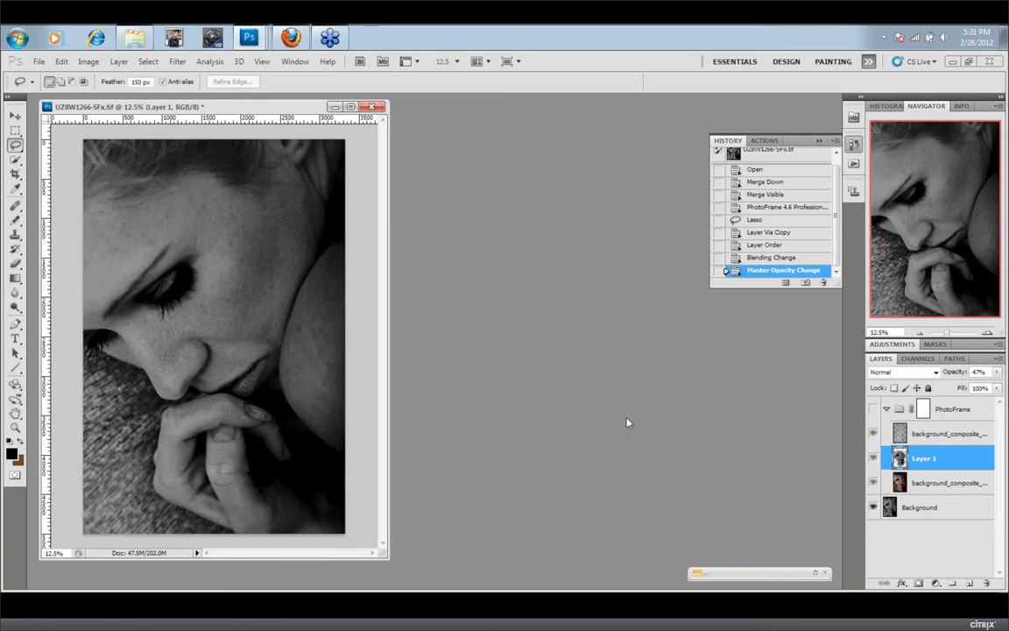
click(872, 409)
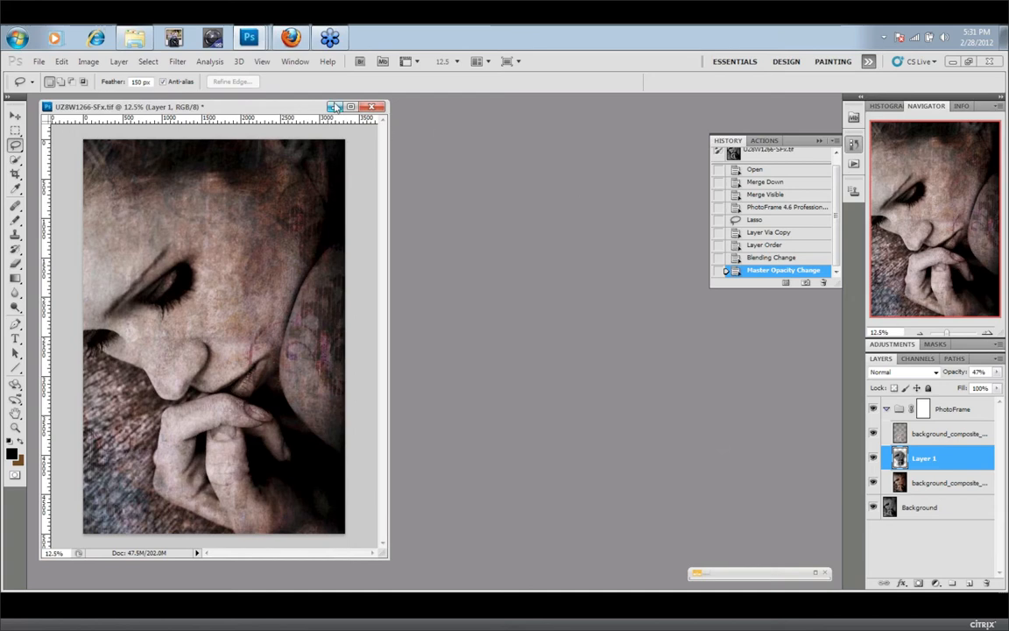
Minimize the portrait, bring UZ8W3626.tif to the front, and reposition and enlarge its window to fit the whole photo
click(336, 106)
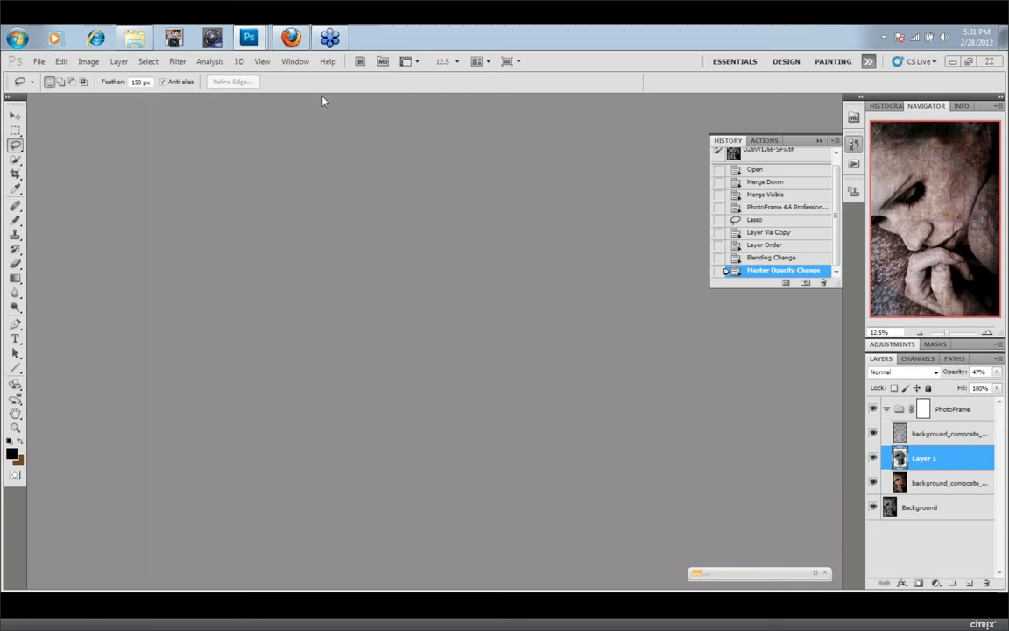
click(292, 61)
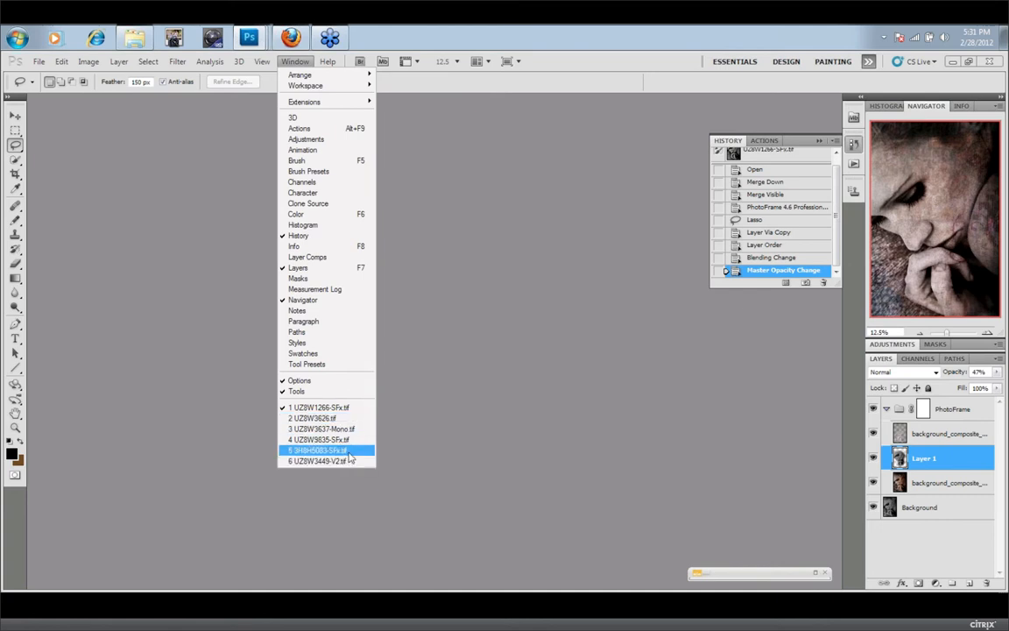
click(333, 419)
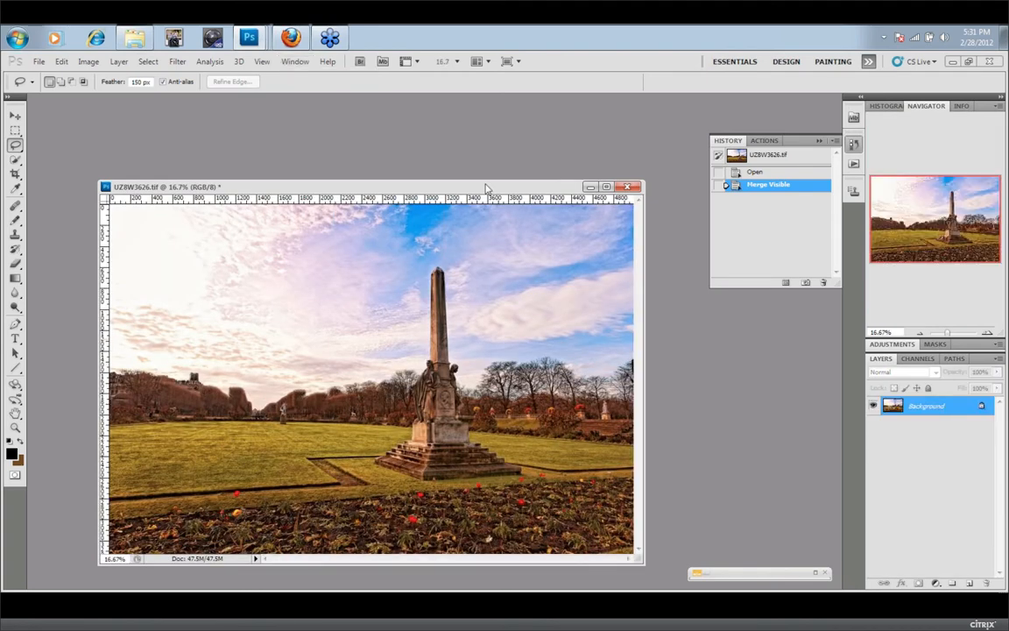
drag(488, 187, 450, 135)
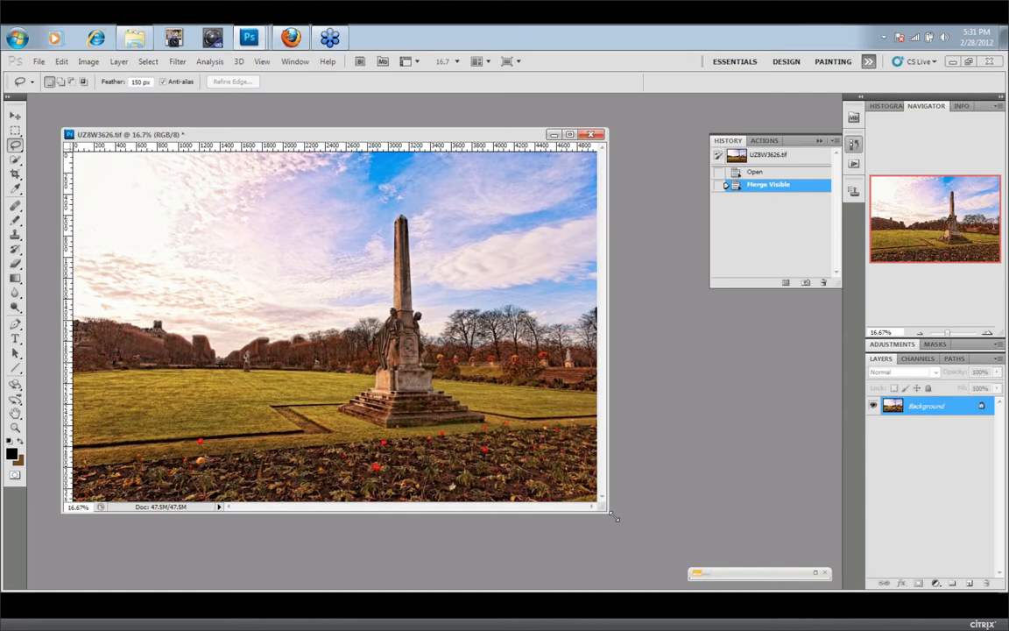
drag(616, 518, 645, 538)
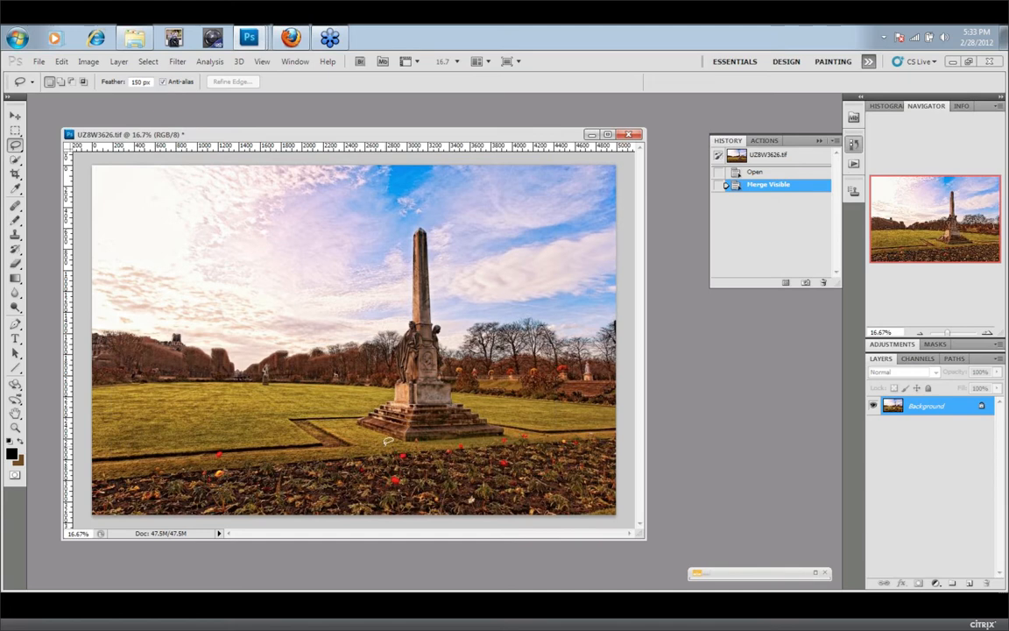
Open UZ8W3626.tif in PhotoFrame 4.6 Professional Edition
click(40, 63)
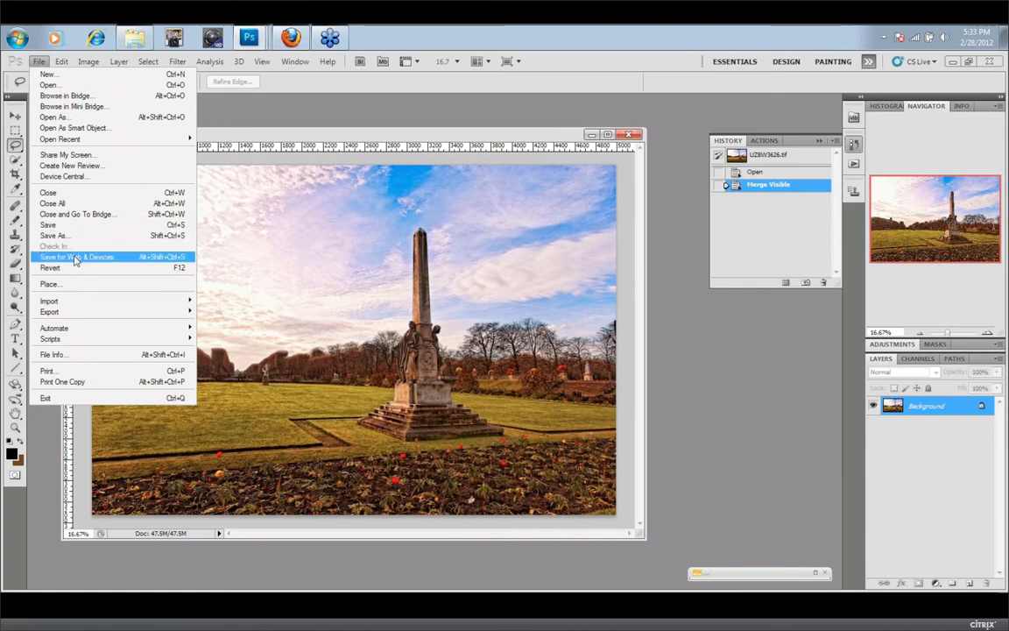
mouse_move(77, 329)
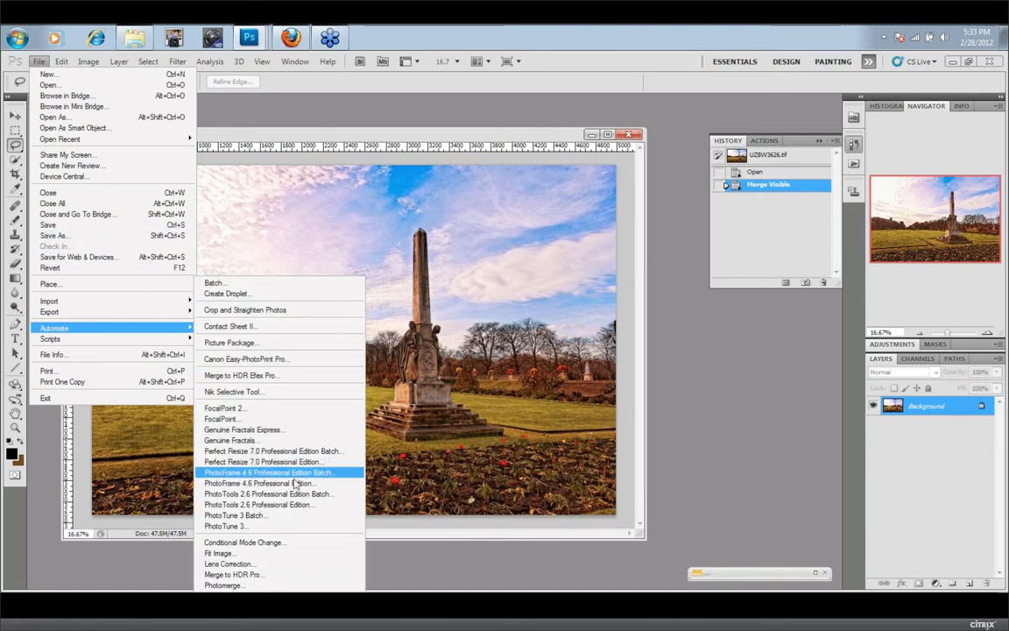
click(263, 483)
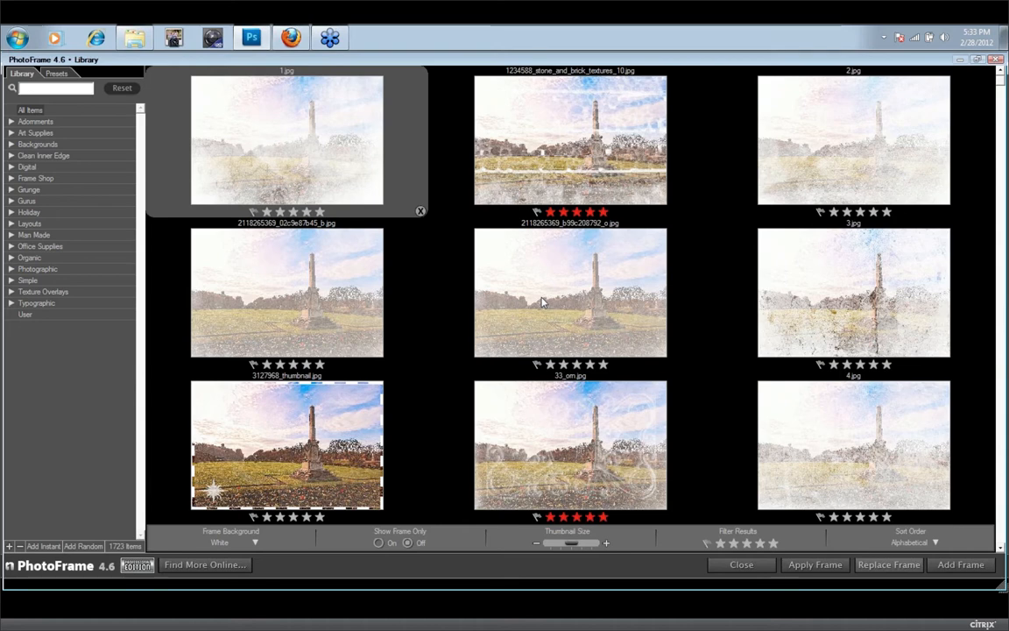
Add background_composite_01.frr from the Backgrounds Composites category to the photo and set its blend mode to Overlay
click(10, 146)
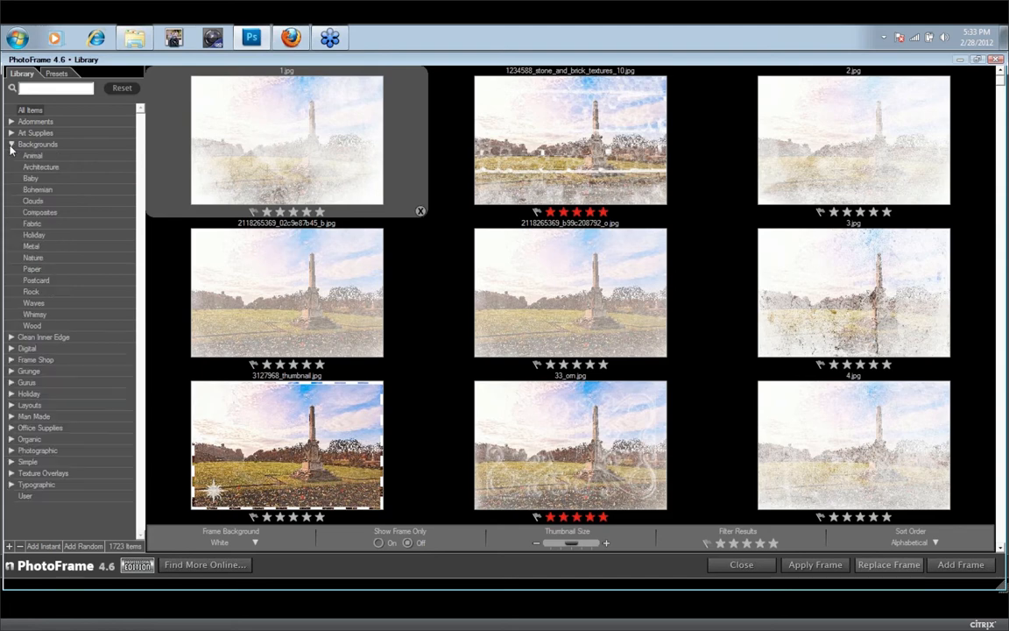
click(49, 213)
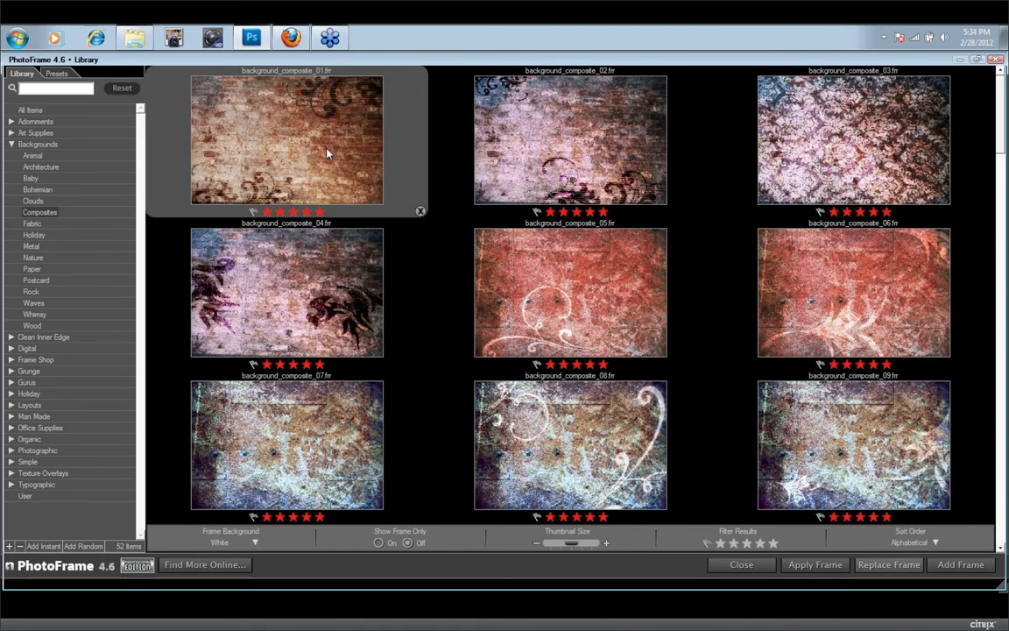
double_click(326, 154)
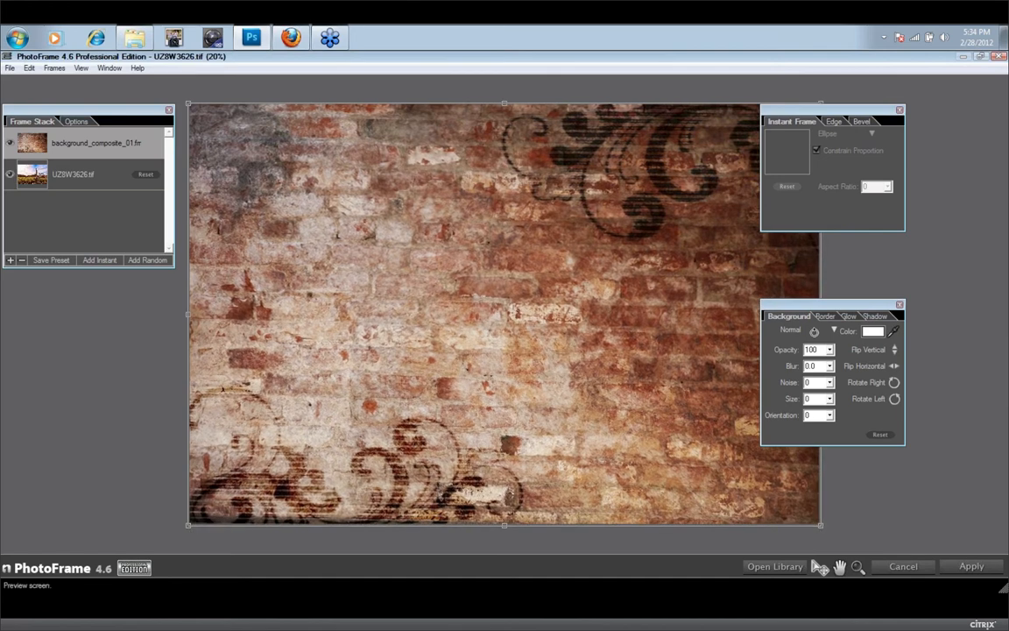
click(813, 331)
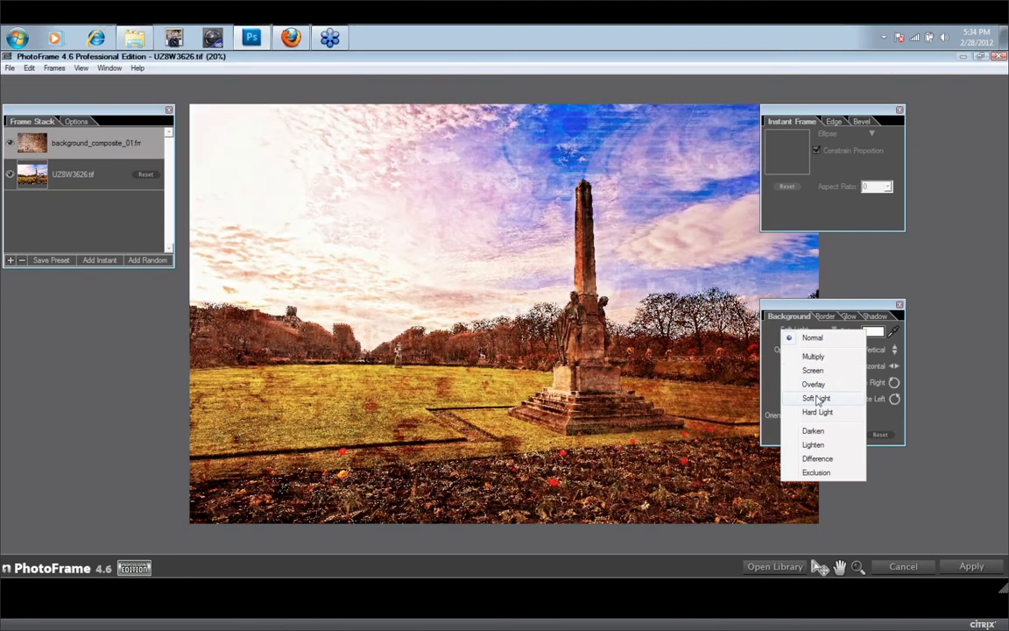
click(813, 384)
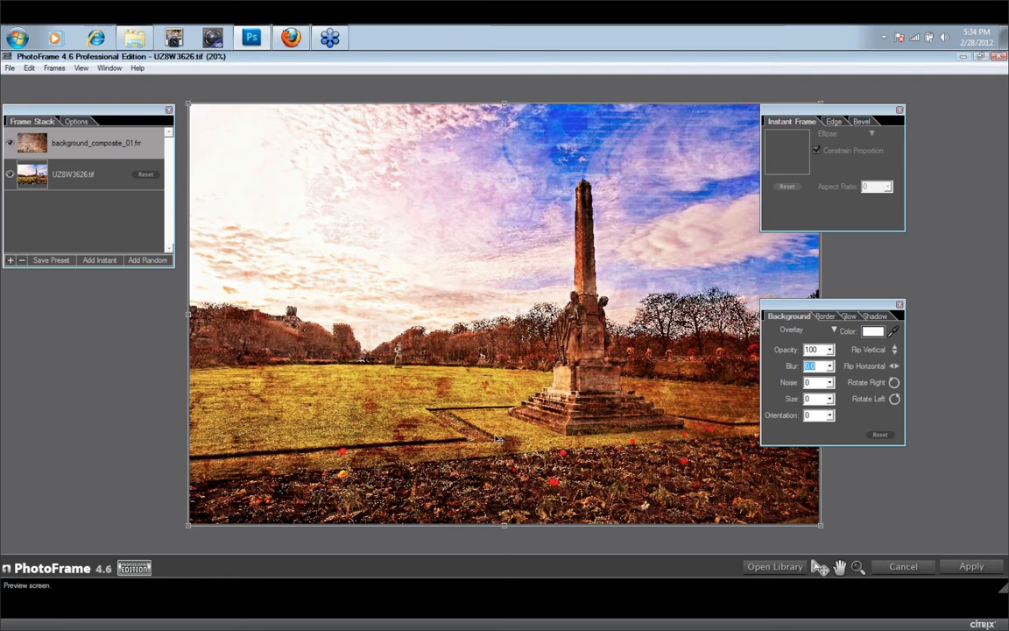
Filter the library's Composites backgrounds to five-star items and add background_composite_43.frr to the frame stack
click(775, 567)
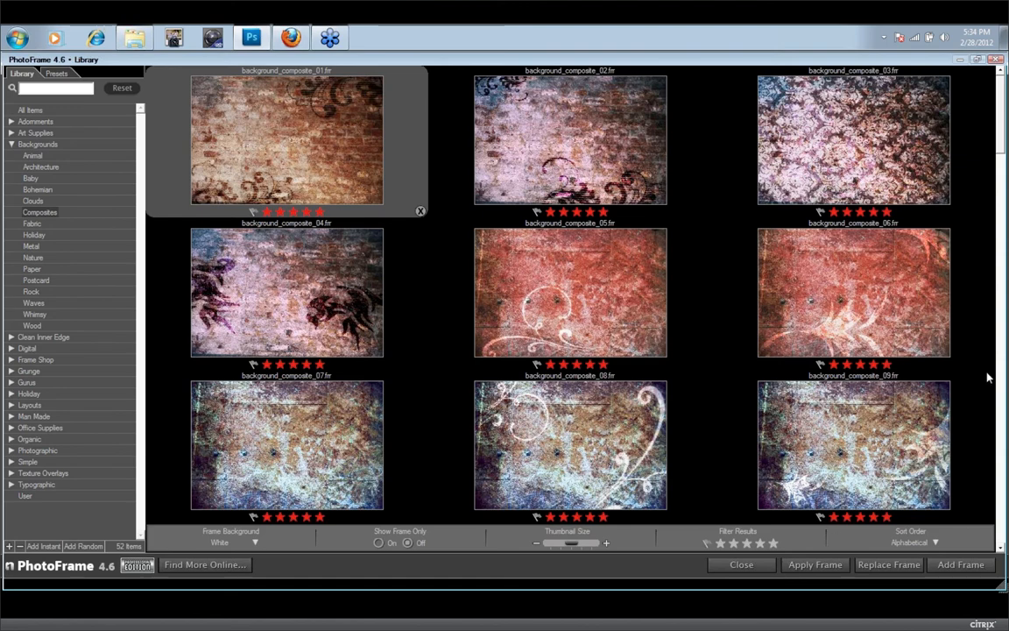
click(774, 544)
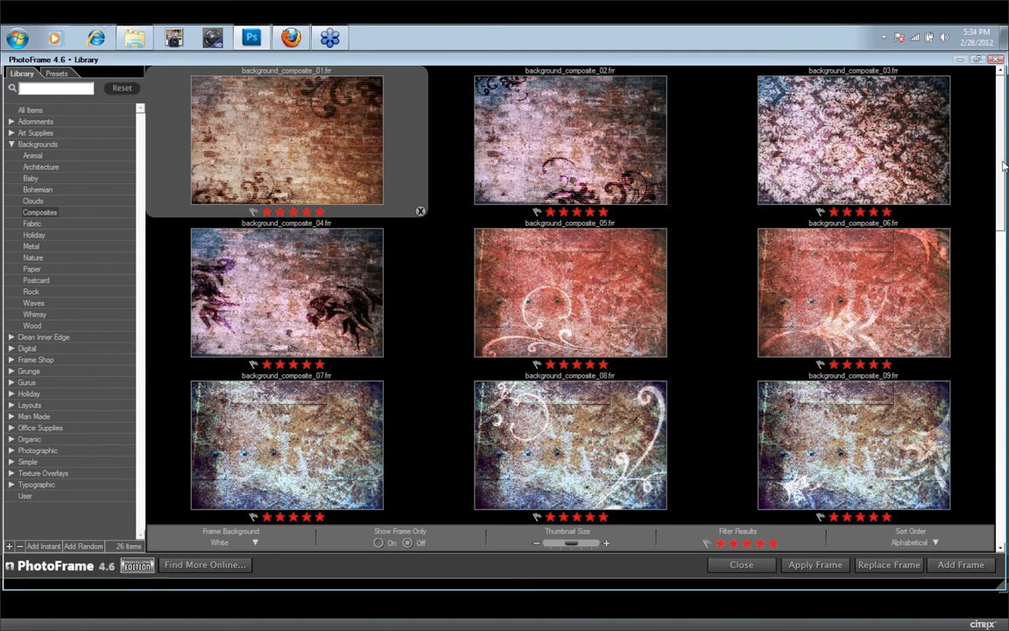
scroll(1004, 167, down, 1)
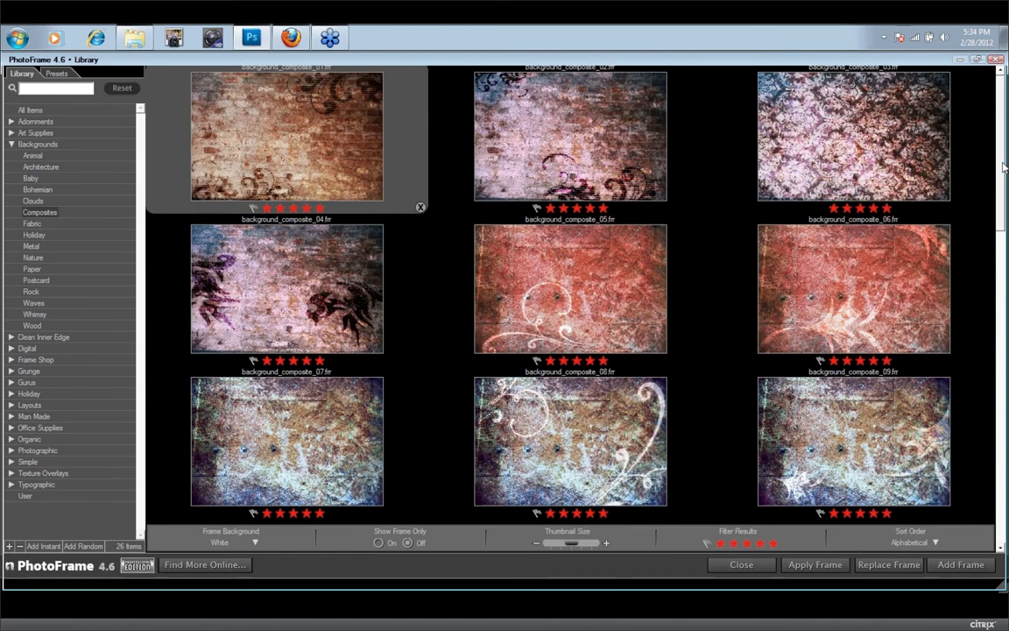
scroll(1005, 166, down, 5)
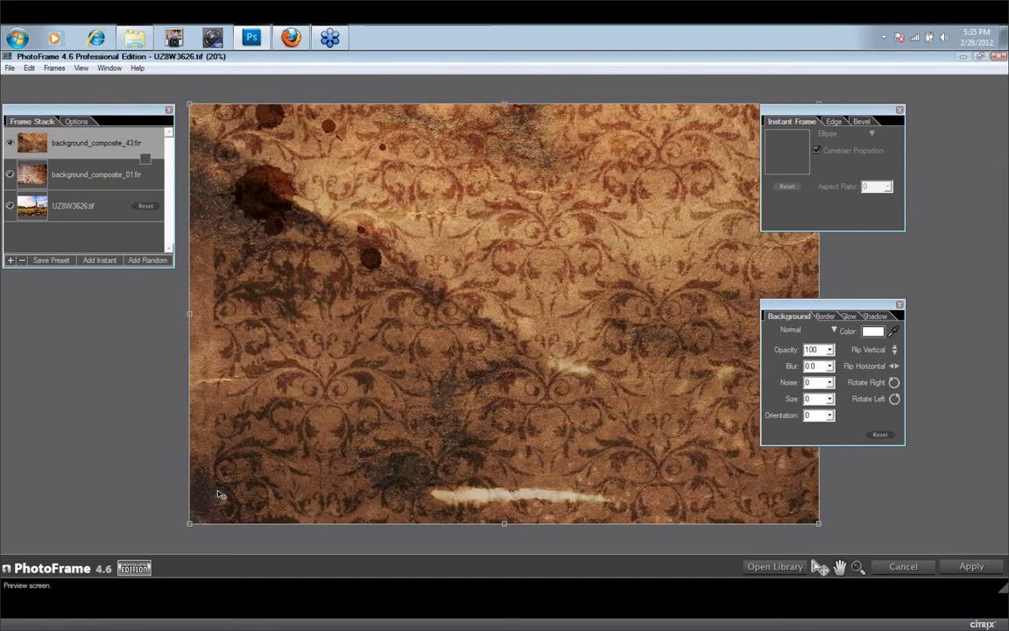
Set the background_composite_43.frr texture's blend mode to Multiply and its opacity to 61
click(839, 332)
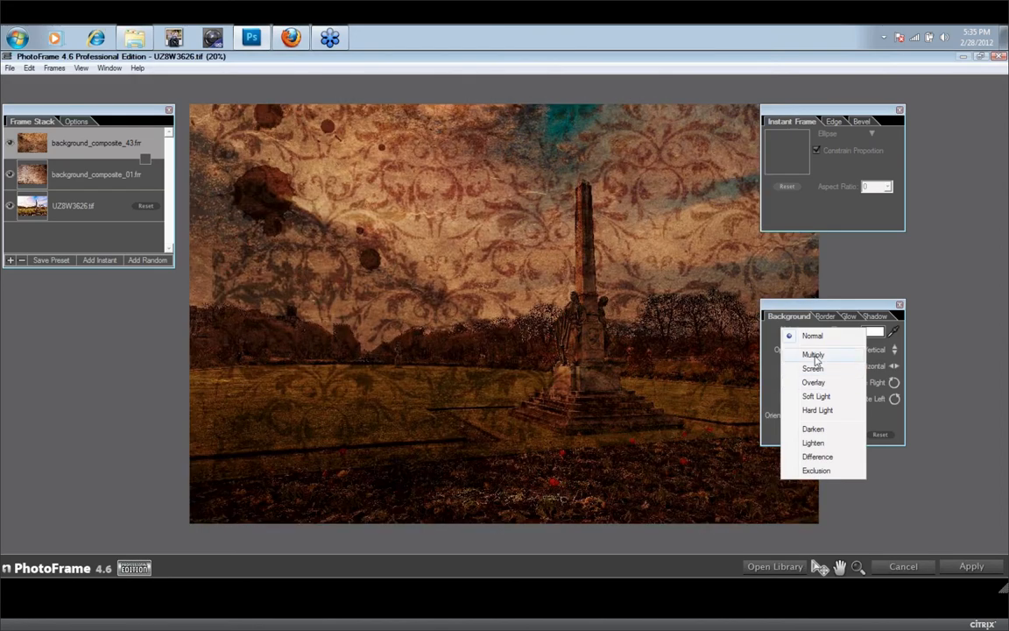
click(814, 355)
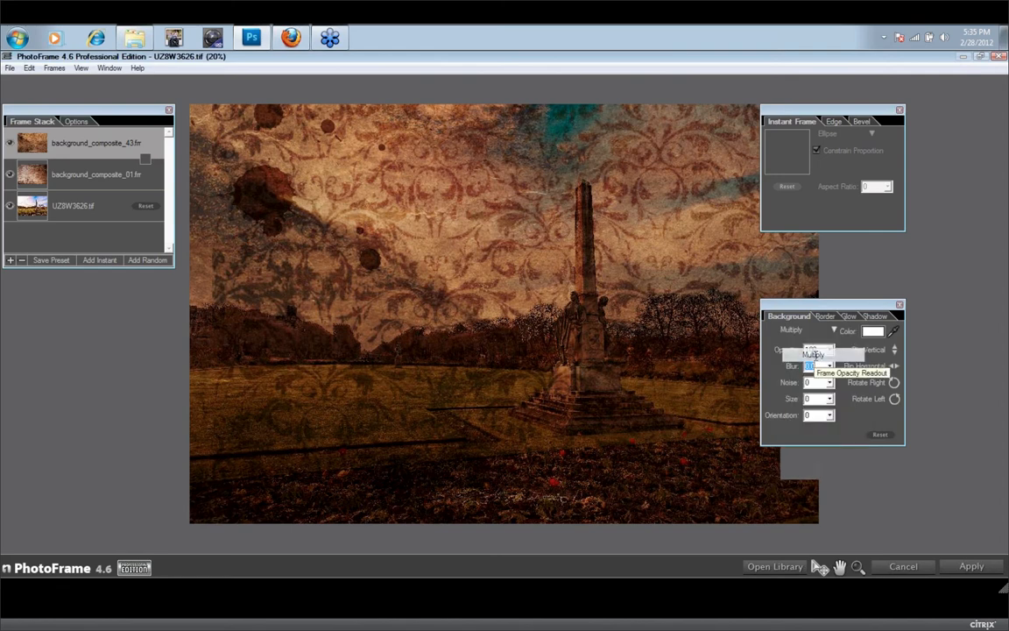
drag(831, 350, 837, 379)
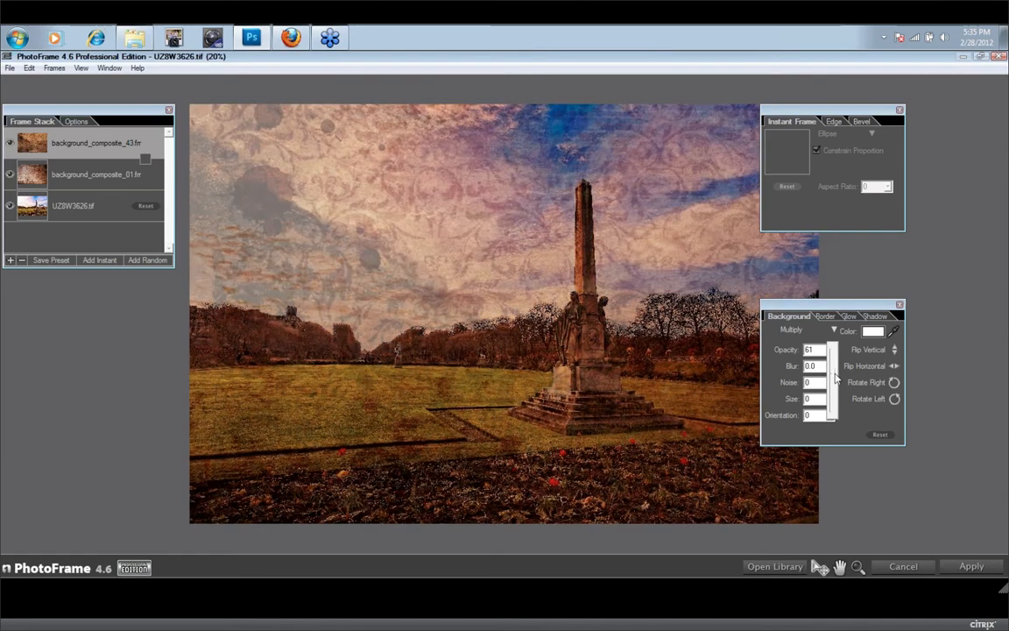
Set the opacity of the background_composite_43.frr texture to 78
drag(837, 377, 833, 369)
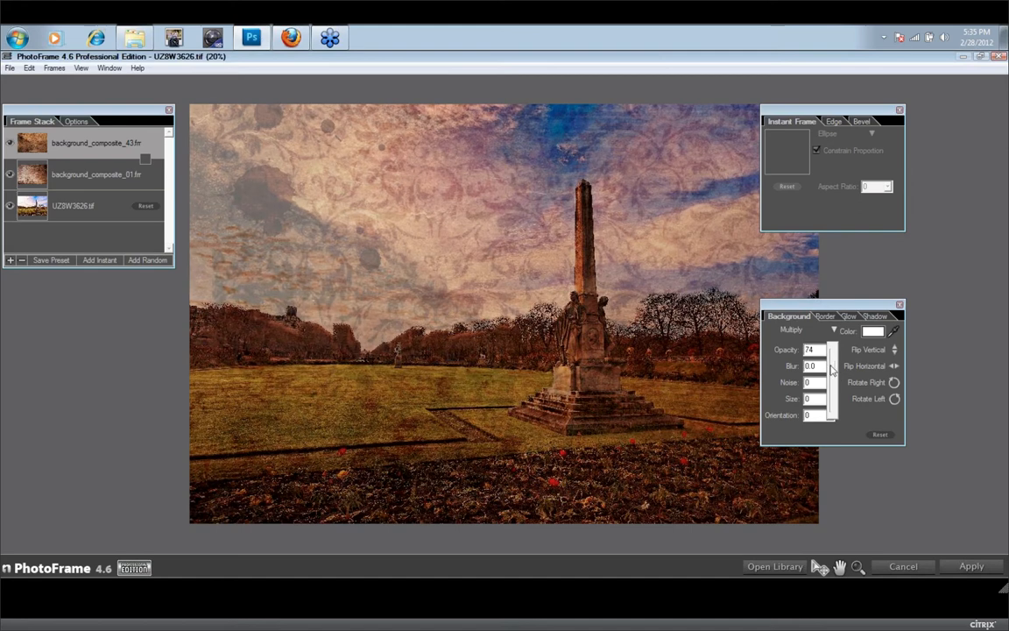
drag(831, 369, 834, 360)
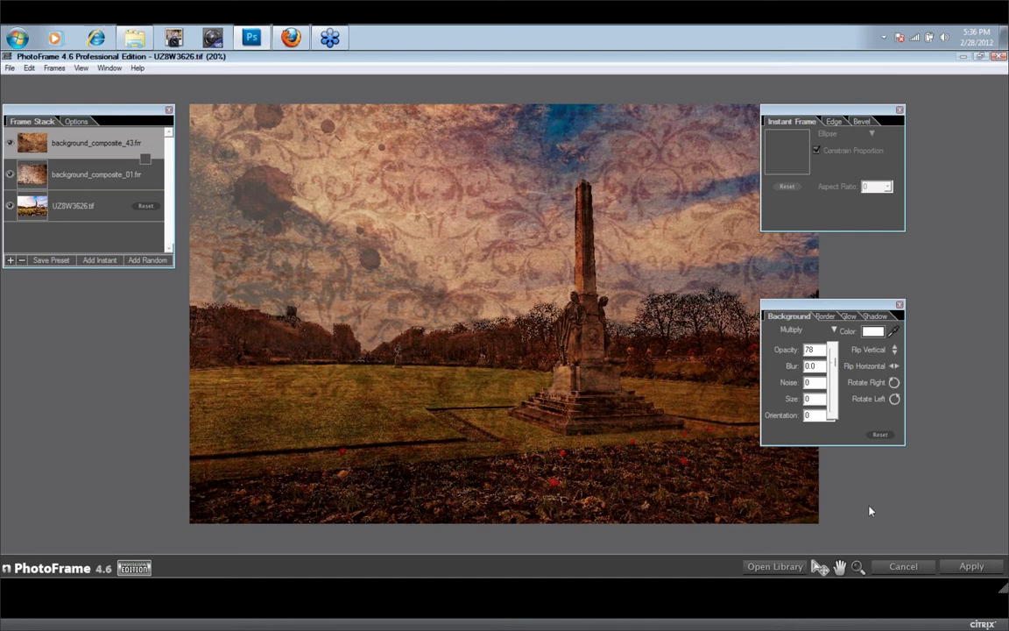
click(778, 569)
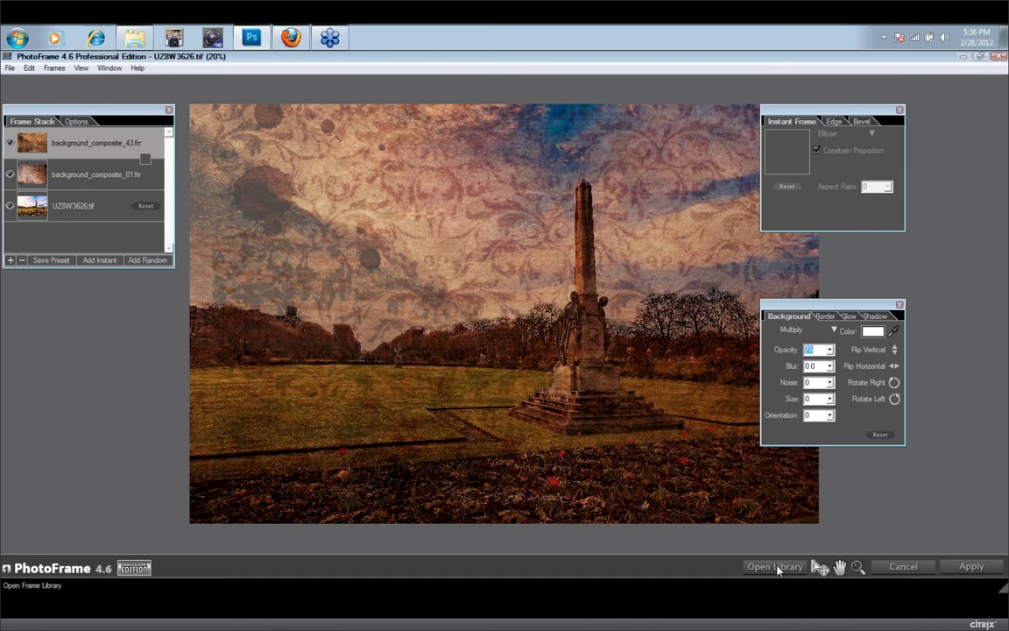
Open the frame library and clear the star-rating filter from the User category
click(777, 567)
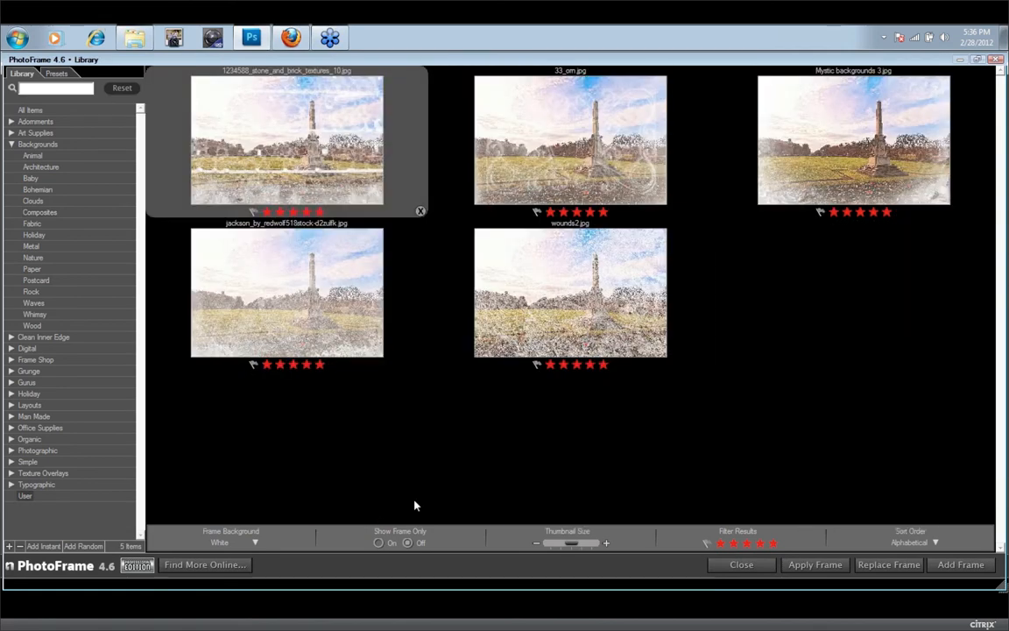
click(721, 543)
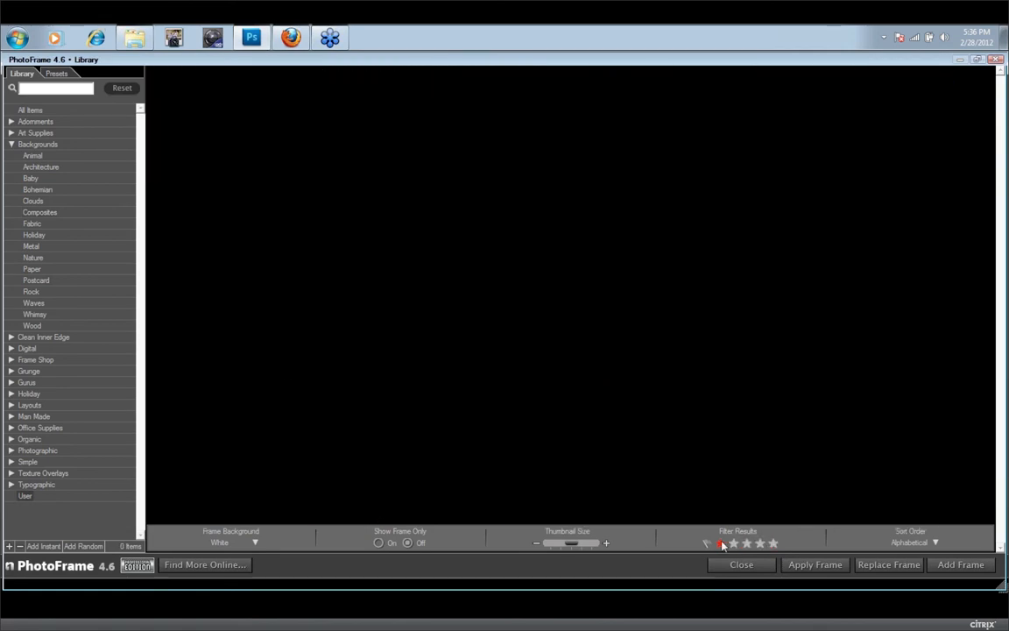
click(721, 543)
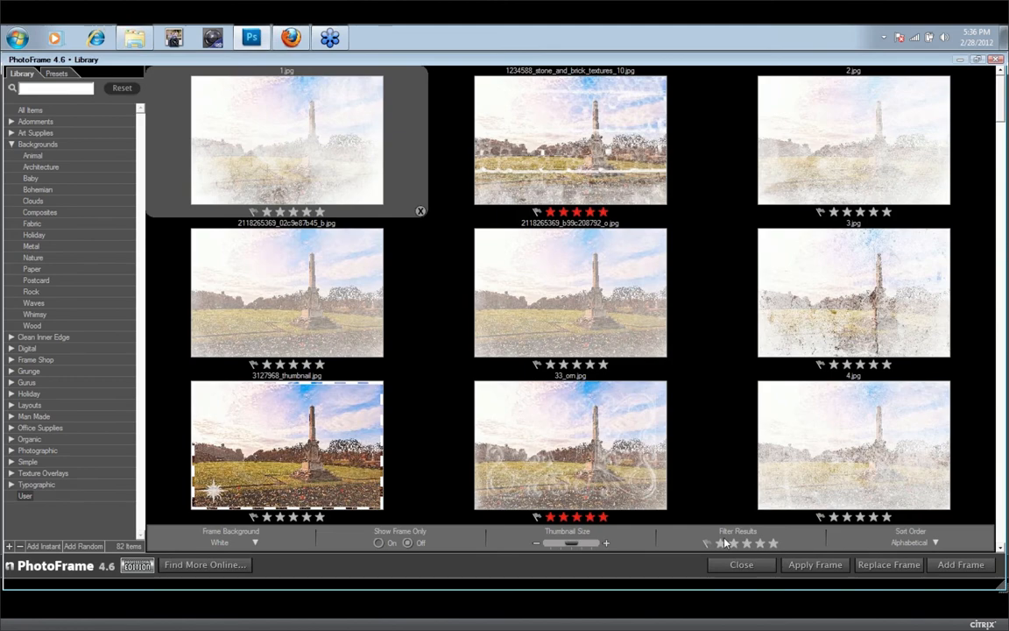
Add Mystic backgrounds 4.jpg from the User category to the frame stack and set its blend mode to Multiply
scroll(287, 254, down, 5)
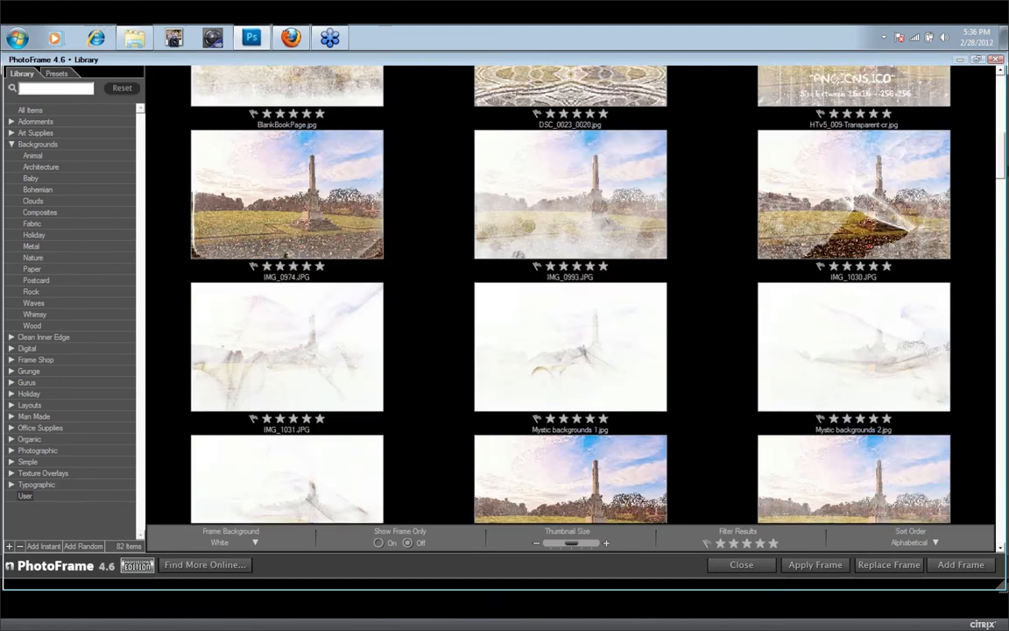
scroll(286, 256, down, 3)
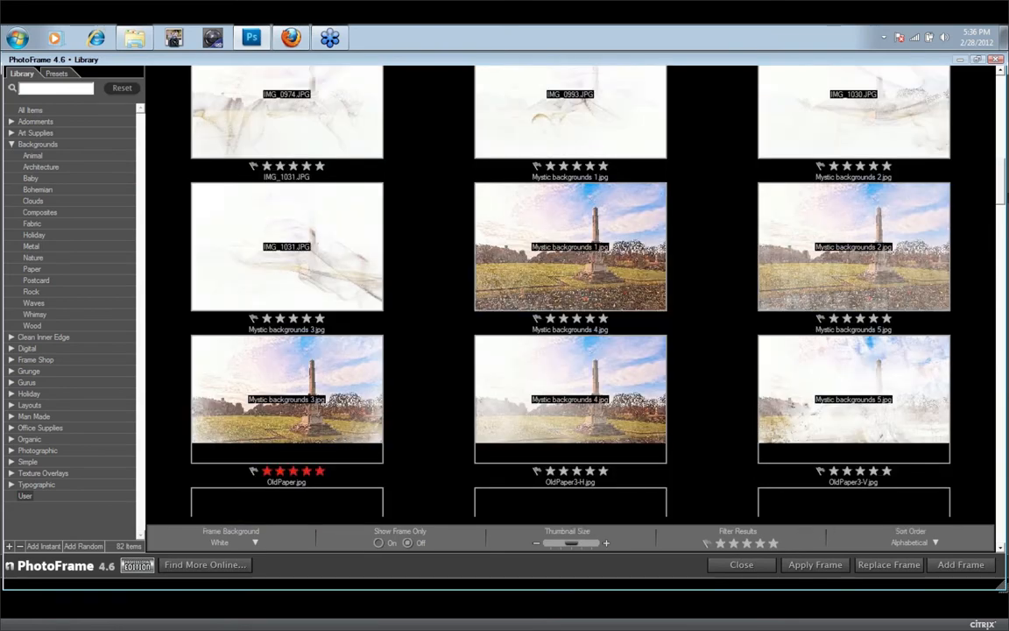
scroll(829, 259, down, 2)
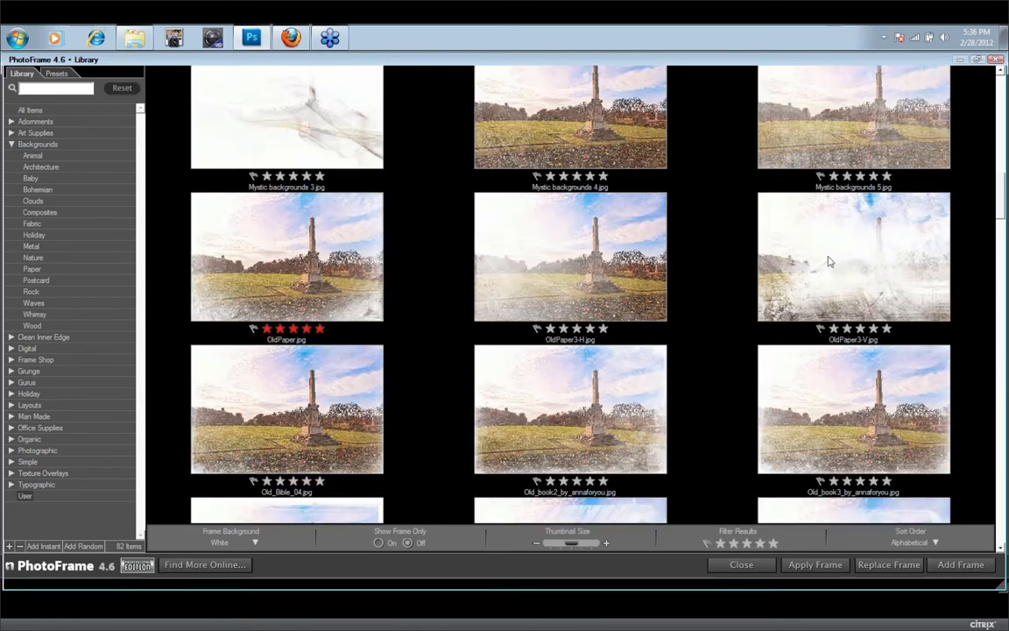
click(629, 279)
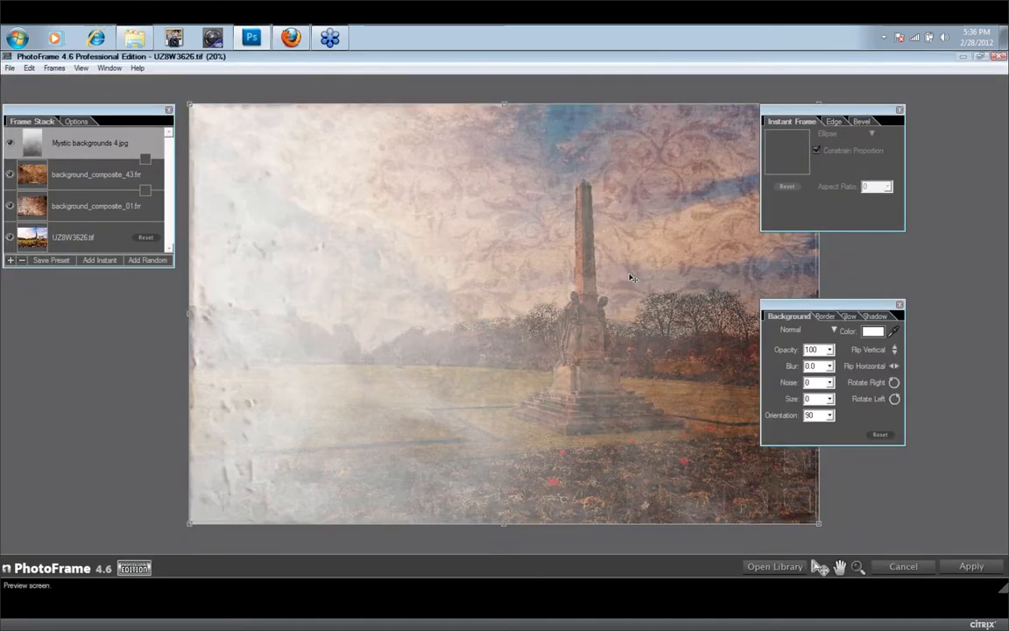
click(828, 330)
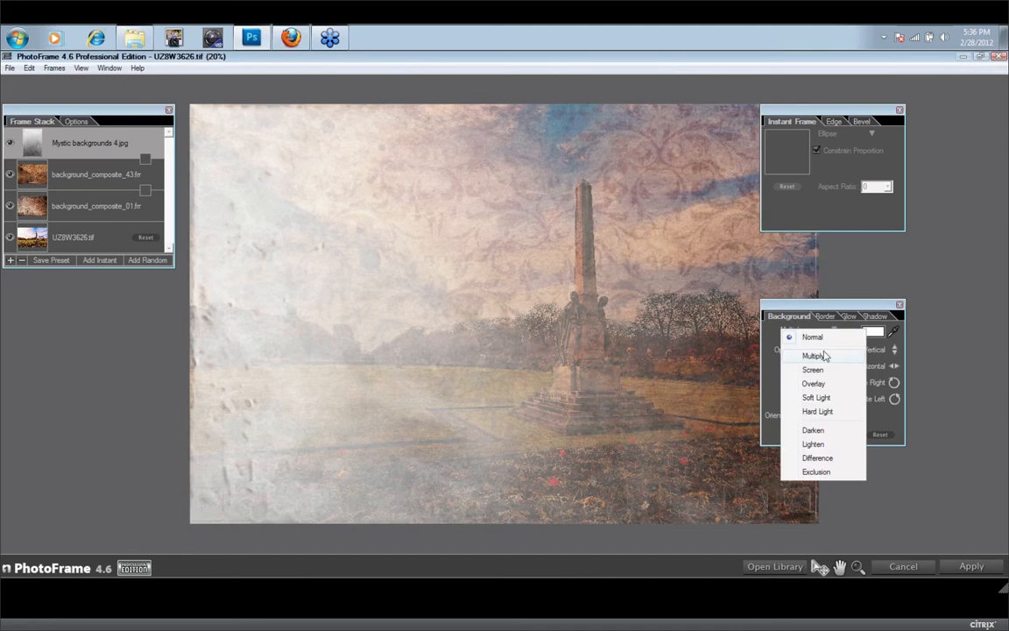
click(814, 356)
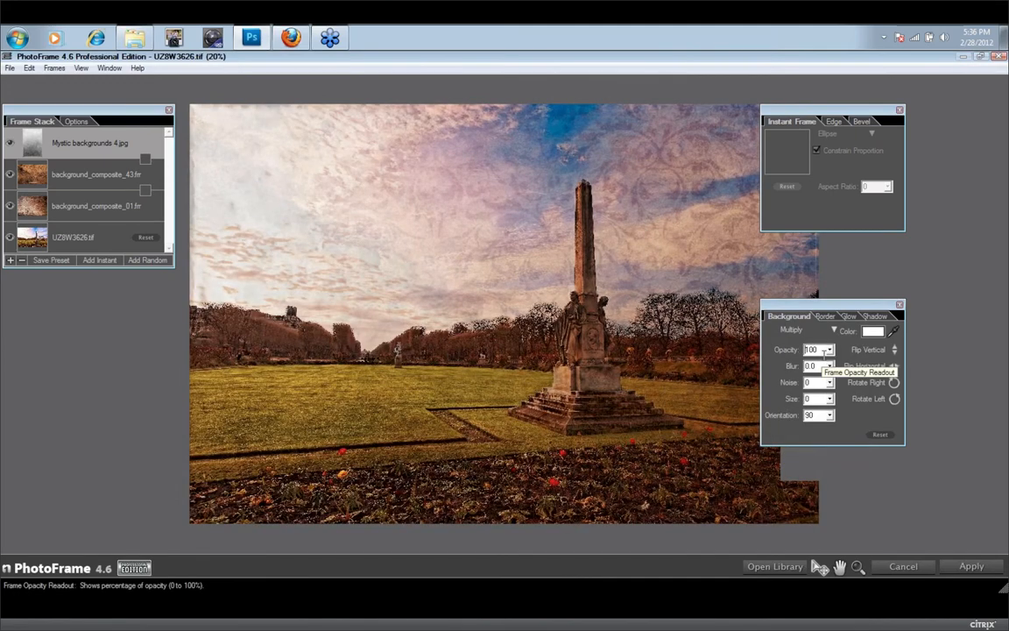
Try tinting Mystic backgrounds 4.jpg with the brown Background color and cancel the color change
click(874, 331)
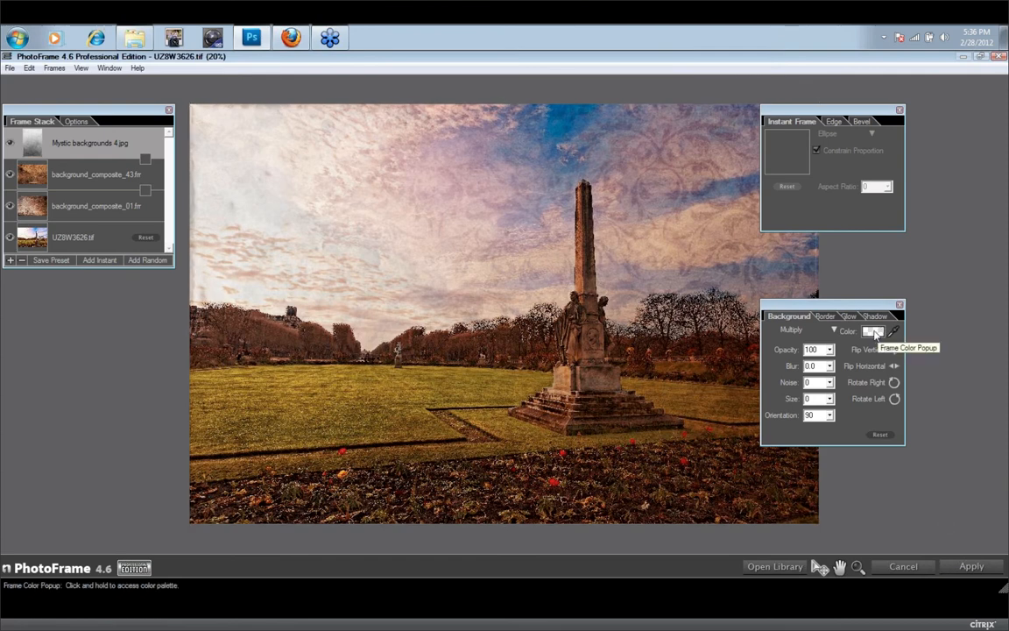
drag(876, 334, 887, 510)
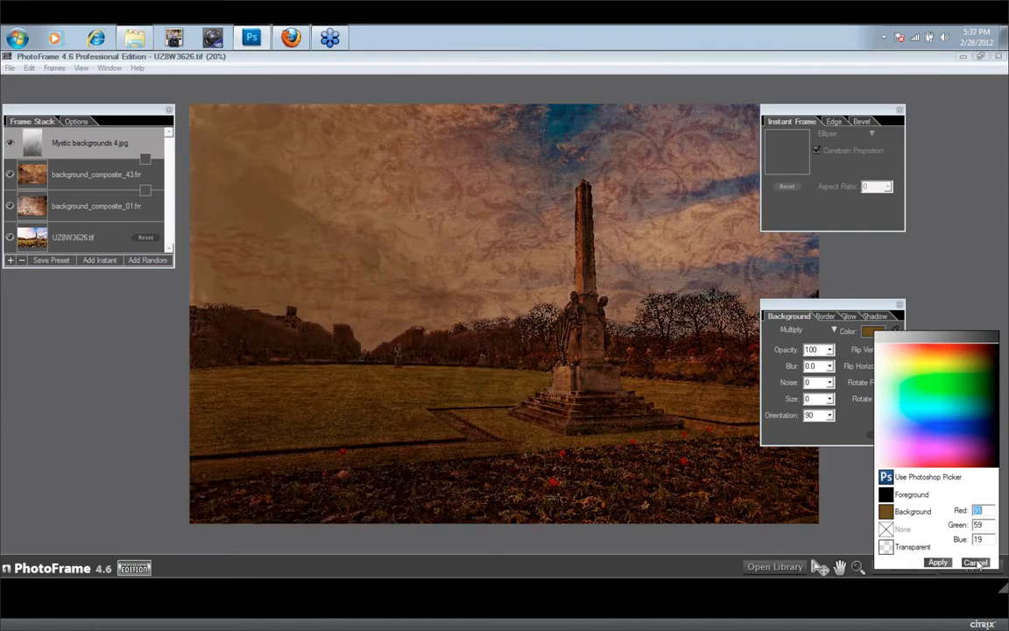
click(976, 563)
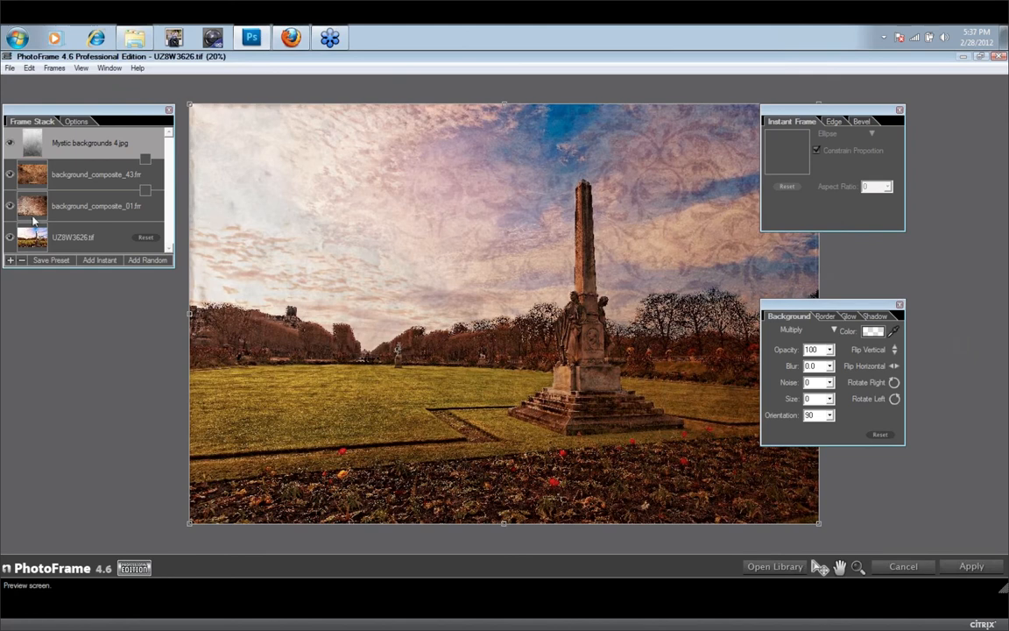
Try placing background_composite_43.frr above Mystic backgrounds 4.jpg in Multiply mode, and return Mystic backgrounds 4.jpg to the top of the stack
click(38, 179)
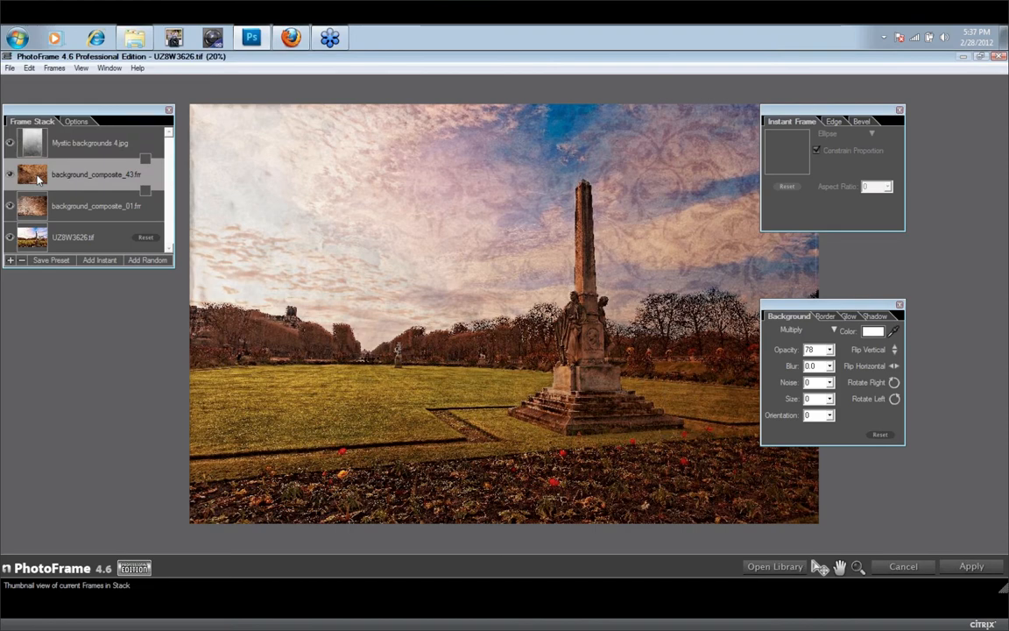
drag(38, 180, 35, 152)
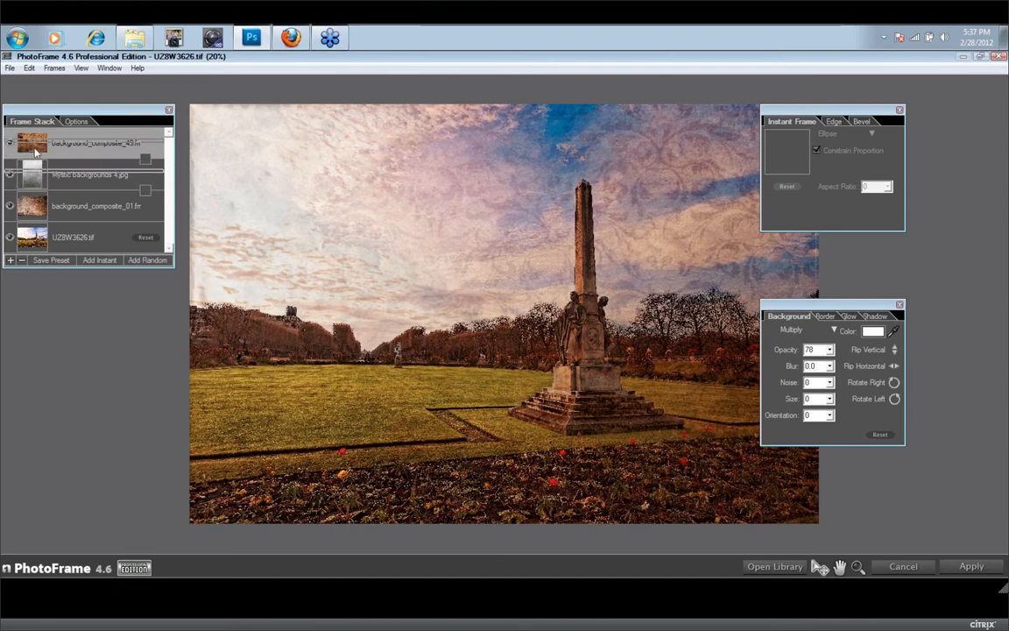
drag(35, 151, 35, 146)
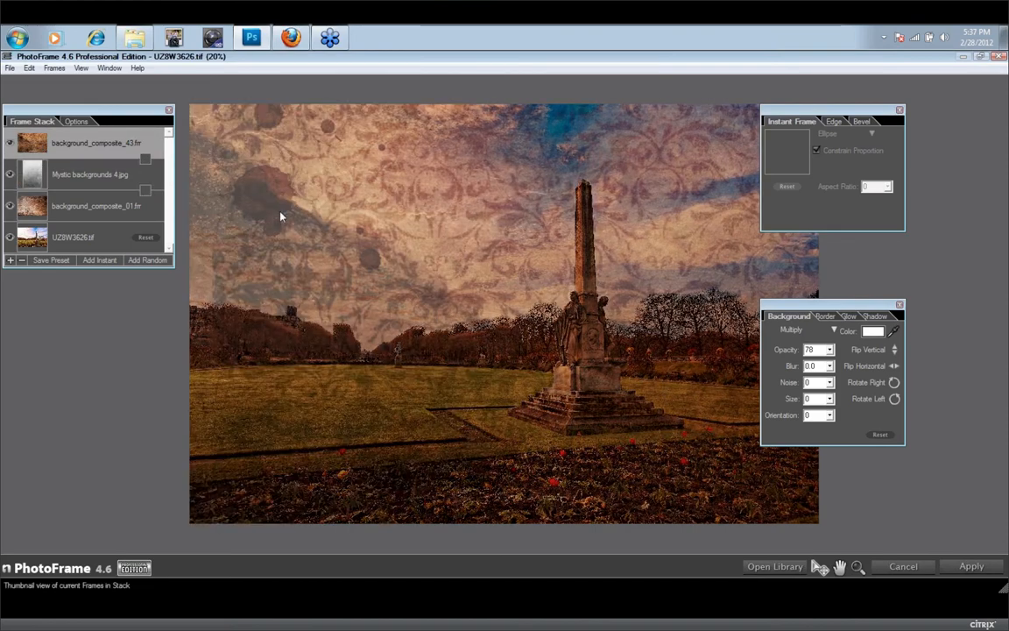
click(835, 333)
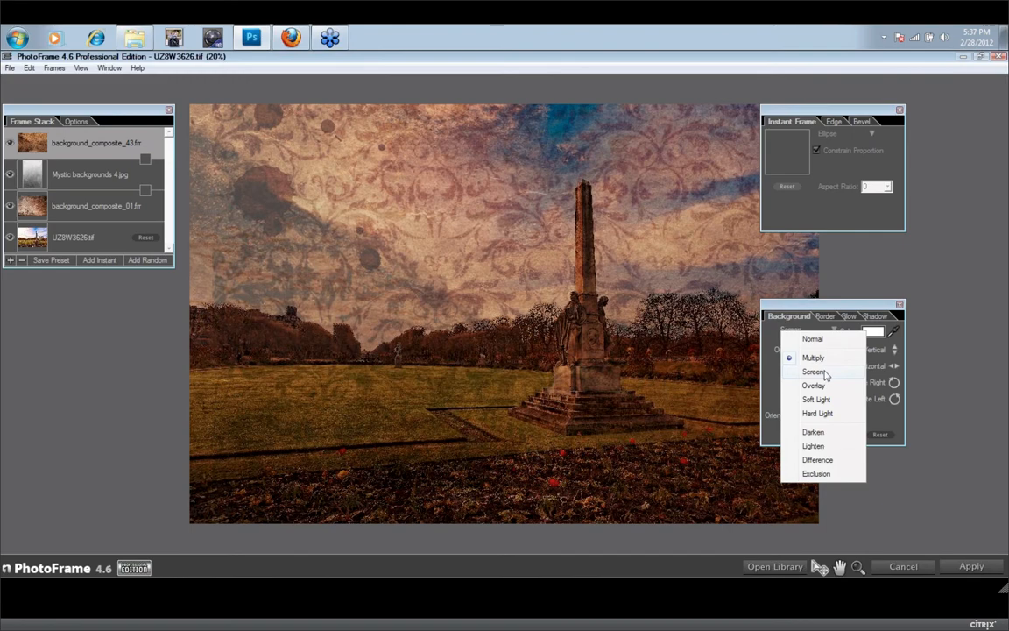
click(827, 358)
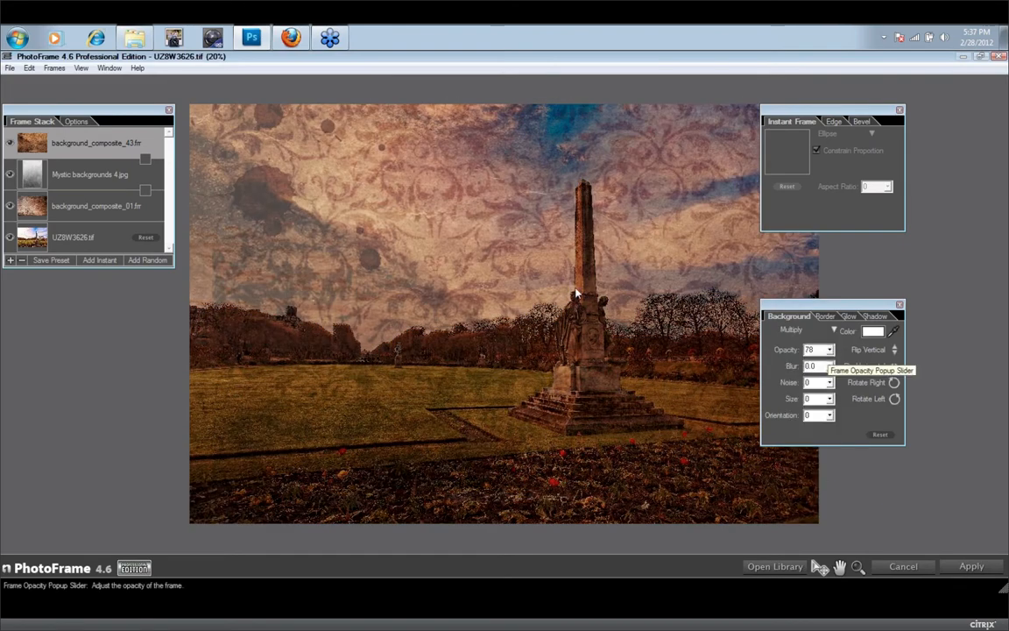
click(72, 177)
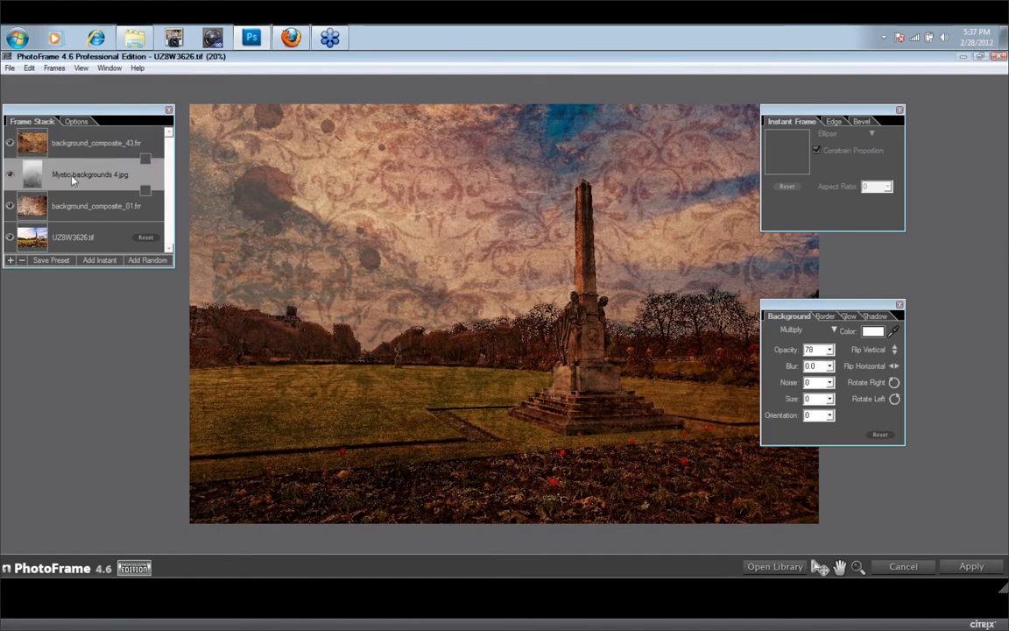
drag(72, 177, 71, 145)
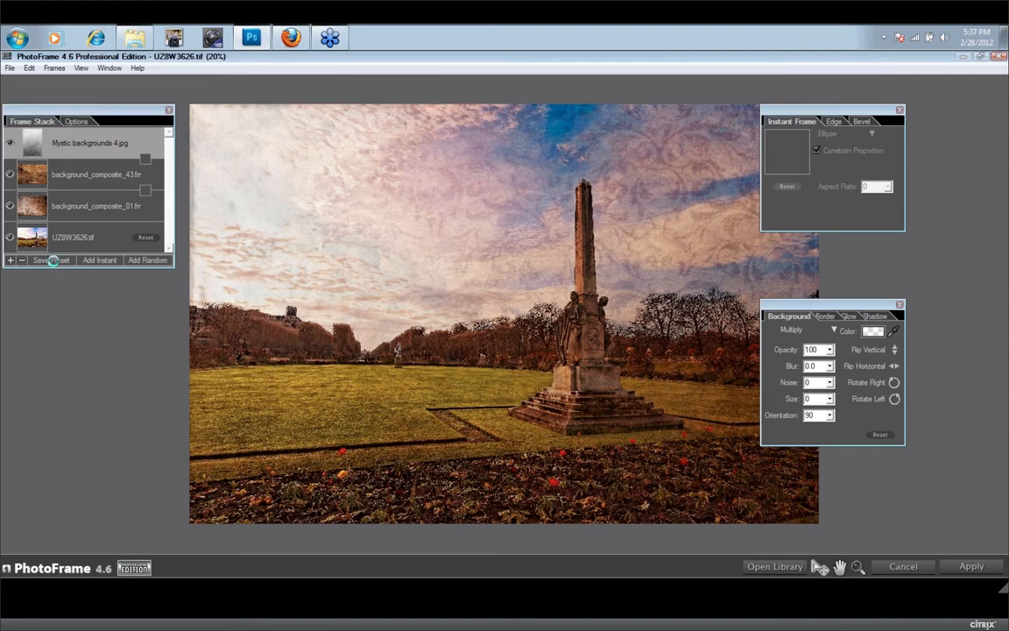
Start a new preset named Paris-LG in the NyghtFalcon category and fill in the creator's name
click(51, 260)
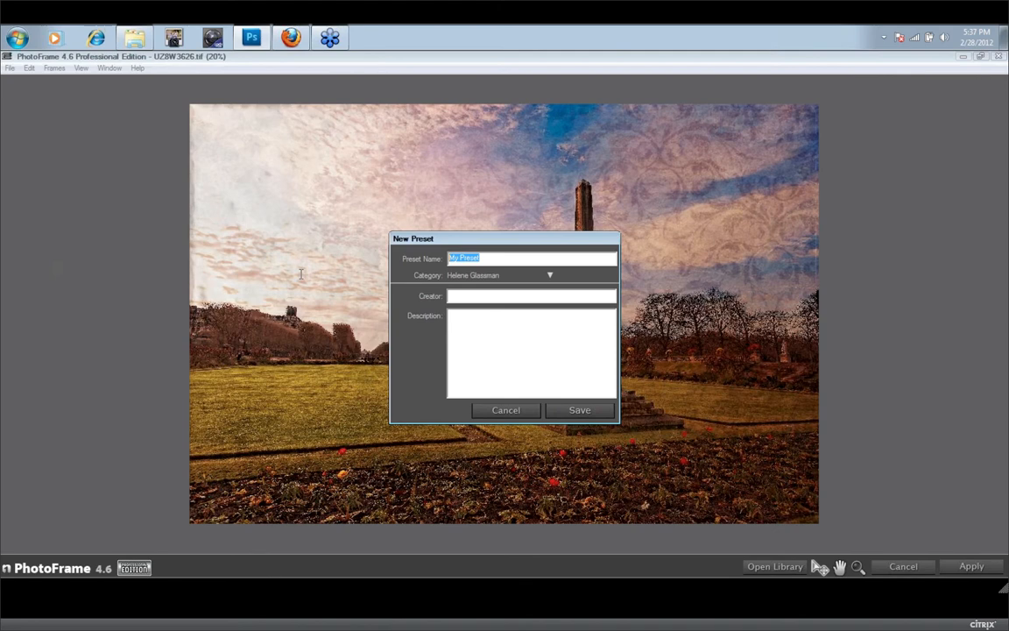
text(Paris-LG)
click(476, 296)
text(Falcon)
click(551, 276)
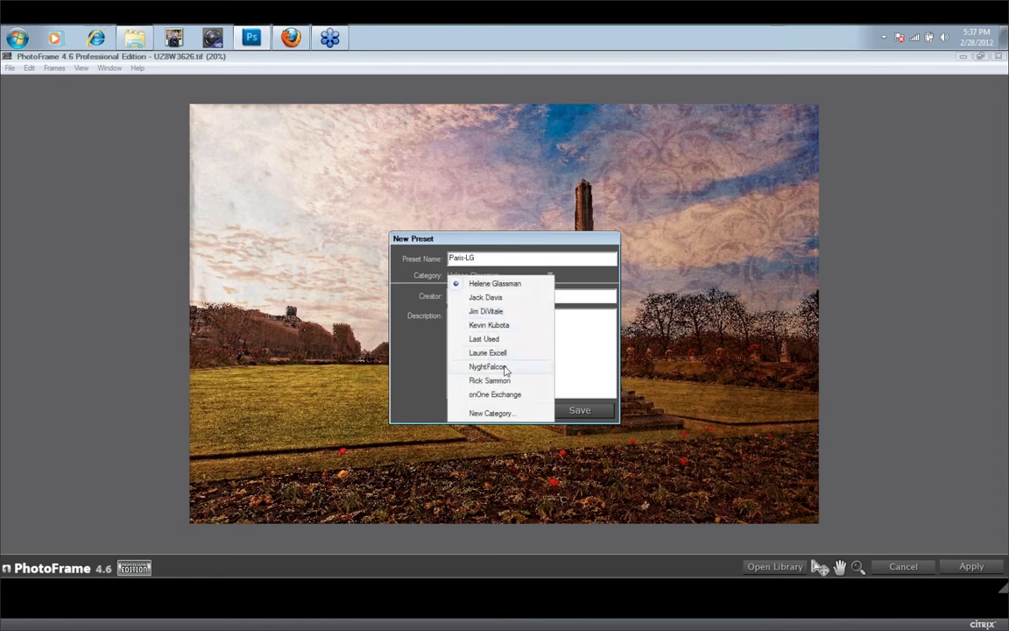
click(505, 366)
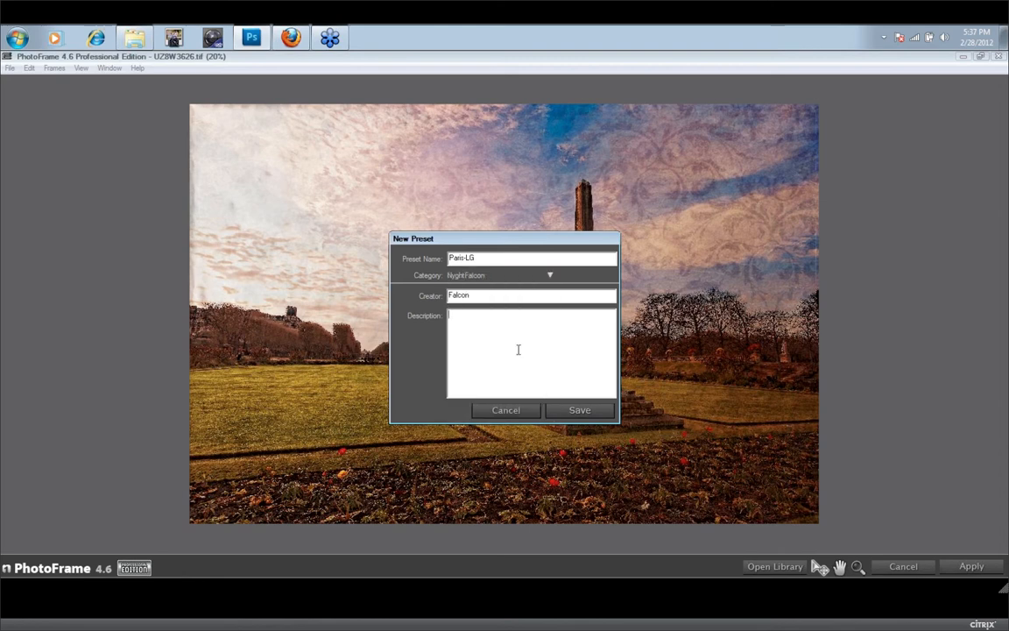
Describe the preset as "This was used to be the base for a monochrome image" and save it
text(This was used to be the base for a monoc)
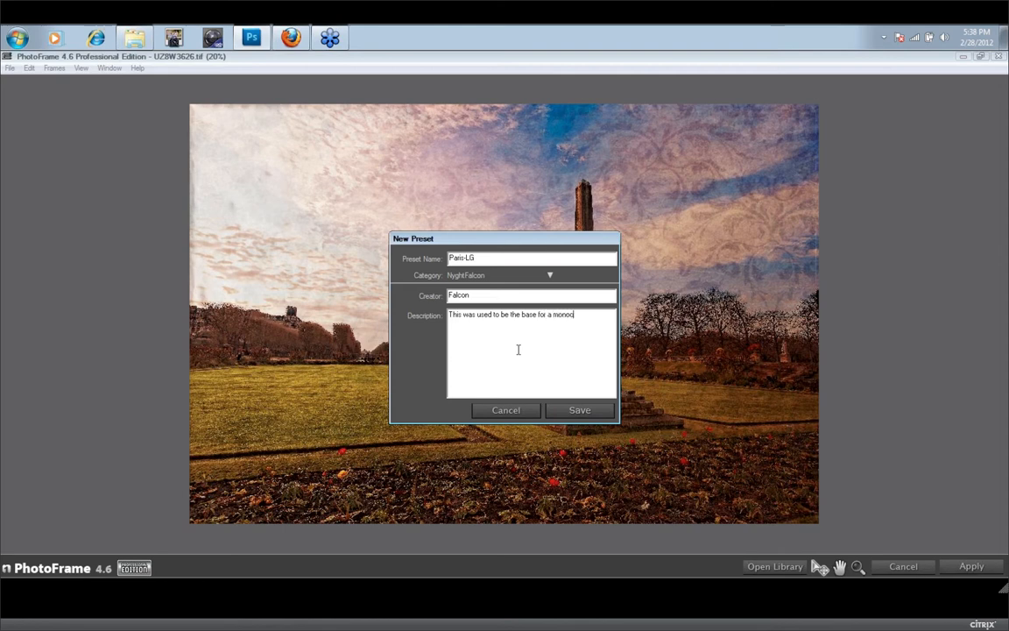
text(hrome ima)
key(BackSpace)
key(BackSpace)
key(BackSpace)
text(mage)
click(574, 412)
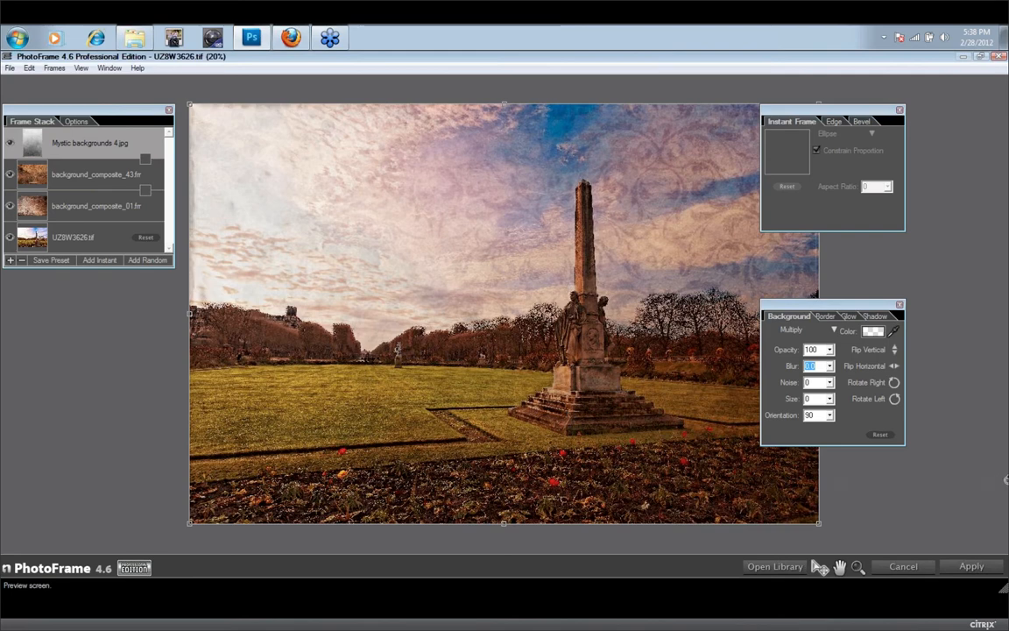
Apply the frame stack to UZ8W3626.tif and select the resulting PhotoFrame layer group in Photoshop
click(972, 567)
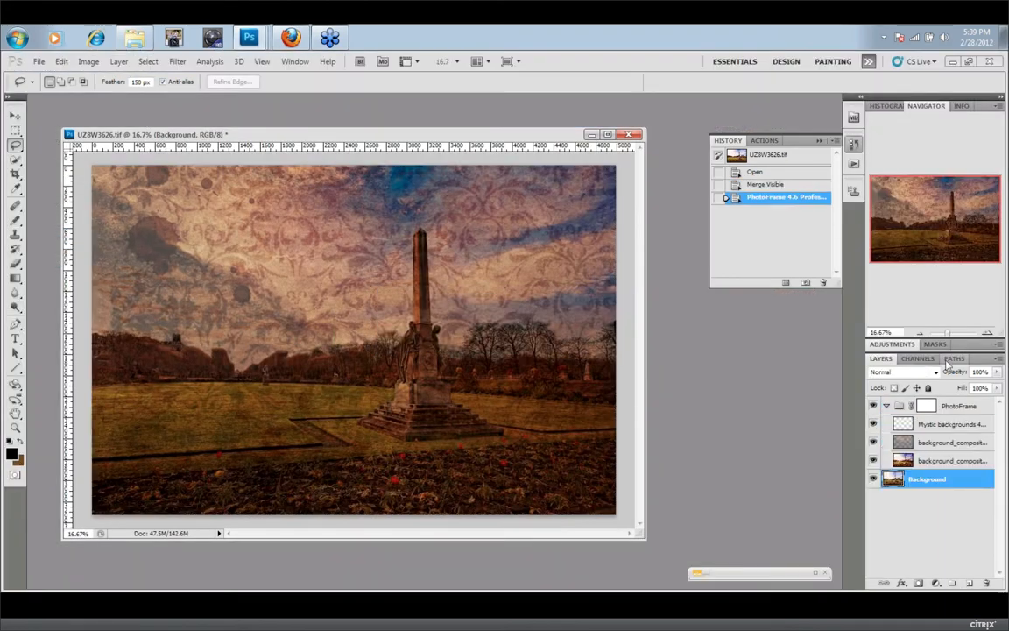
click(936, 372)
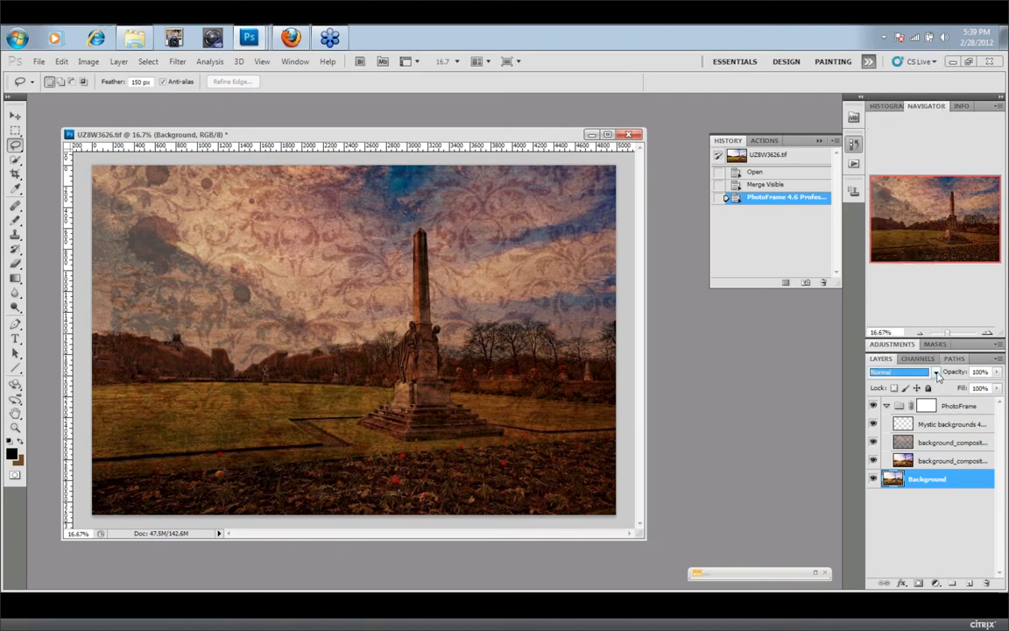
click(979, 407)
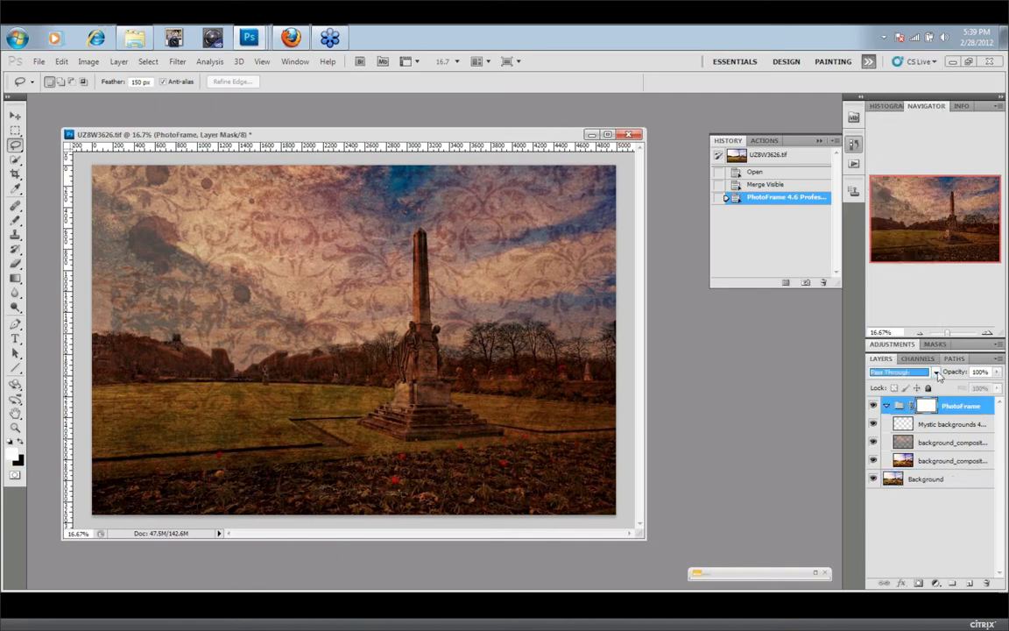
Try Multiply as the PhotoFrame group's blend mode and restore it to Pass Through
click(936, 372)
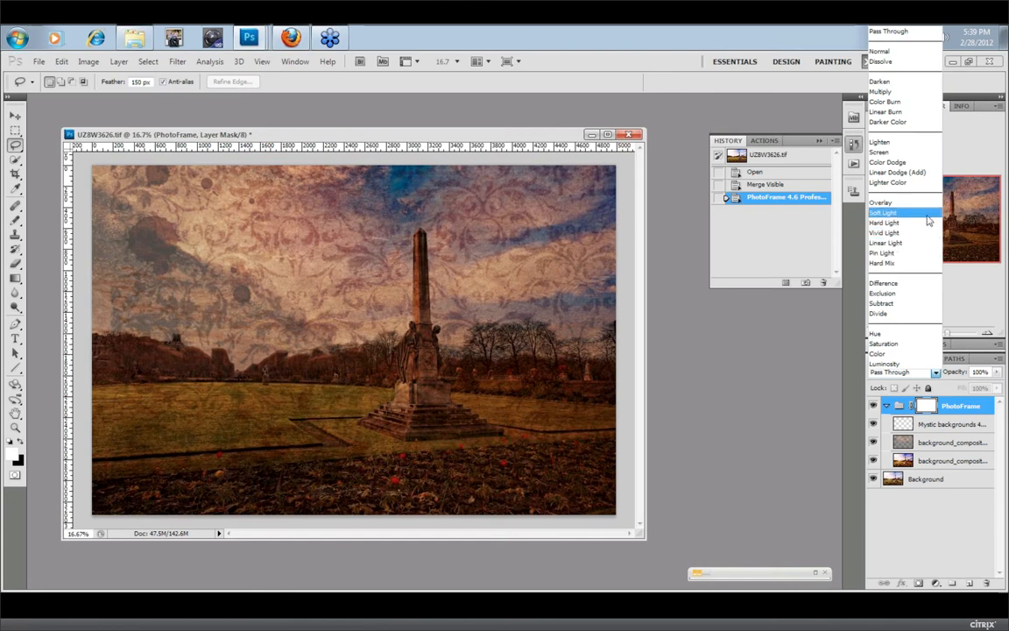
click(881, 92)
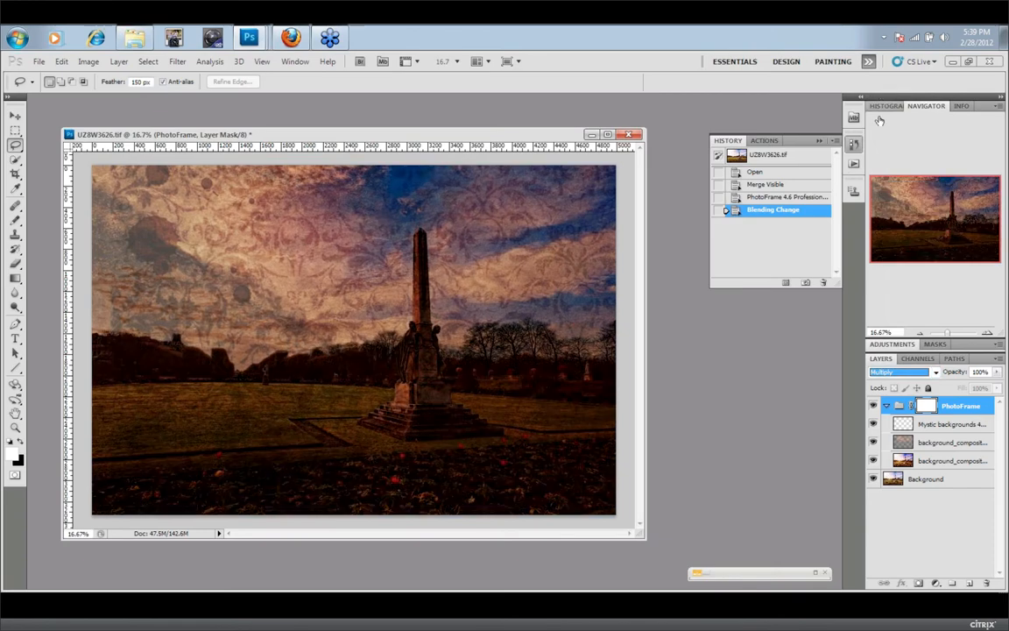
click(936, 372)
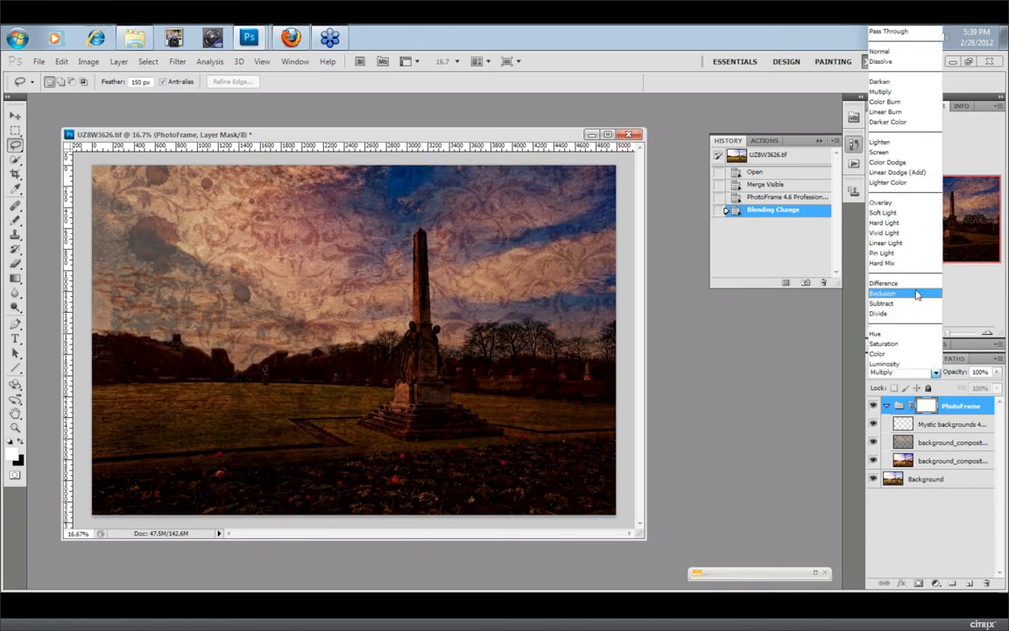
click(893, 35)
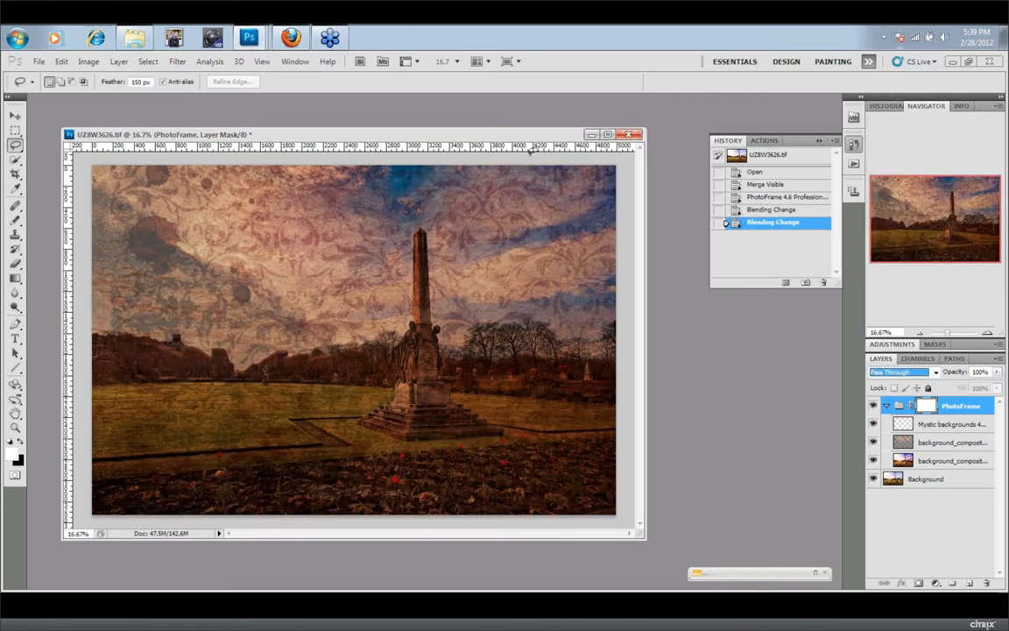
Convert UZ8W3626.tif to Grayscale, keeping the layers unmerged and discarding the color information
click(89, 62)
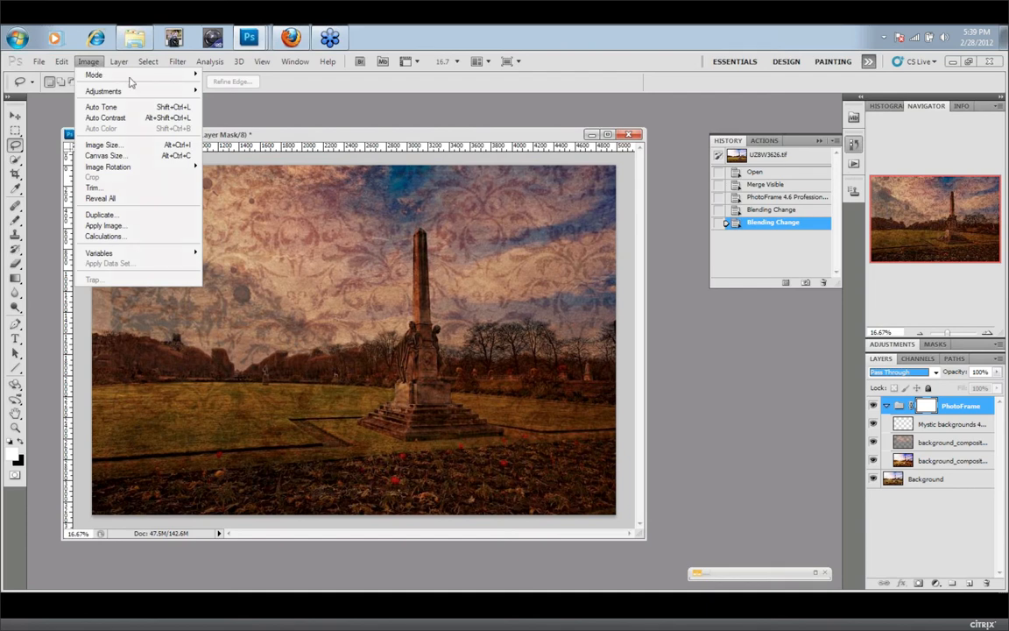
click(828, 132)
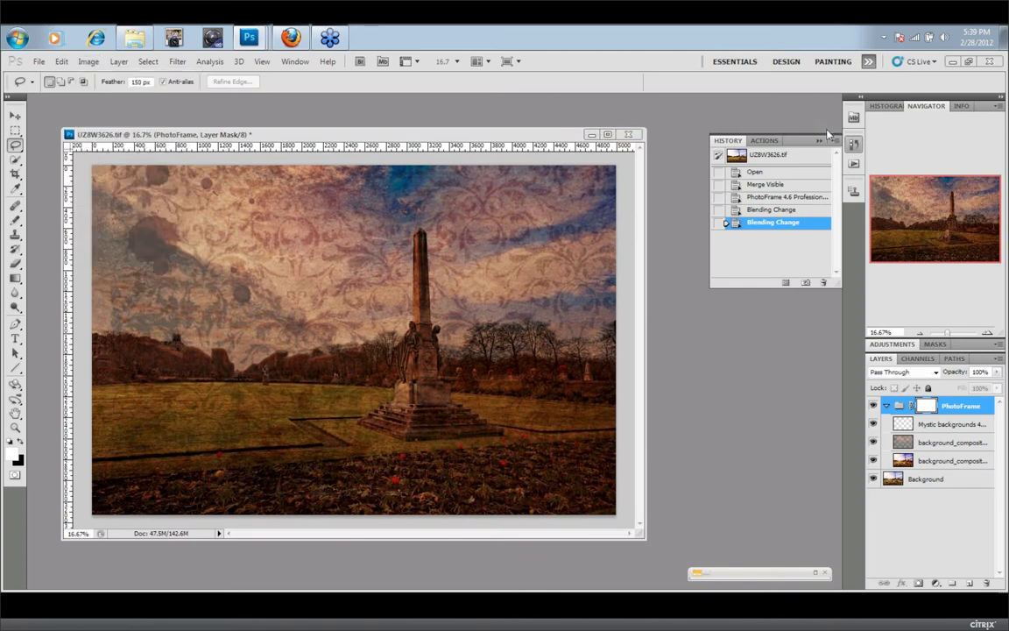
click(88, 63)
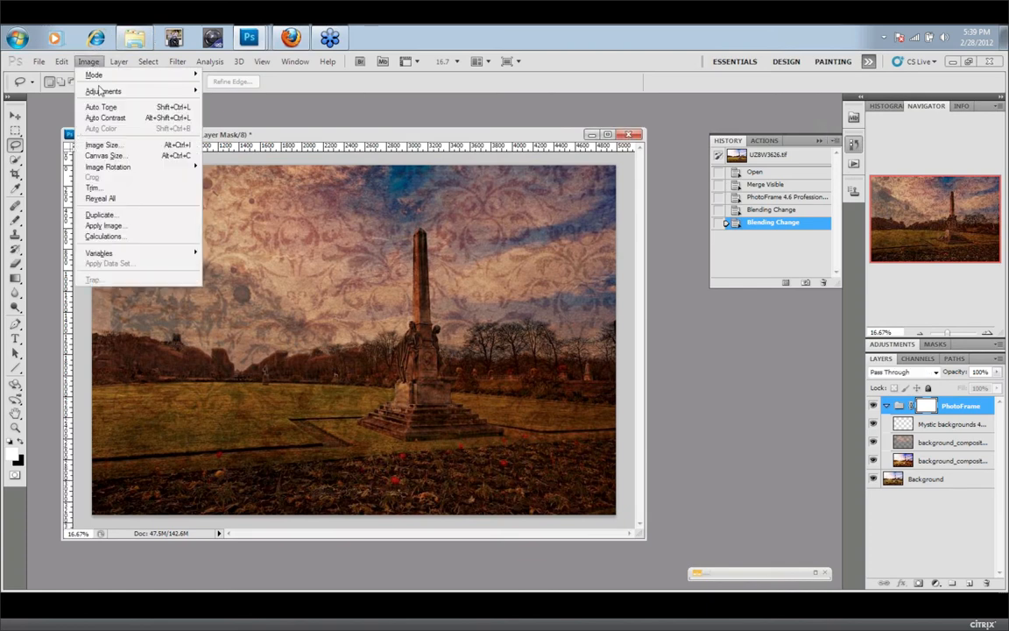
mouse_move(106, 81)
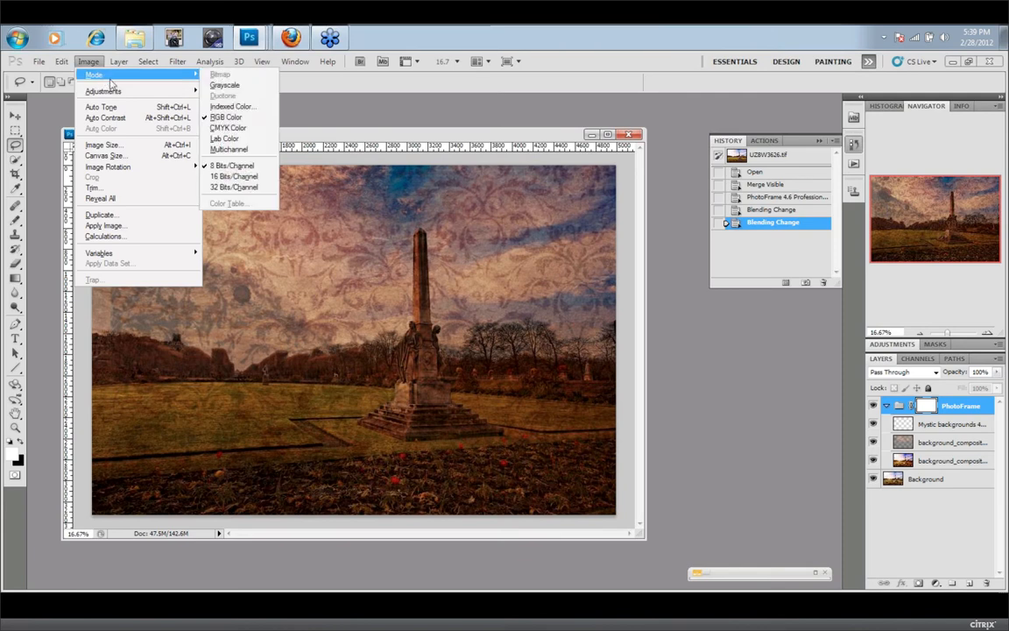
click(245, 89)
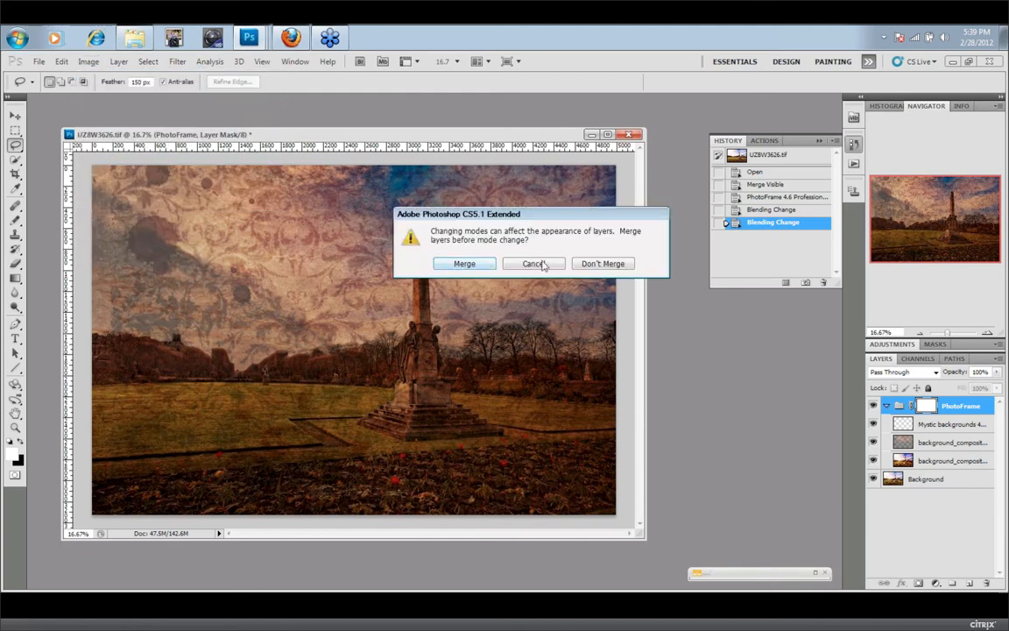
click(600, 264)
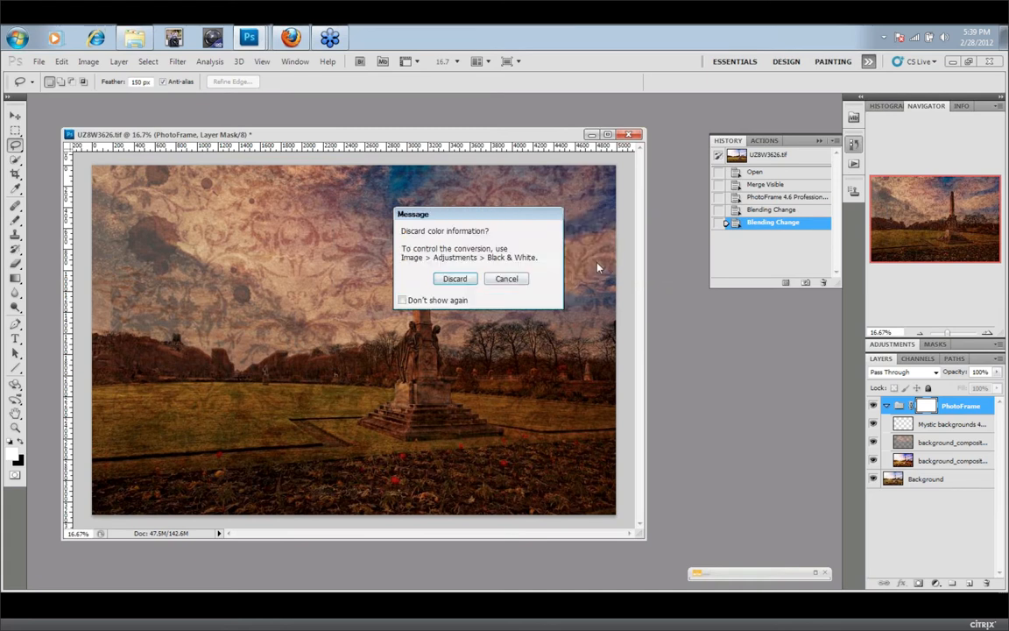
click(410, 261)
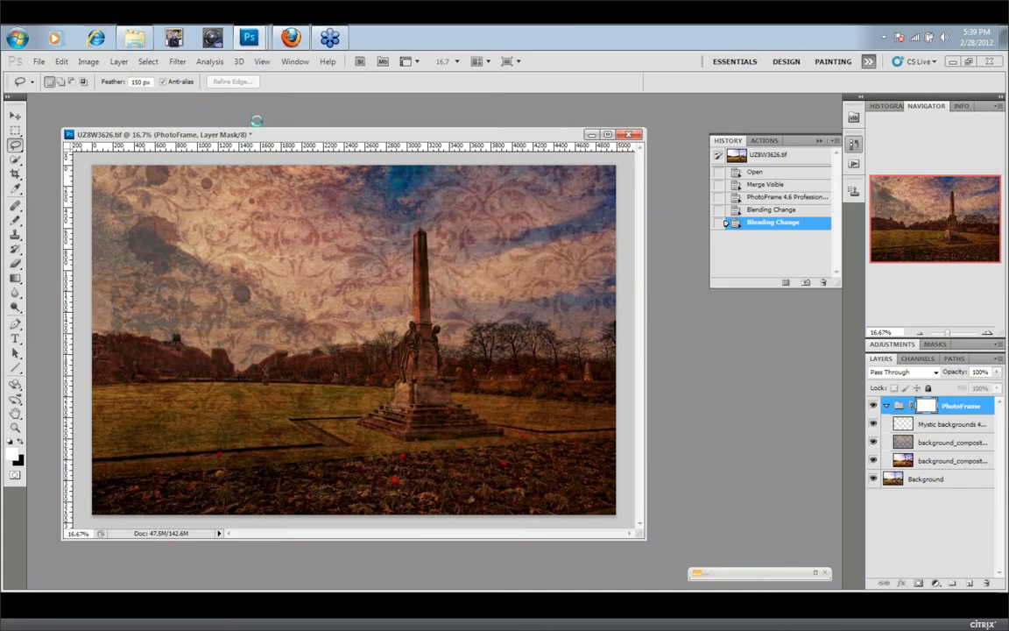
Try a Tritone duotone on the image, keeping Black as ink 1 and choosing PANTONE 149 C for ink 2
click(88, 61)
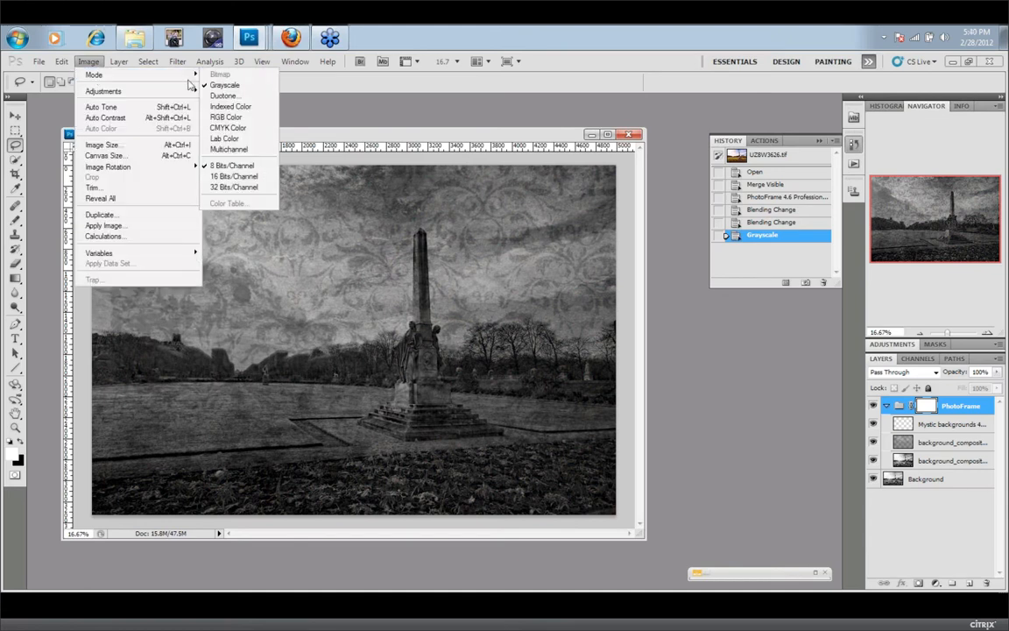
click(236, 97)
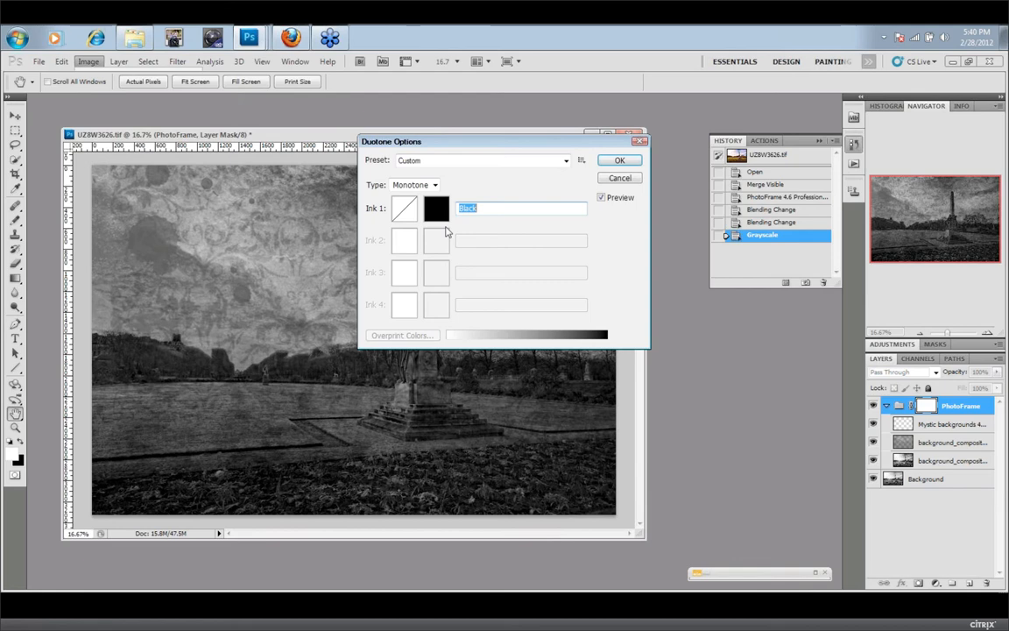
click(425, 185)
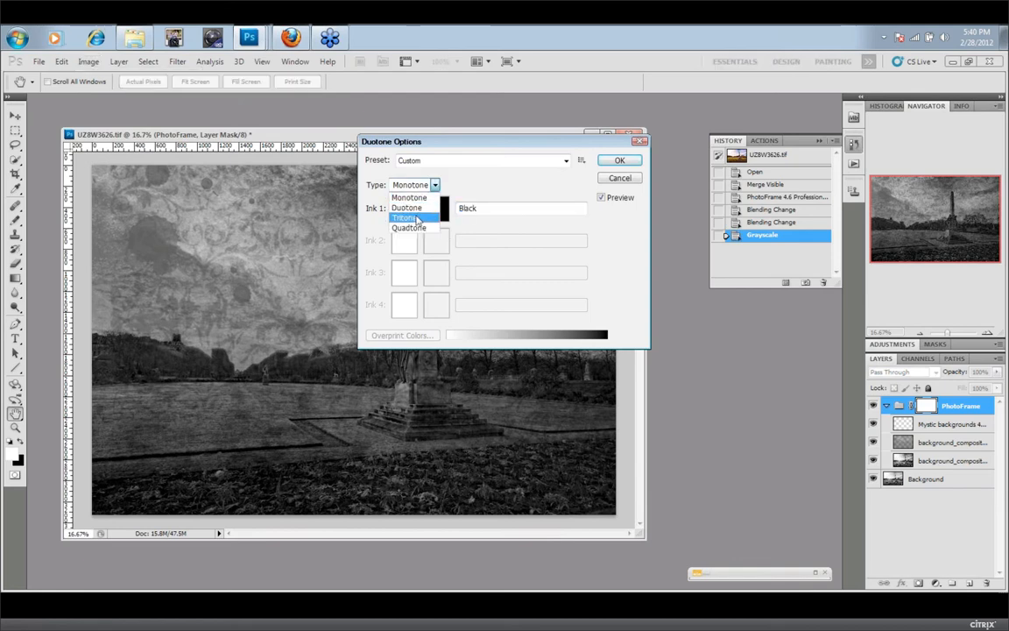
click(410, 217)
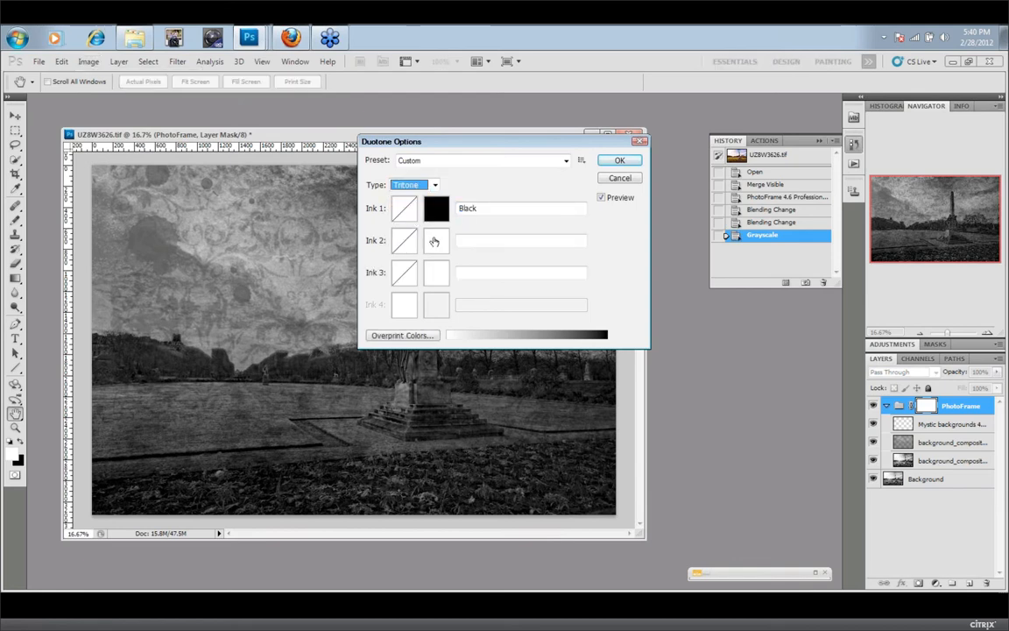
key(Tab)
click(437, 241)
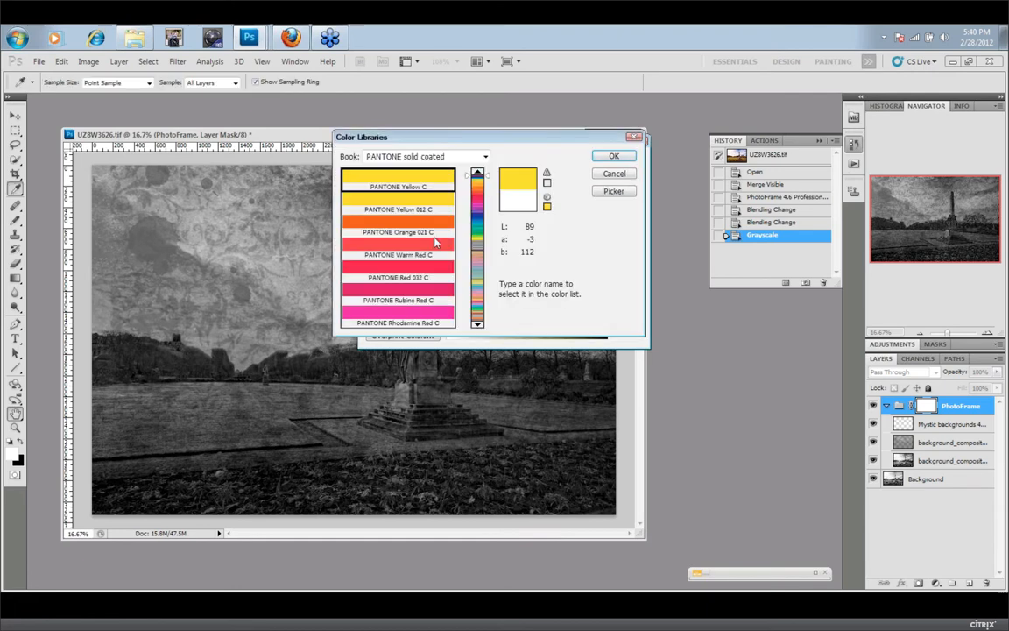
click(486, 184)
click(487, 186)
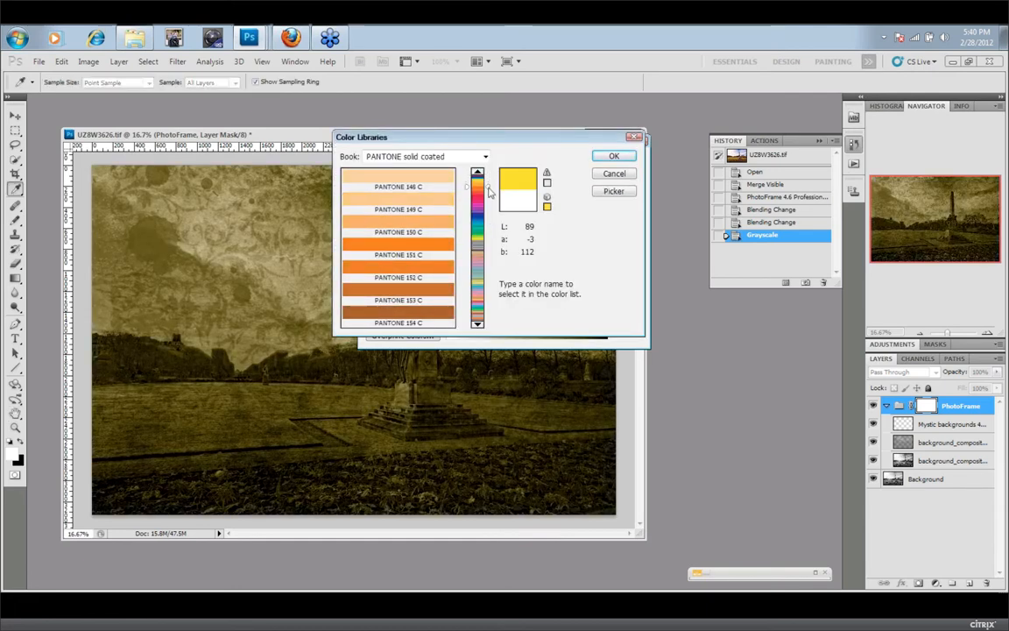
click(433, 207)
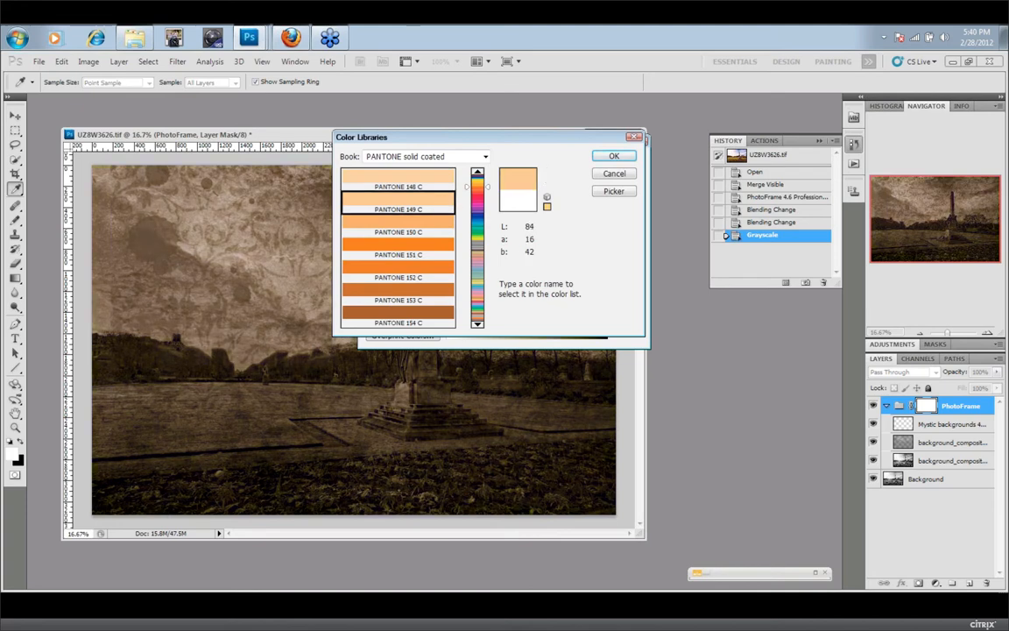
click(614, 156)
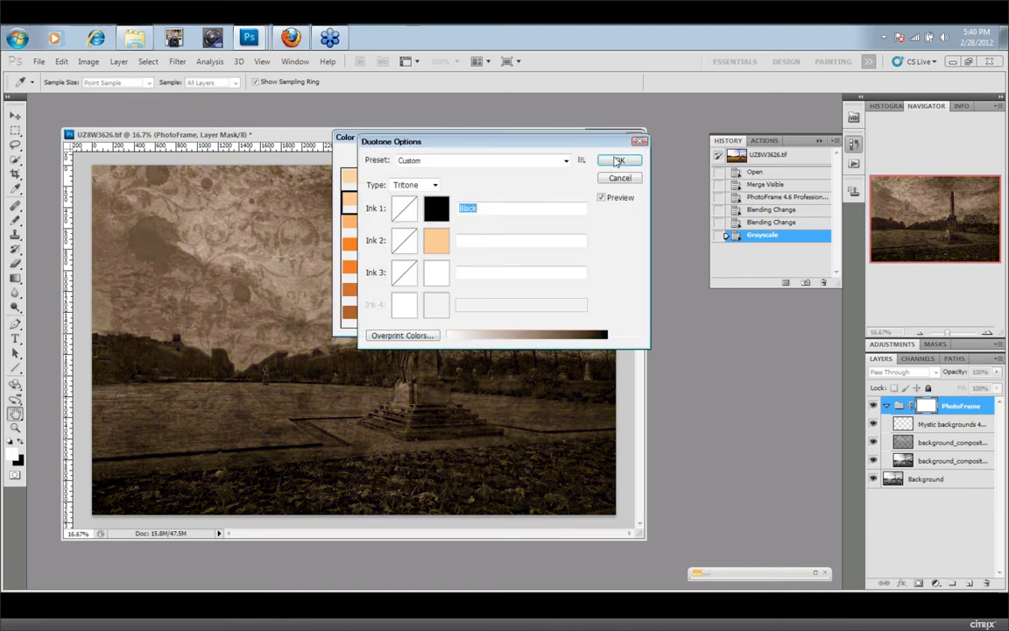
Lower ink 3's duotone curve to about 46.3% at the 50% point
click(407, 274)
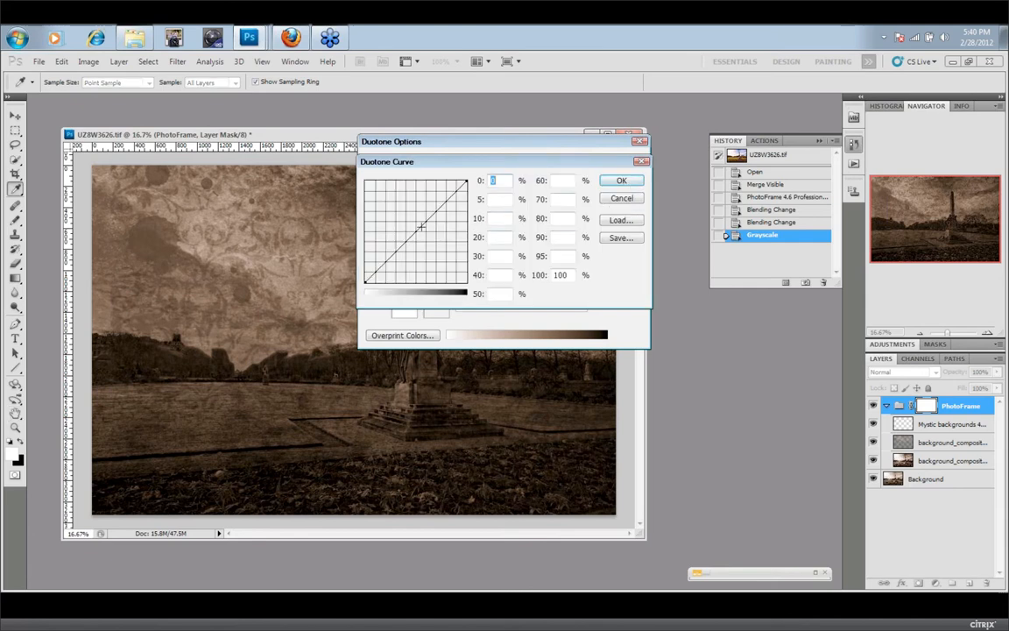
drag(412, 230, 417, 235)
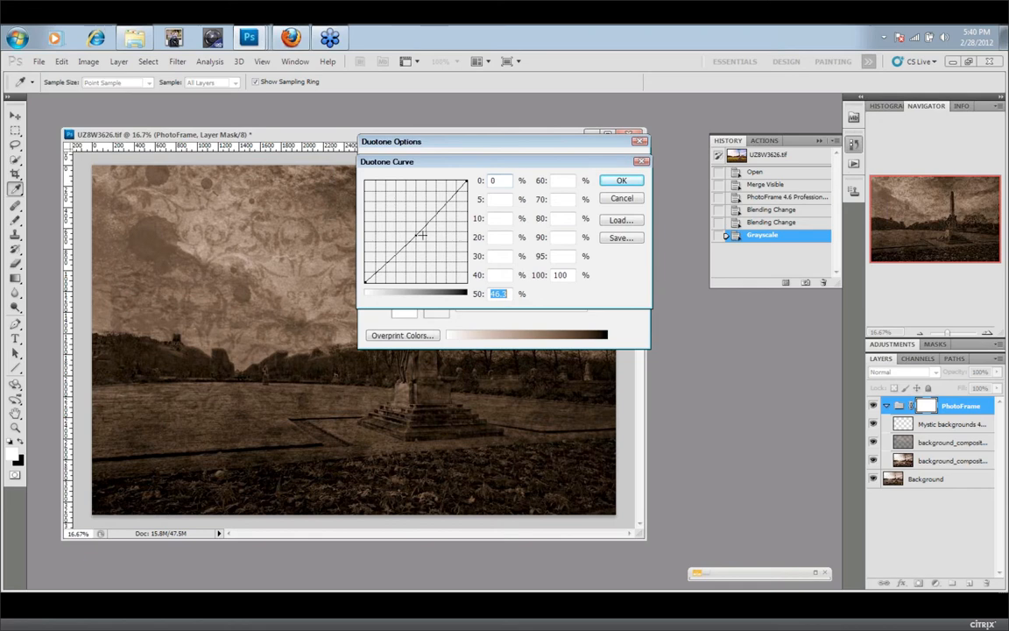
key(Return)
Choose PANTONE 150 C as the tritone's ink 3 color and apply the duotone conversion
click(438, 275)
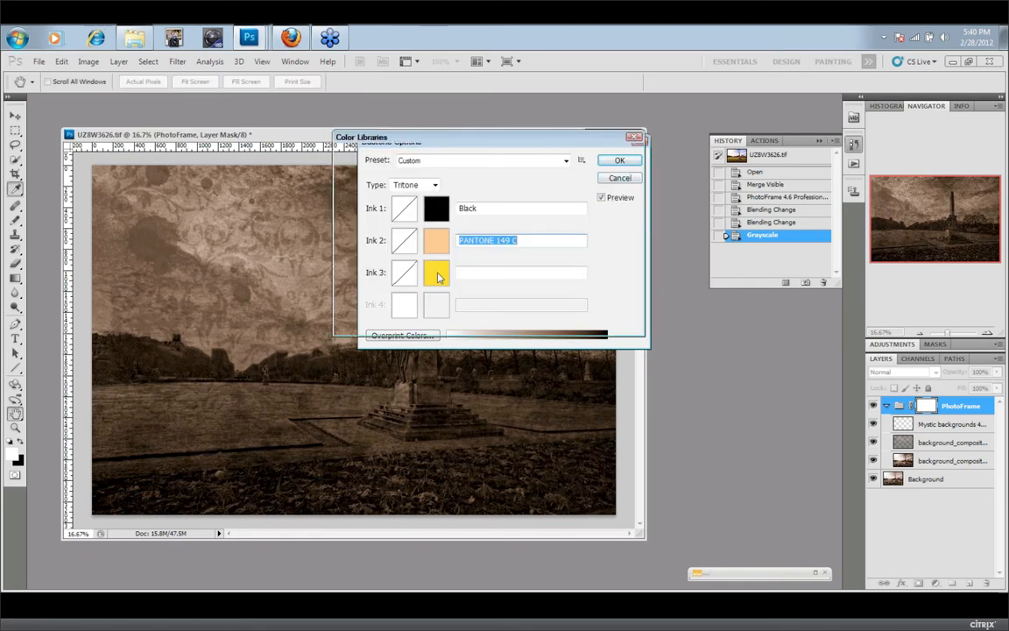
scroll(431, 312, down, 5)
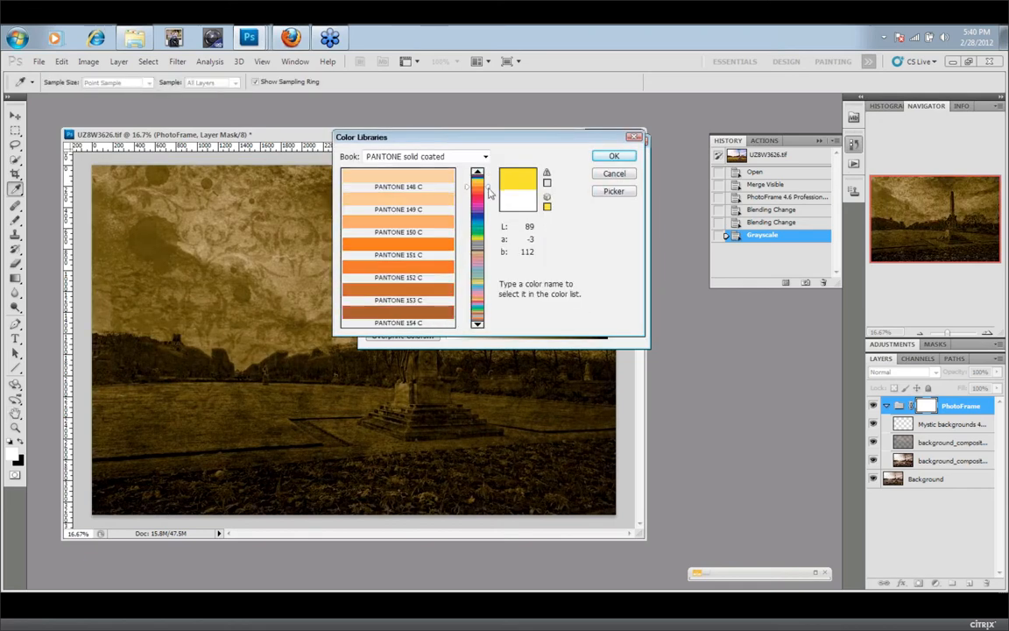
click(431, 312)
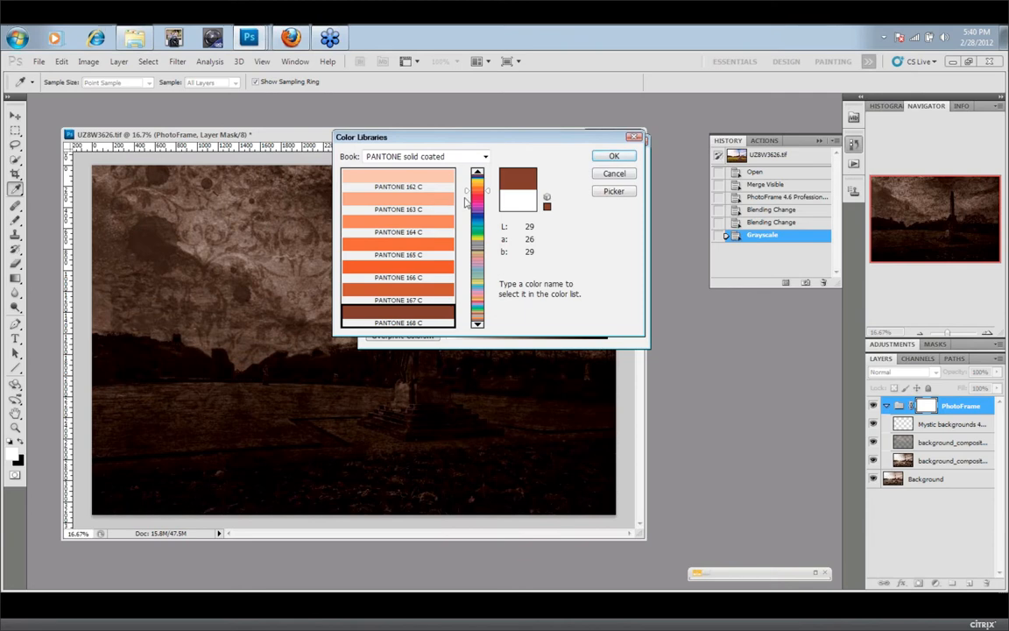
scroll(443, 177, up, 5)
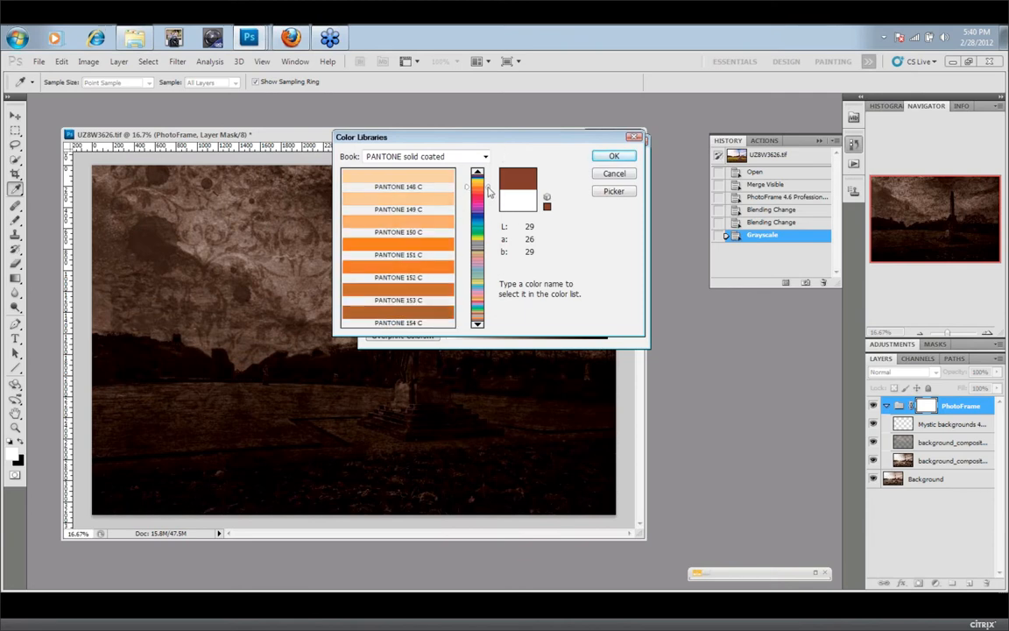
click(438, 203)
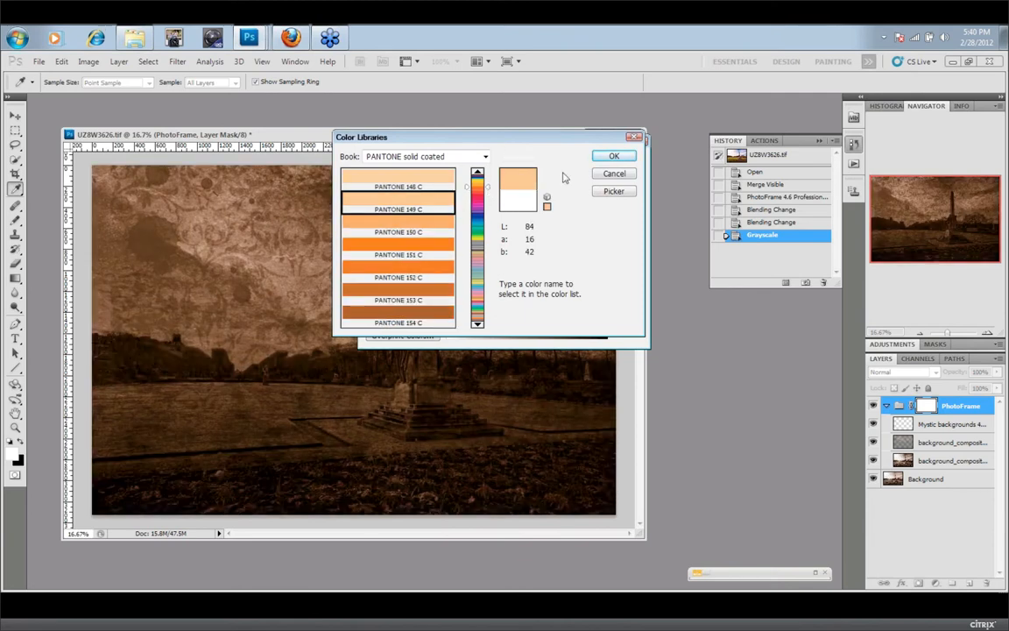
click(614, 157)
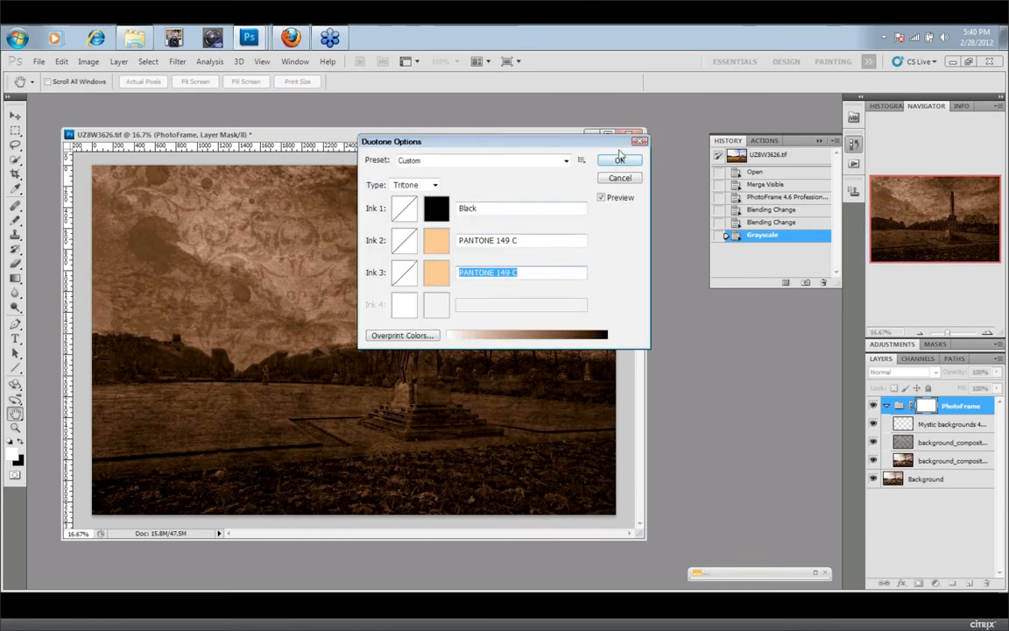
click(438, 273)
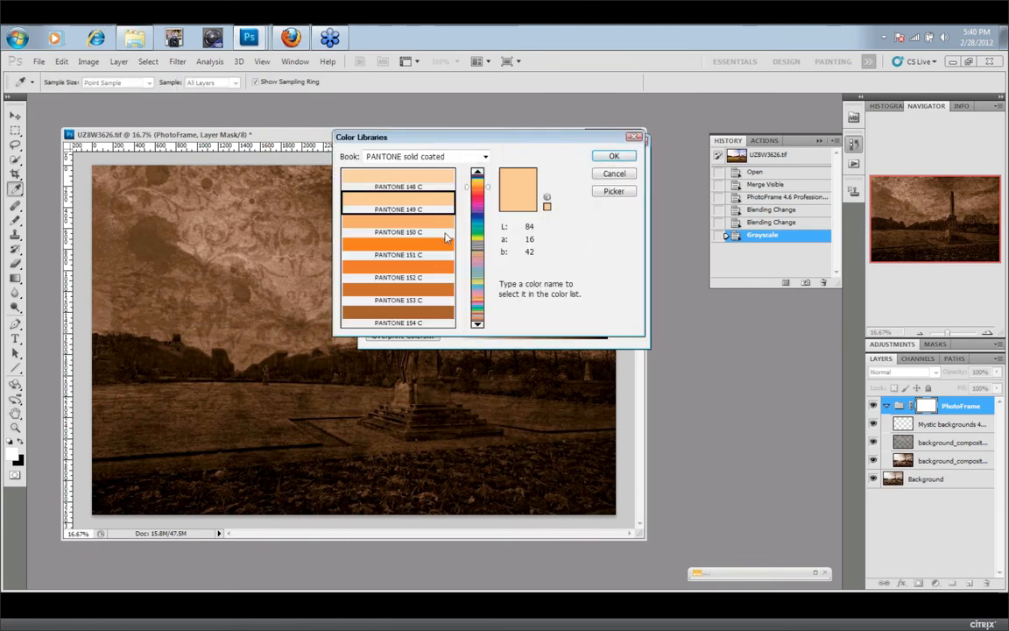
click(440, 225)
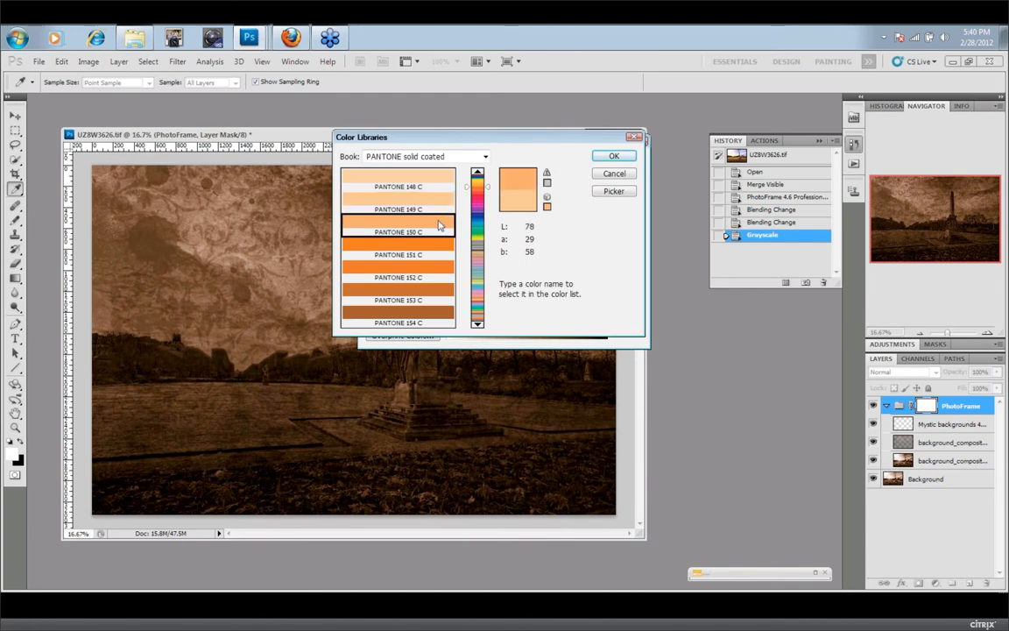
click(614, 156)
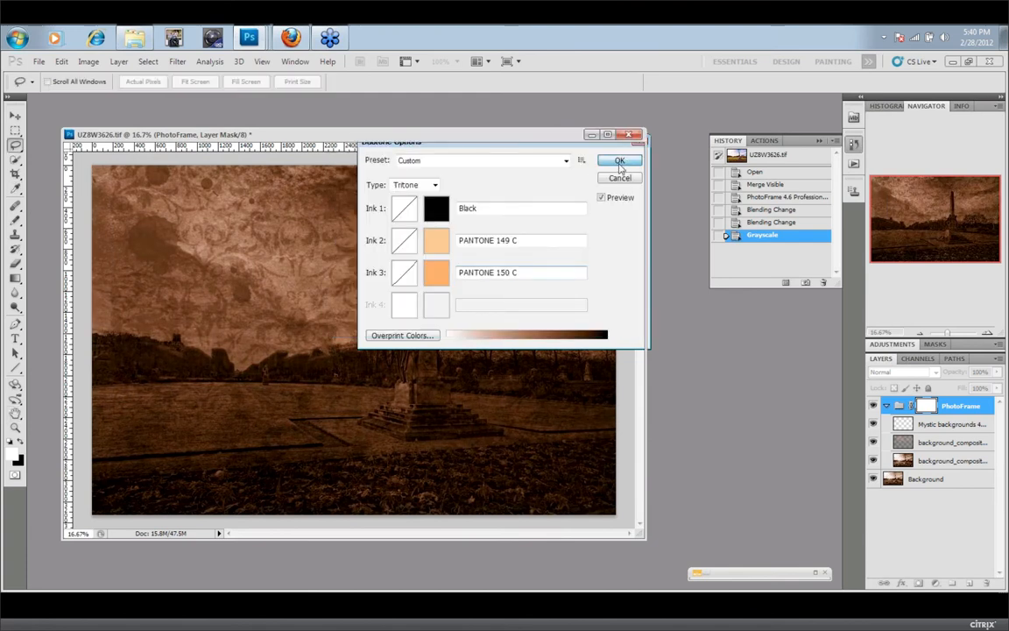
click(619, 162)
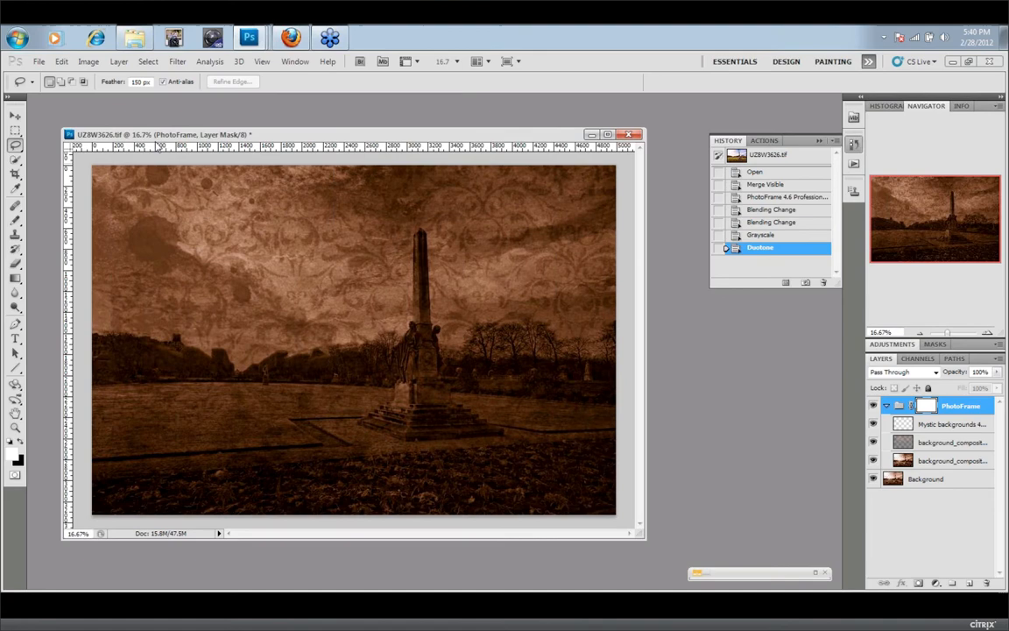
Undo the duotone conversion
click(62, 64)
click(67, 76)
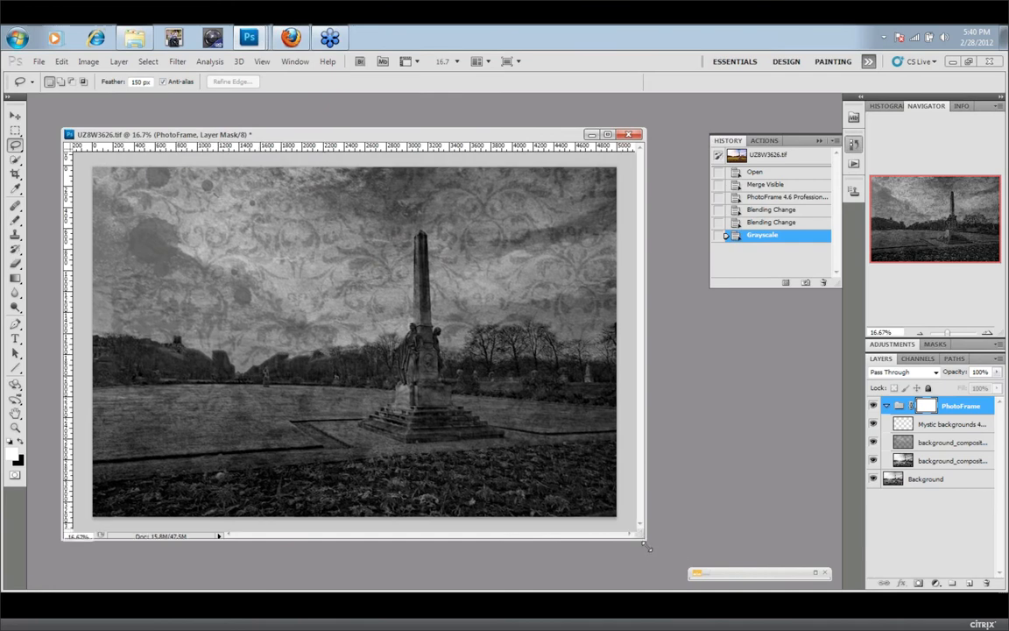
Minimize the UZ8W3626.tif window and bring UZ8W3637-Mono.tif into view in the upper workspace
drag(645, 548, 661, 554)
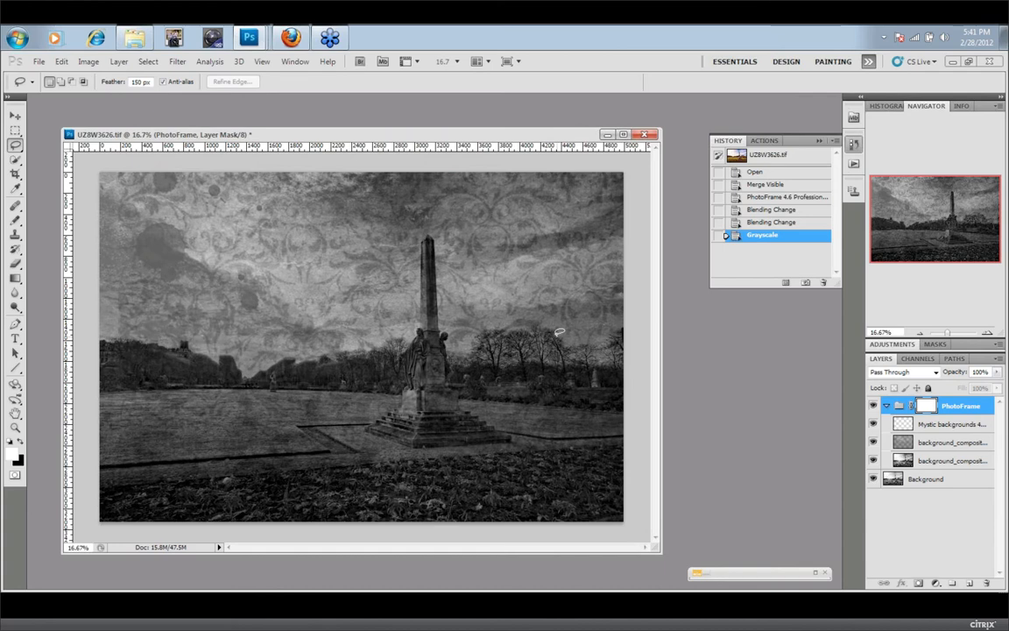
click(607, 134)
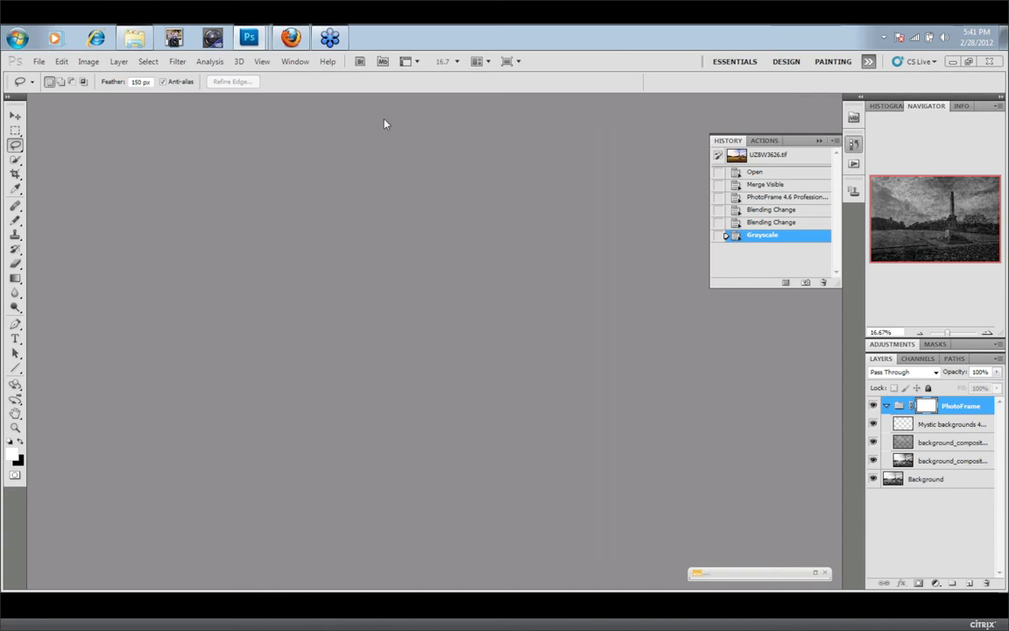
click(289, 63)
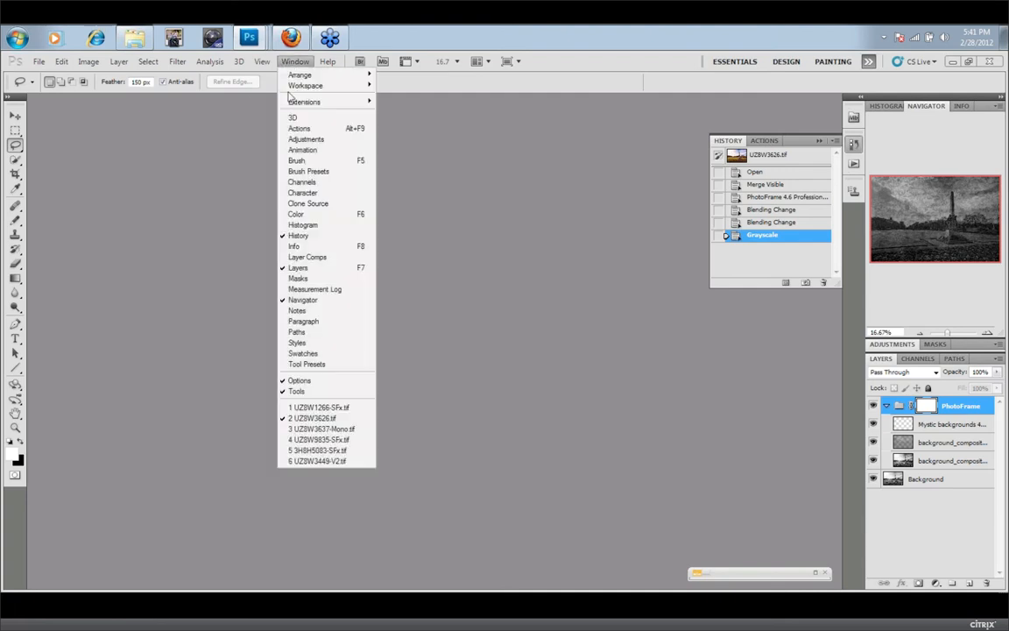
click(325, 428)
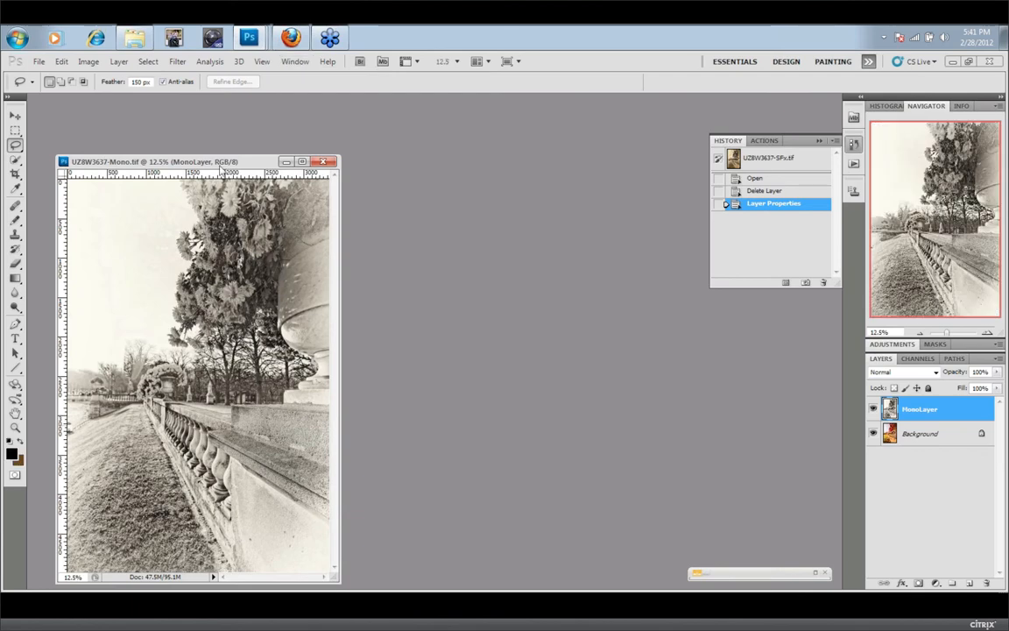
drag(221, 171, 266, 118)
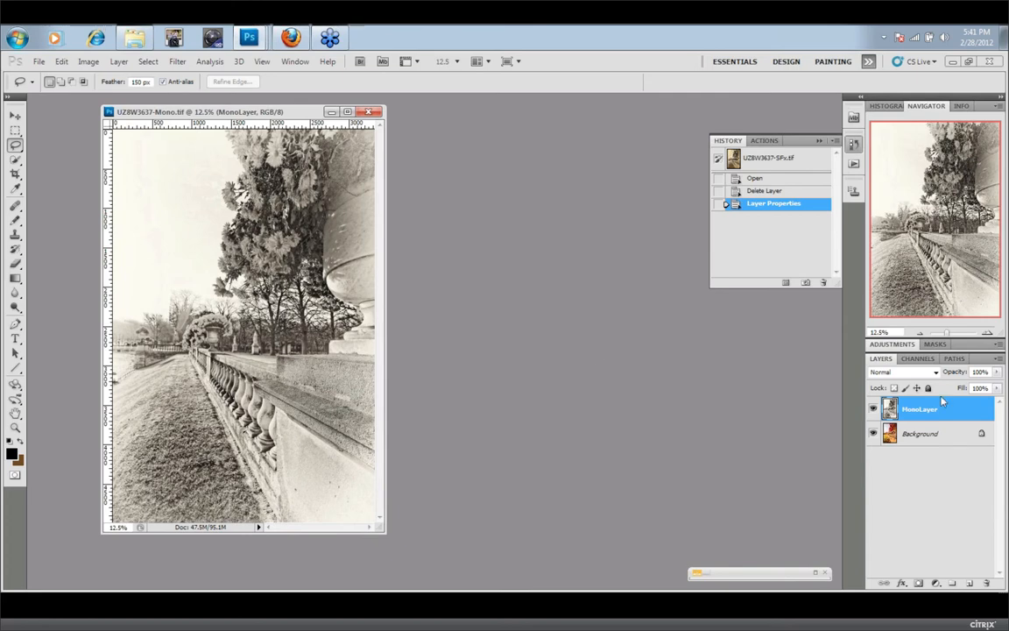
Hide MonoLayer and show it again to compare it with the color Background
click(873, 409)
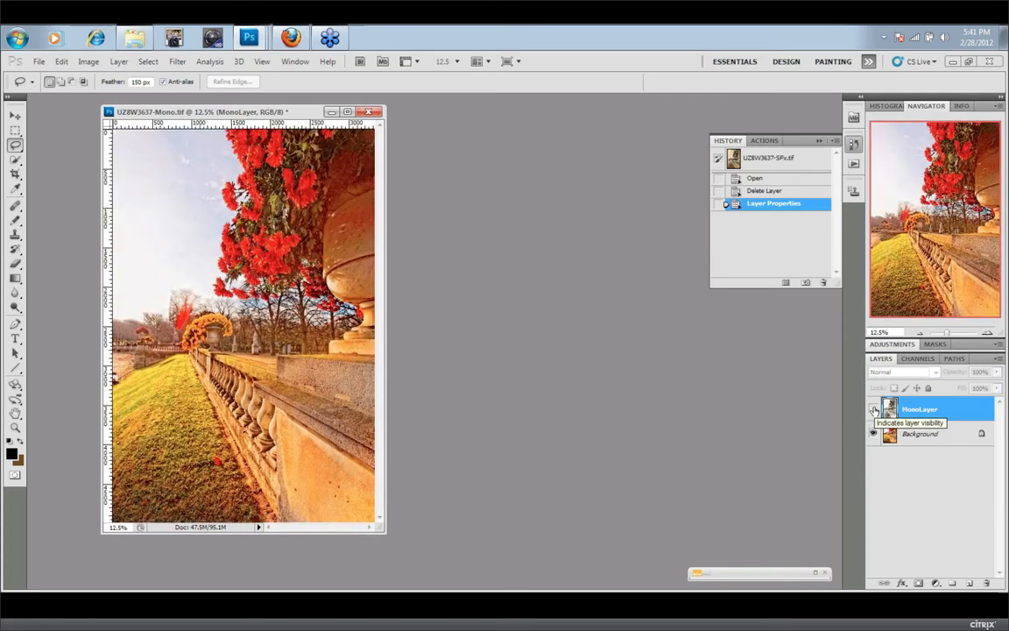
click(873, 409)
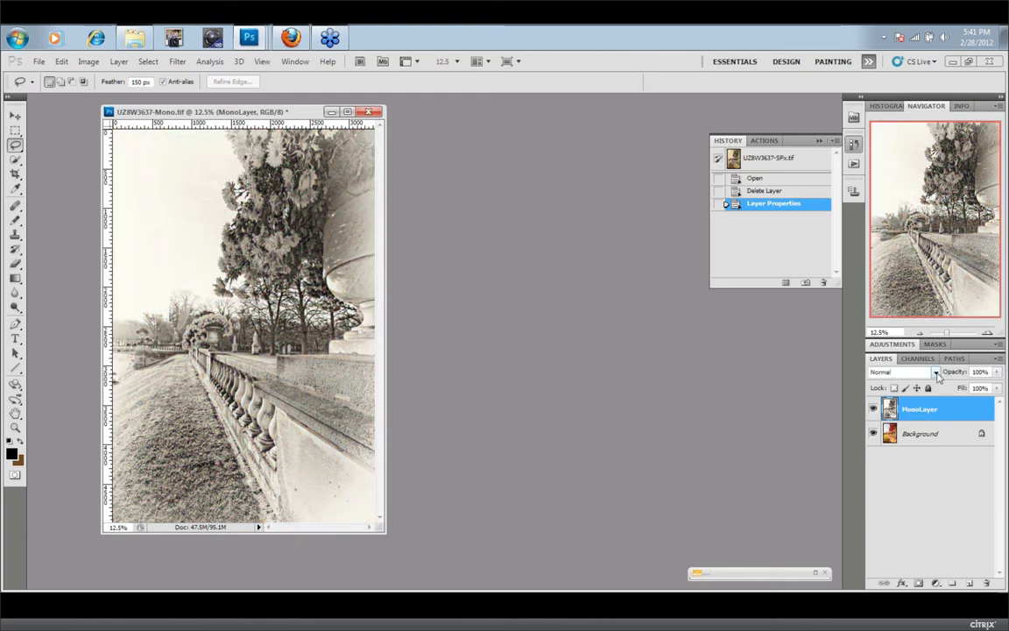
Set the MonoLayer's opacity to 52% so it blends with the color Background
click(997, 373)
drag(997, 389, 969, 389)
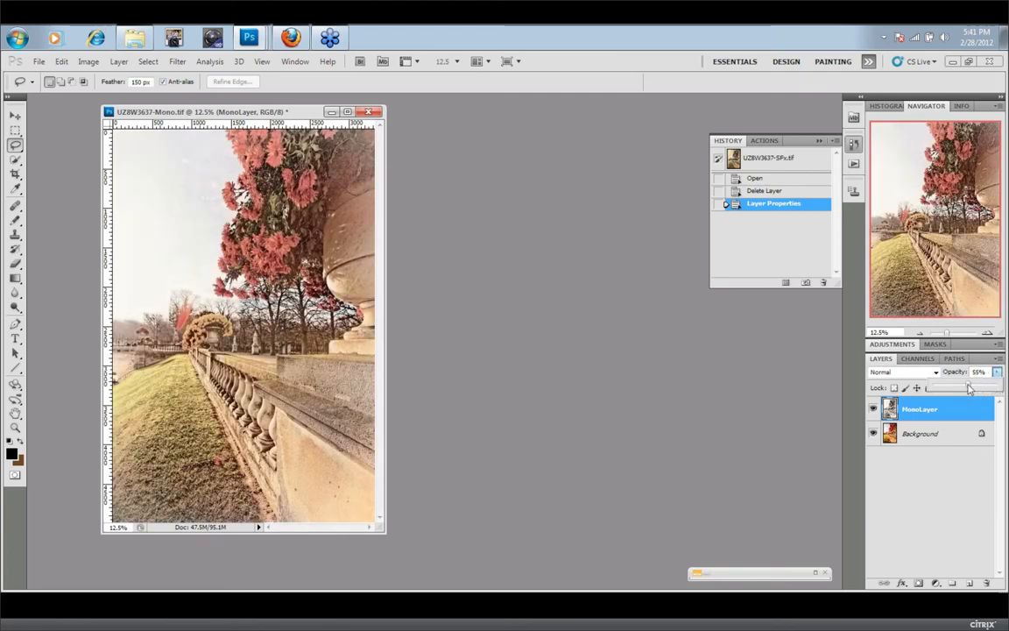
drag(969, 389, 969, 389)
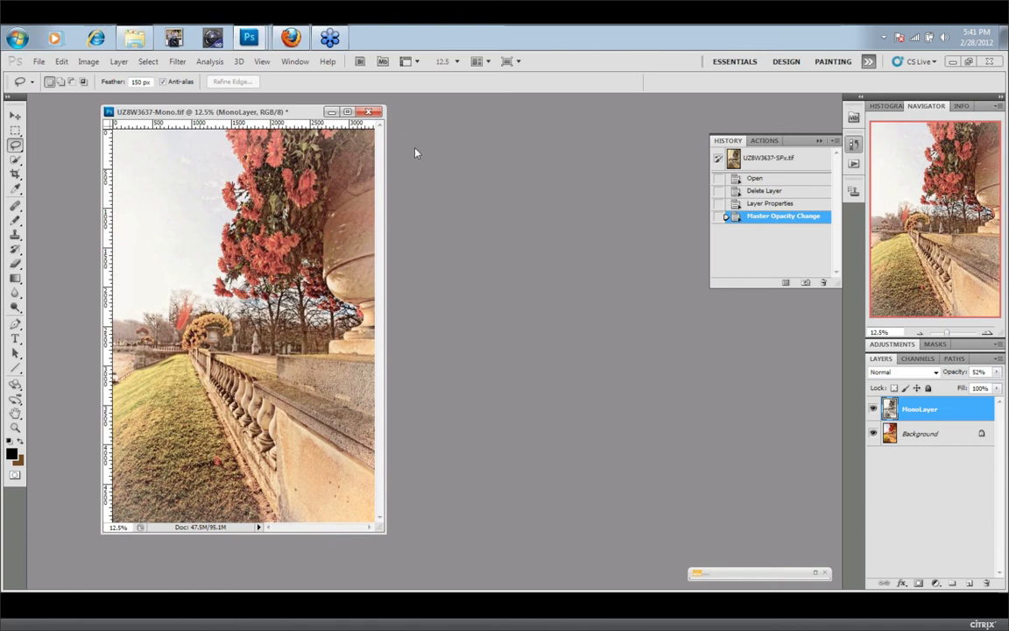
click(38, 61)
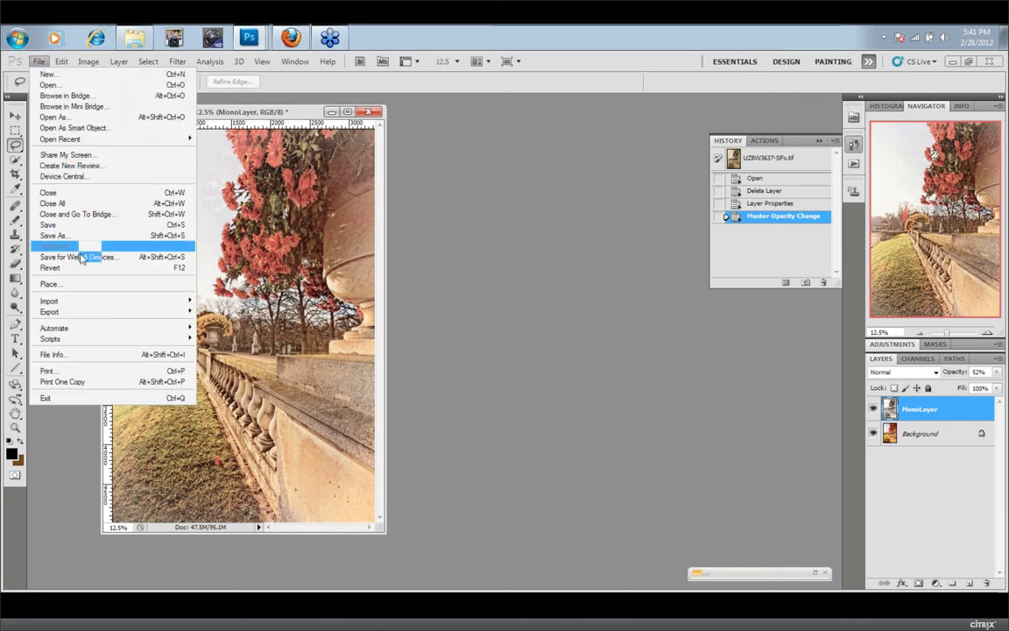
mouse_move(91, 331)
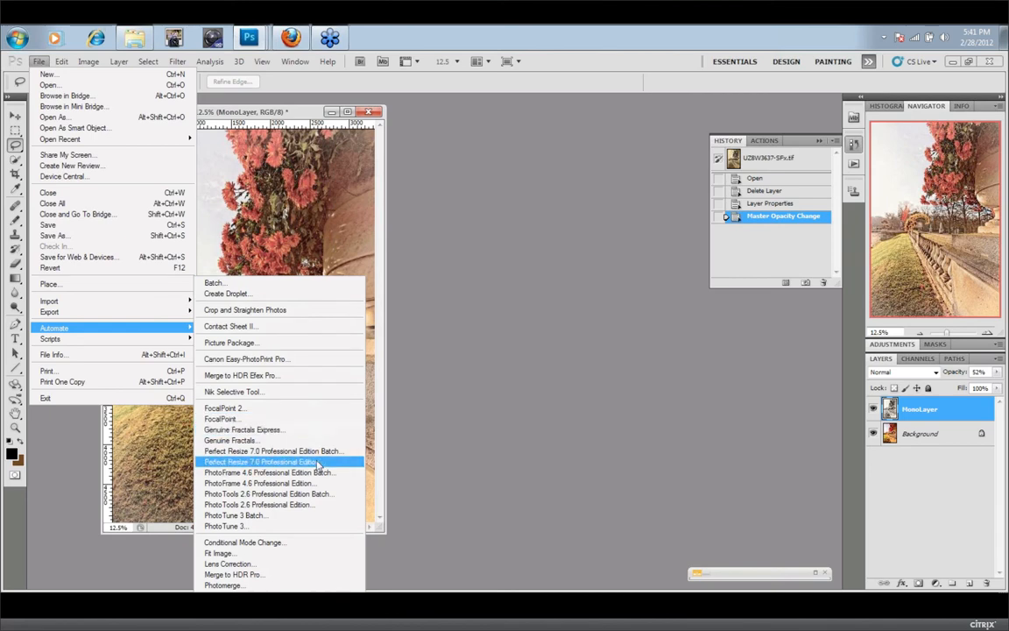
click(318, 465)
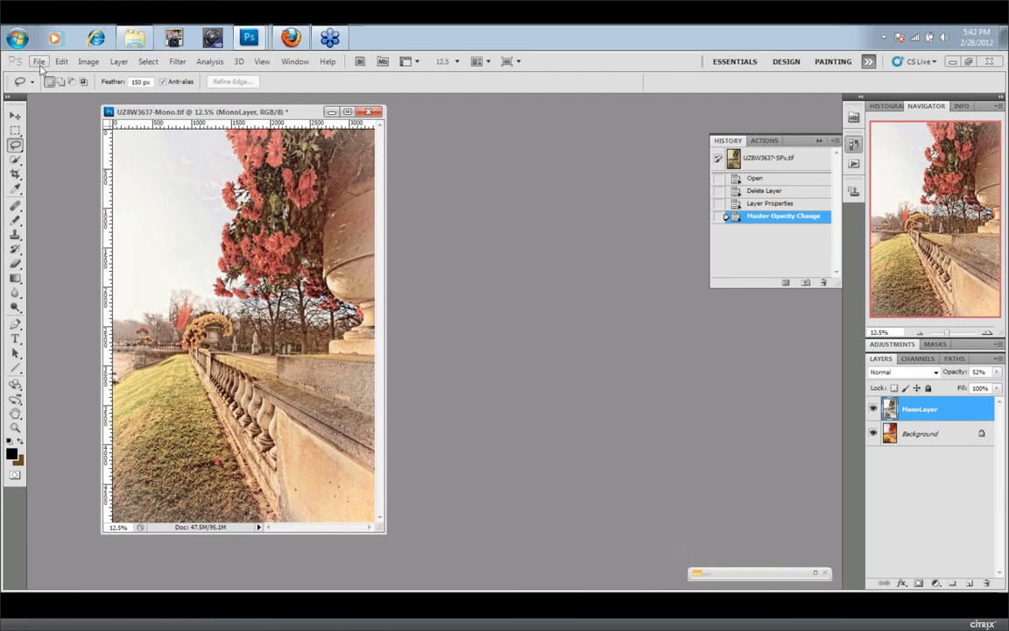
Load the Base Overlay preset in PhotoFrame 4.6 Professional Edition, stretch its frame over the image's upper corner and apply it to the document
click(40, 61)
mouse_move(104, 328)
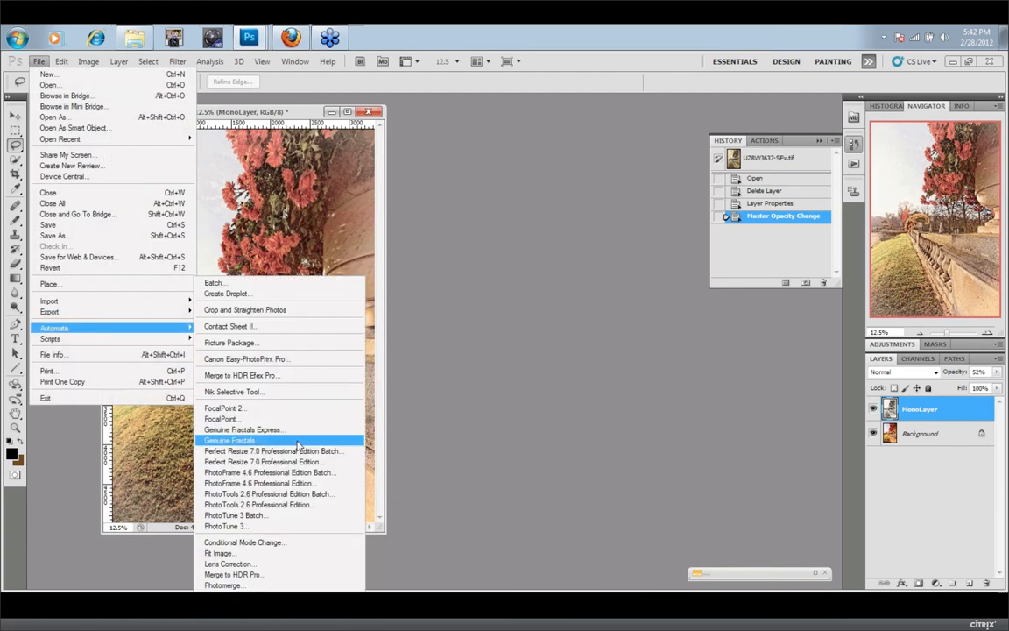
click(312, 483)
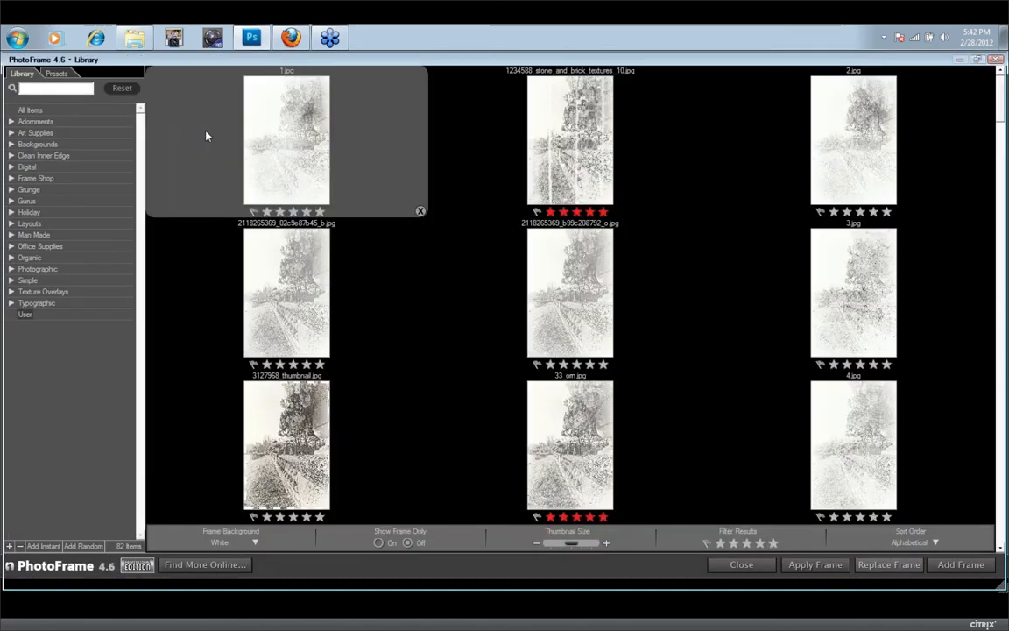
click(57, 74)
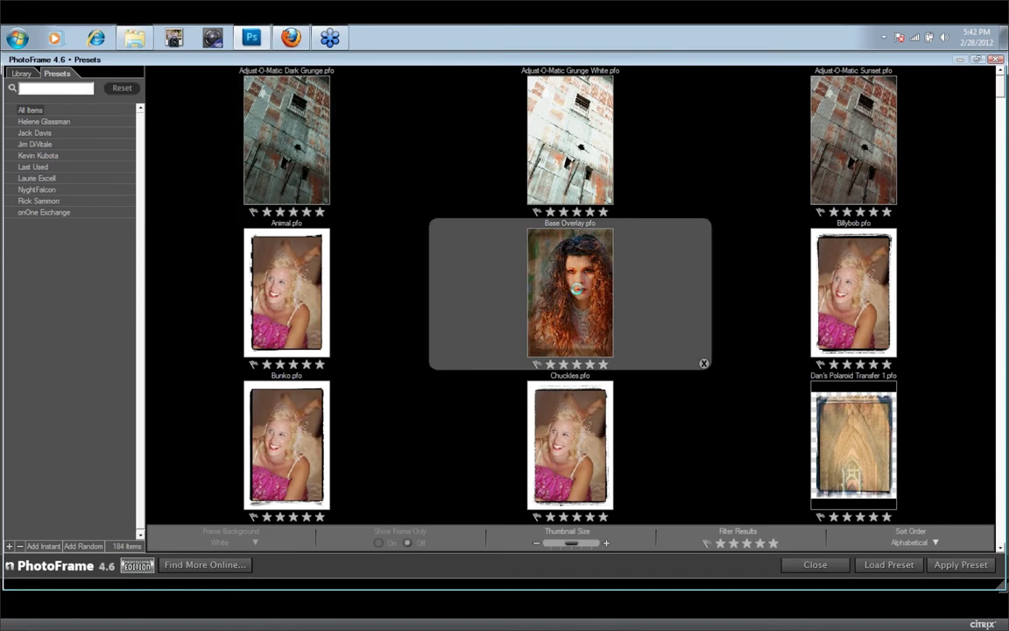
double_click(578, 295)
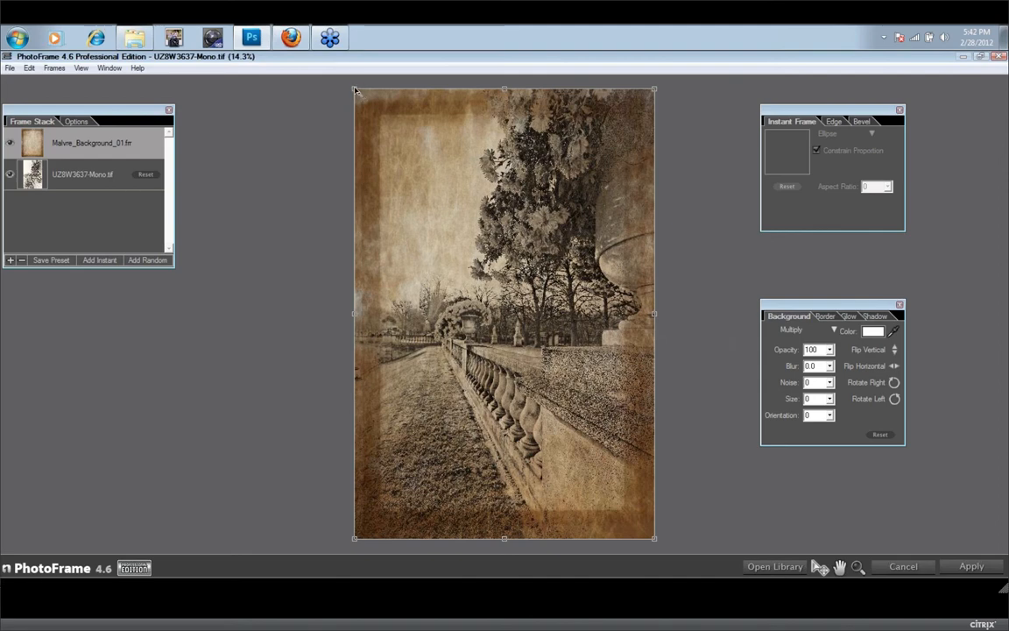
drag(355, 89, 354, 87)
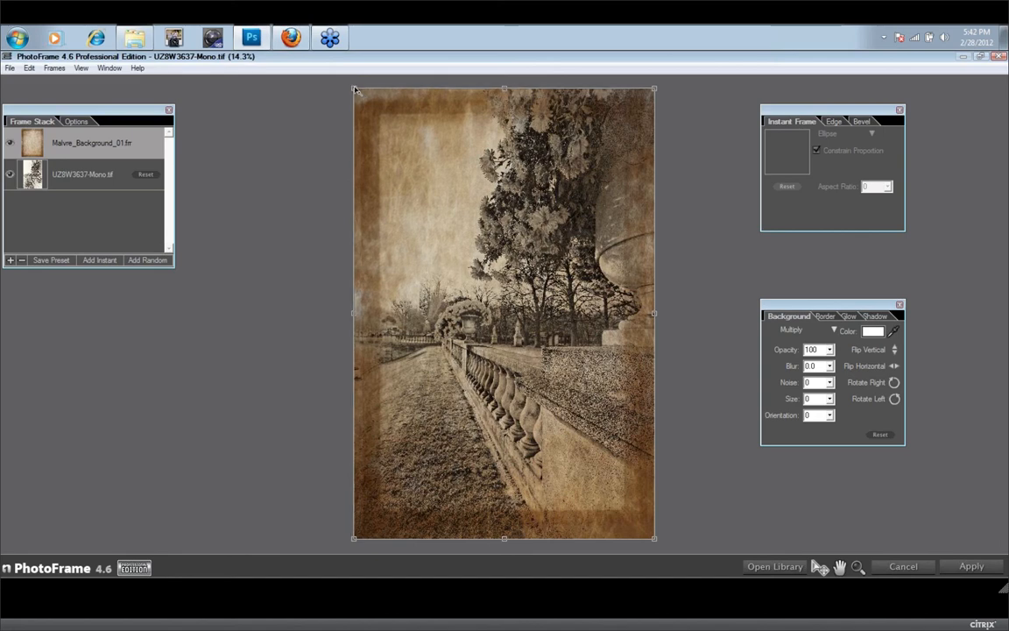
click(970, 566)
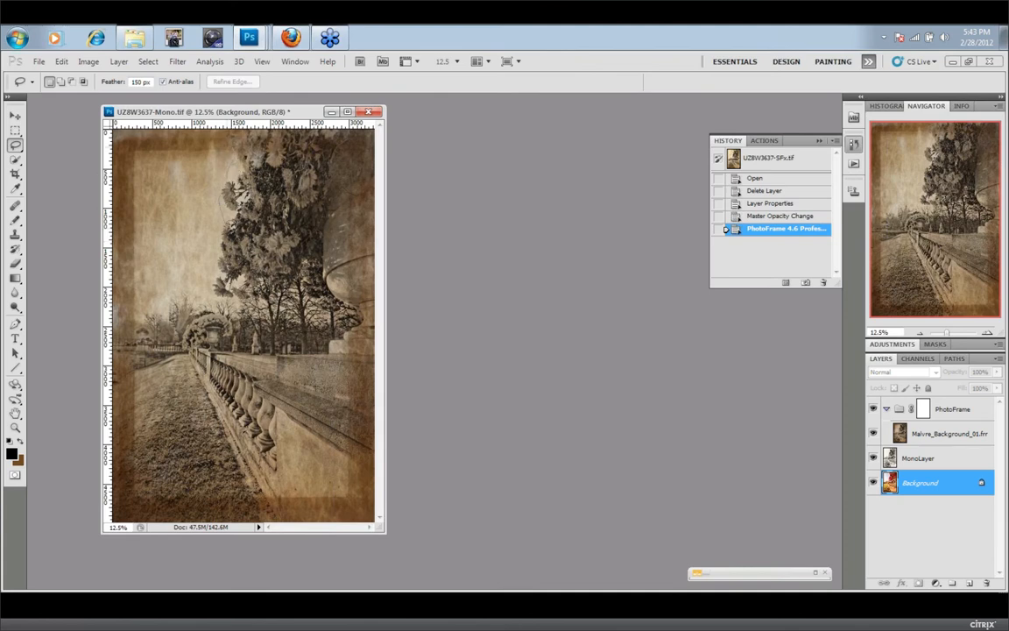
Copy a 150 px feathered lasso area around the flowers, wall and lawn from Background to a new layer, and place it above the Malvre_Background_01.frr texture
mouse_move(187, 272)
mouse_down()
mouse_move(123, 334)
mouse_move(120, 424)
mouse_move(183, 516)
mouse_move(263, 510)
mouse_move(359, 438)
mouse_move(366, 196)
mouse_move(285, 100)
mouse_move(215, 131)
mouse_up()
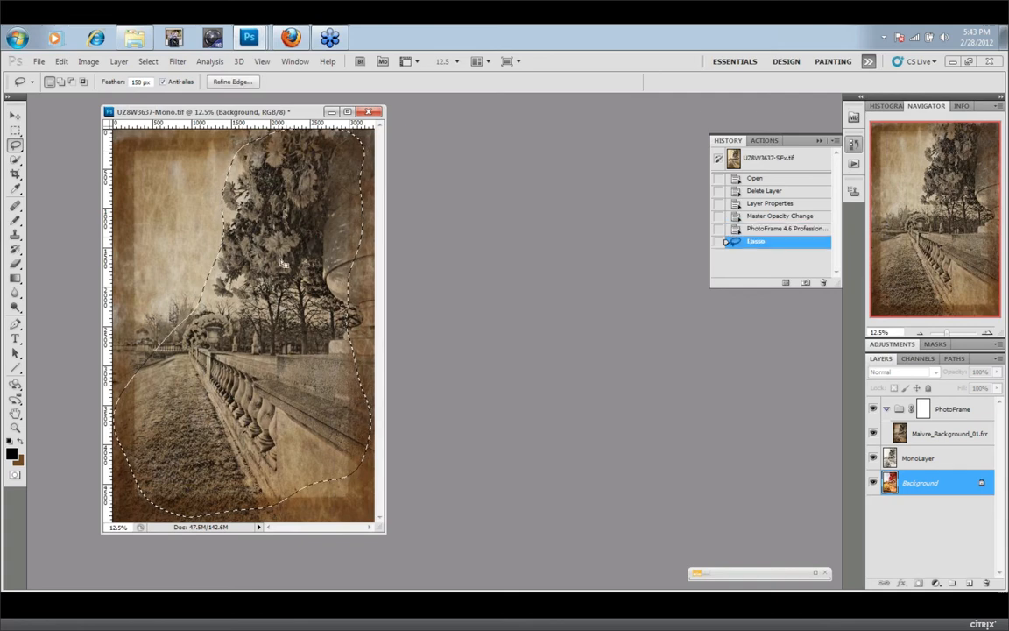
right_click(282, 263)
click(372, 360)
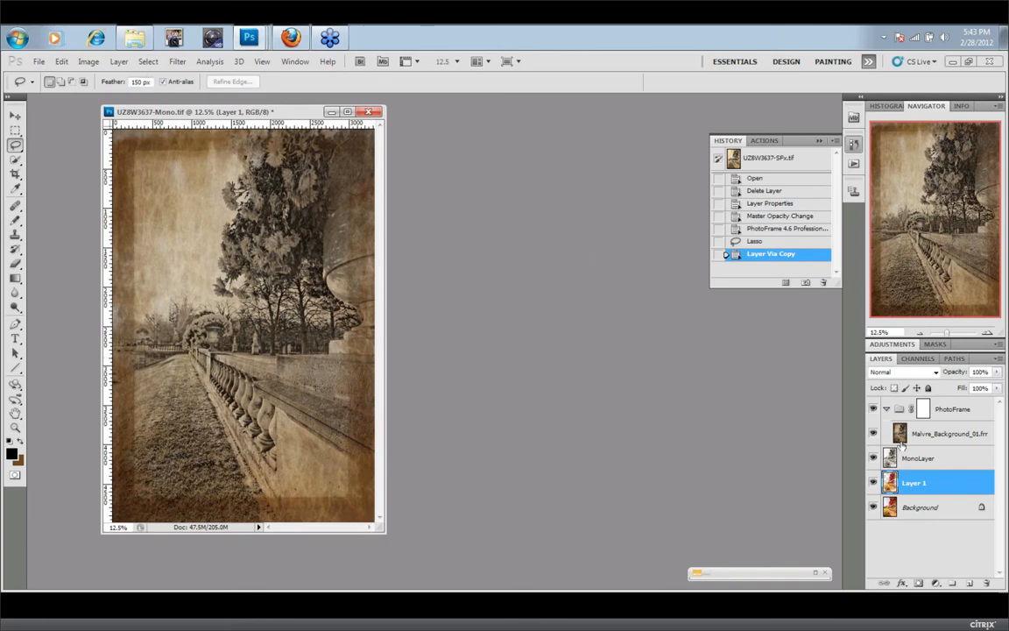
drag(962, 479, 951, 434)
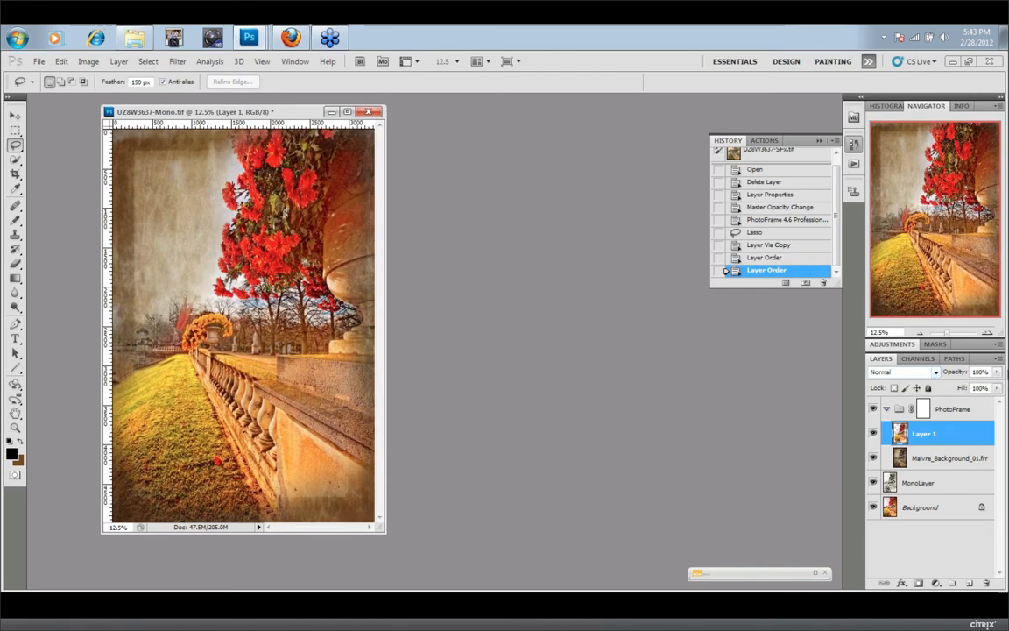
Set Layer 1's opacity to 40% and its fill to 72%
click(998, 374)
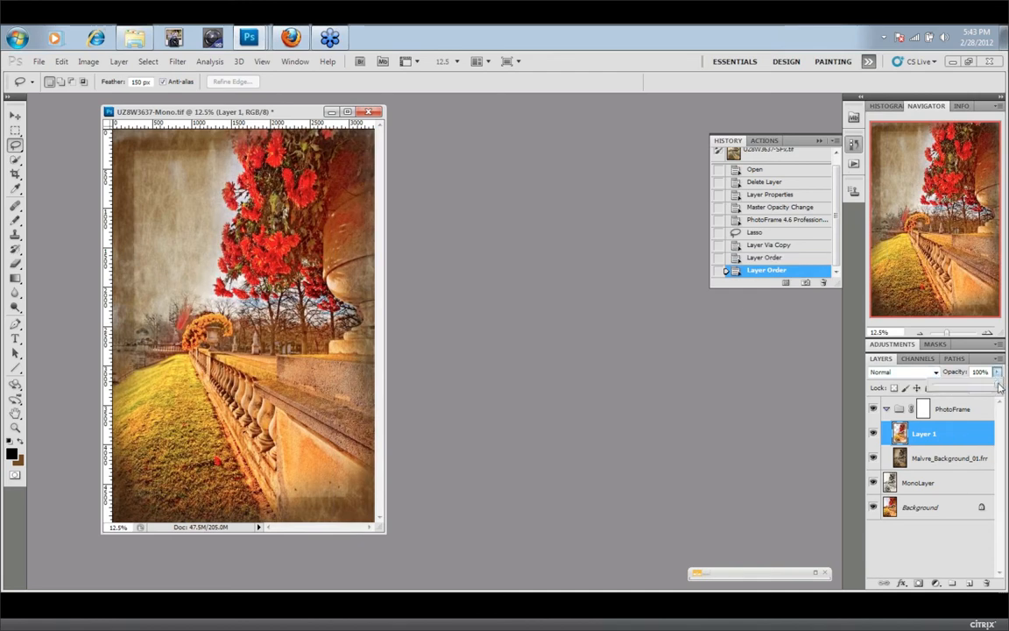
drag(993, 388, 983, 388)
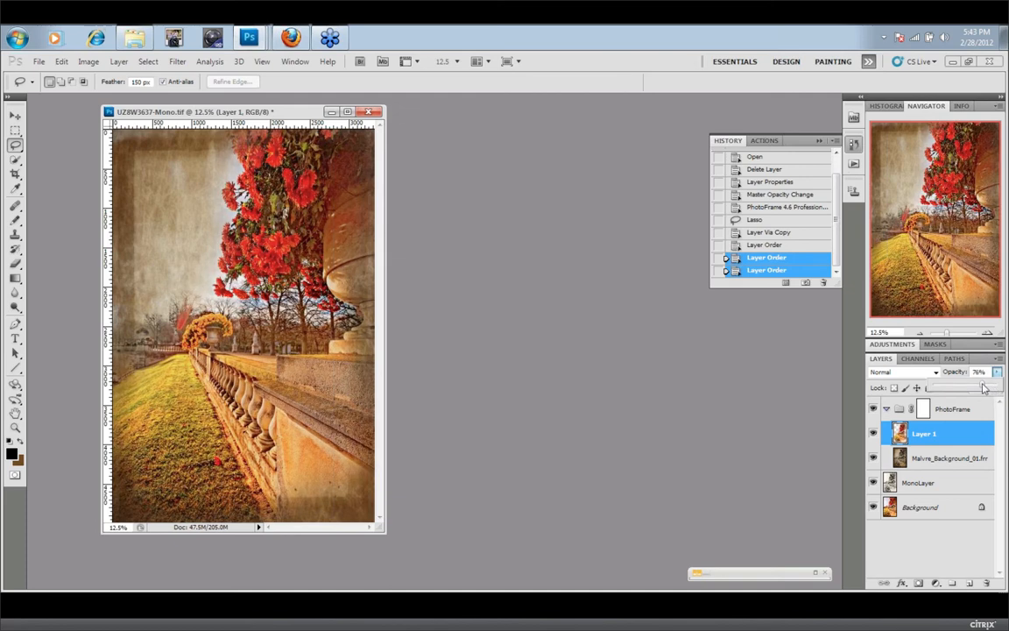
drag(983, 388, 960, 387)
click(996, 388)
drag(997, 403, 979, 403)
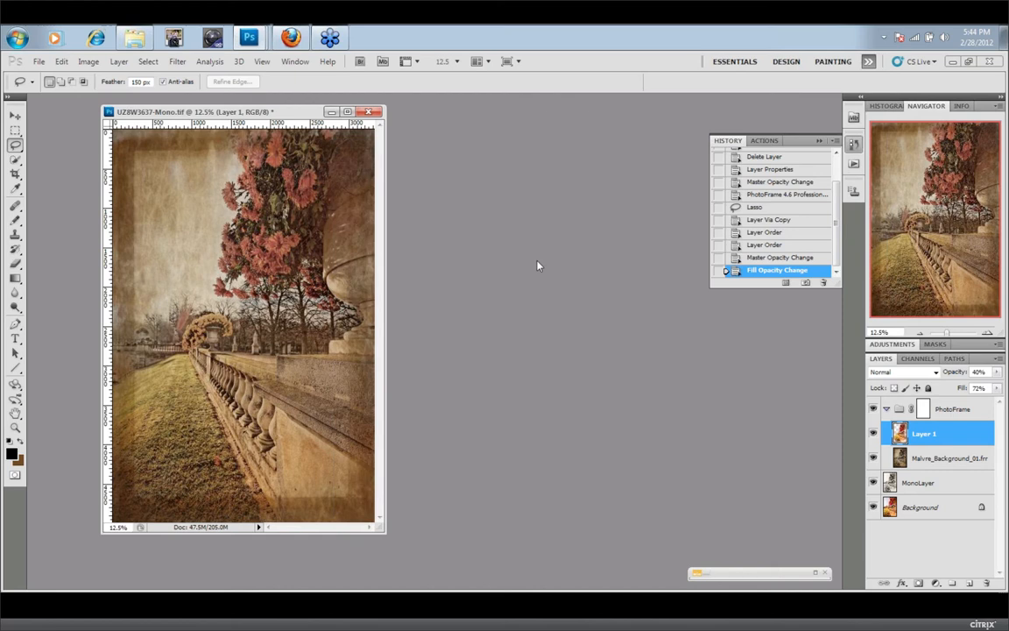
click(979, 408)
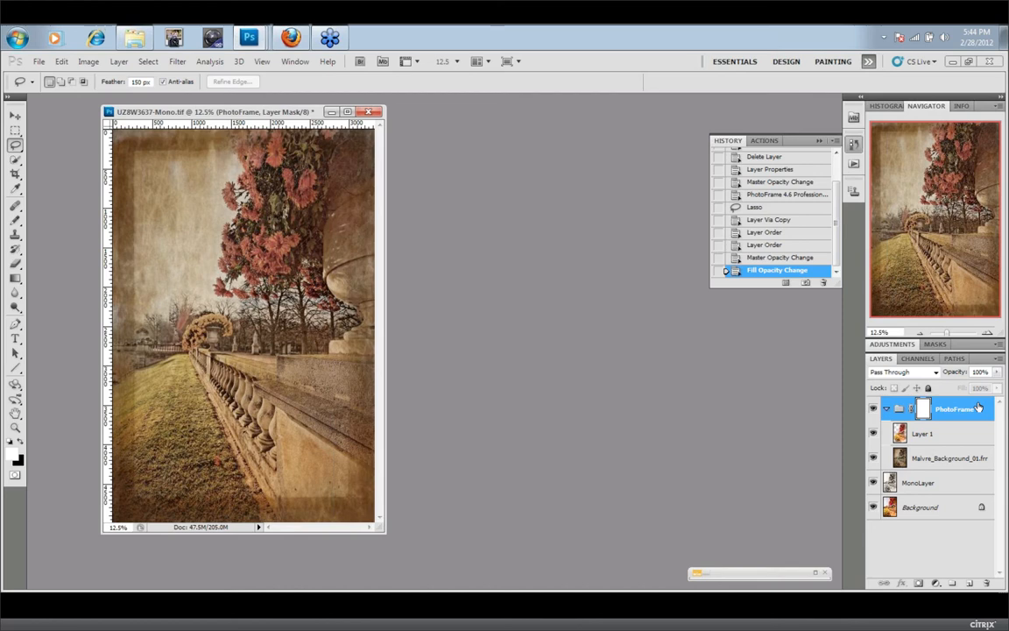
click(924, 484)
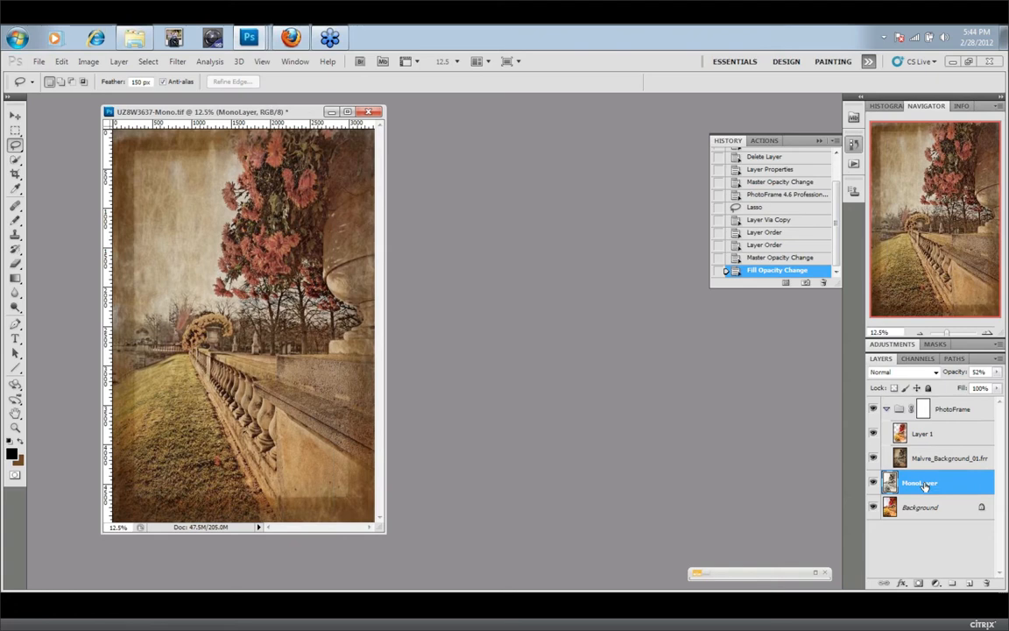
click(936, 372)
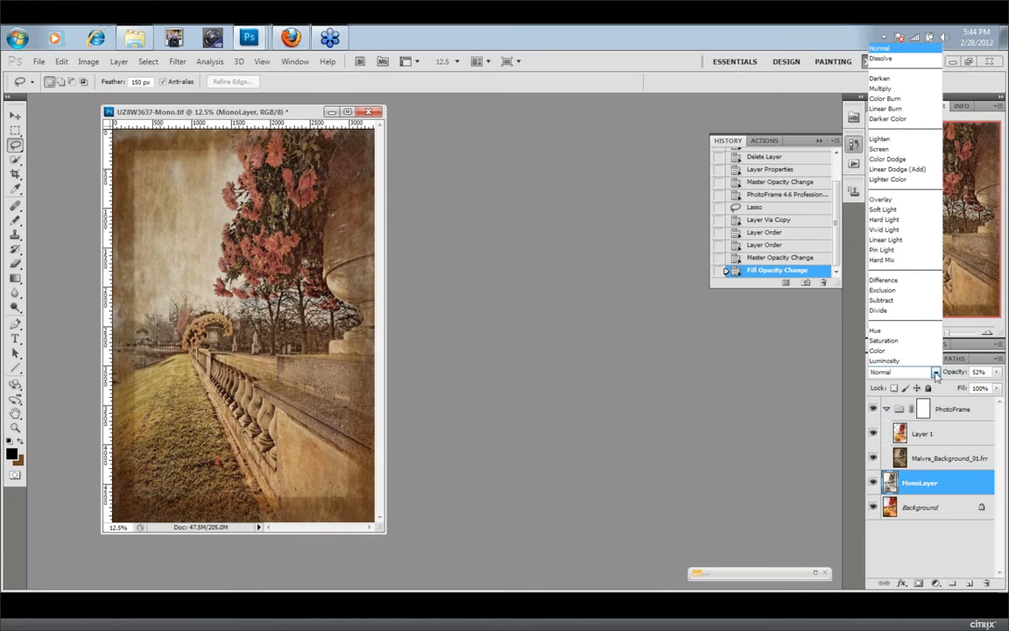
click(936, 374)
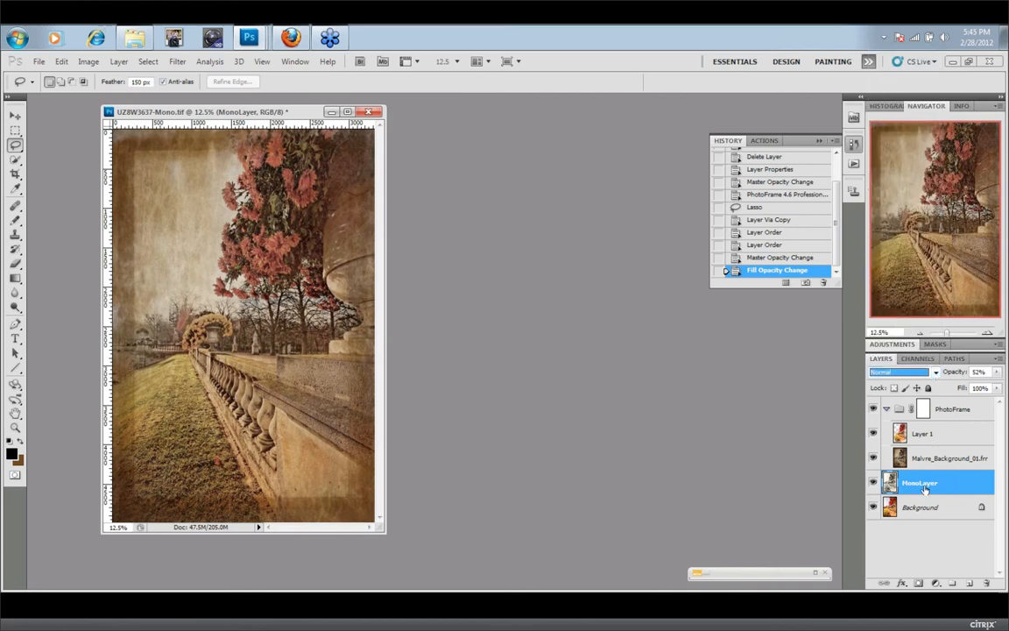
Try the Luminosity, Soft Light and Overlay blend modes on the PhotoFrame group
click(961, 410)
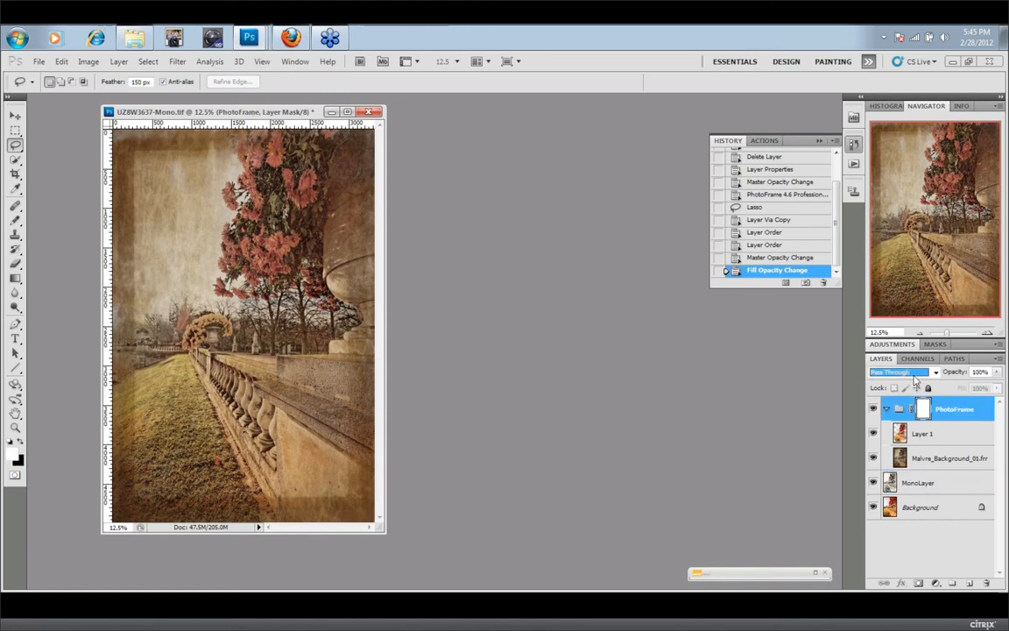
click(935, 372)
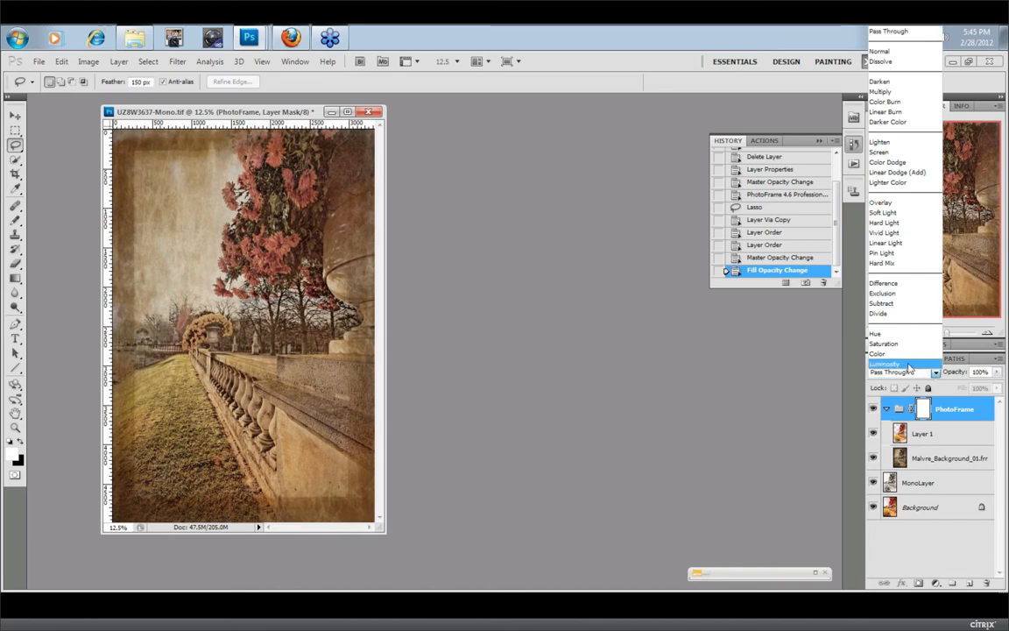
click(907, 364)
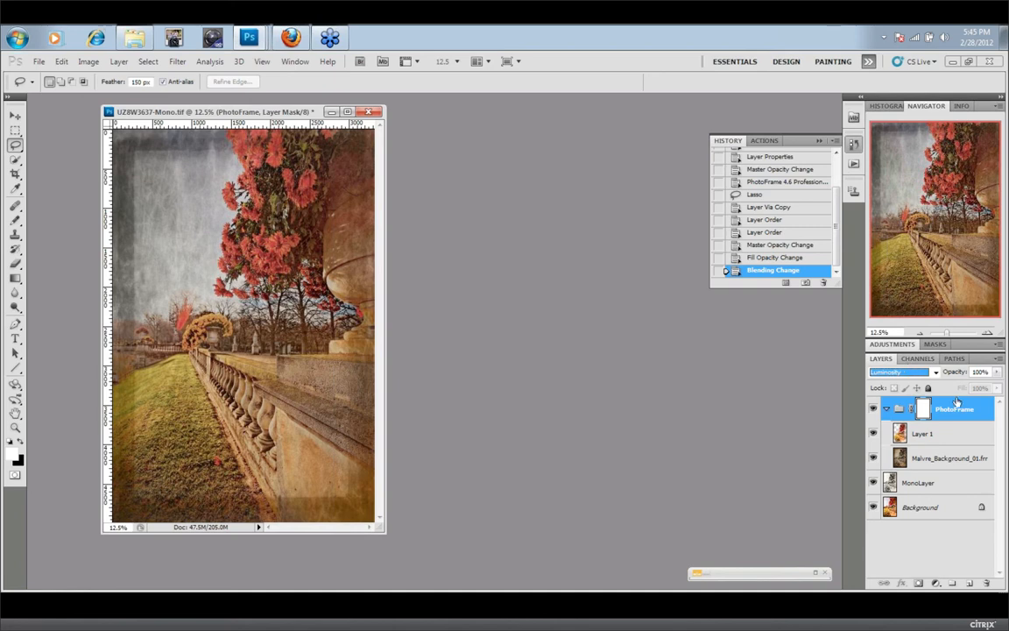
click(935, 373)
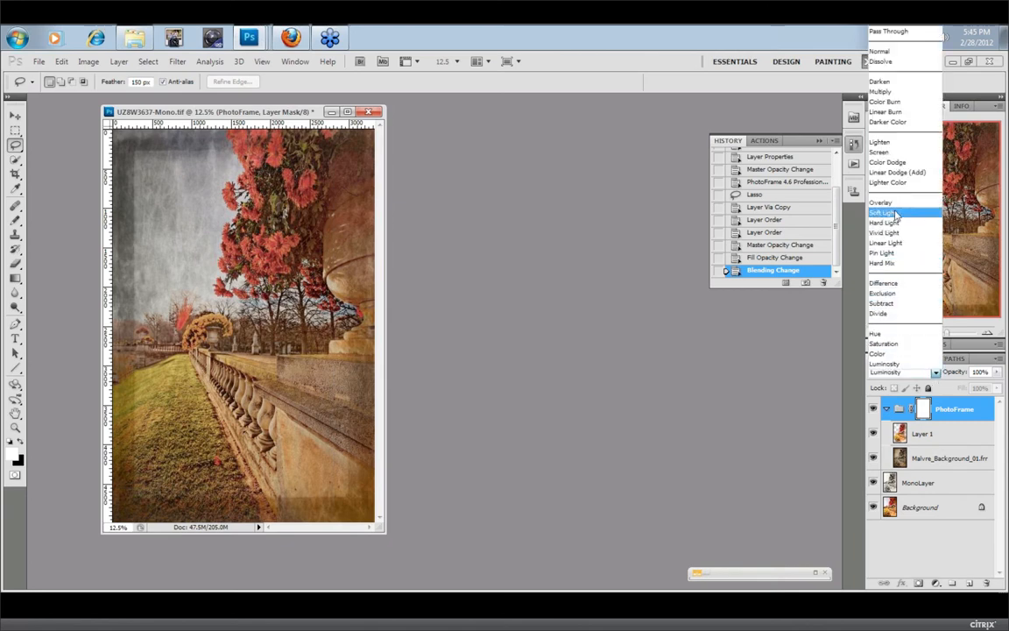
click(895, 215)
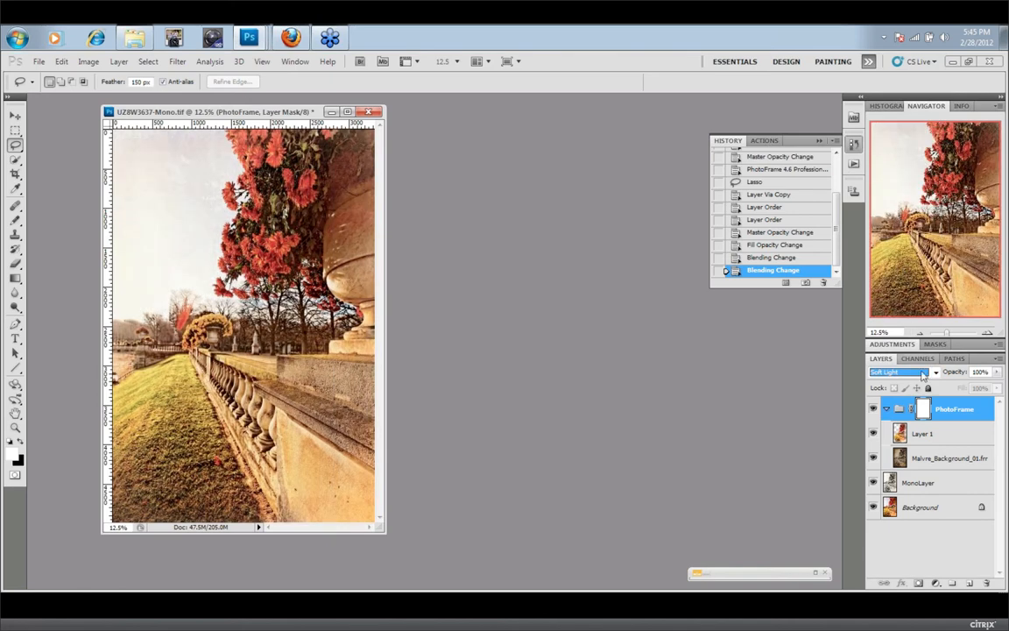
click(936, 374)
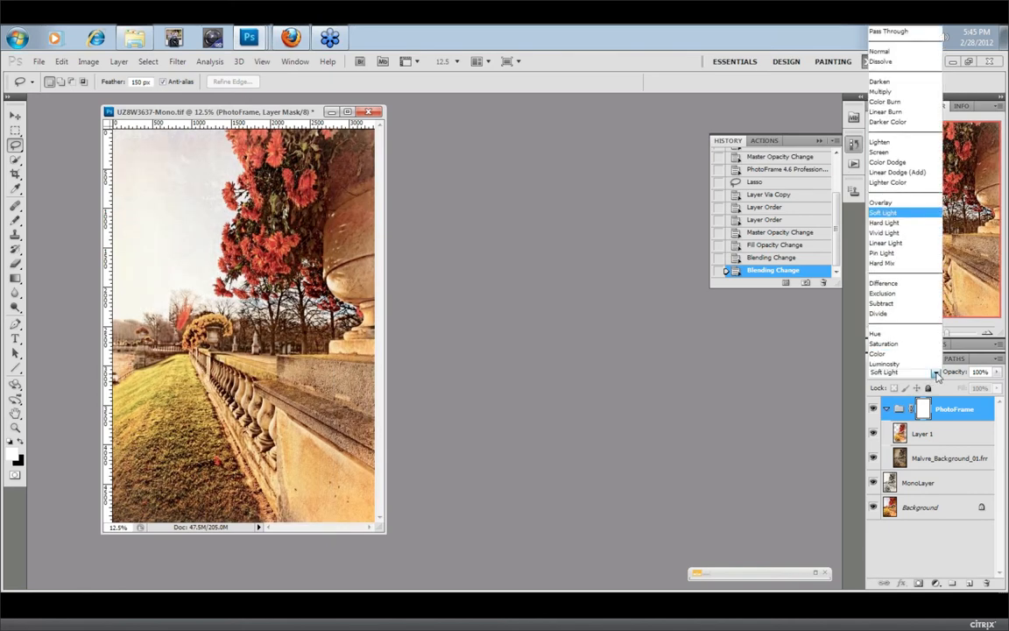
click(902, 207)
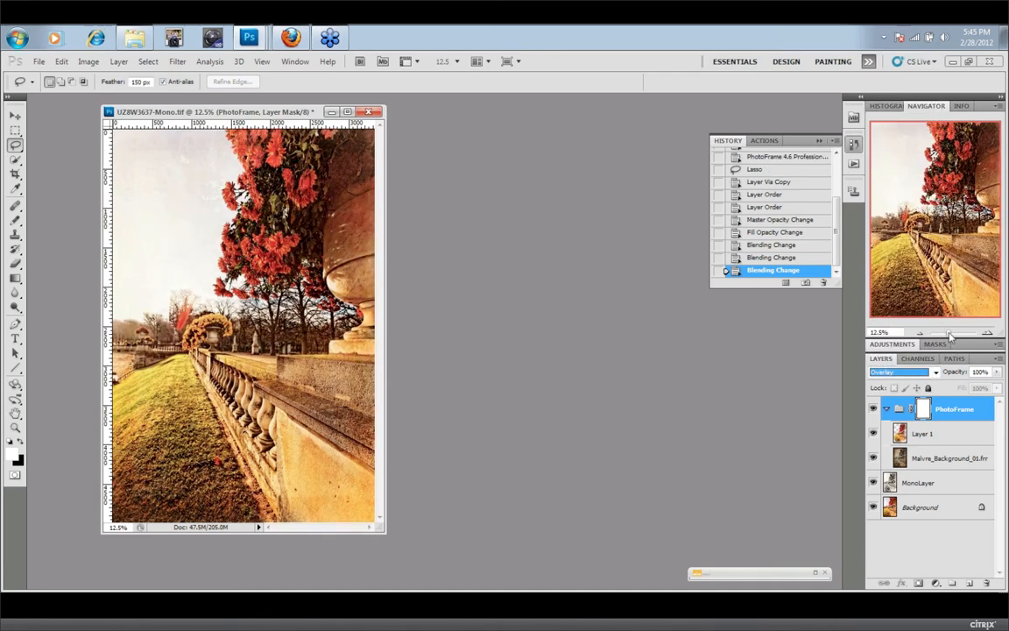
Examine the sky's texture up close and try varying the PhotoFrame group's opacity, returning it to 100%
drag(951, 336, 952, 335)
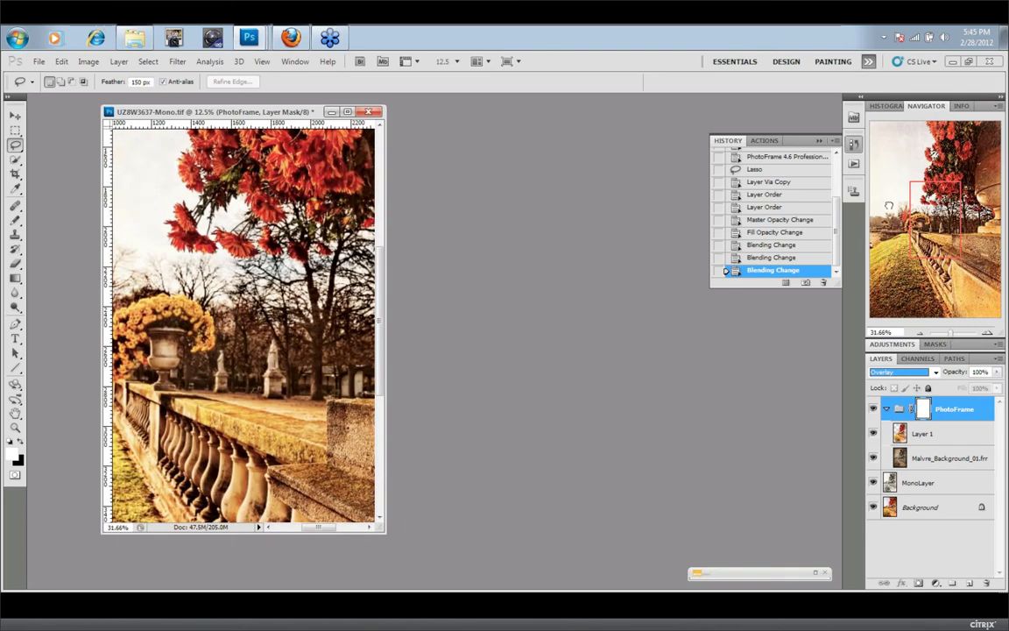
drag(891, 207, 877, 150)
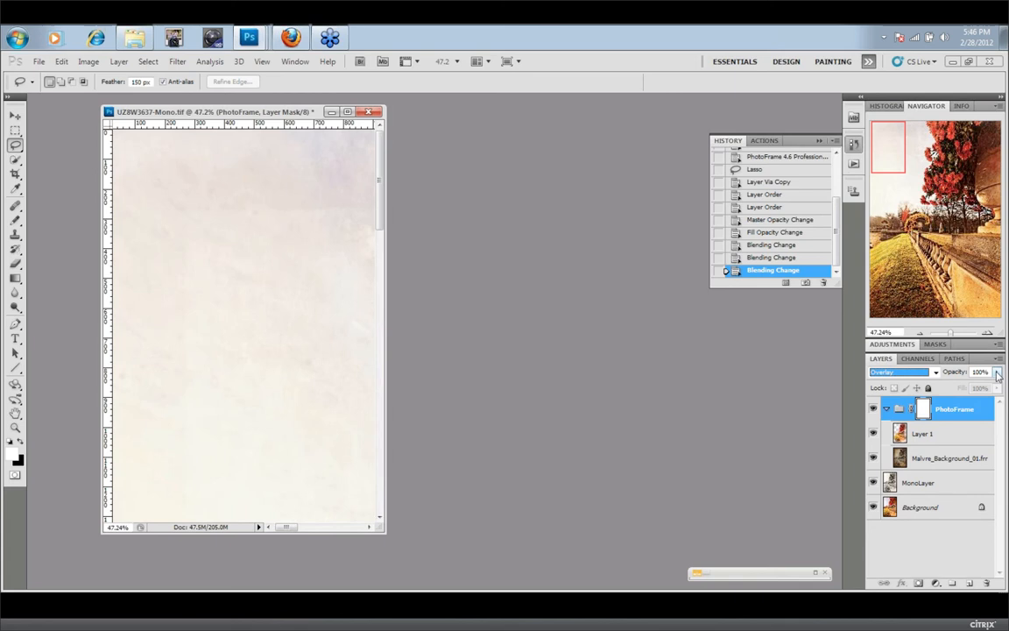
mouse_move(996, 375)
mouse_down()
mouse_move(995, 387)
mouse_move(975, 387)
mouse_move(1005, 390)
mouse_up()
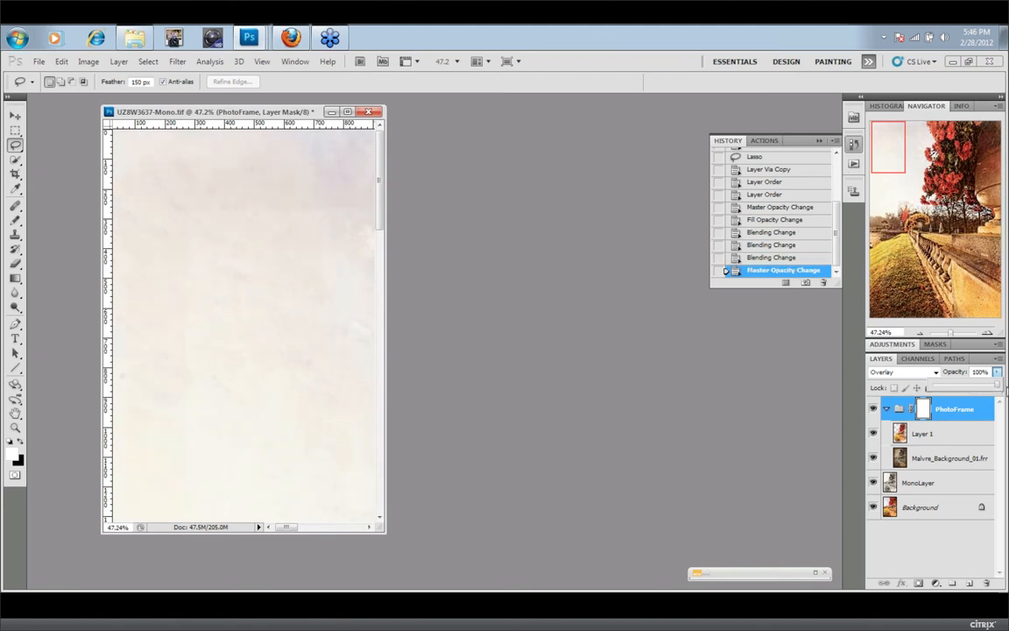
Try the Screen blend mode on the PhotoFrame group, and set its blend mode to Multiply
click(935, 372)
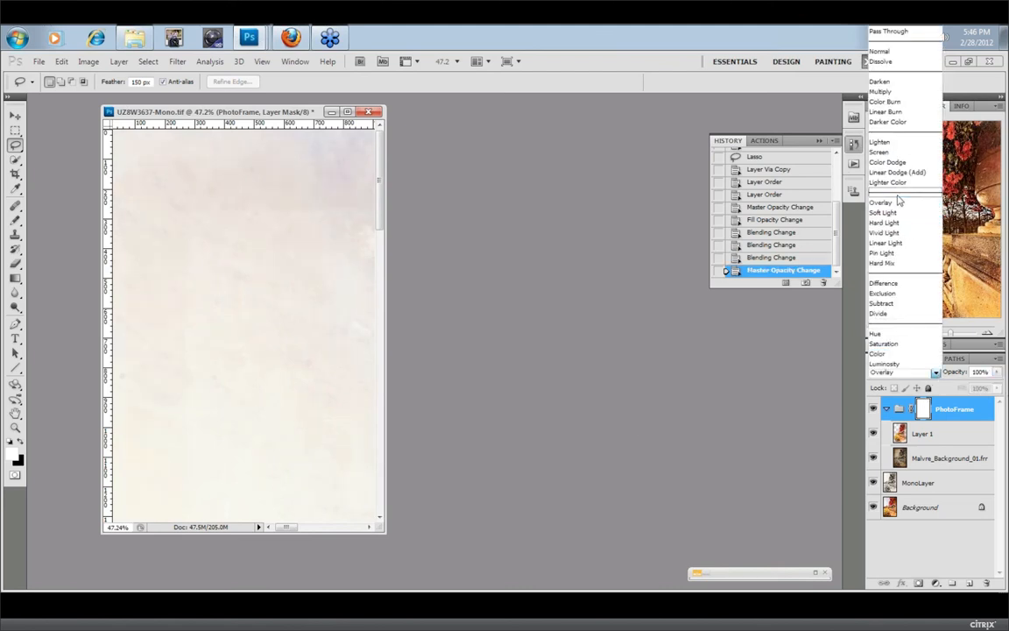
click(893, 153)
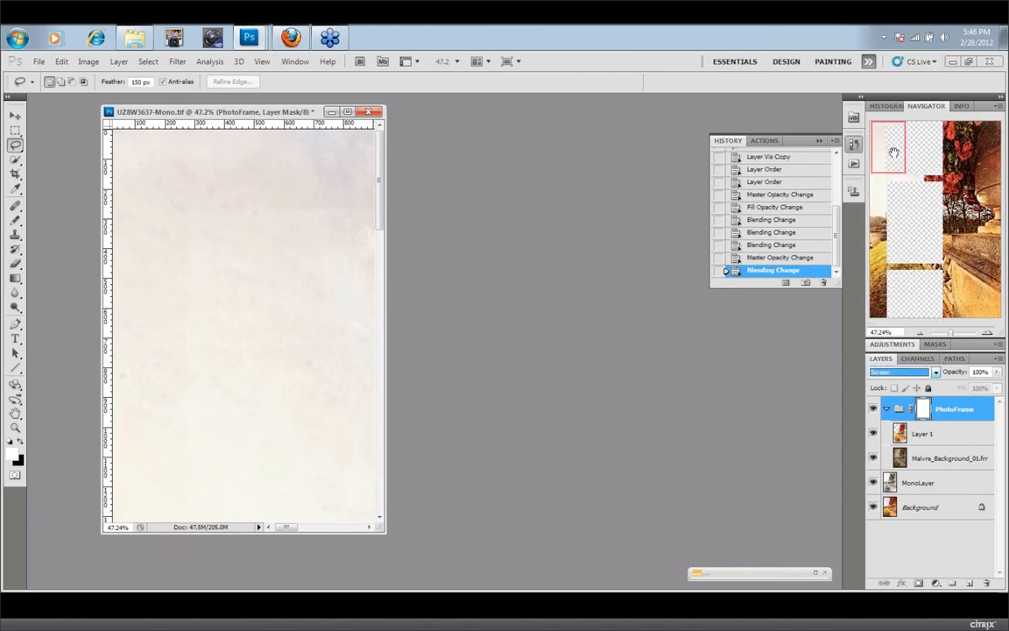
drag(951, 332, 946, 335)
click(934, 371)
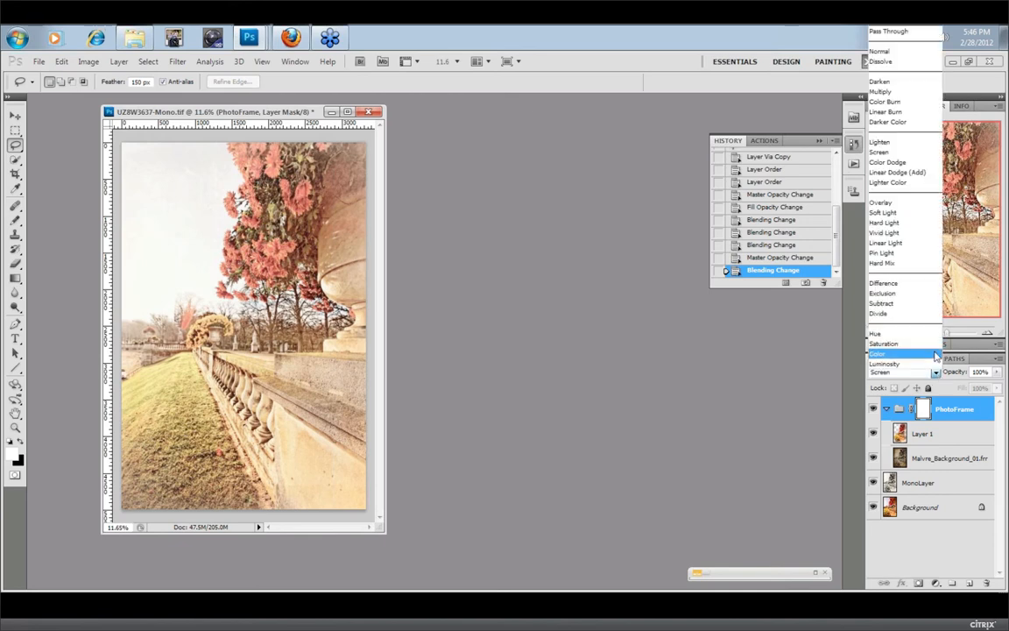
click(892, 92)
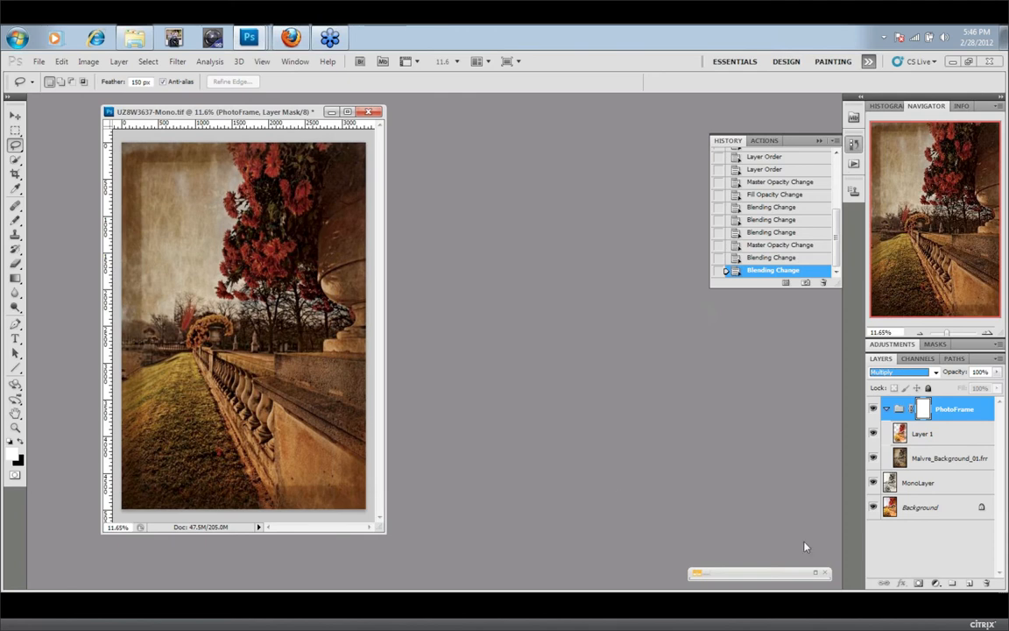
Duplicate MonoLayer as MonoLayer copy and move the copy into the PhotoFrame group, above Layer 1
right_click(935, 484)
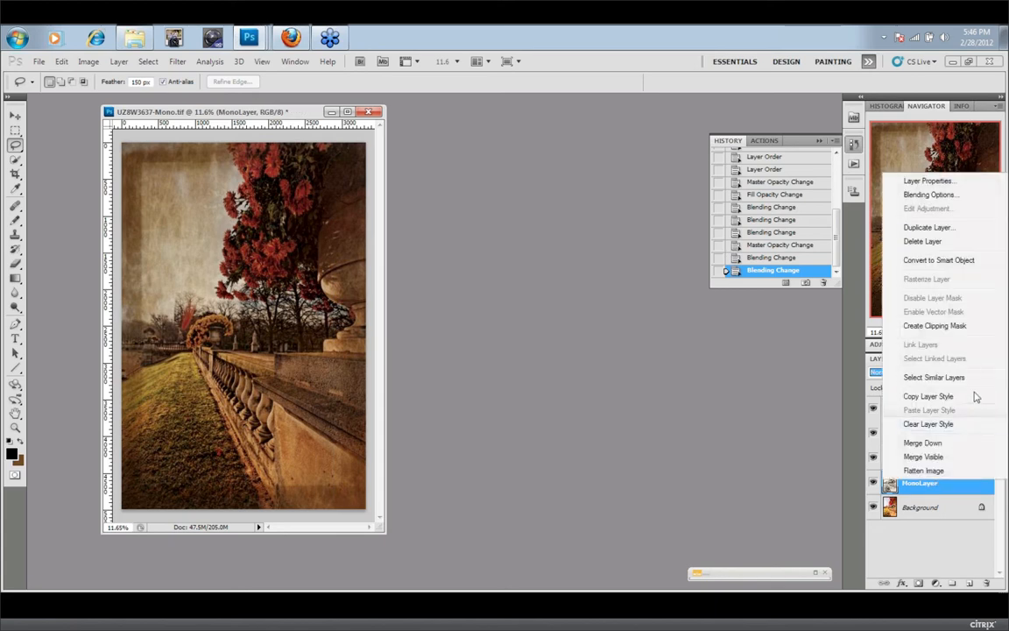
click(926, 230)
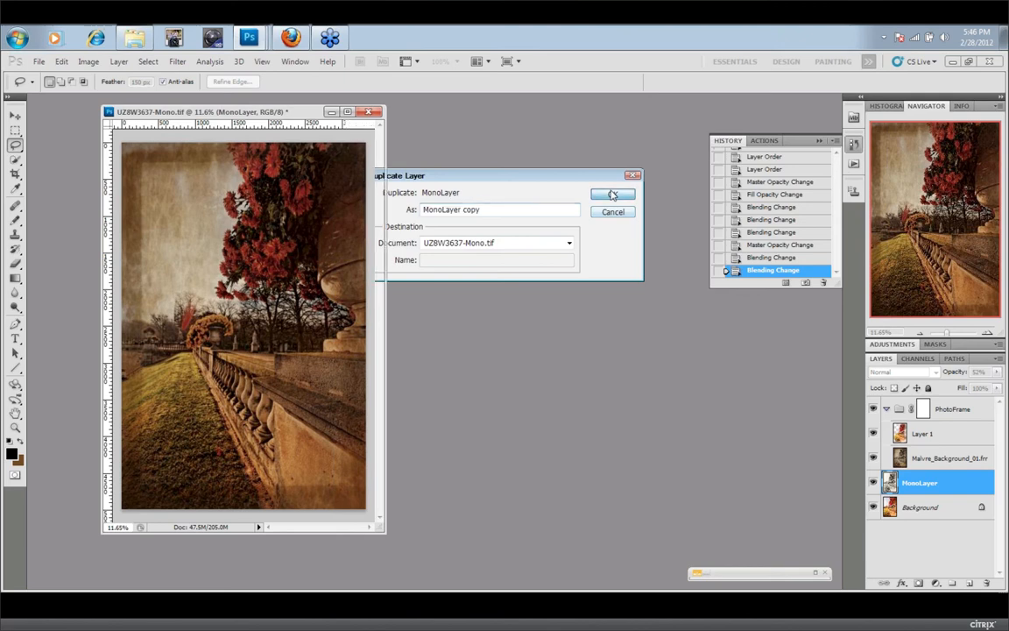
click(612, 195)
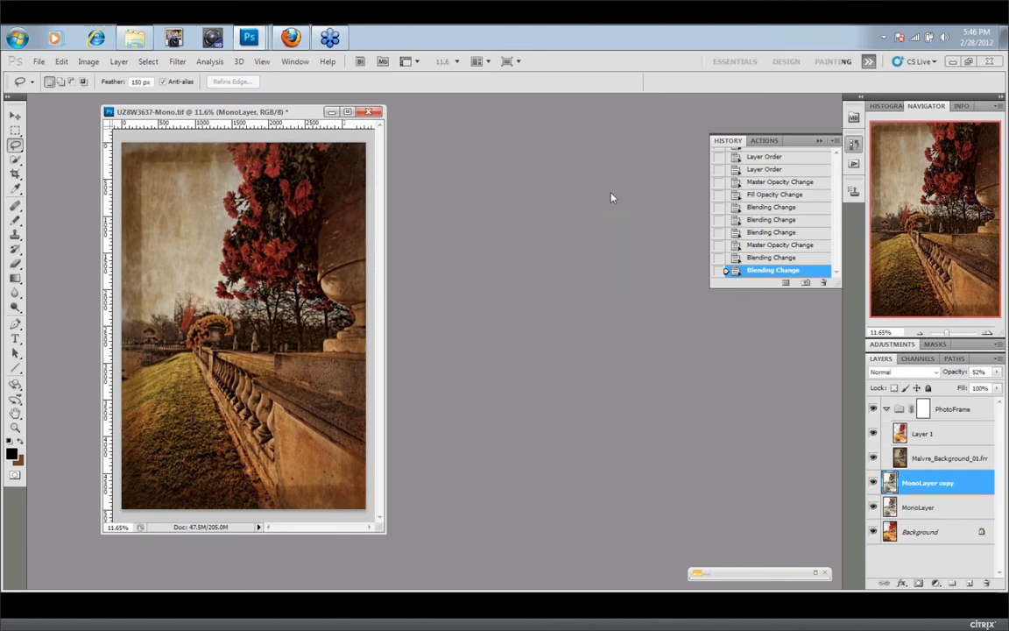
drag(937, 482, 937, 408)
drag(943, 485, 947, 432)
drag(944, 481, 935, 431)
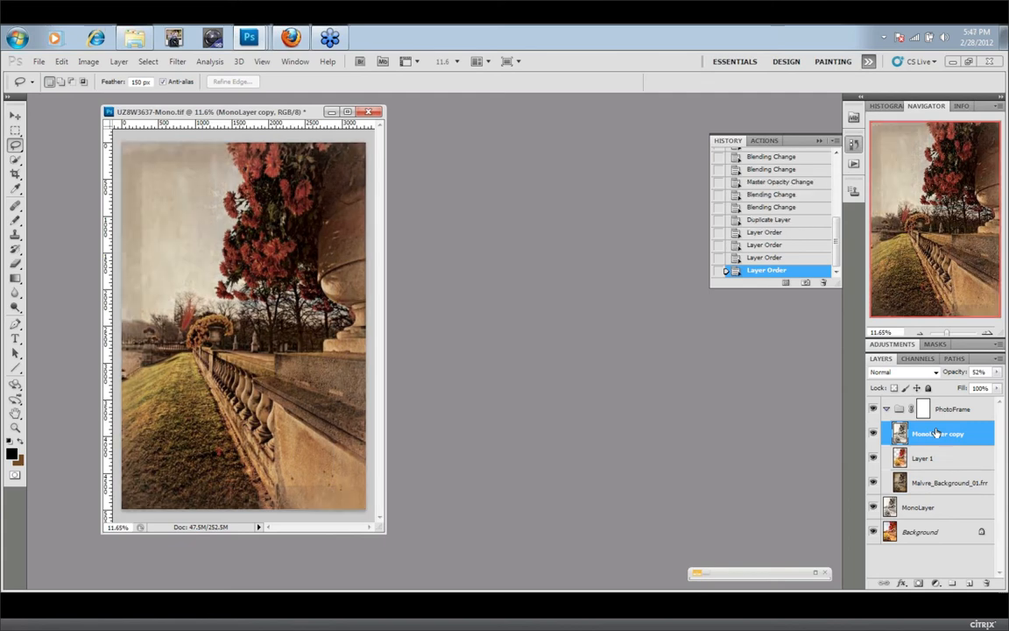
Set the blend mode of MonoLayer copy to Overlay
click(936, 373)
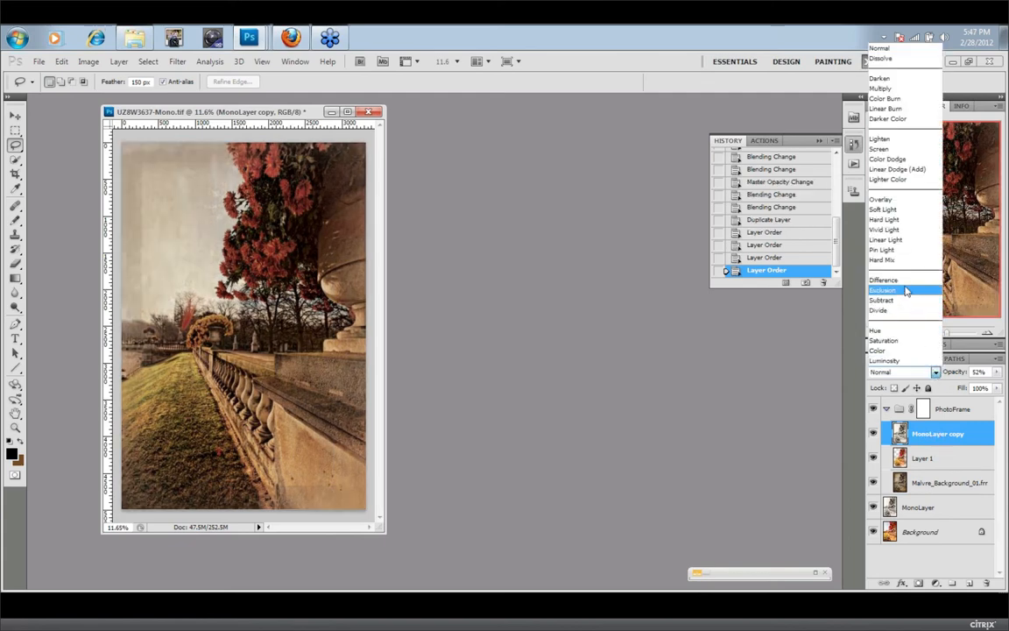
click(887, 200)
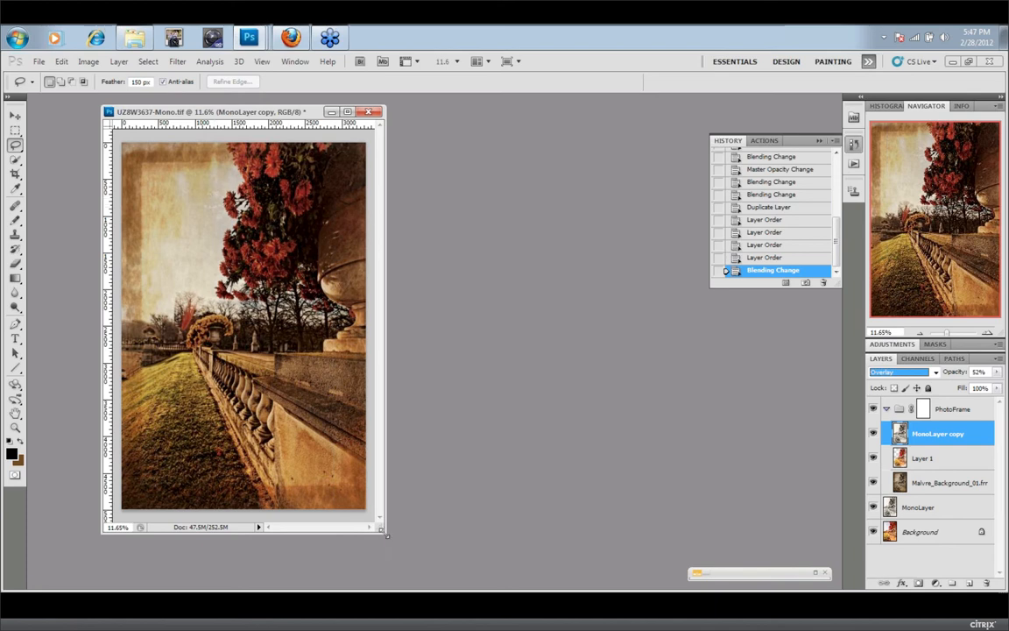
Enlarge the document window to examine the blended image up close, and collapse the PhotoFrame group
drag(386, 534, 391, 535)
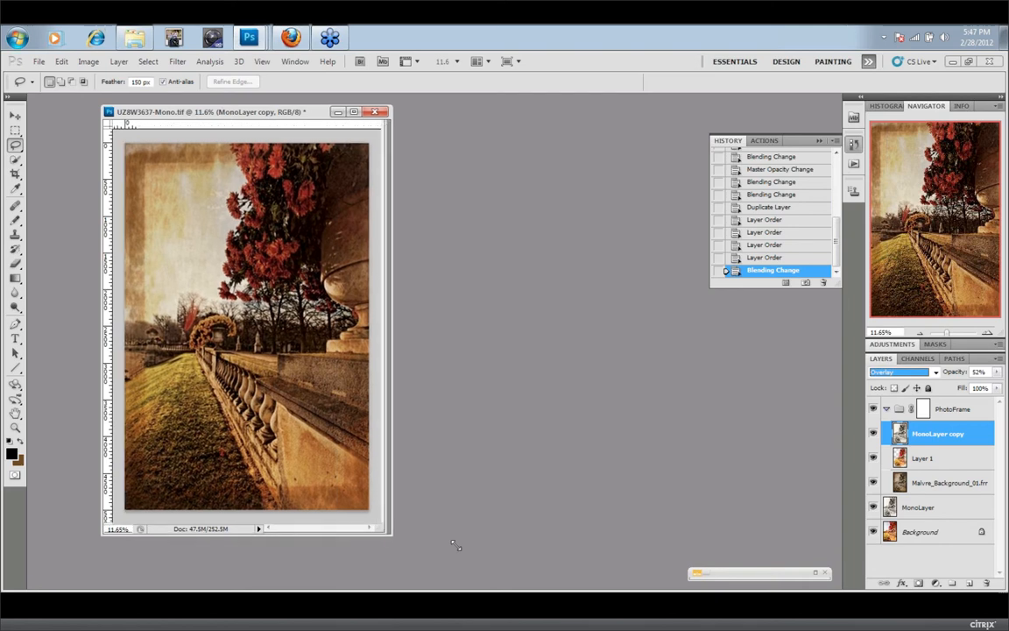
drag(453, 544, 629, 574)
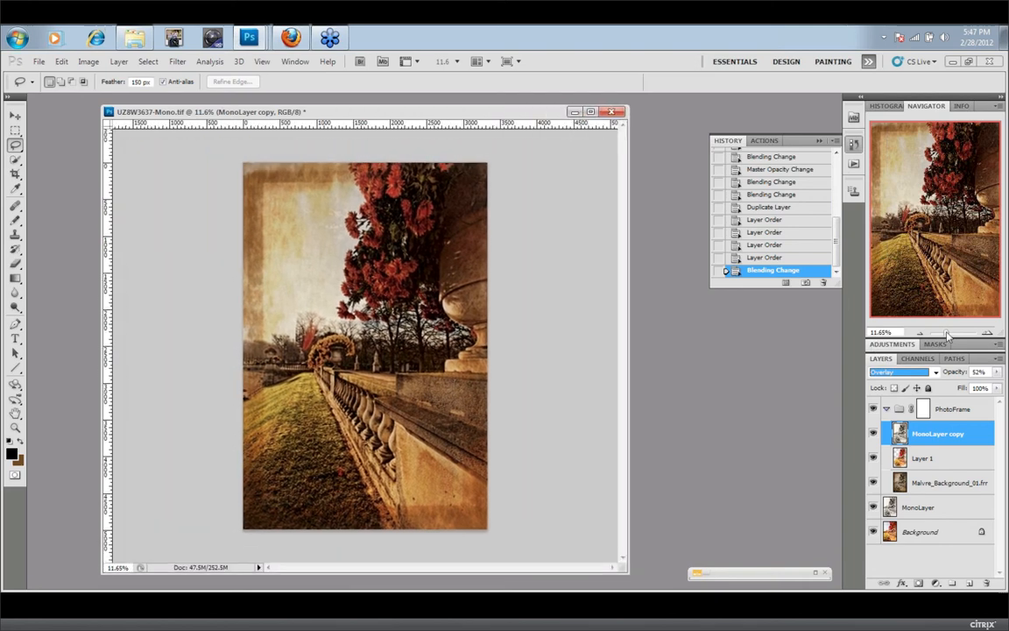
drag(949, 336, 949, 335)
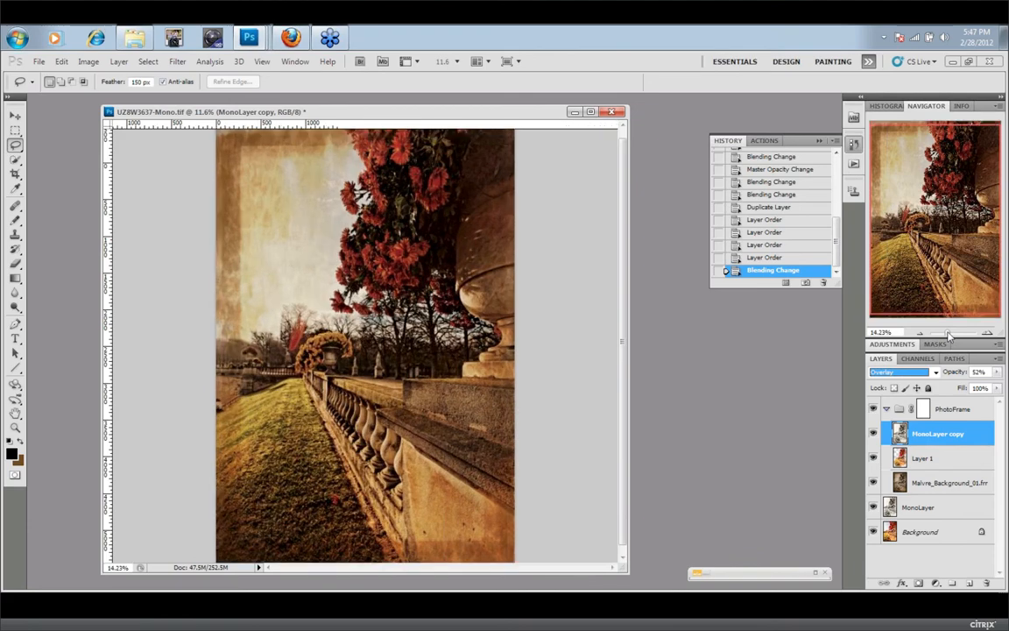
drag(949, 336, 952, 335)
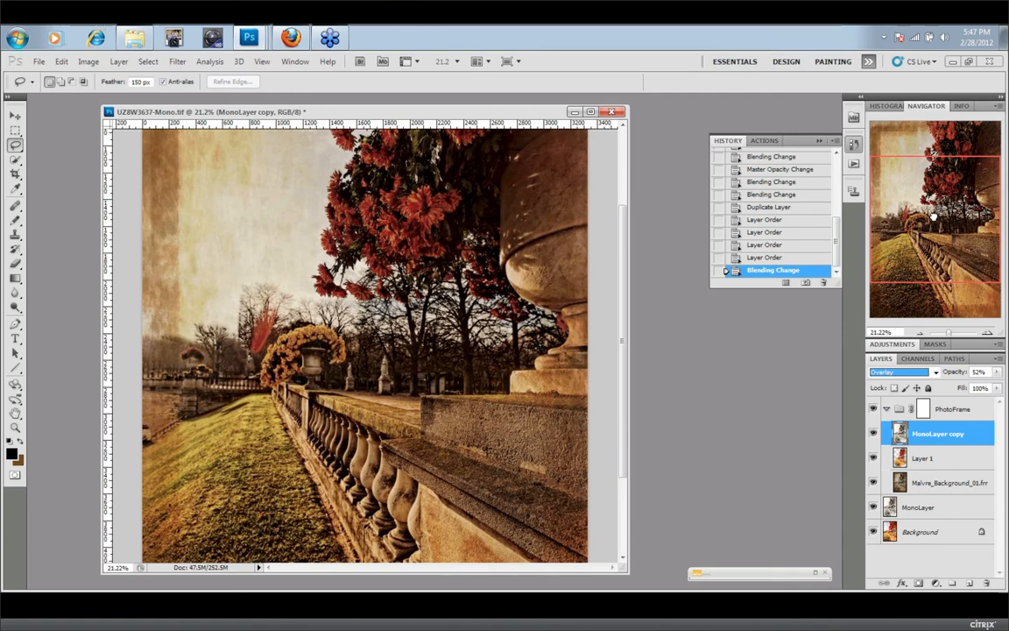
scroll(275, 209, up, 3)
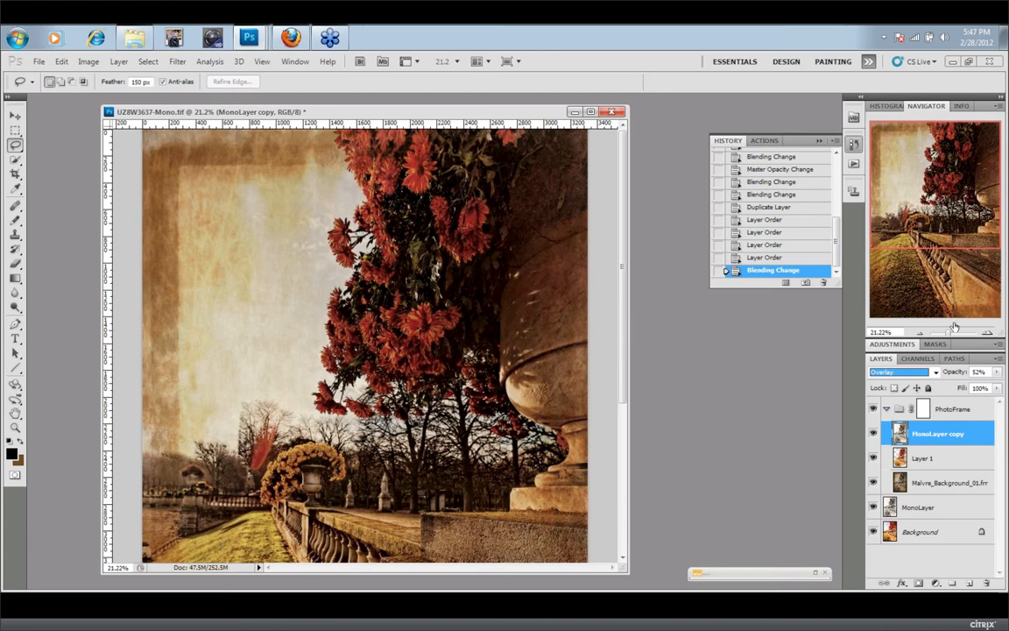
drag(949, 336, 948, 335)
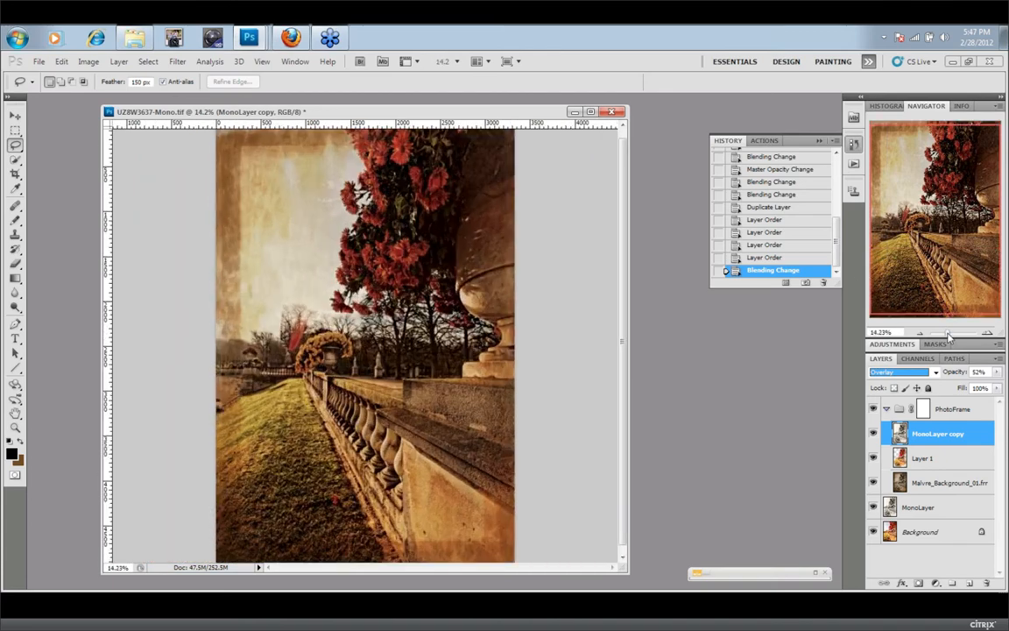
click(962, 407)
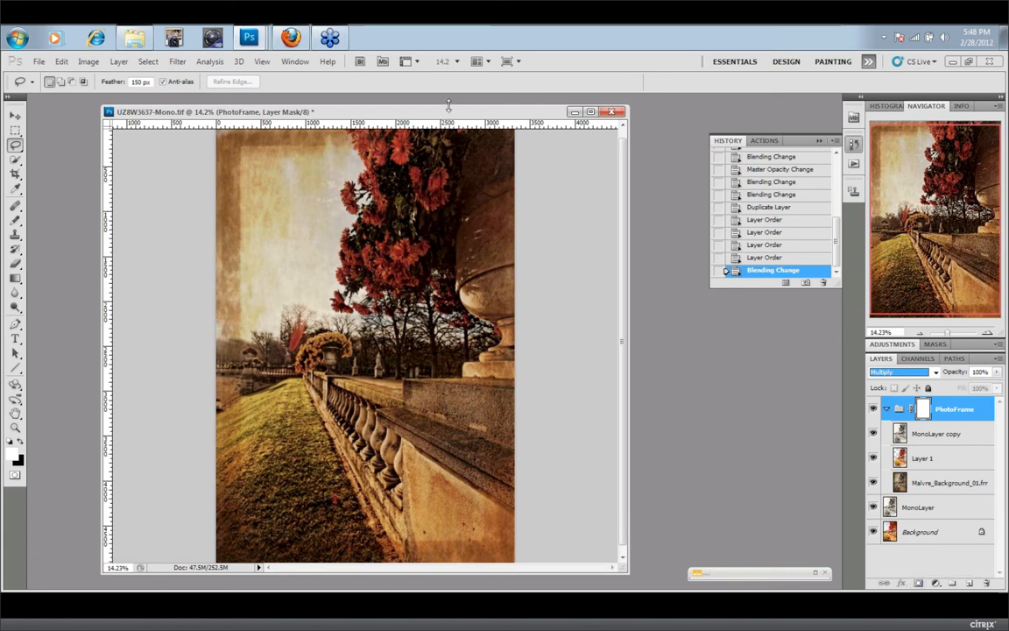
drag(449, 102, 446, 98)
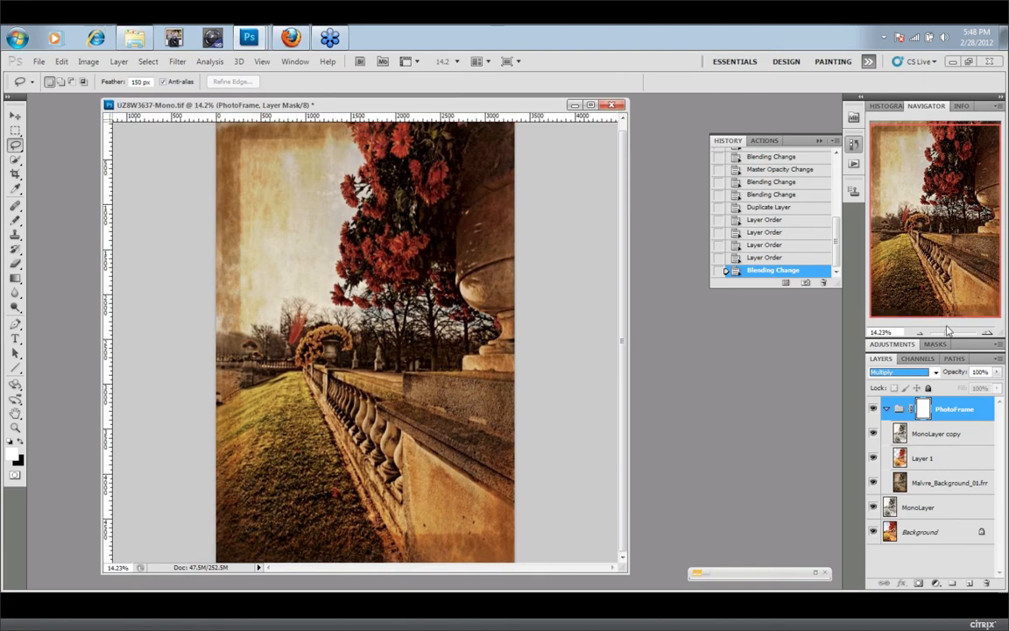
drag(947, 332, 947, 332)
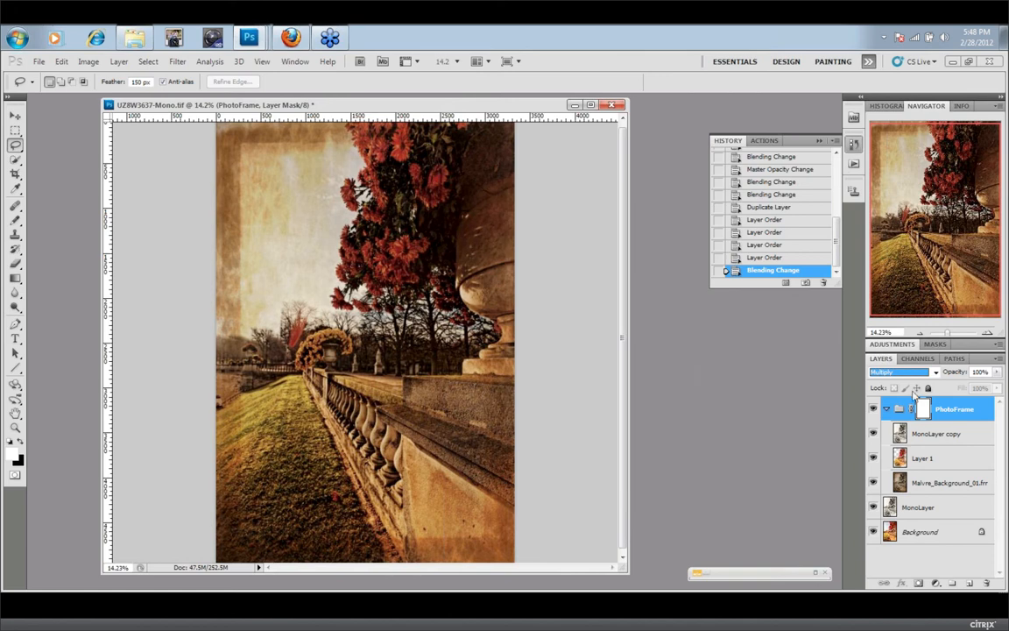
click(886, 409)
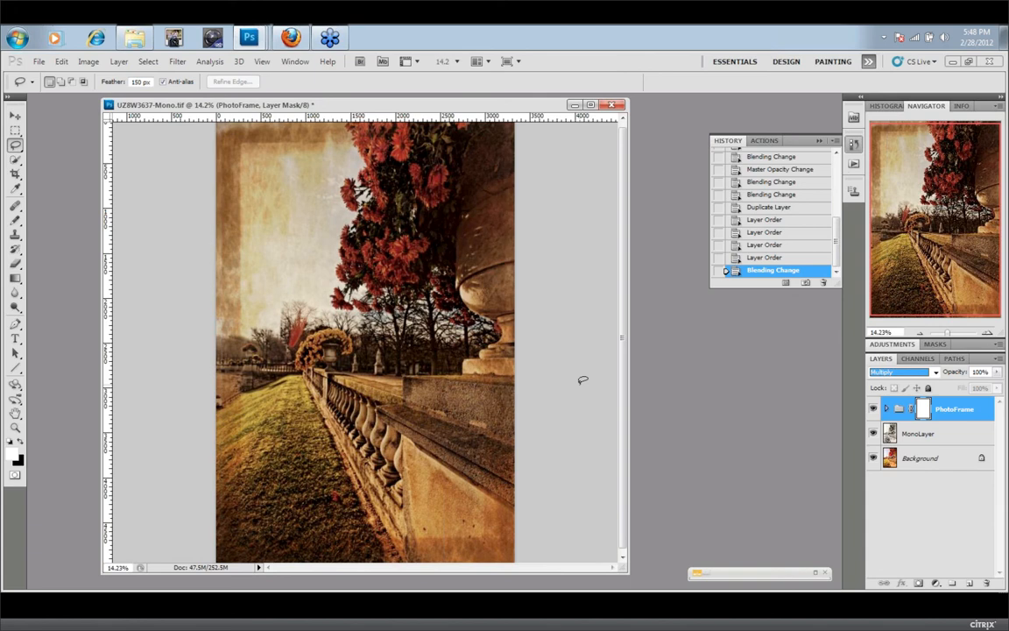
Open PhotoFrame 4.6 Professional Edition and try to add Old_Bible_04.jpg from the Papers folder to the library, declining to replace the existing frame
click(37, 63)
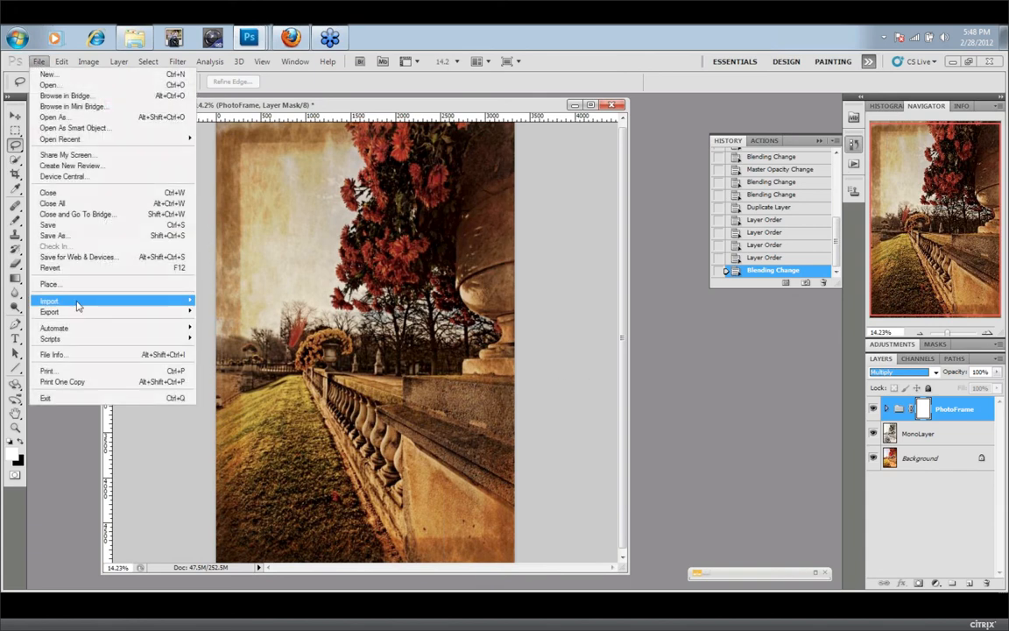
mouse_move(76, 335)
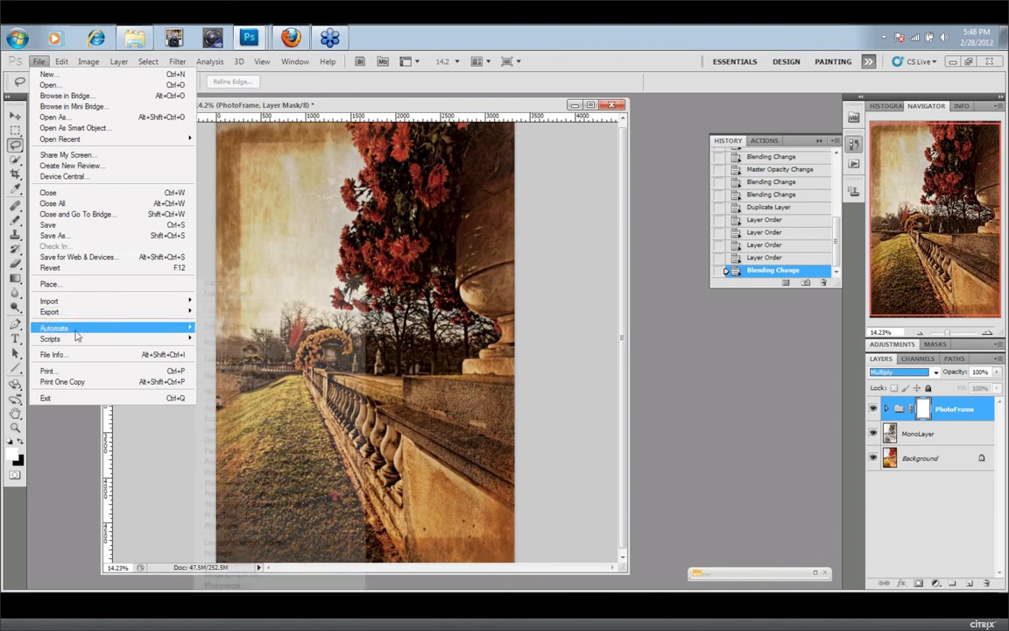
click(271, 435)
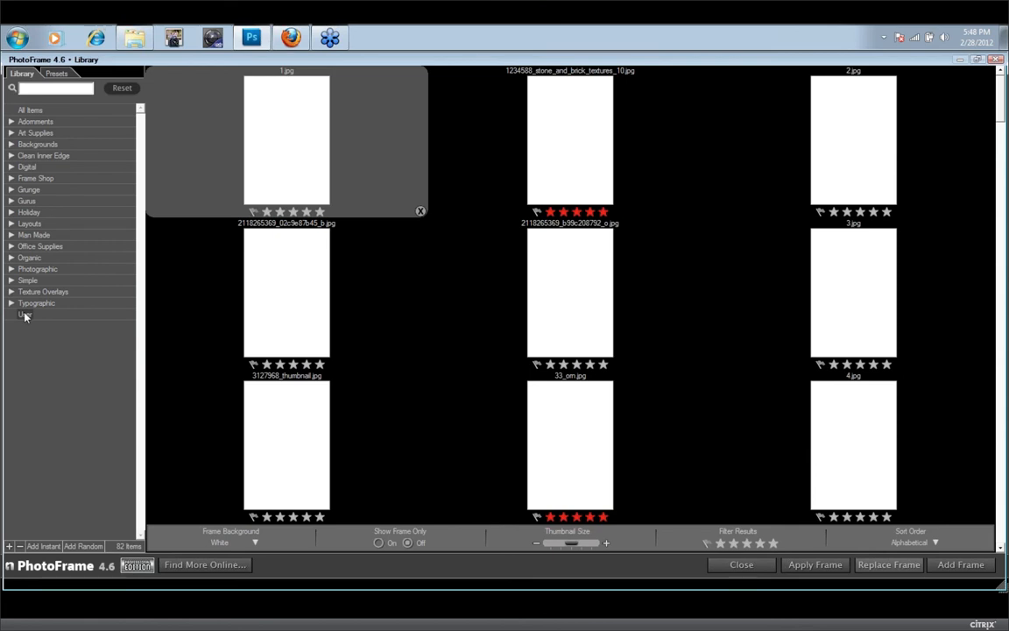
click(24, 315)
click(10, 546)
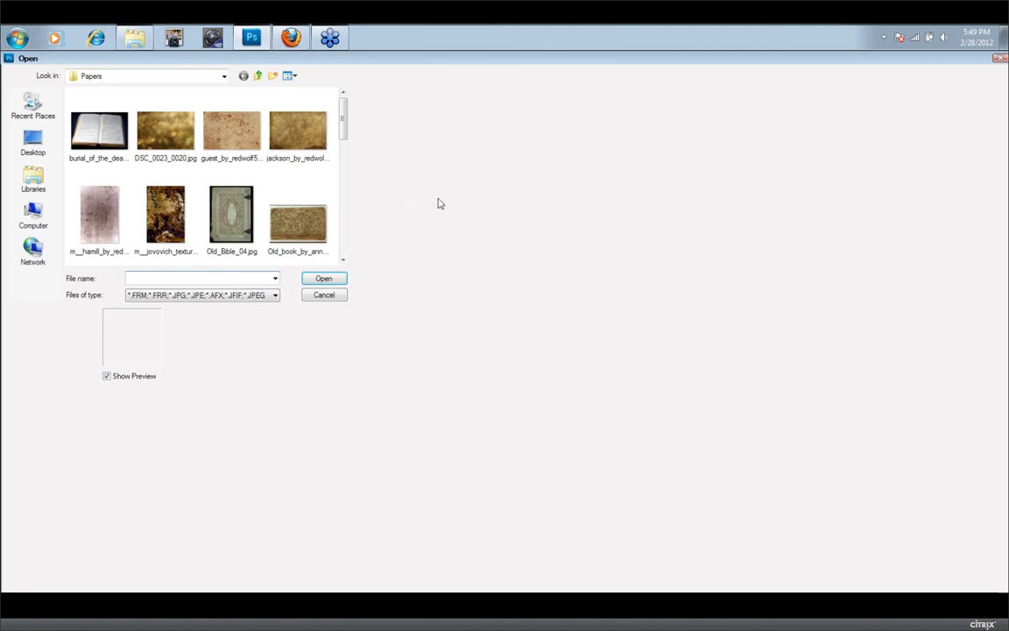
click(233, 217)
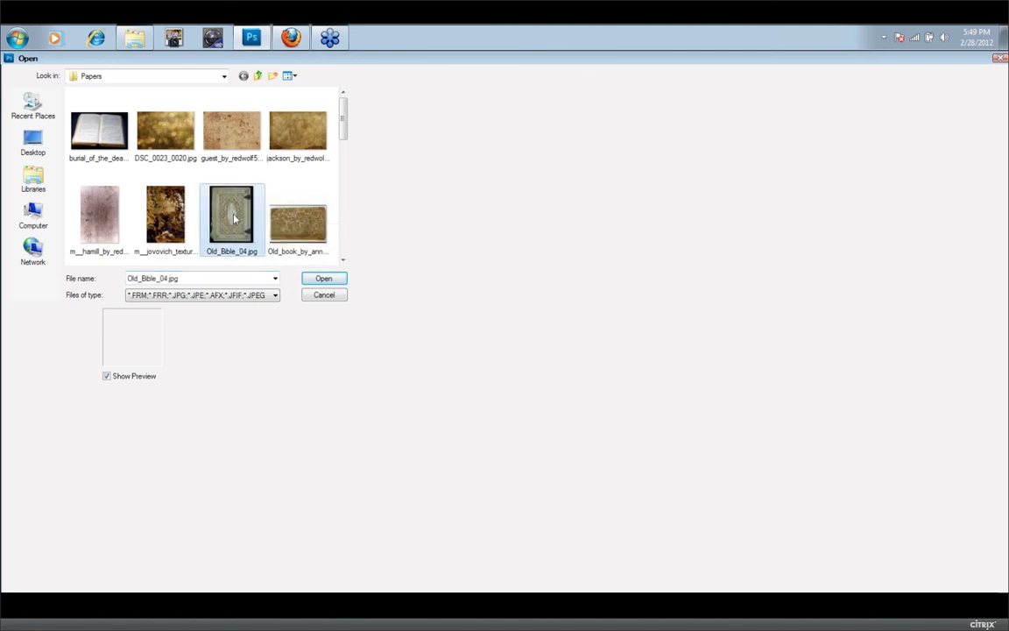
click(323, 279)
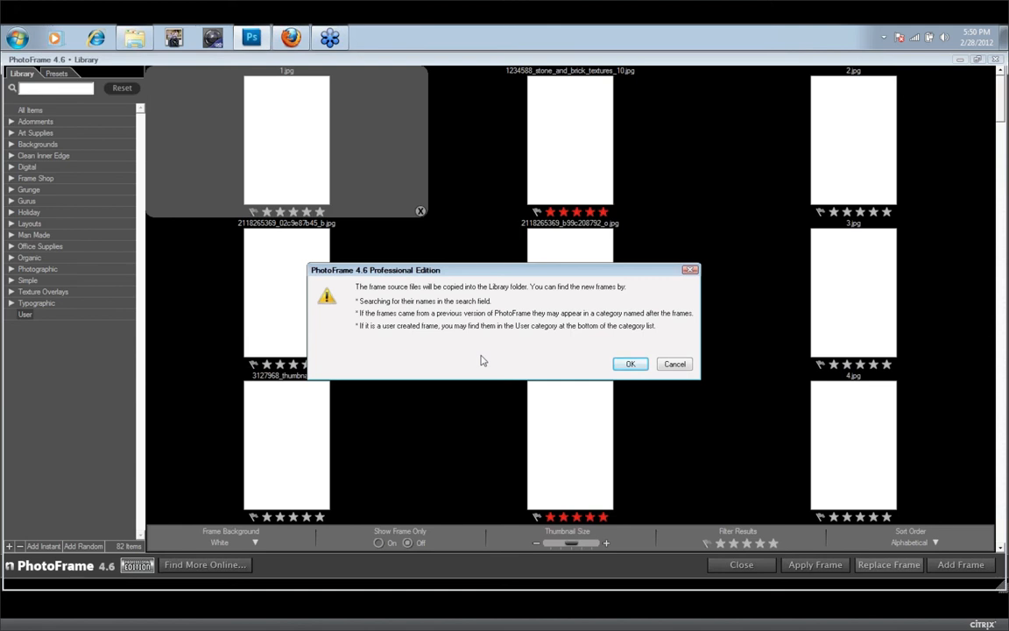
click(635, 363)
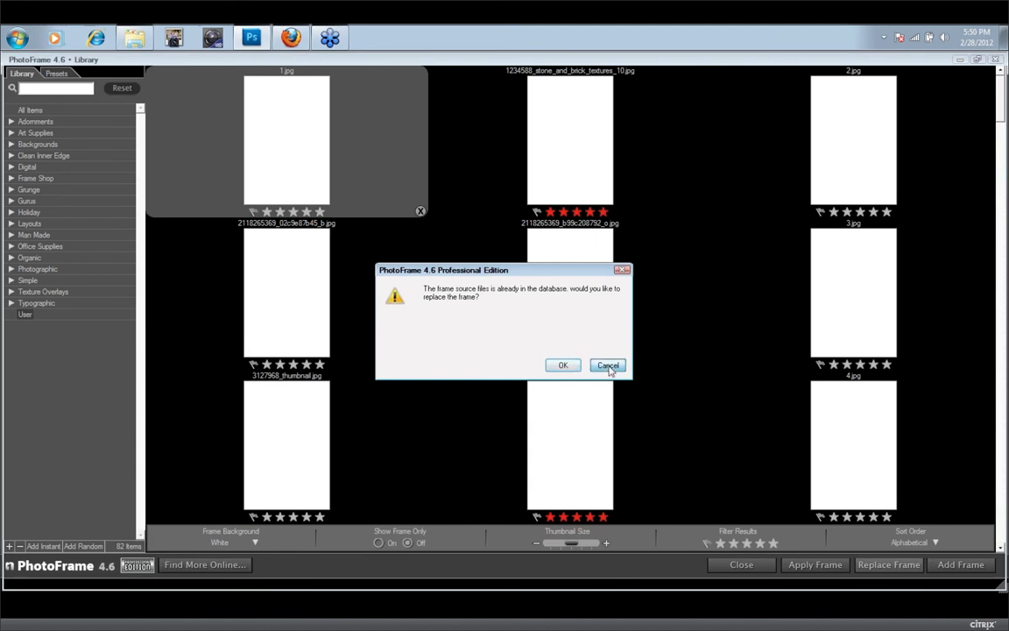
click(610, 368)
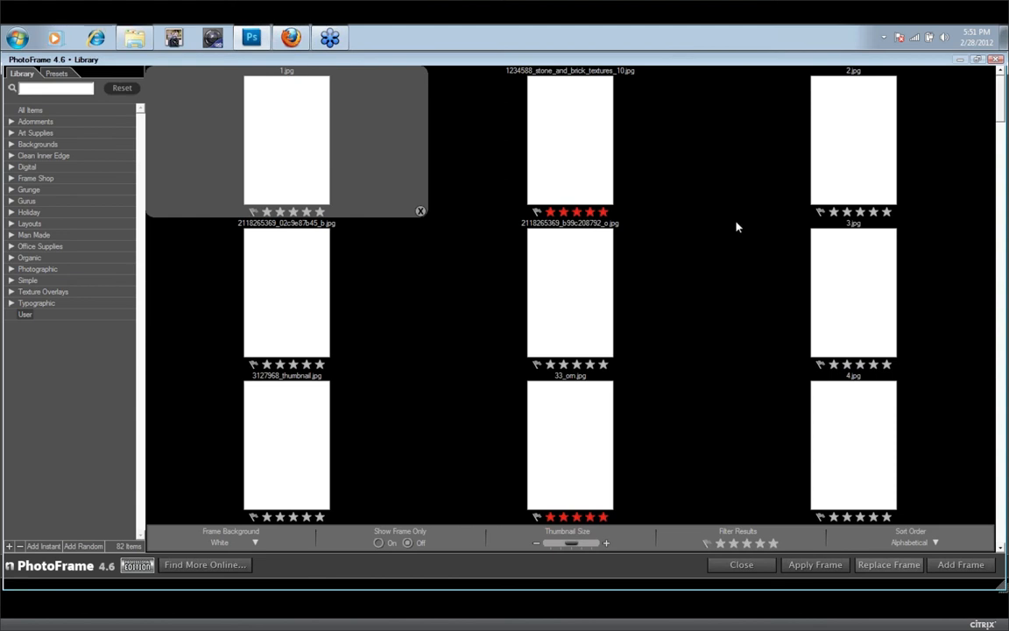
Try the 1234588_stone_and_brick_textures_10.jpg frame with the Screen blend mode, then cancel PhotoFrame
double_click(567, 135)
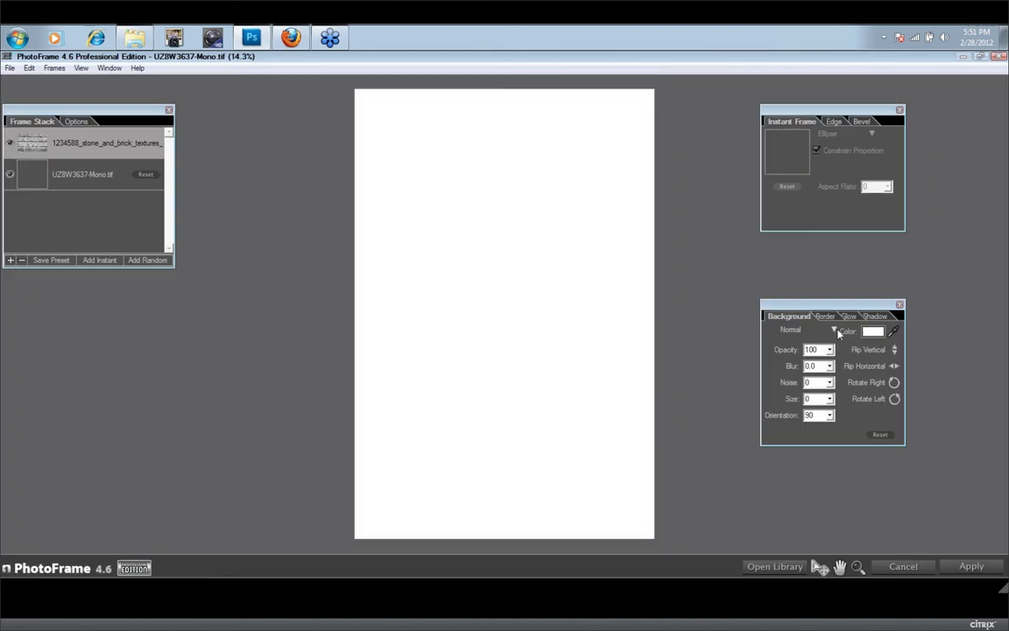
click(837, 332)
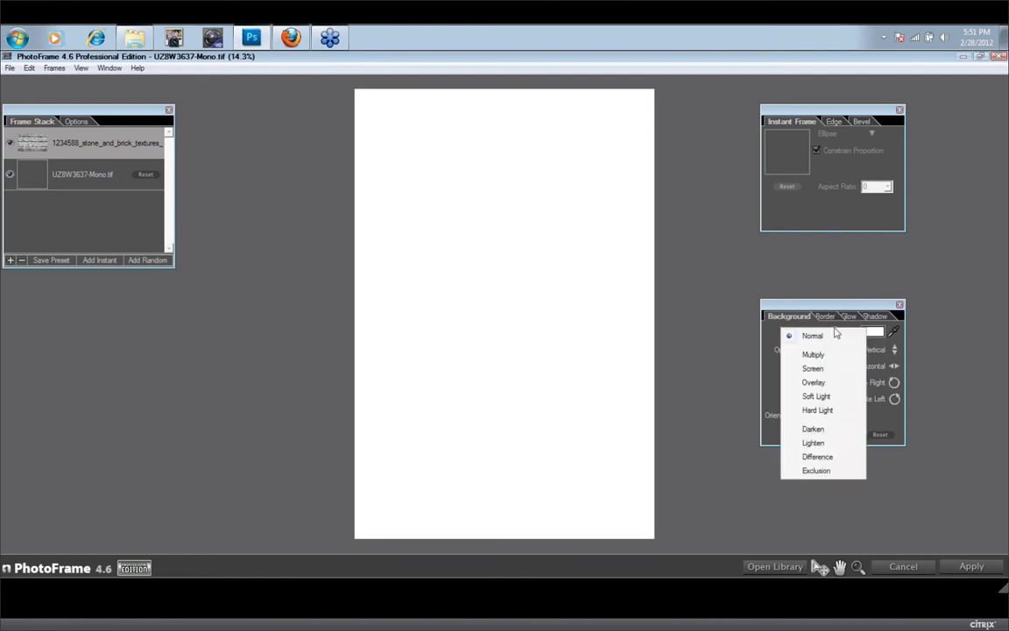
click(821, 368)
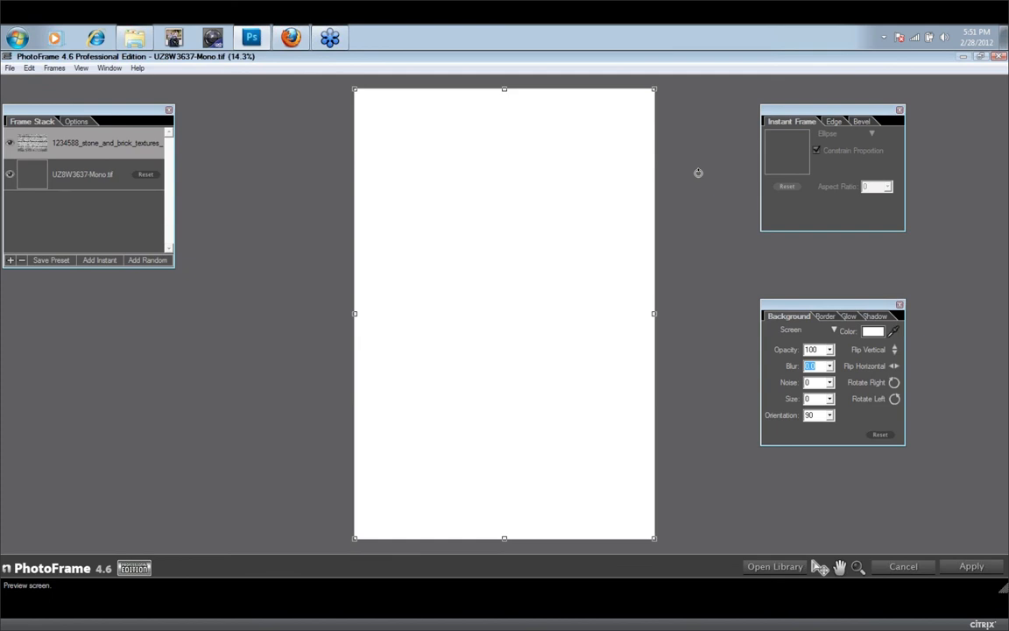
click(905, 567)
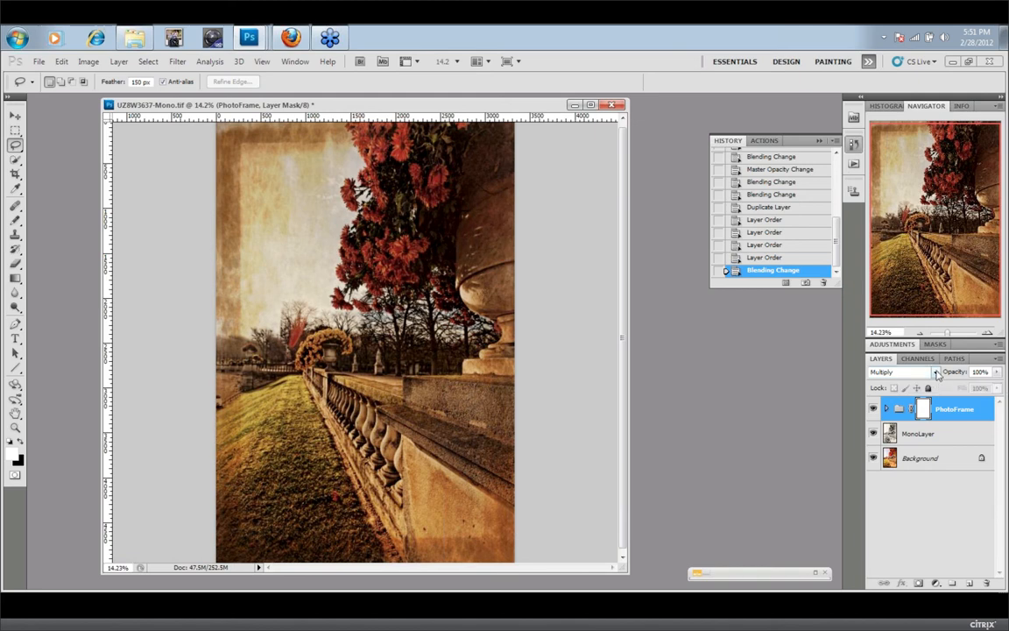
Set the PhotoFrame group's blend mode to Pass Through
click(936, 372)
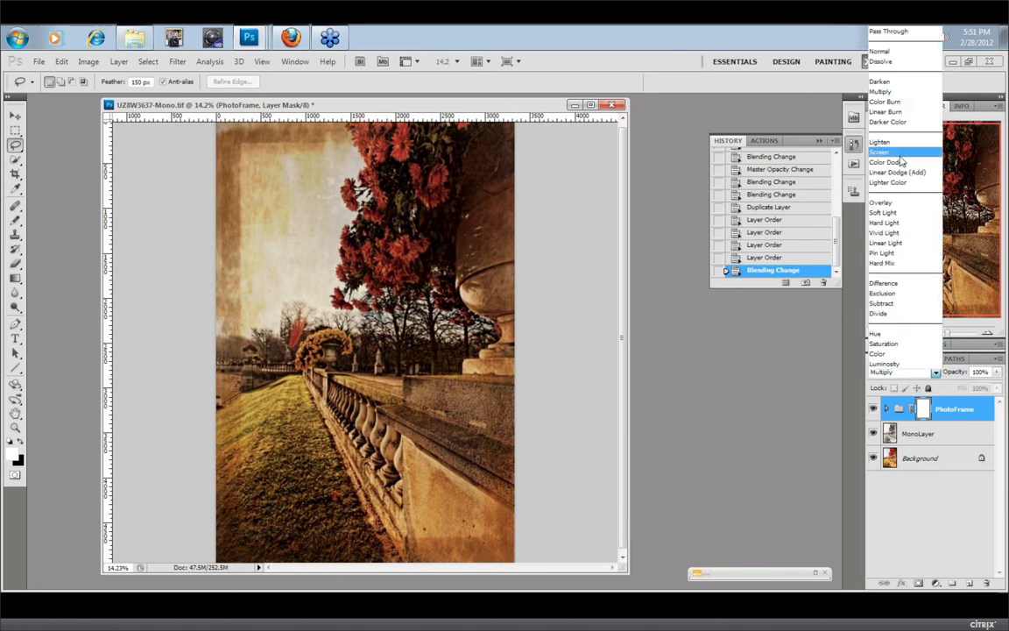
click(895, 35)
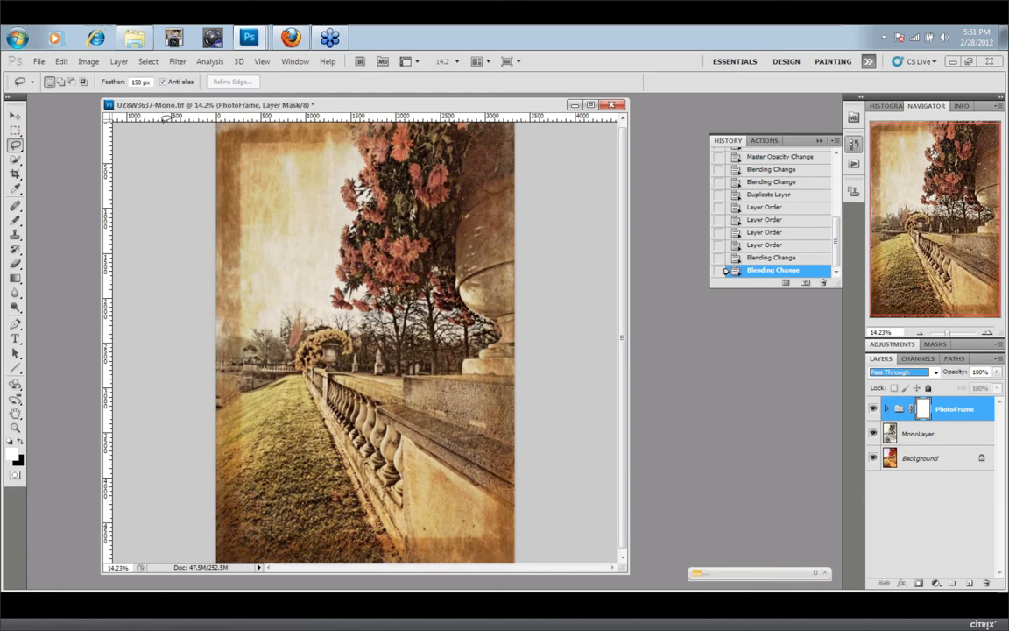
Reopen PhotoFrame 4.6 Professional Edition, try the 1234588_stone_and_brick_textures_10.jpg frame again, and cancel without applying it
click(45, 60)
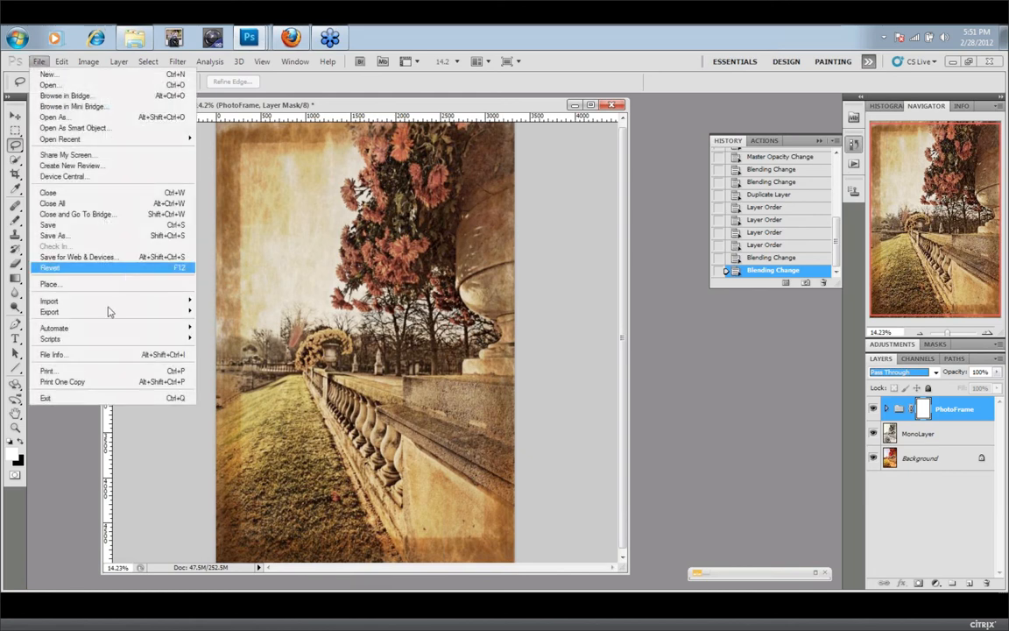
mouse_move(132, 331)
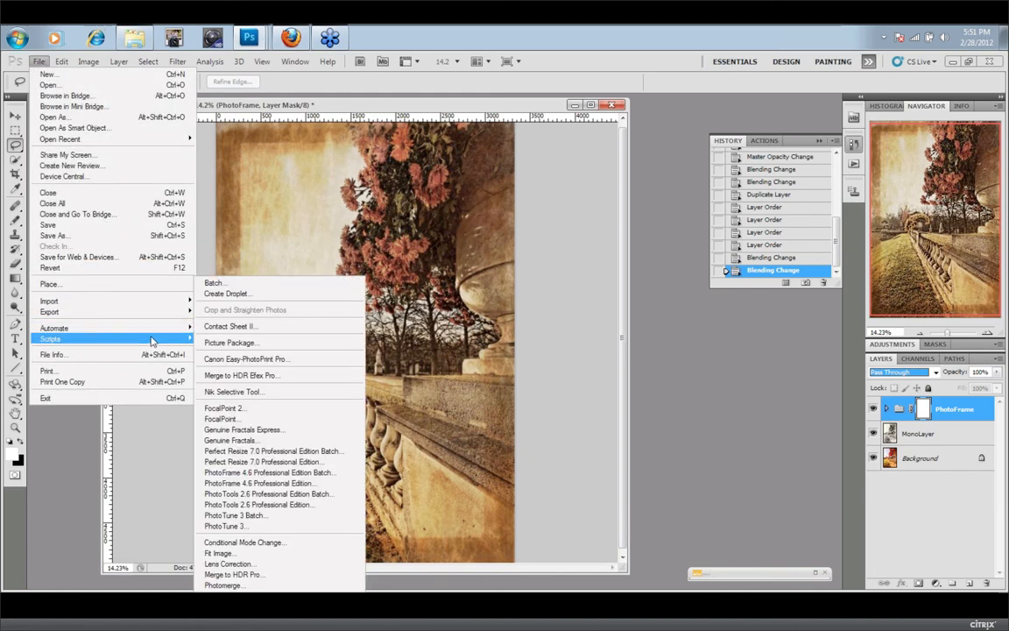
click(312, 485)
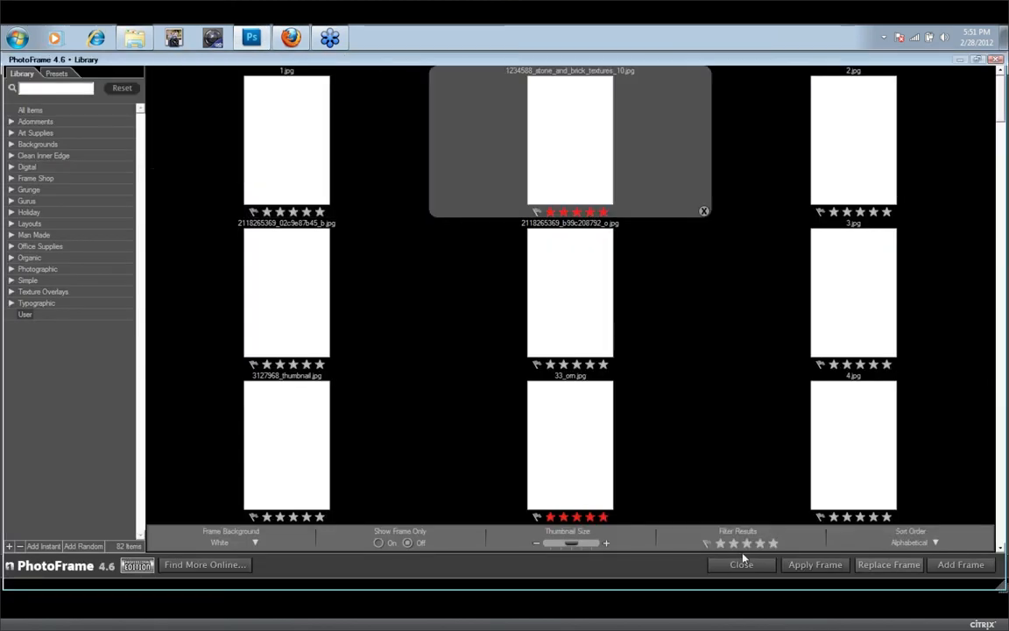
double_click(584, 142)
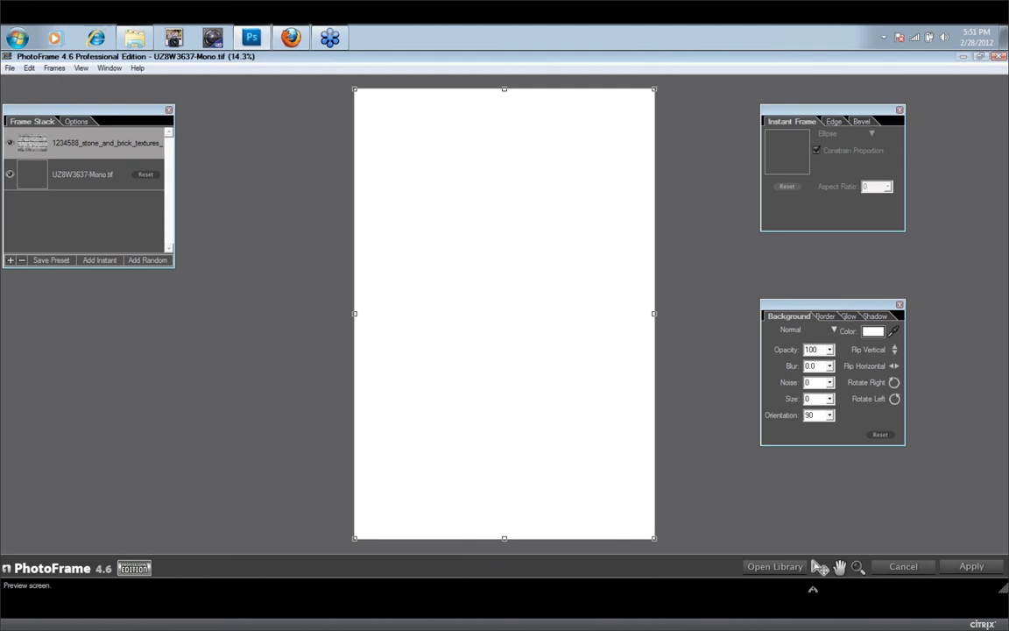
click(891, 569)
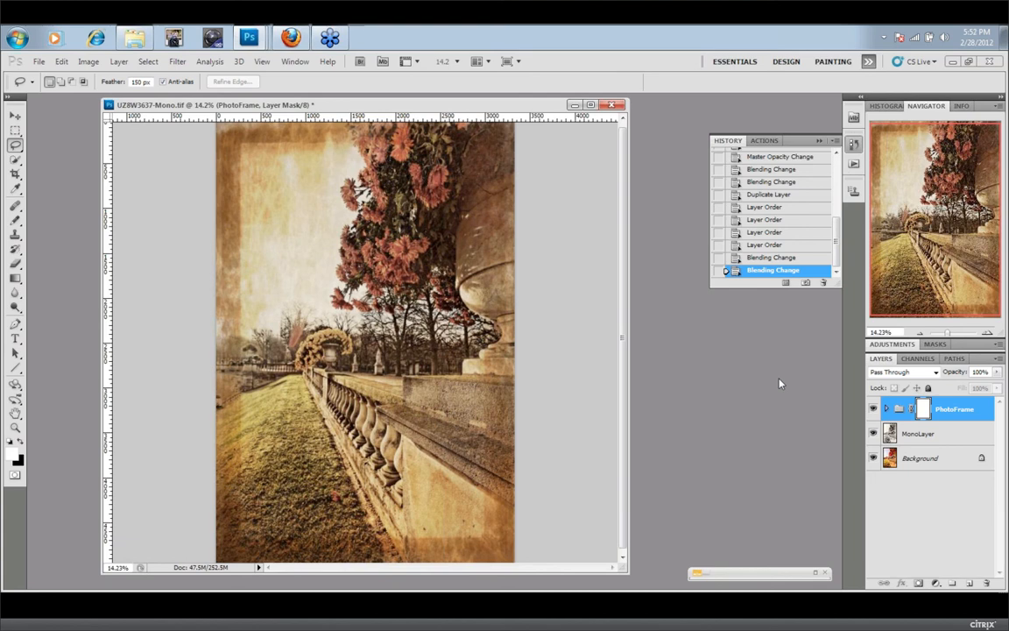
Expand the PhotoFrame group and examine the blend settings of MonoLayer copy and Layer 1 inside it
click(886, 409)
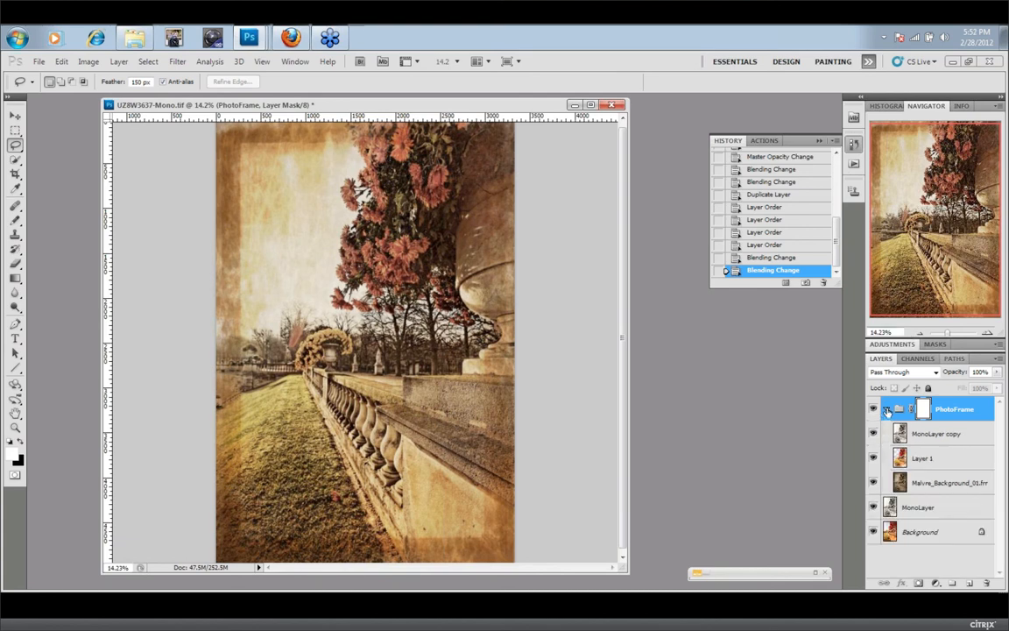
click(963, 440)
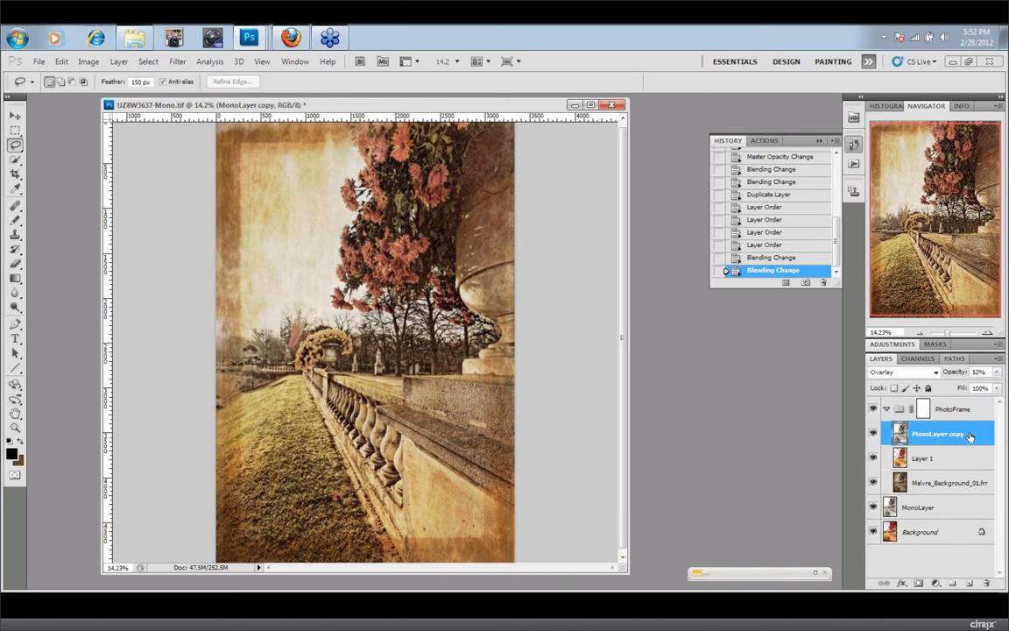
click(951, 459)
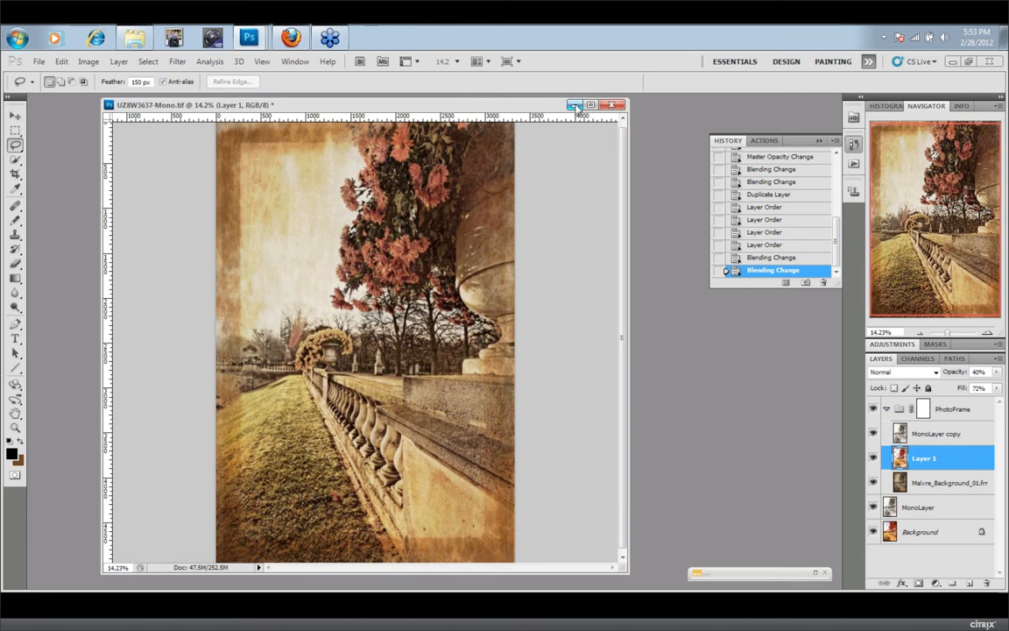
click(969, 415)
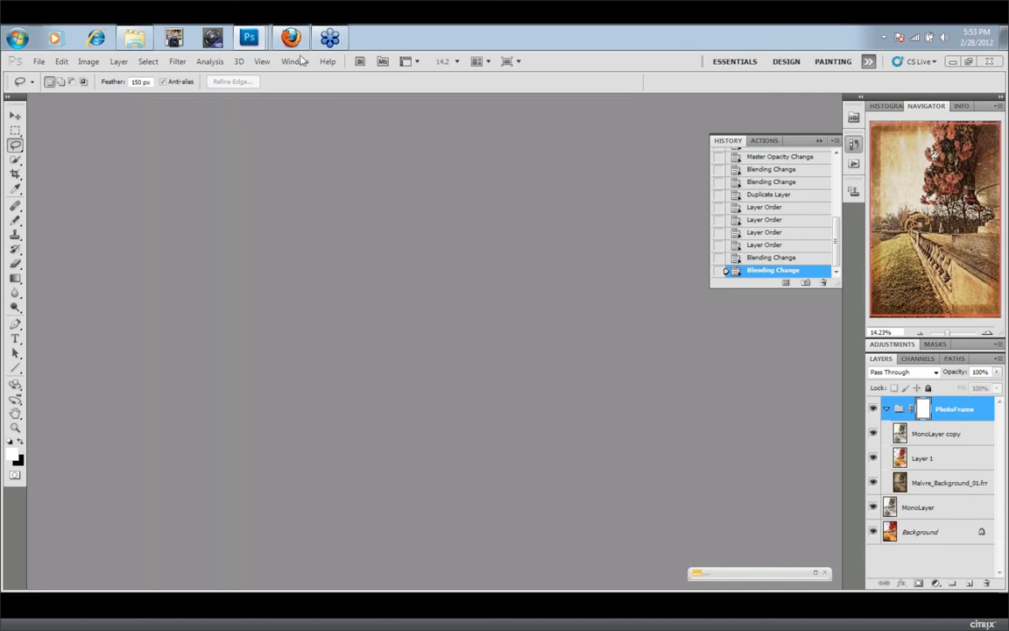
Switch to the UZ8W1266-SFx.tif image and delete its PhotoFrame group with the layer mask and all contents
click(296, 62)
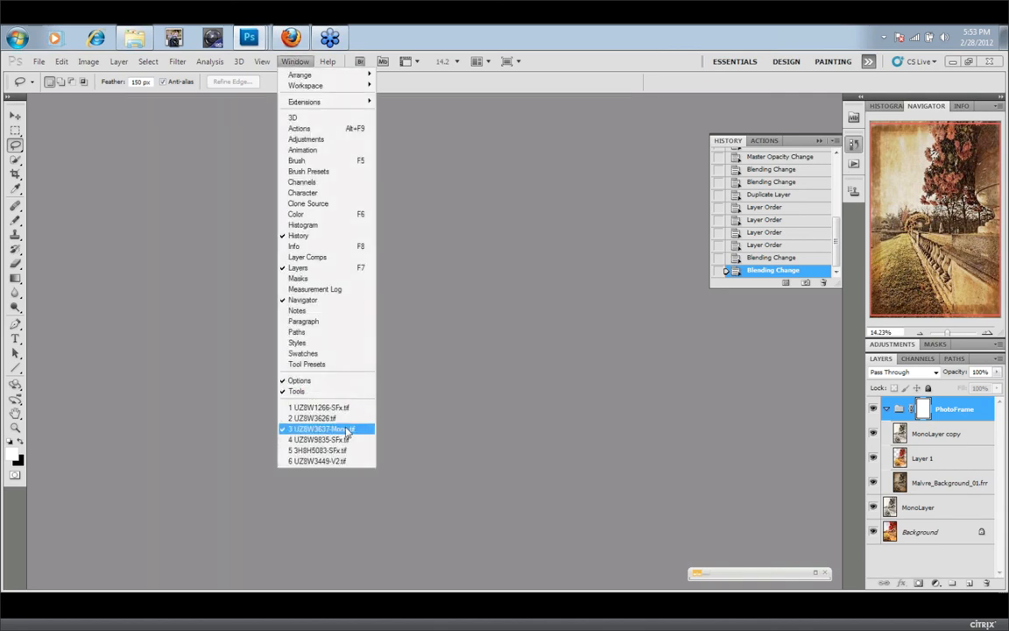
click(338, 407)
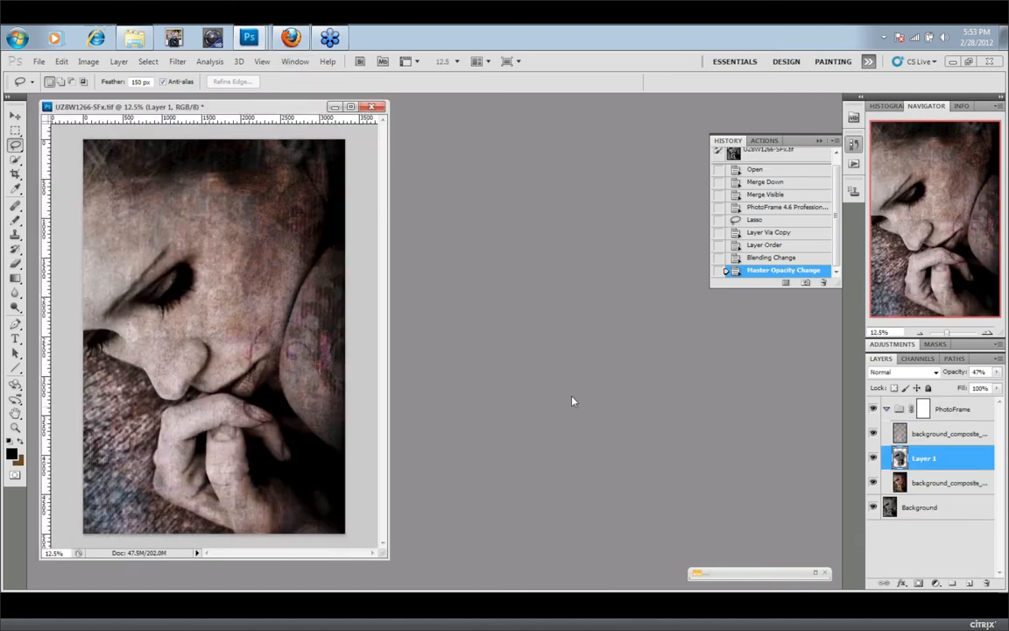
click(954, 412)
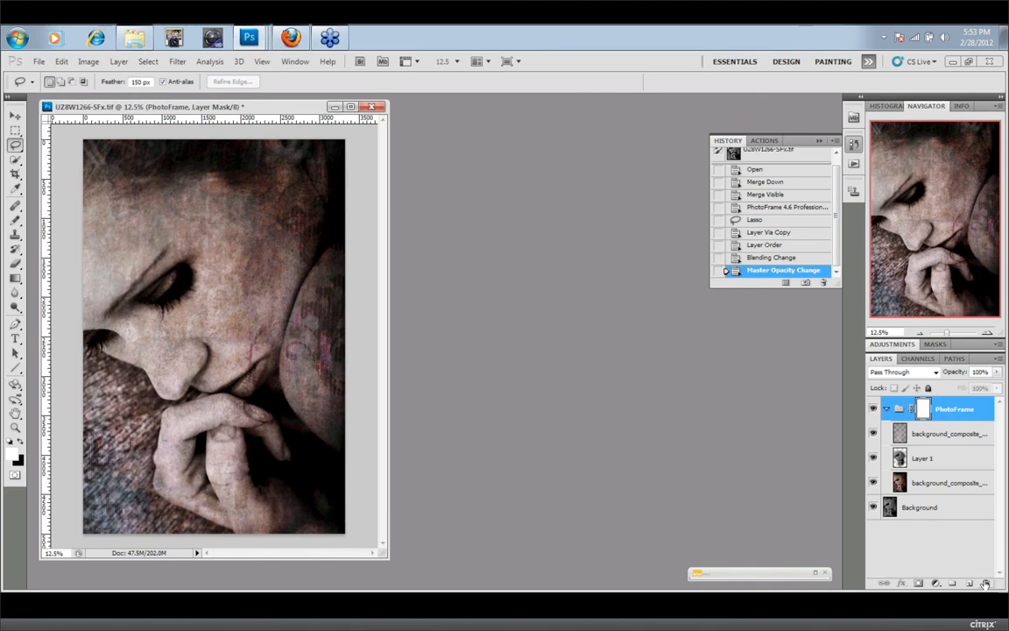
click(986, 582)
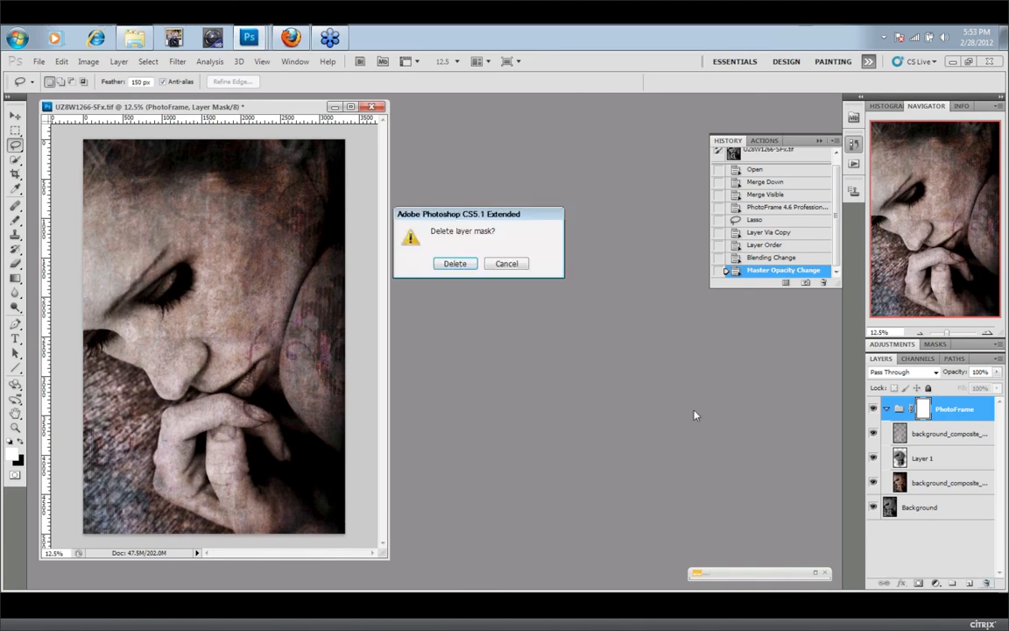
click(455, 263)
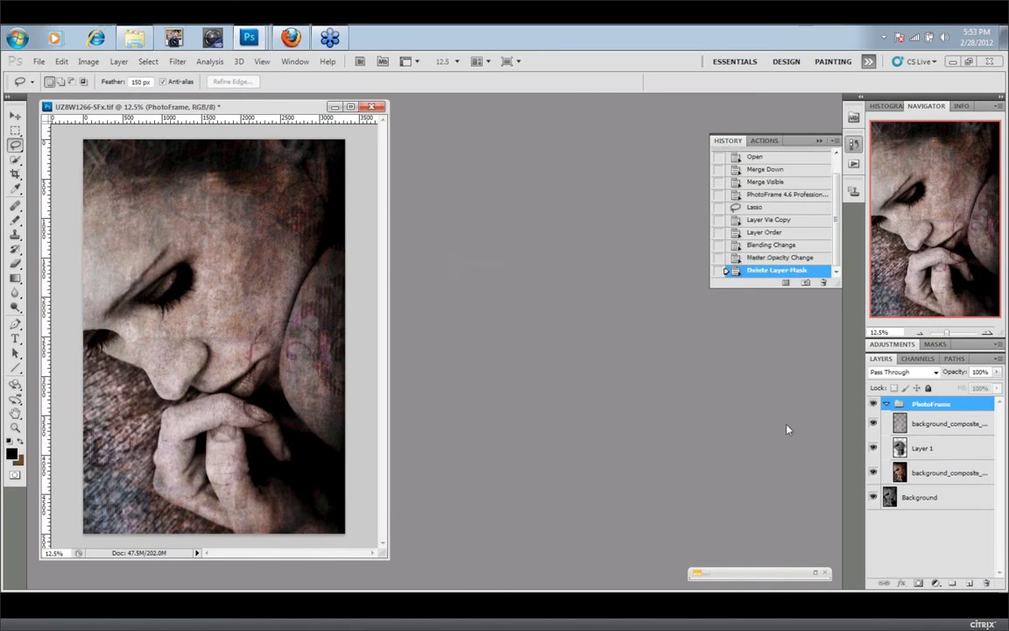
click(986, 582)
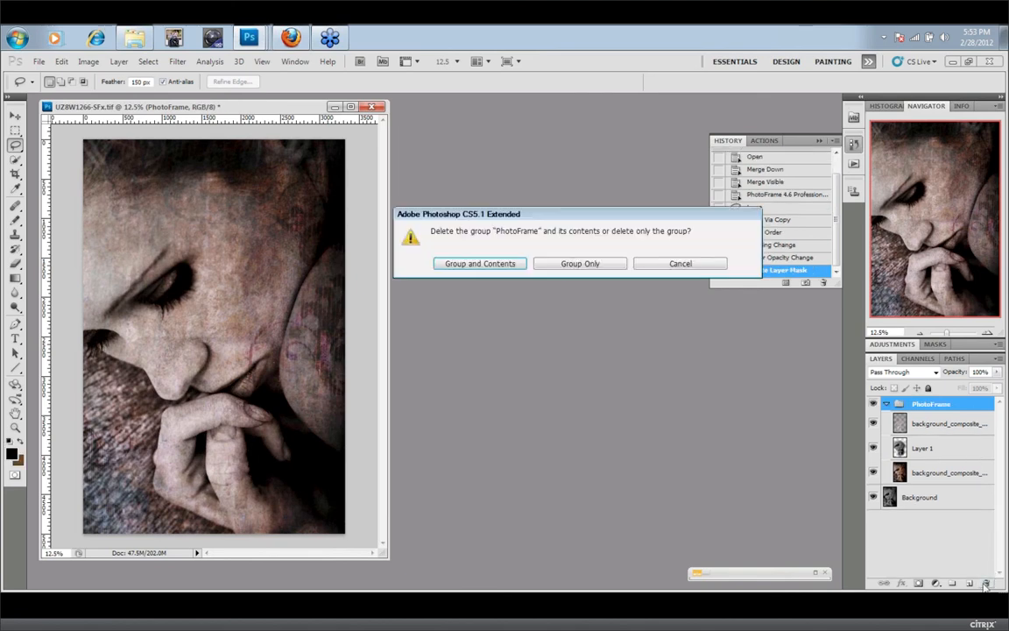
click(505, 268)
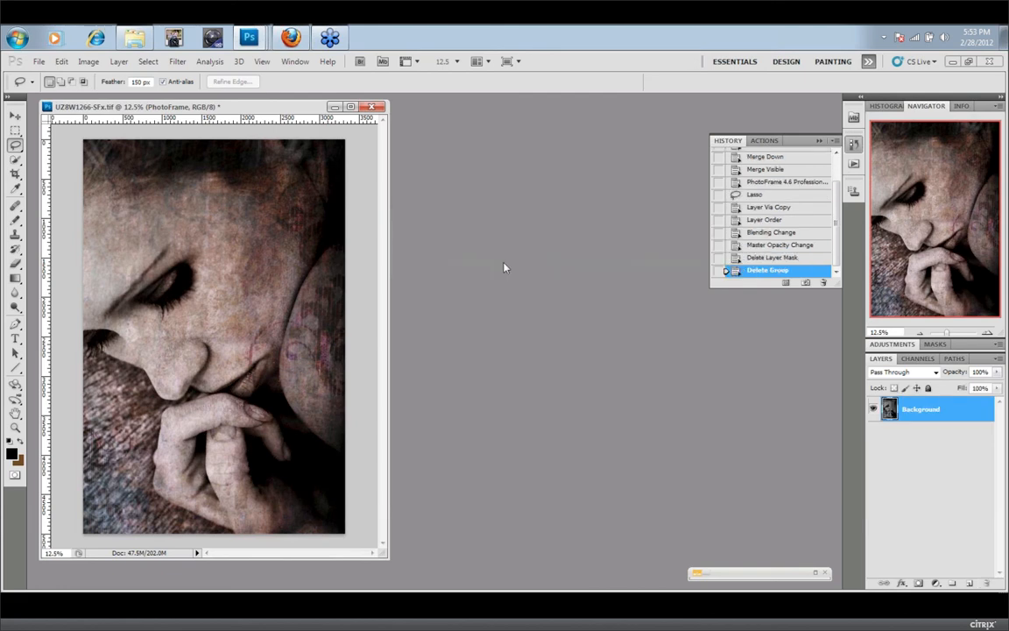
Open PhotoFrame 4.6 Professional Edition on the portrait and browse all presets, narrowing them to the NyghtFalcon category
click(39, 62)
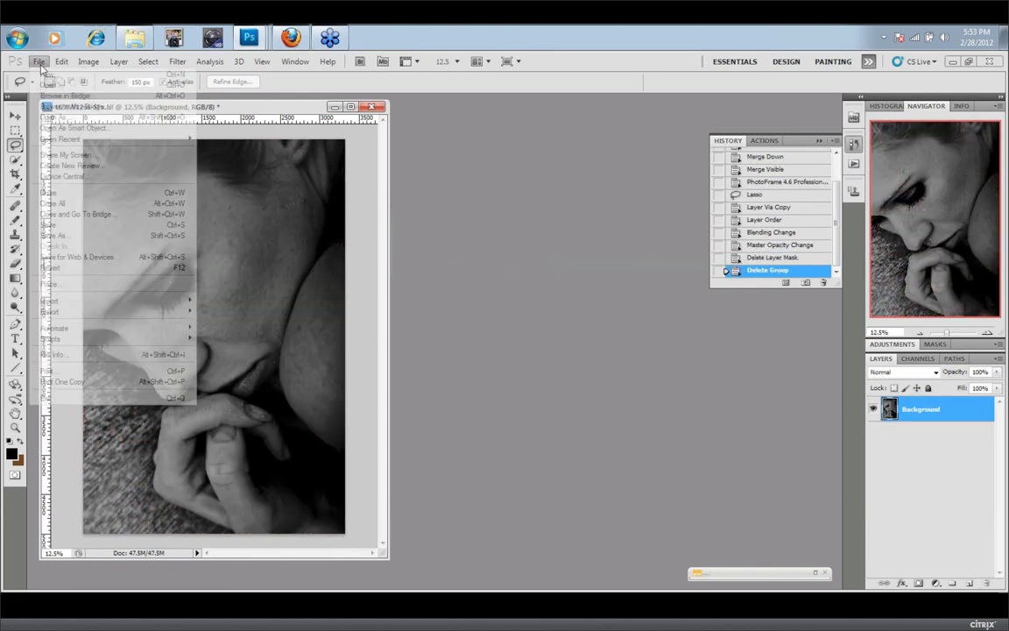
mouse_move(102, 328)
click(263, 482)
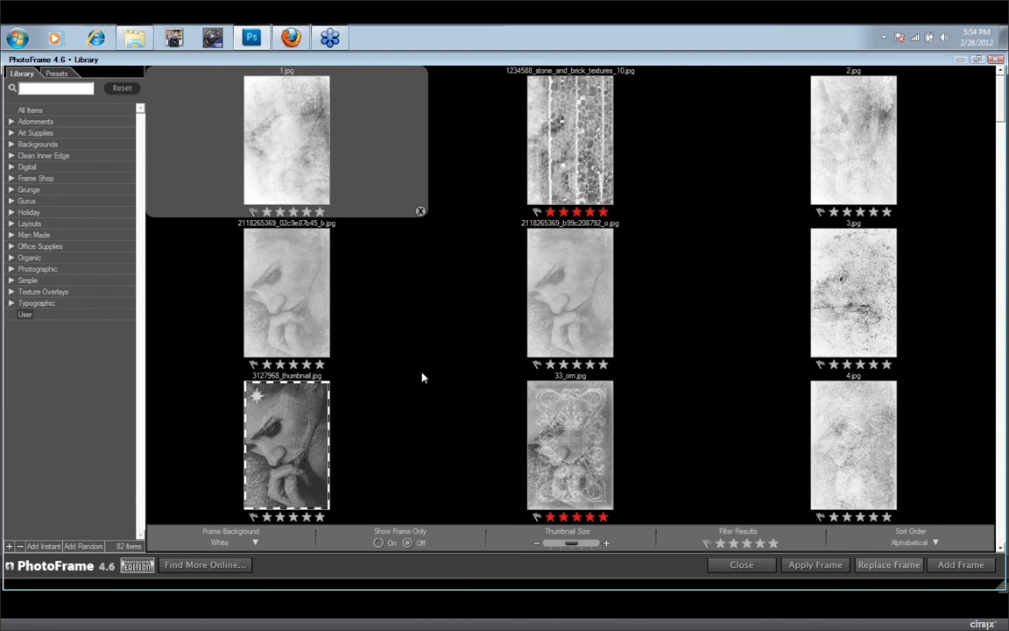
click(56, 75)
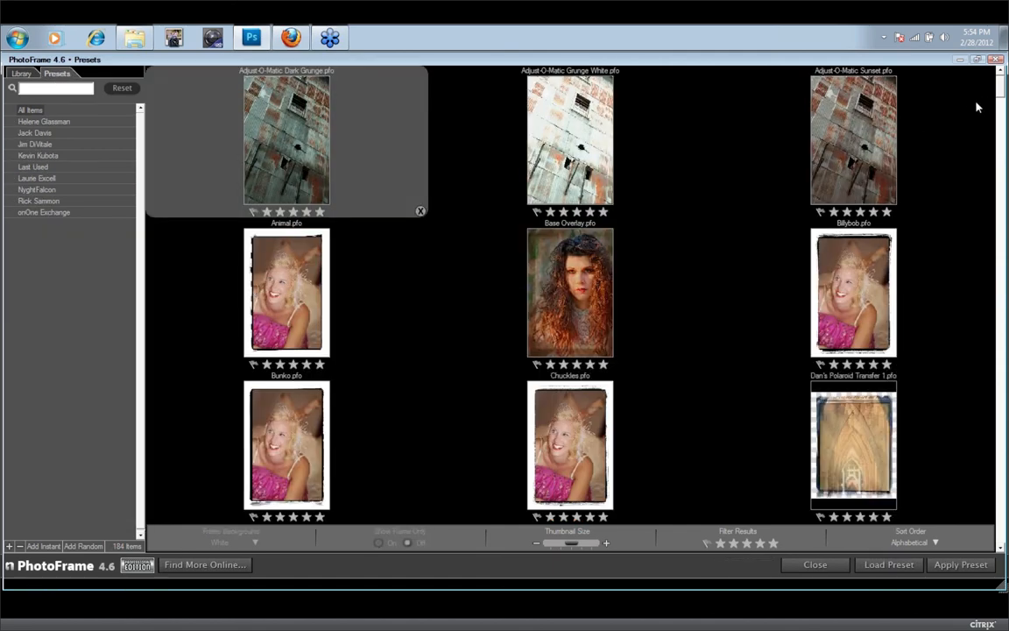
drag(1001, 92, 1004, 303)
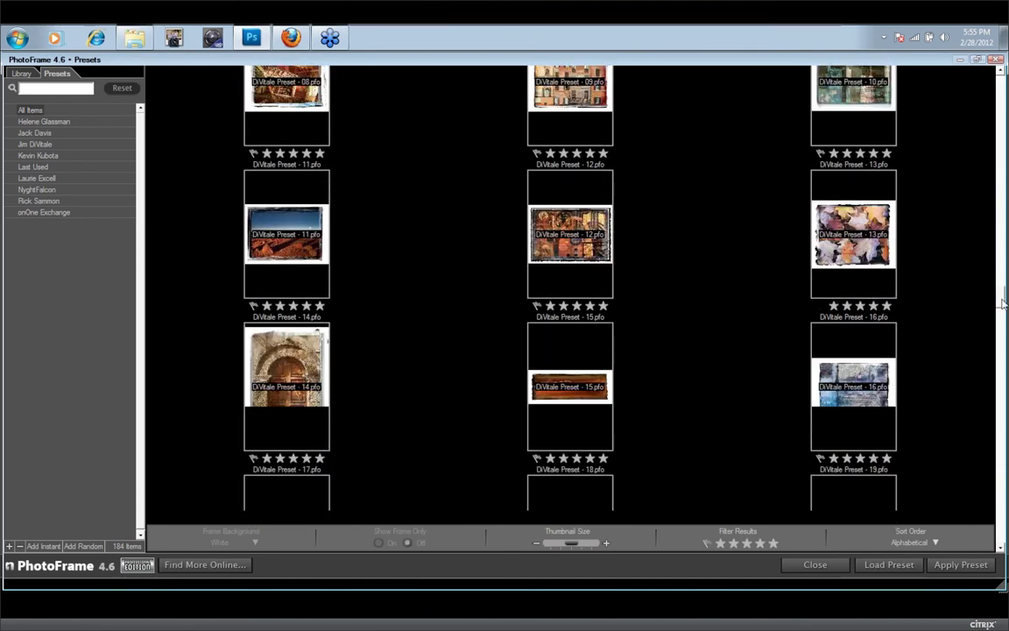
click(40, 167)
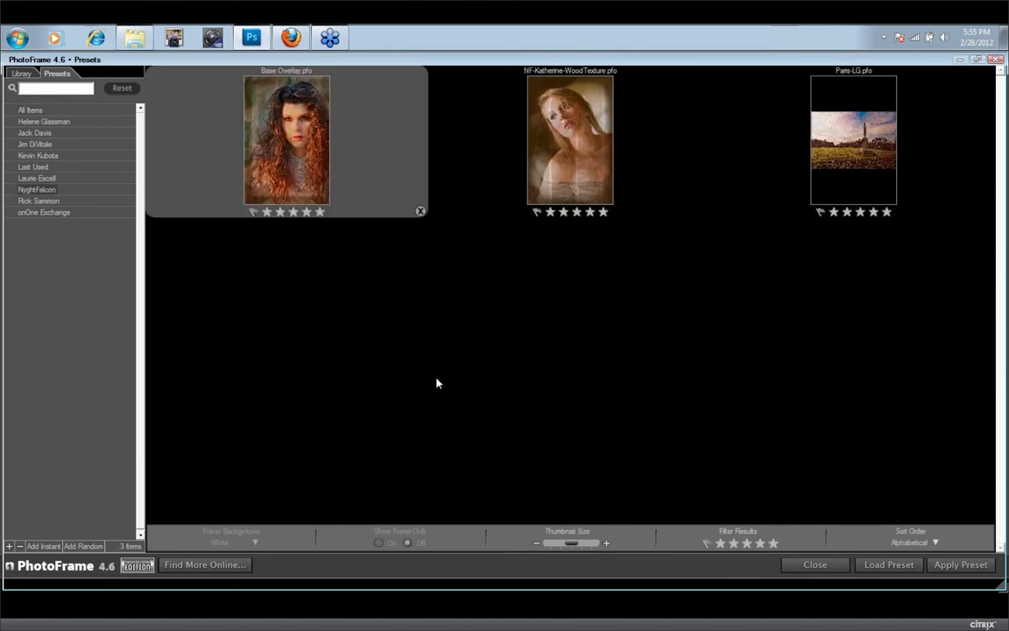
Try the NF-Katherine-WoodTexture preset with its background blend mode set to Multiply, and cancel PhotoFrame without applying it
double_click(584, 134)
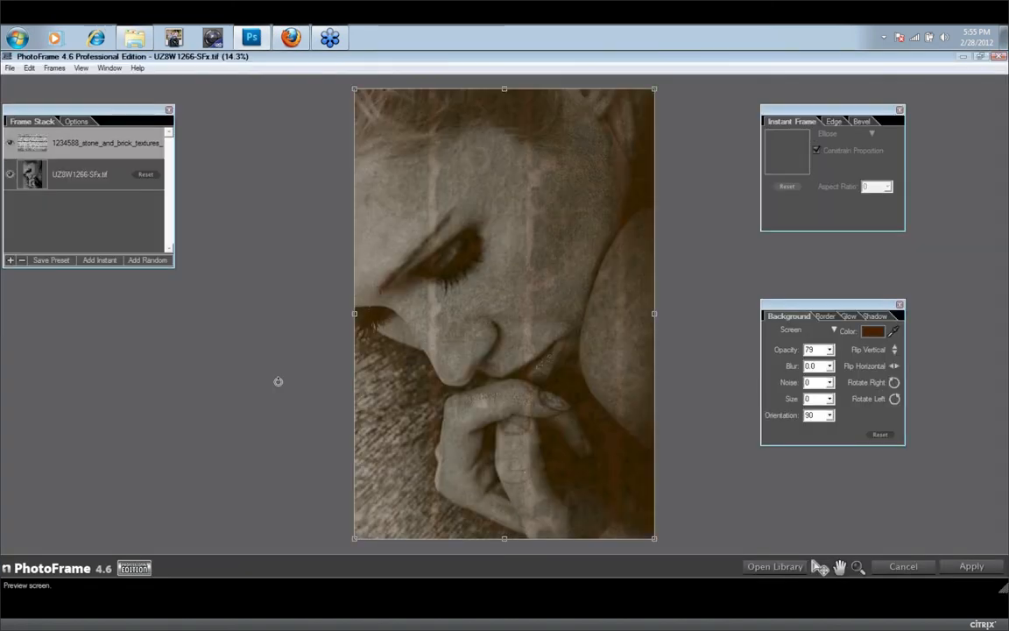
click(835, 331)
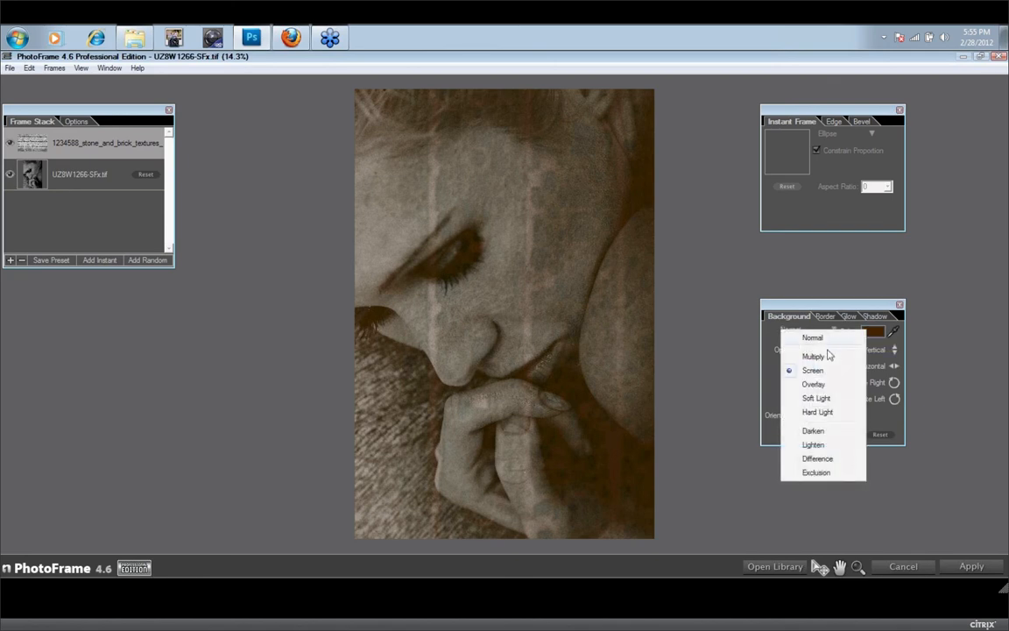
click(823, 355)
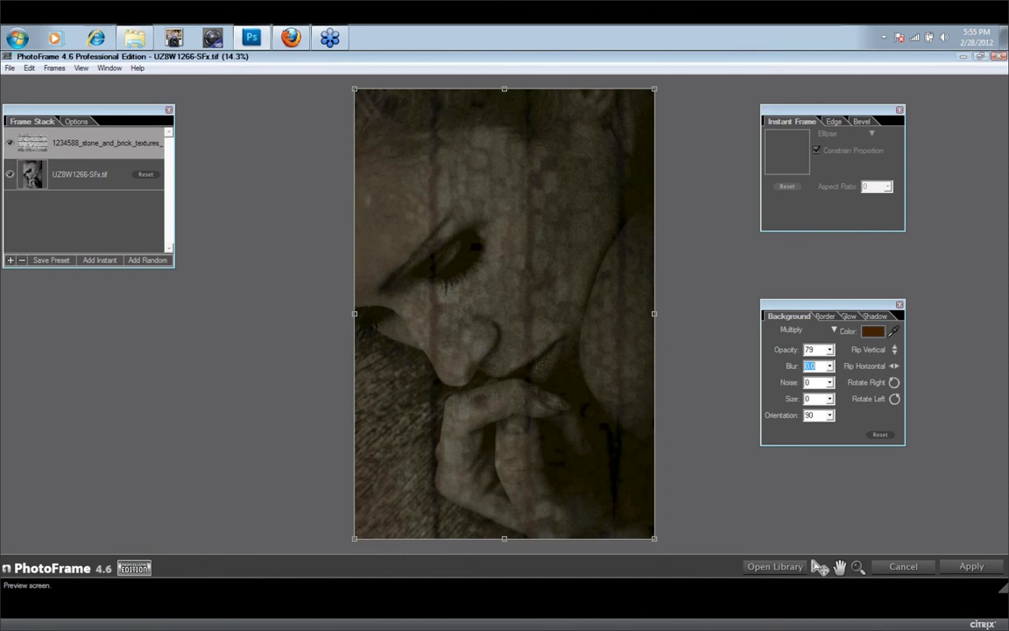
click(898, 569)
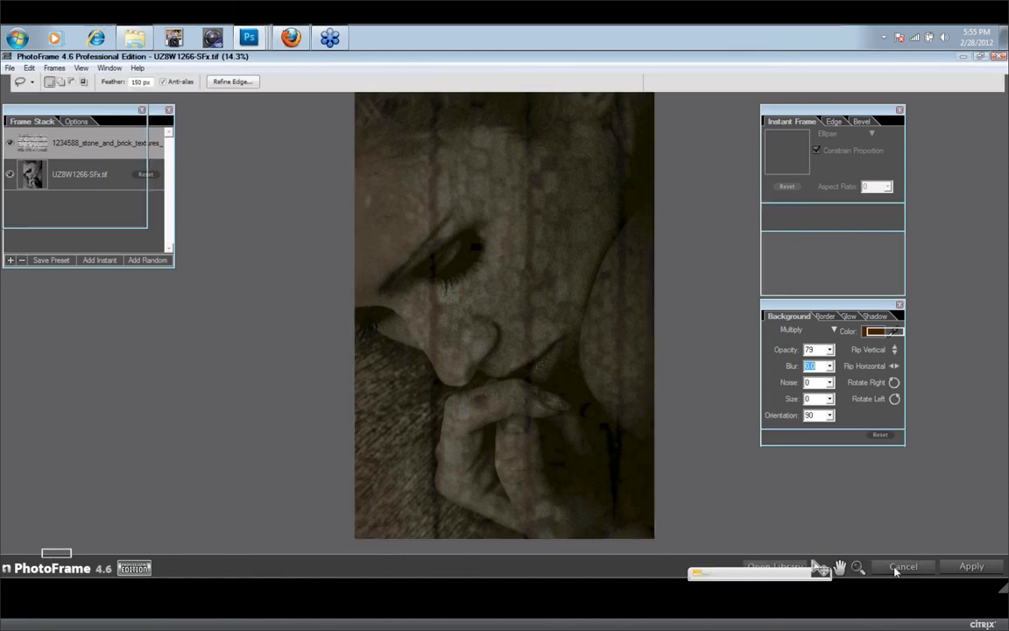